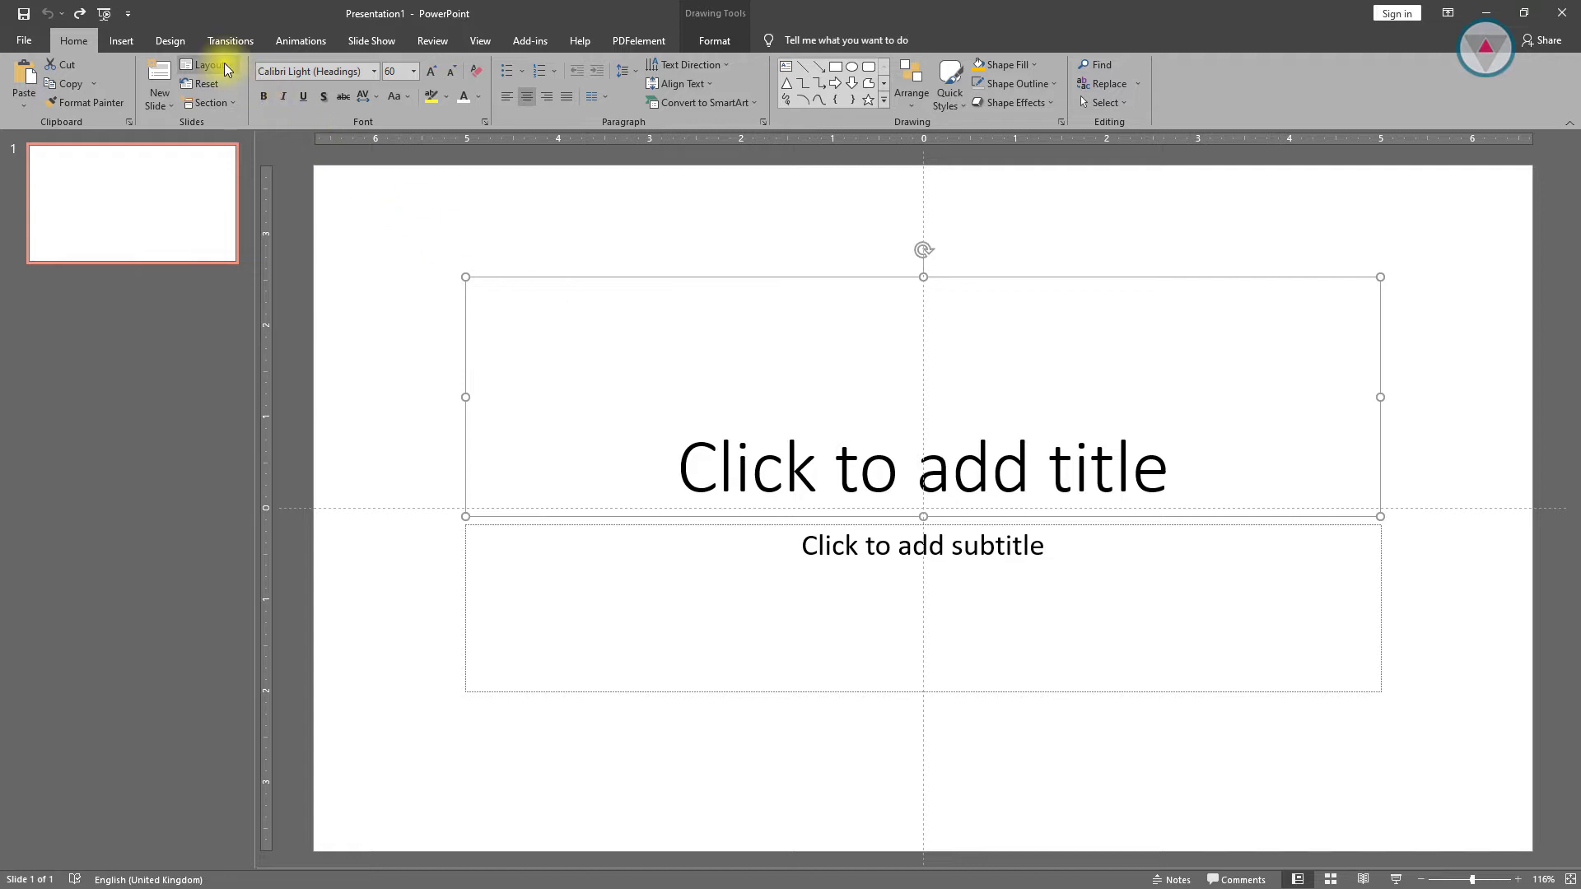
Switch the slide to a Blank layout and fill its background with solid magenta
click(224, 63)
click(237, 258)
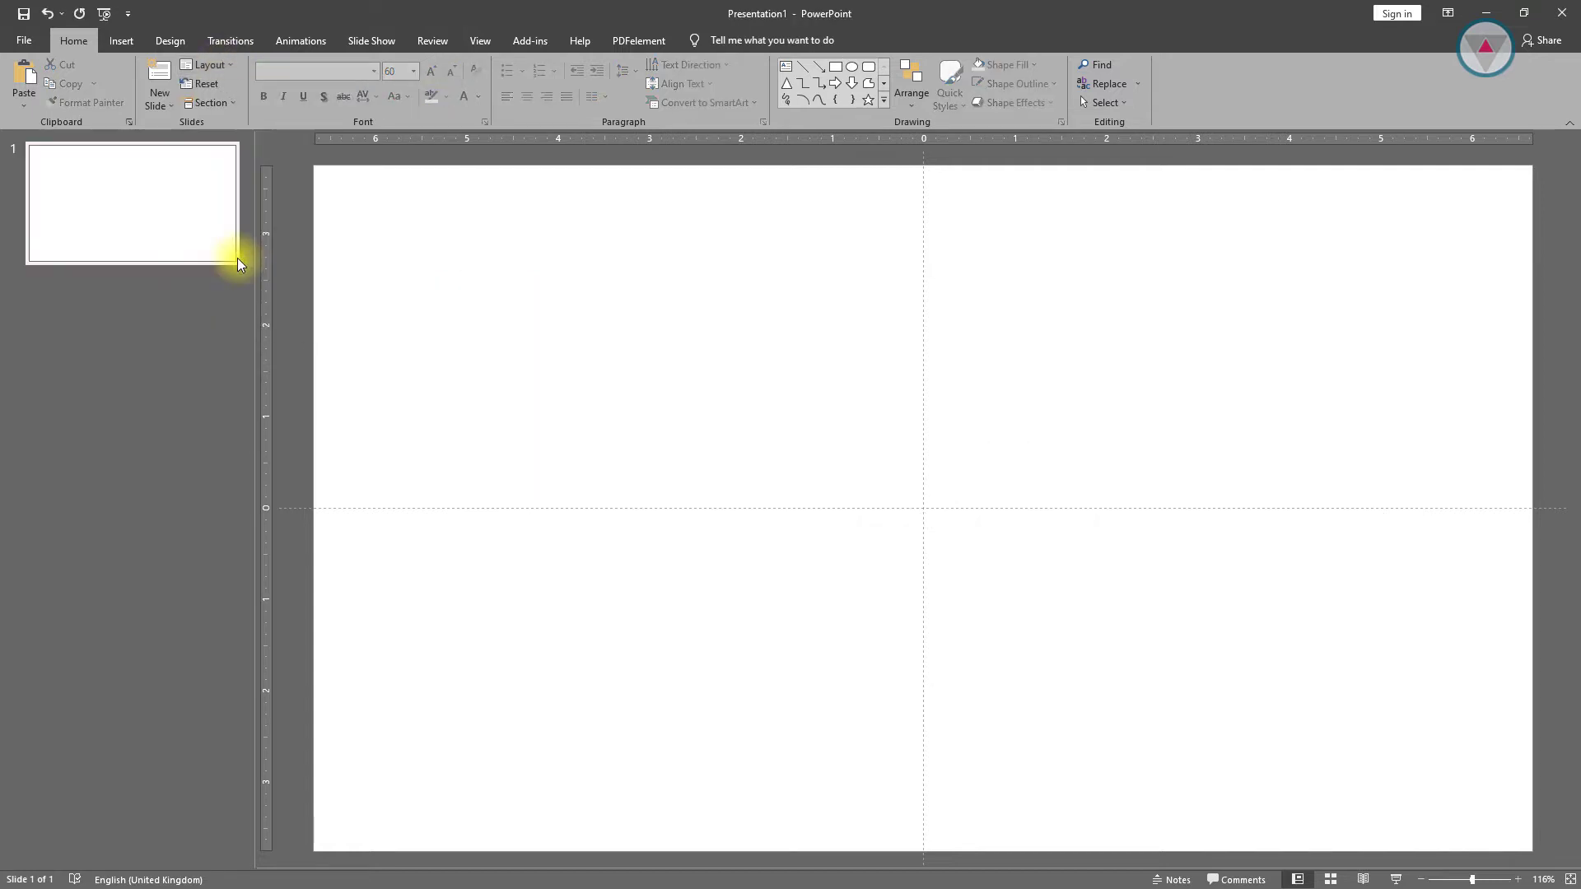
right_click(639, 308)
click(669, 435)
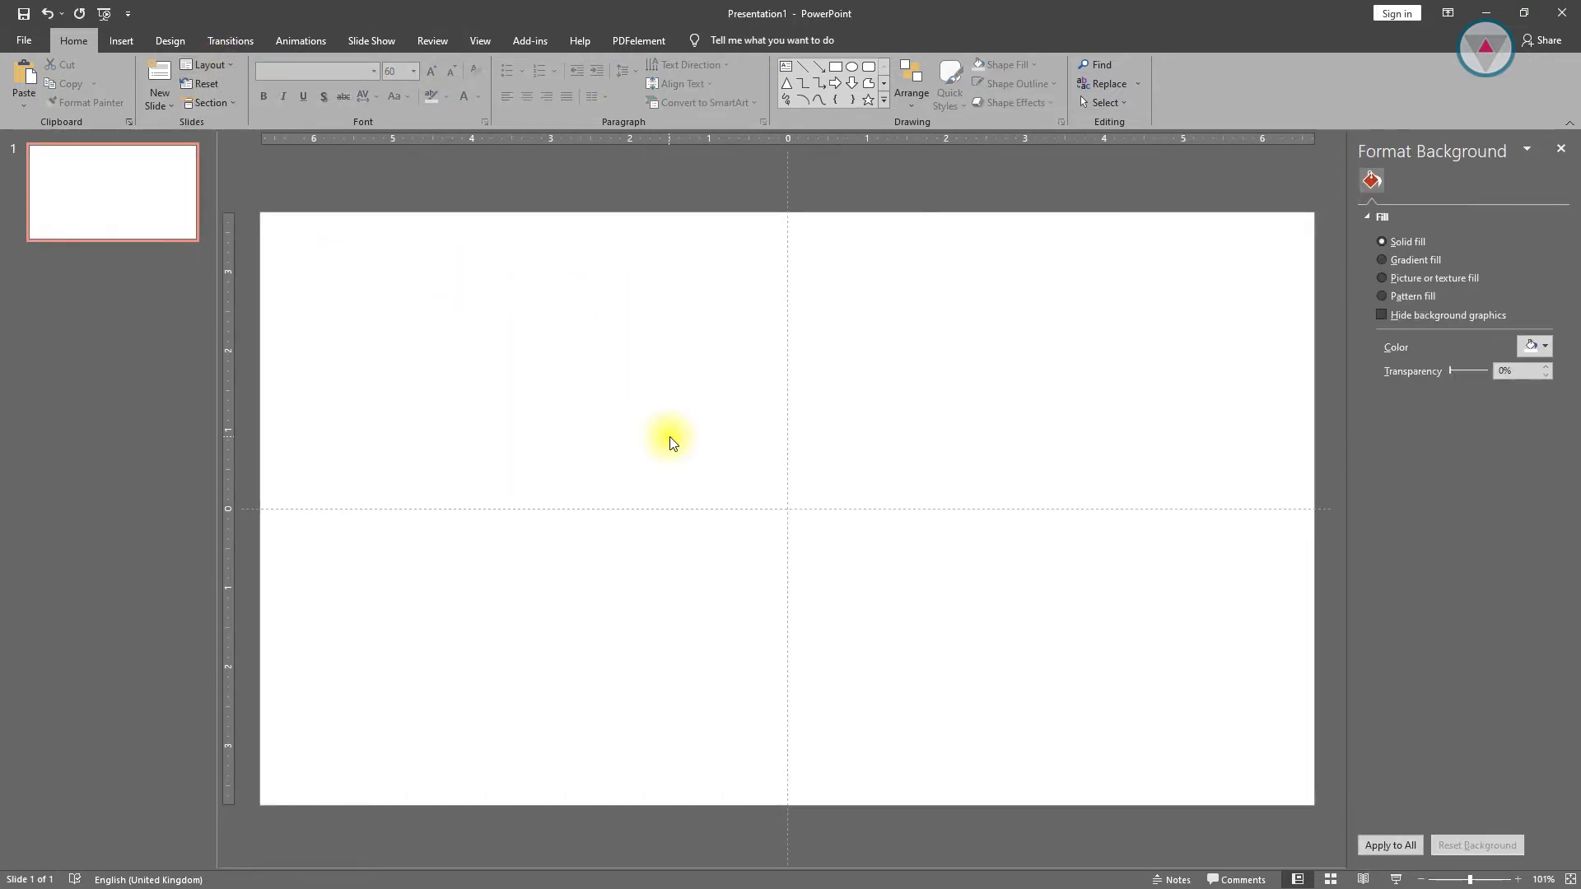
click(1535, 348)
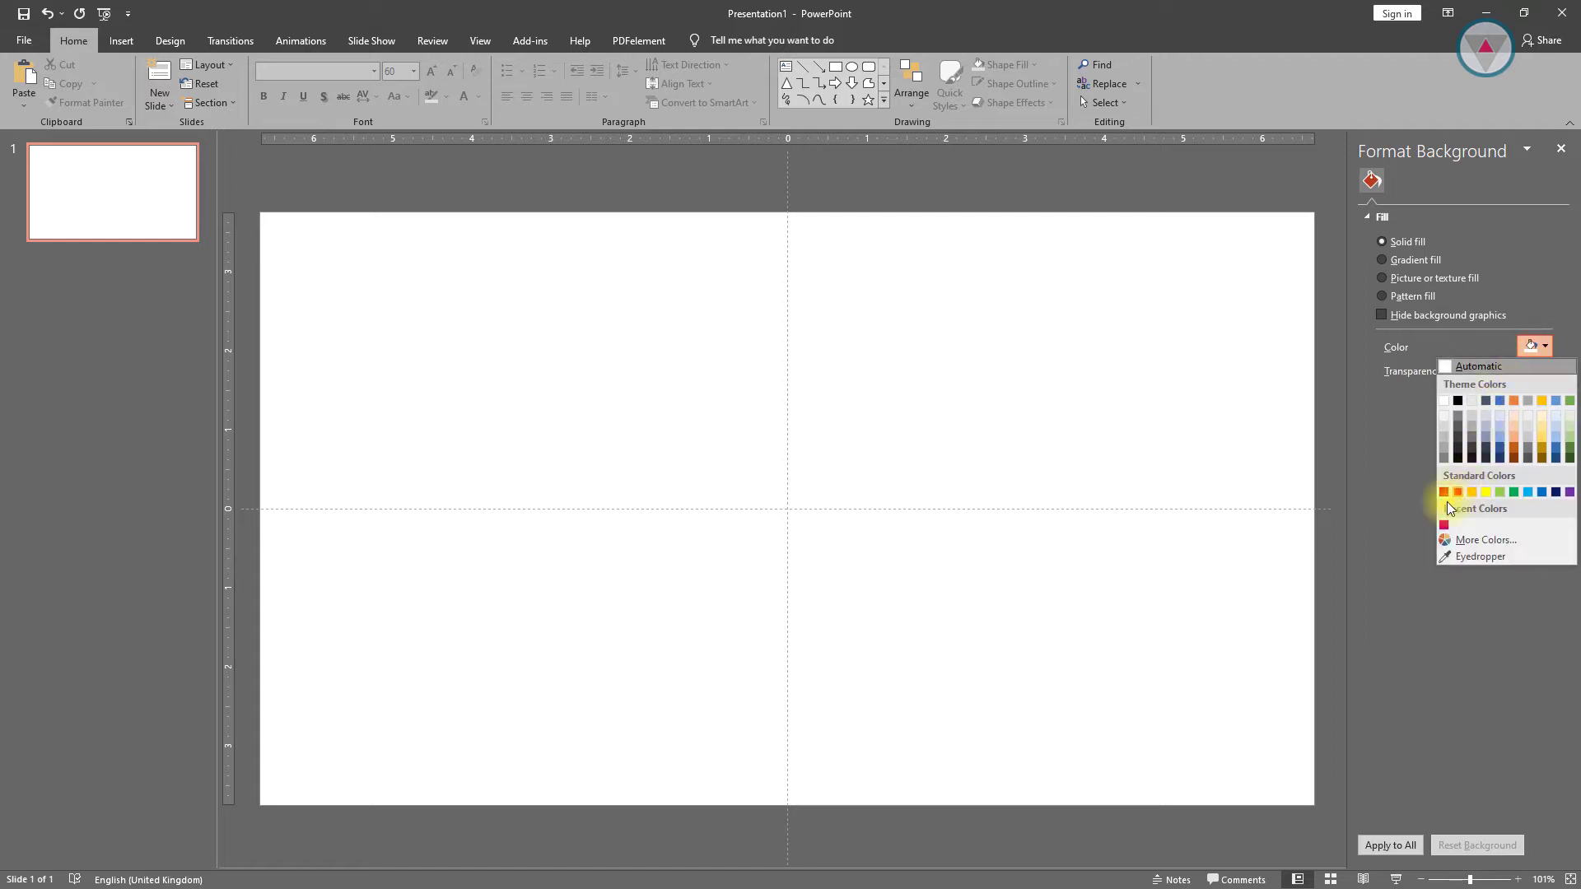
click(1444, 526)
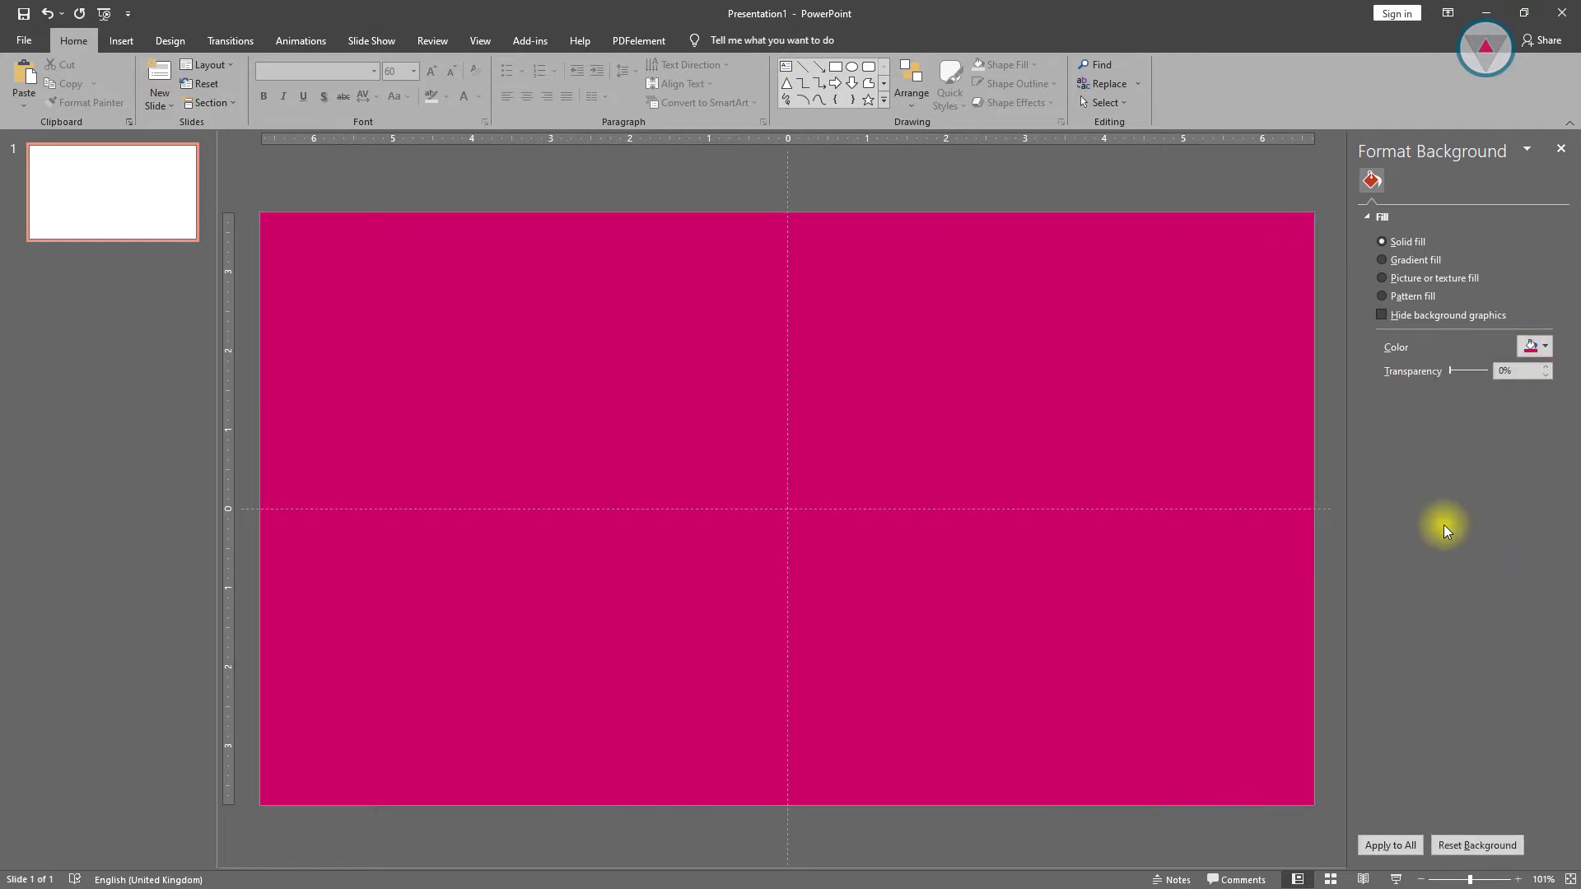
click(1559, 157)
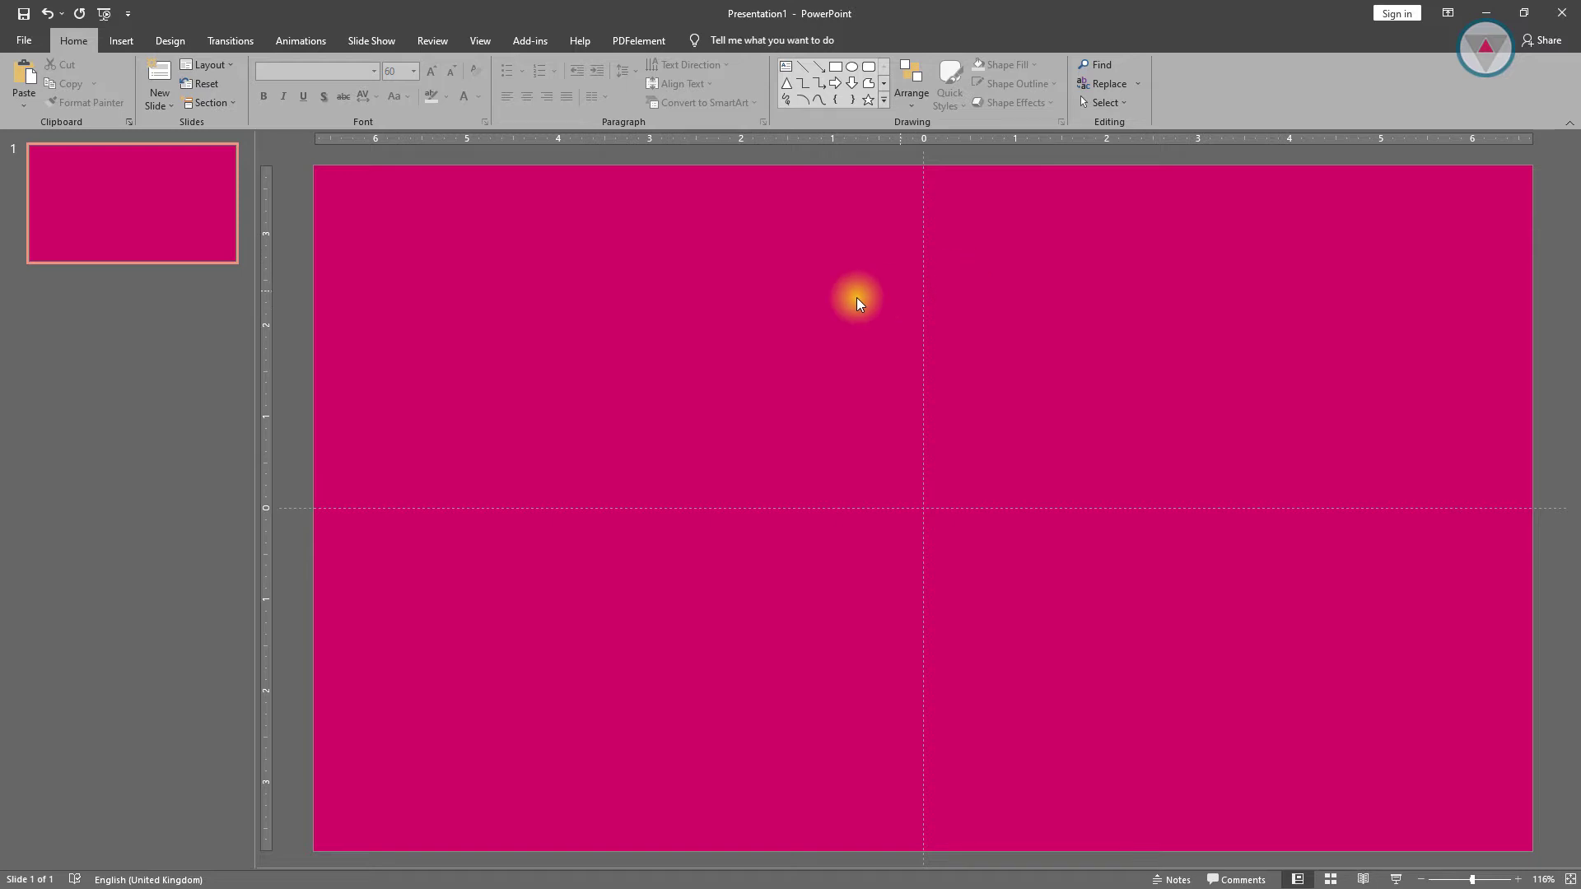
Insert a first-style WordArt text box reading 'MOTION DESIGN'
click(131, 36)
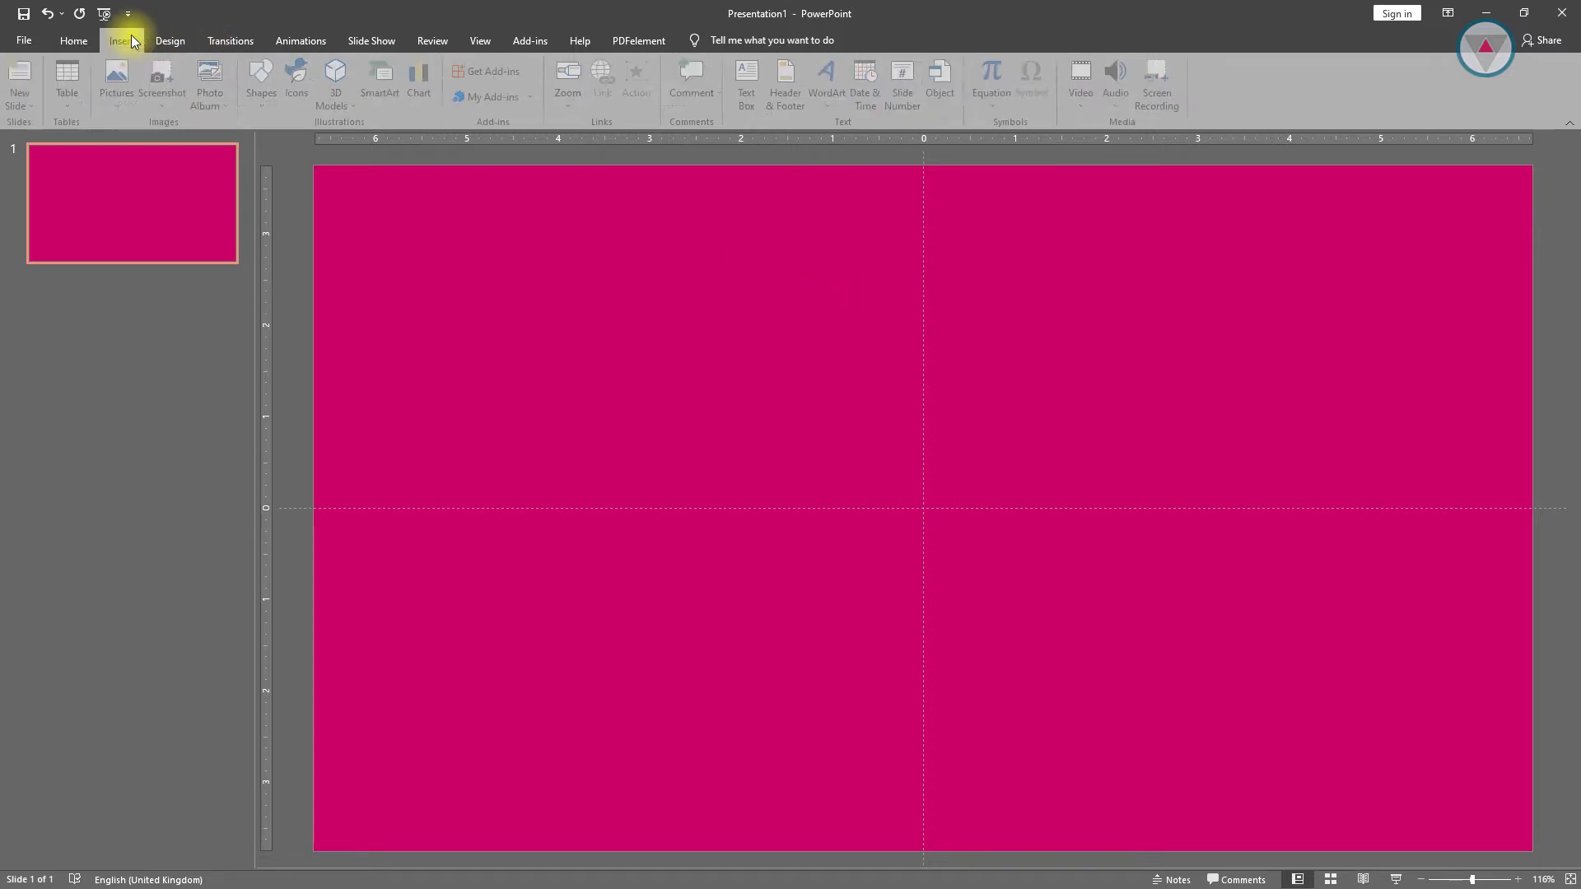
click(822, 95)
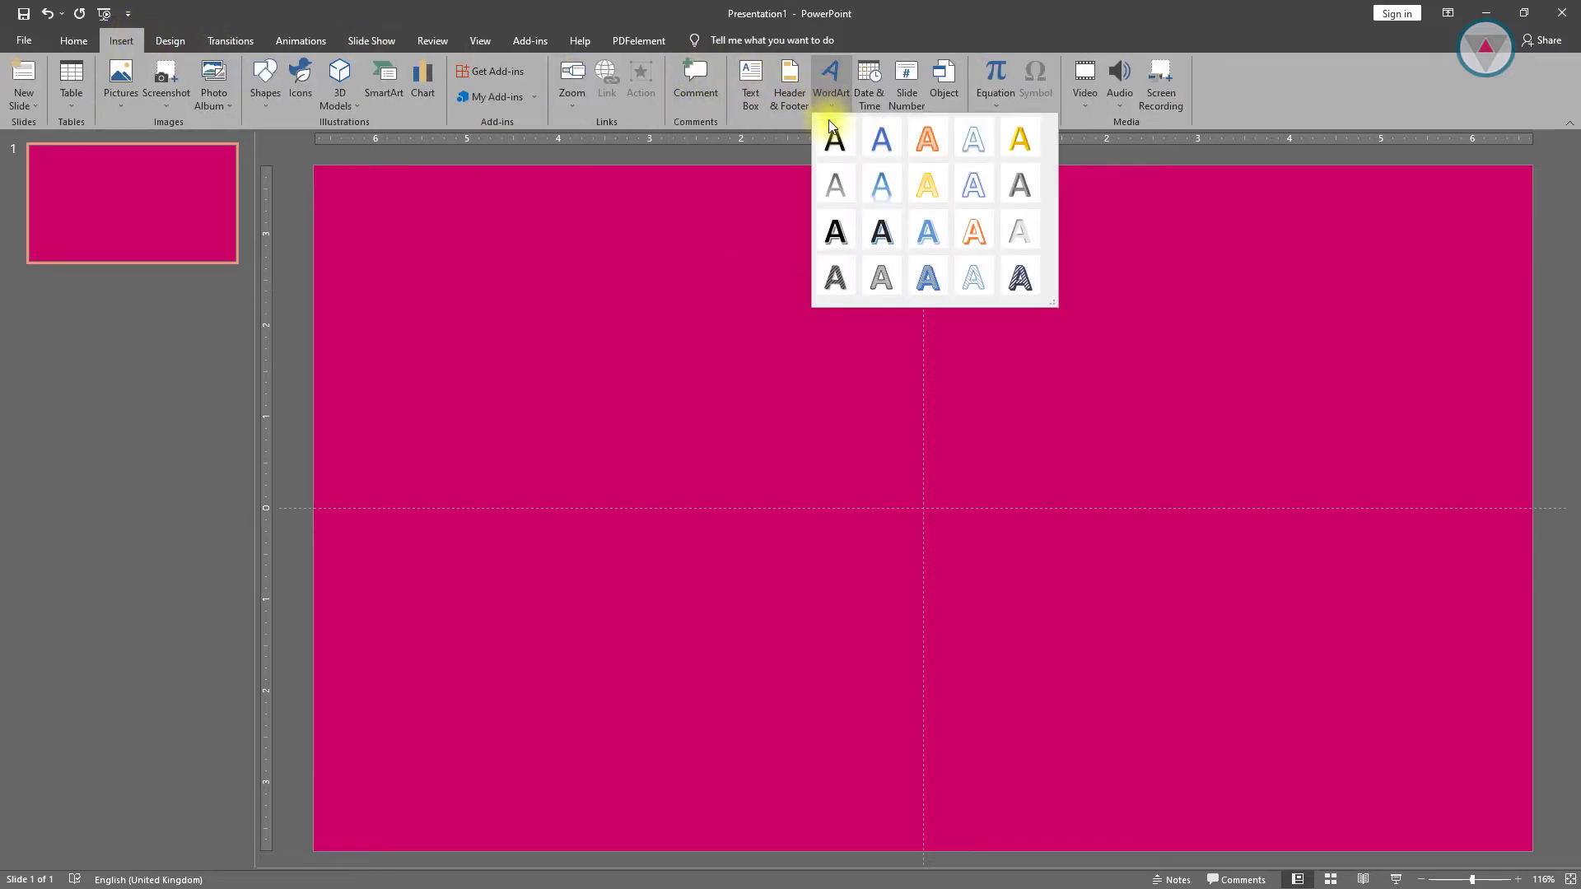
click(839, 140)
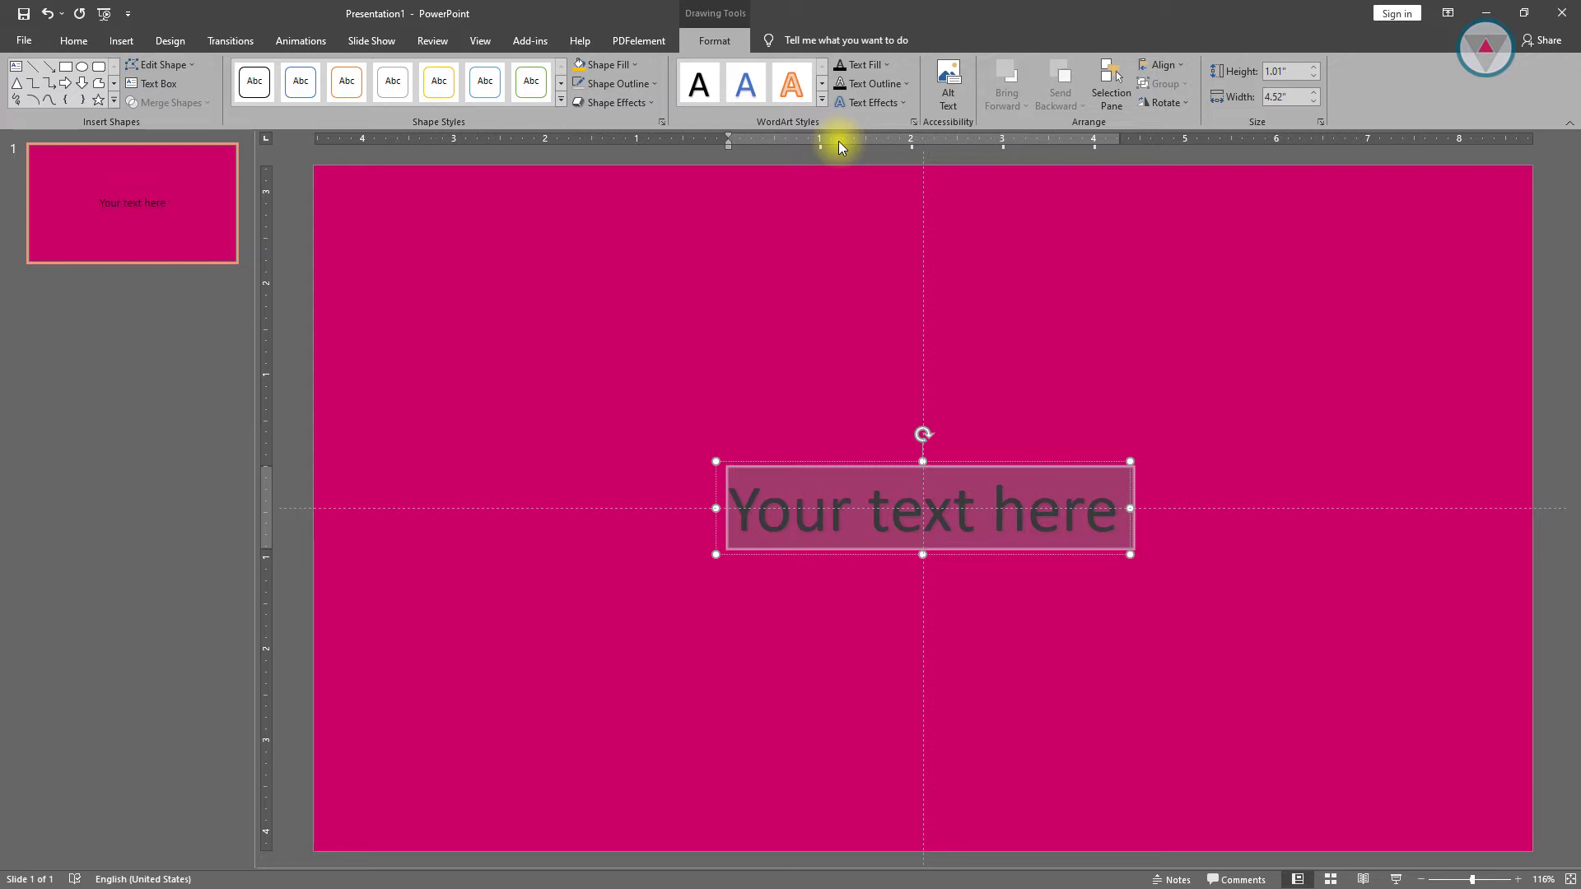
text(MOTI)
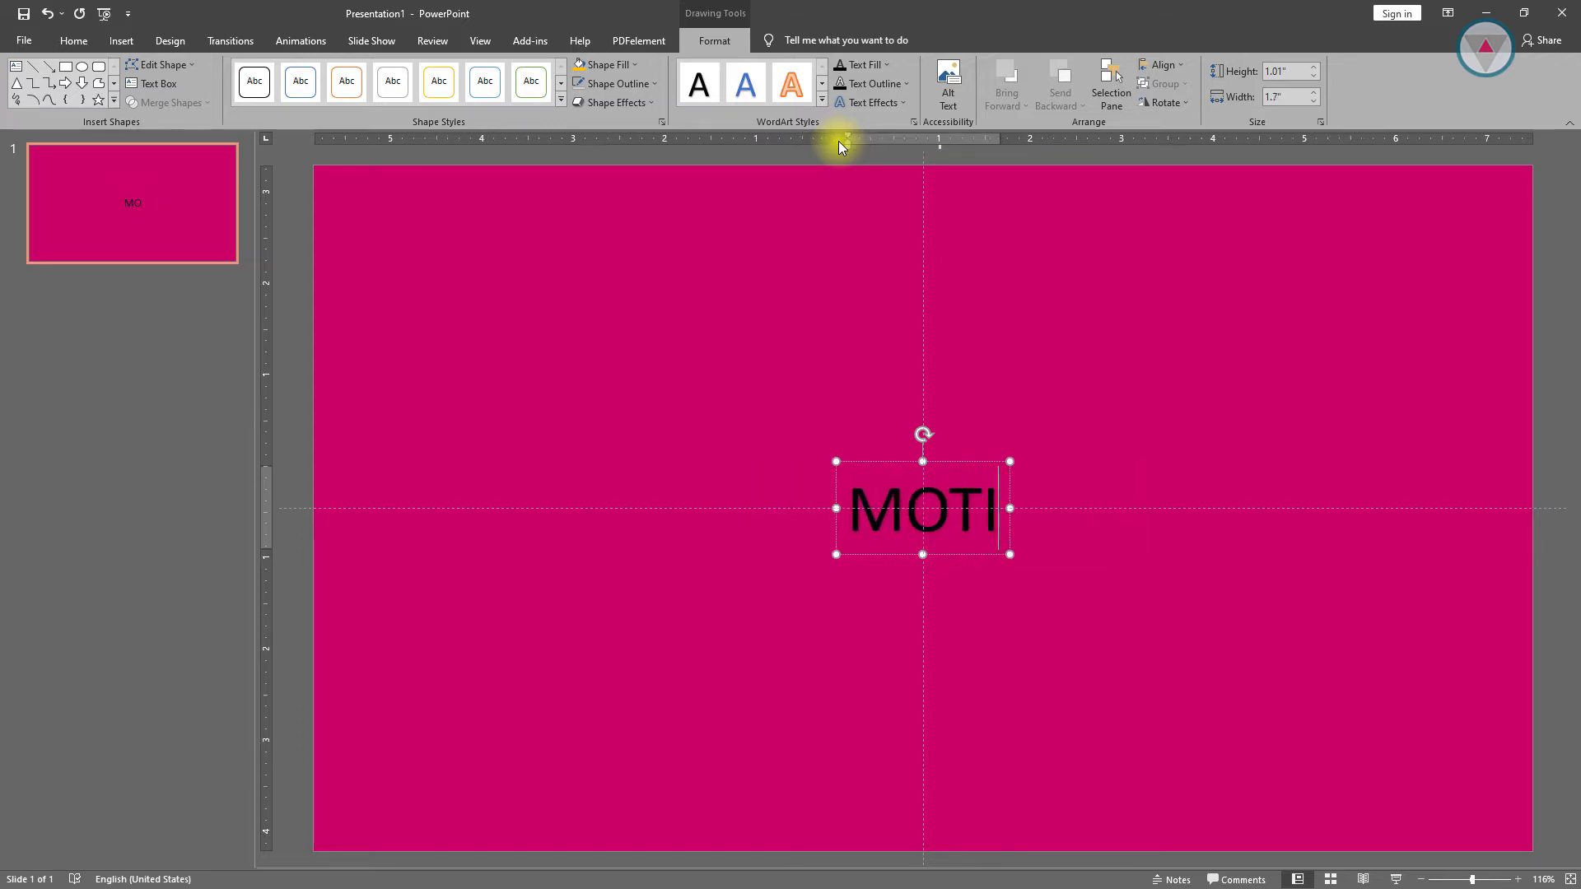
text(ON DESIGN)
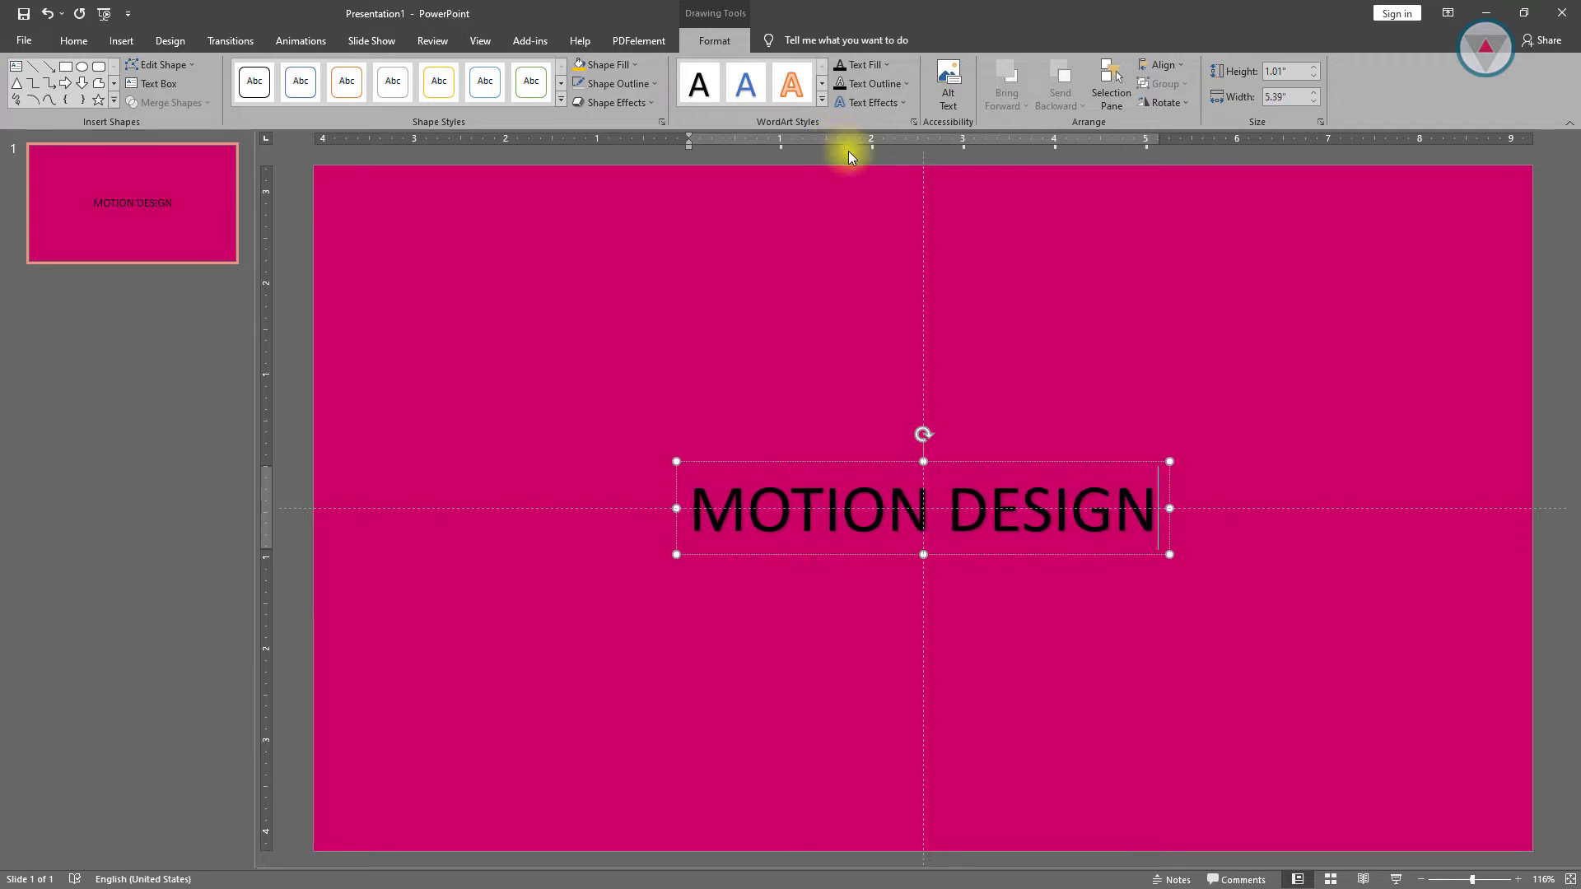
Format the title text as white, bold Agency FB
click(983, 461)
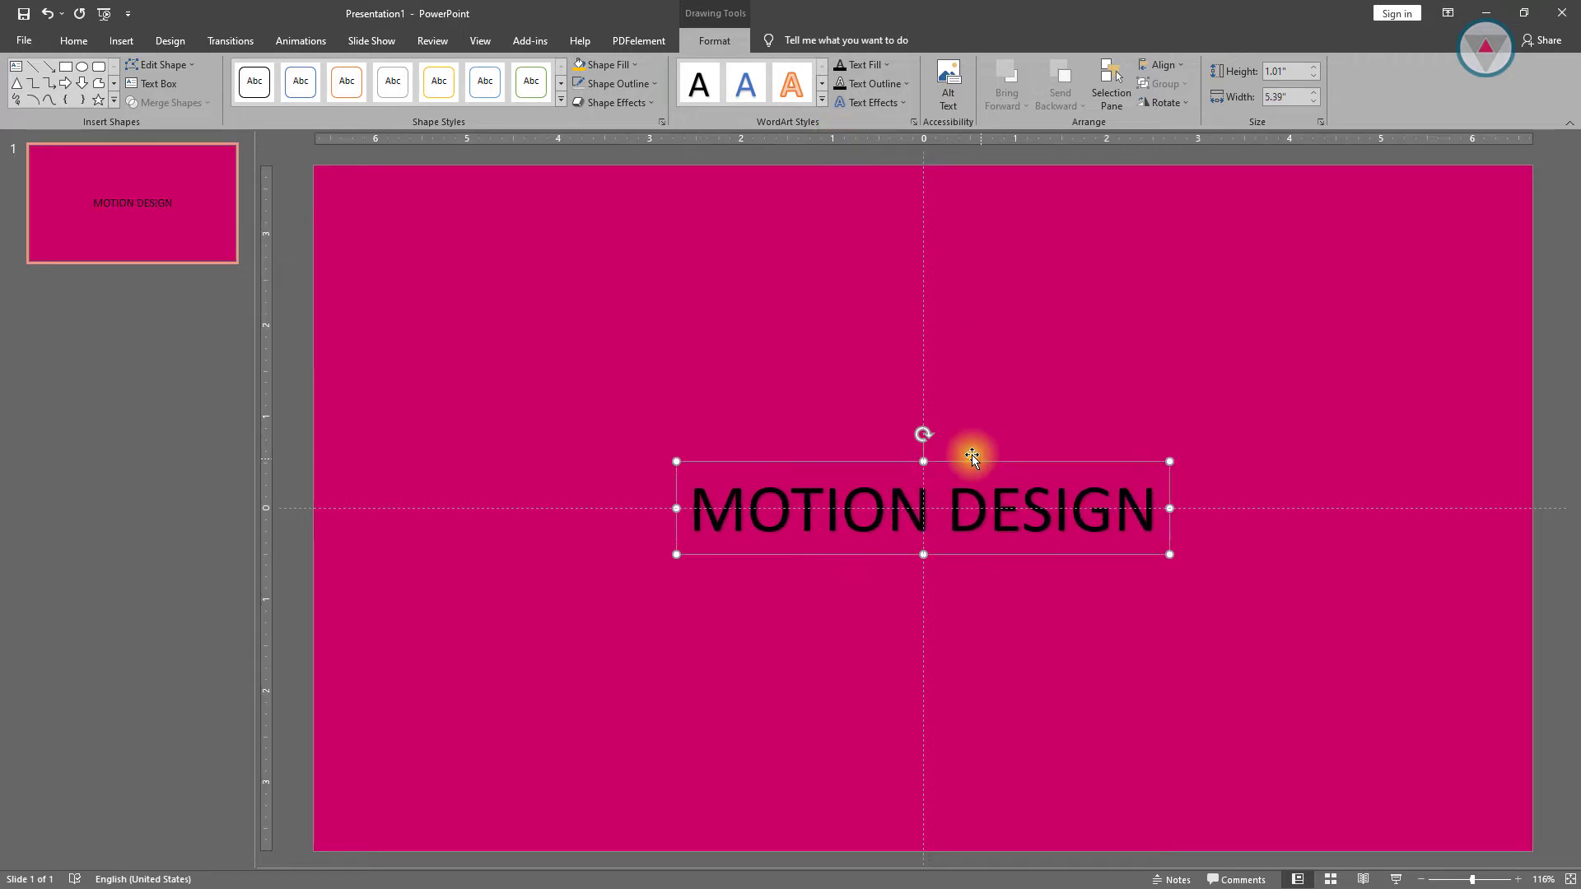
click(73, 40)
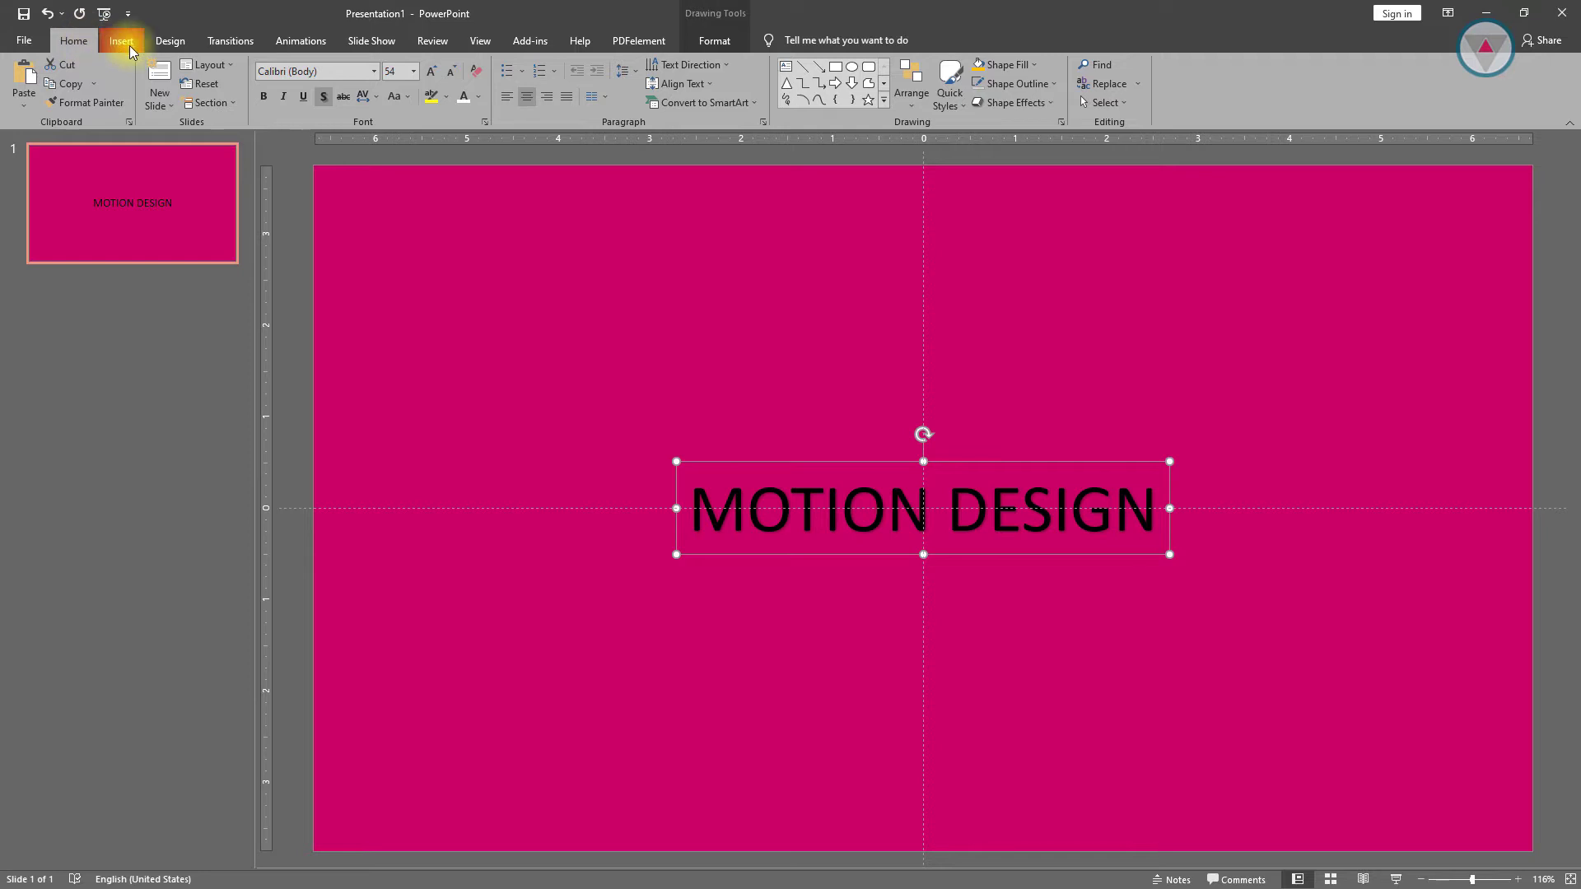
click(476, 98)
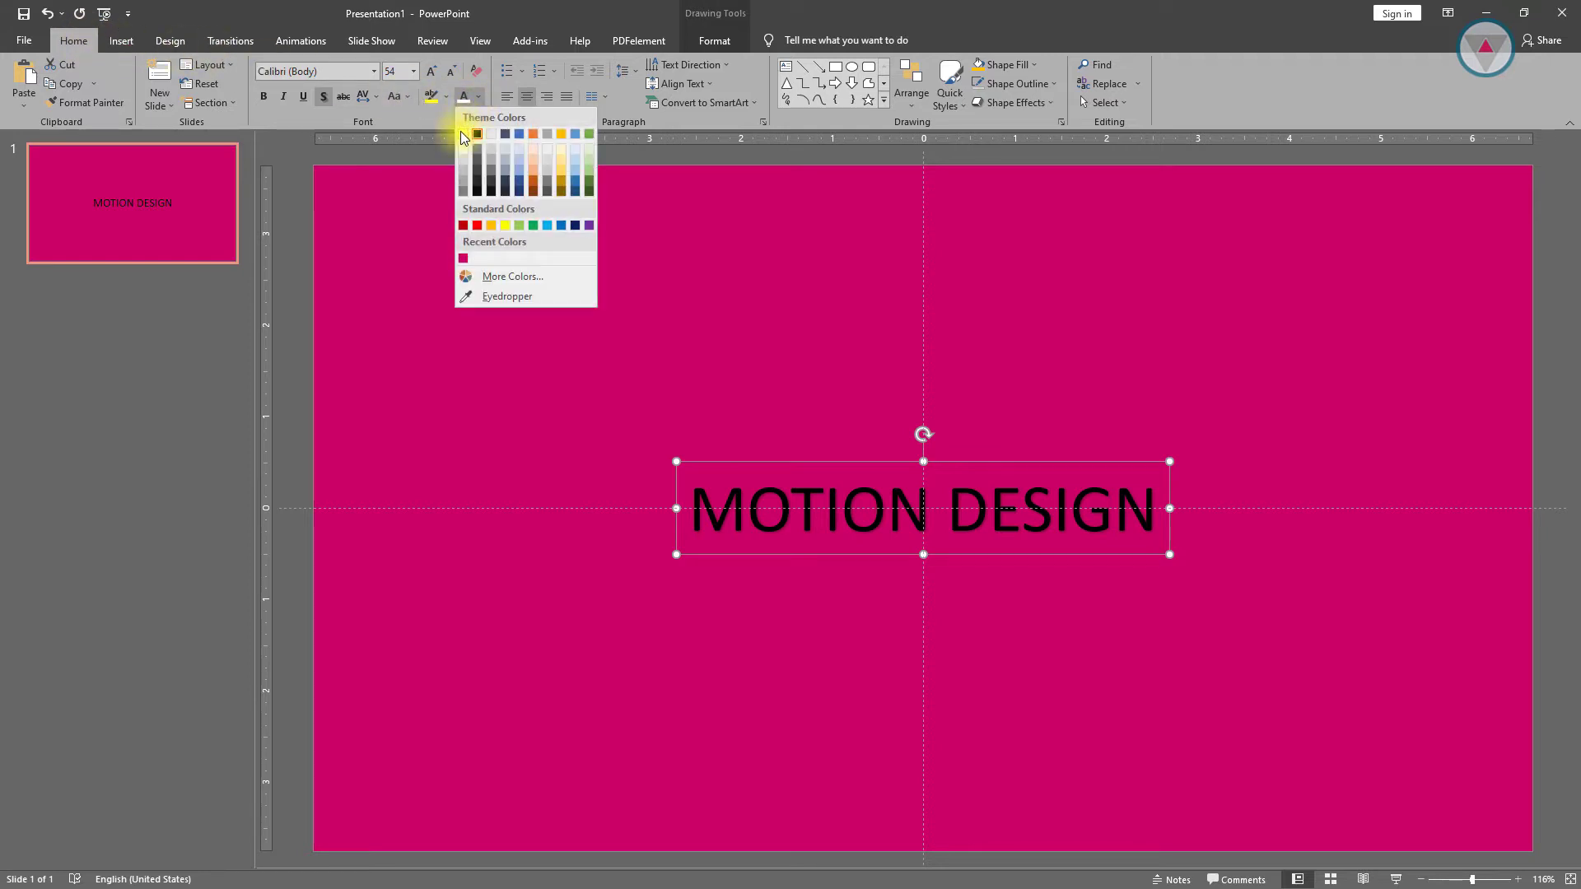
click(463, 135)
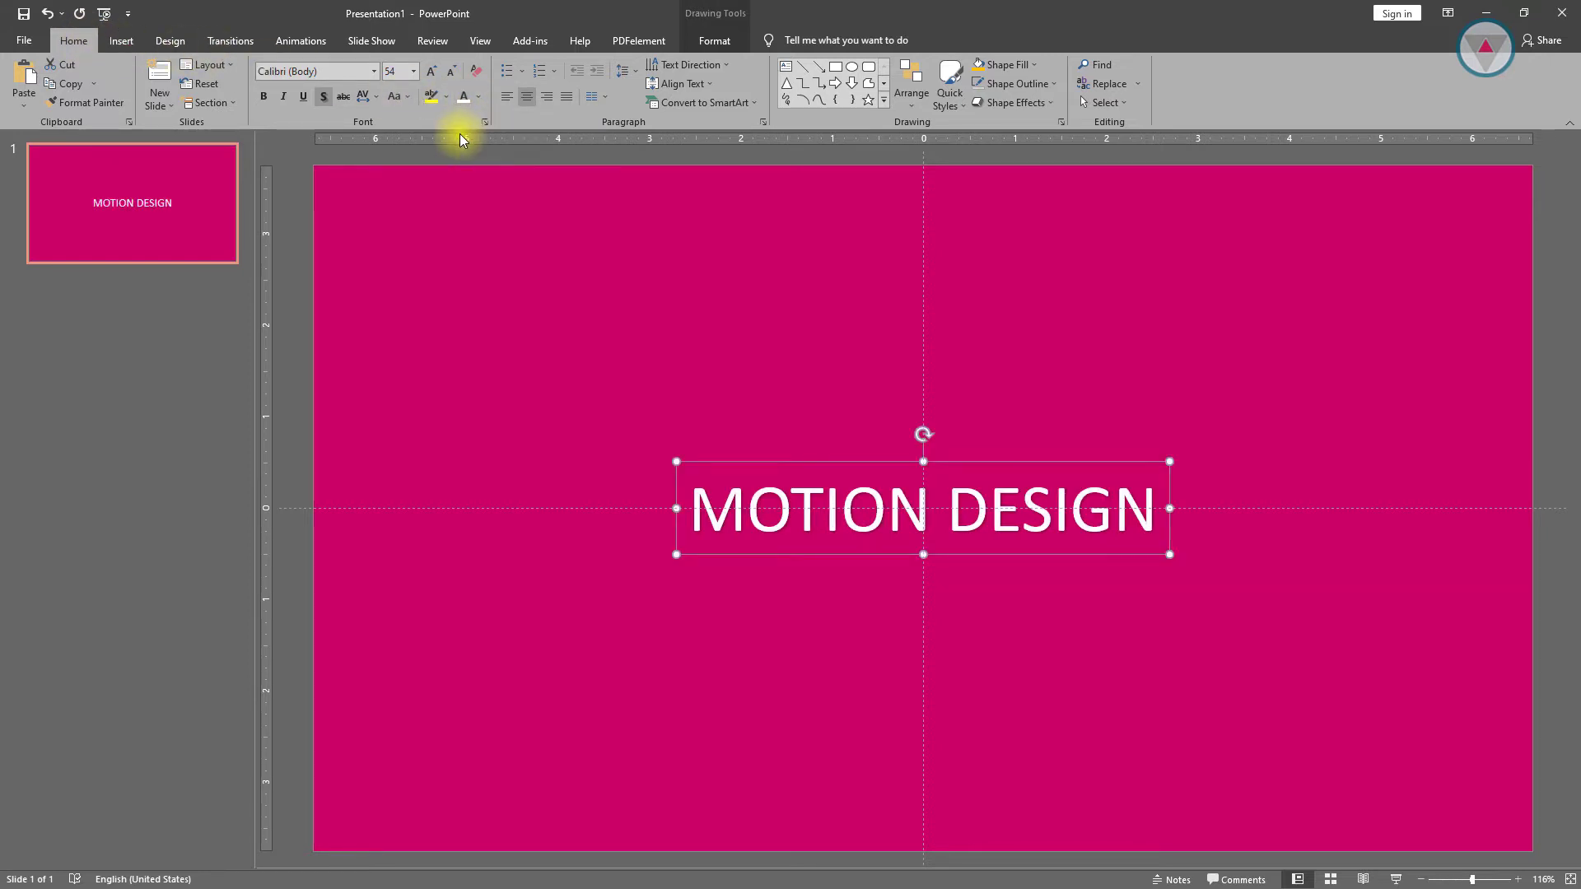
click(260, 89)
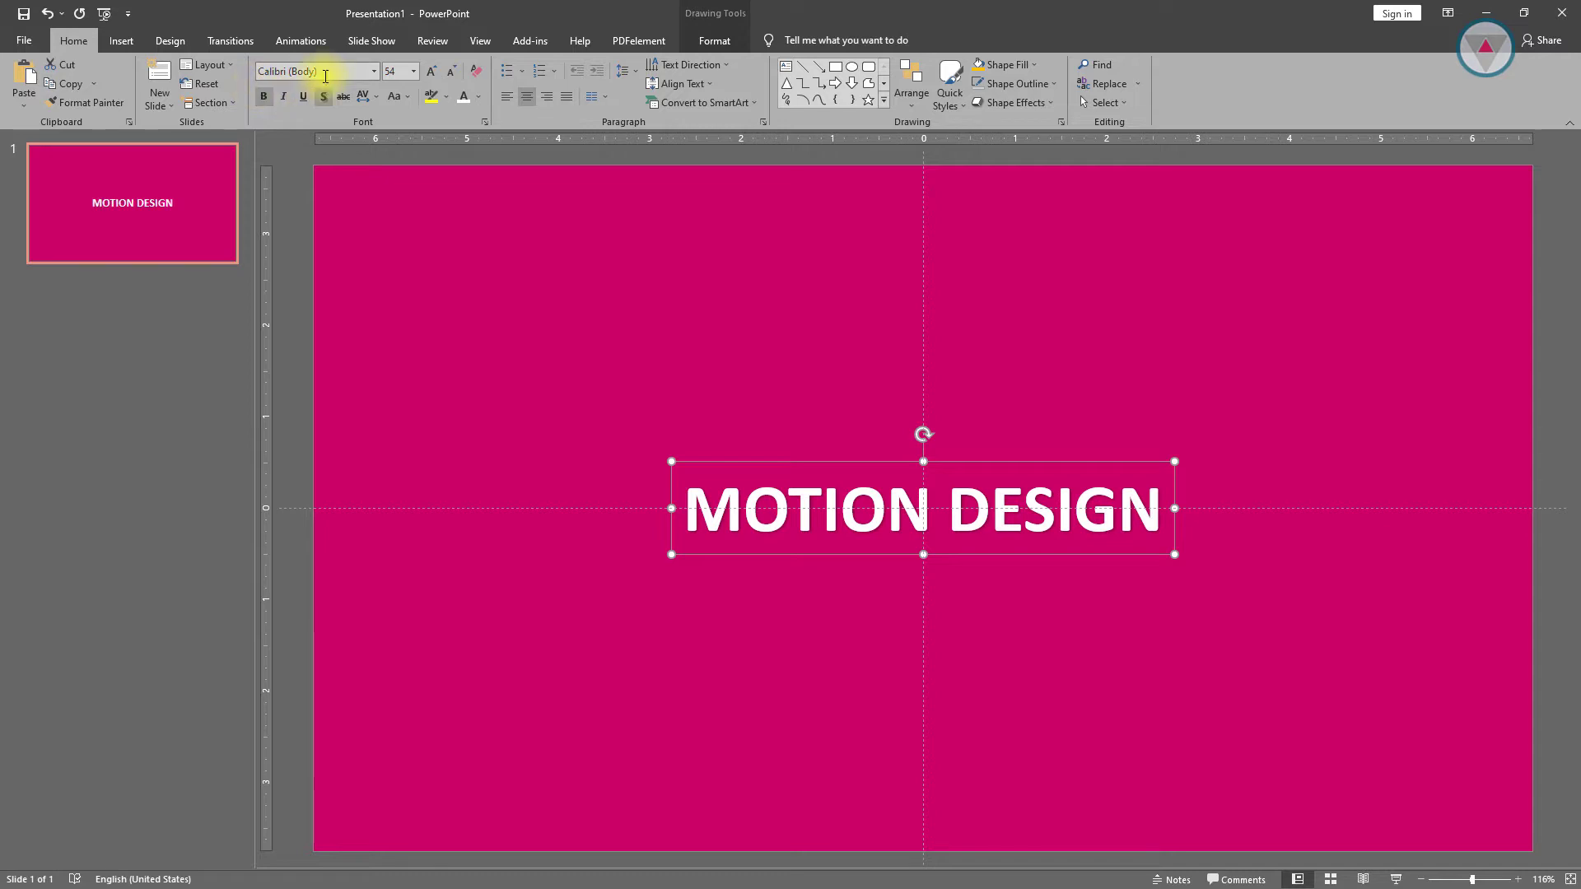
click(373, 71)
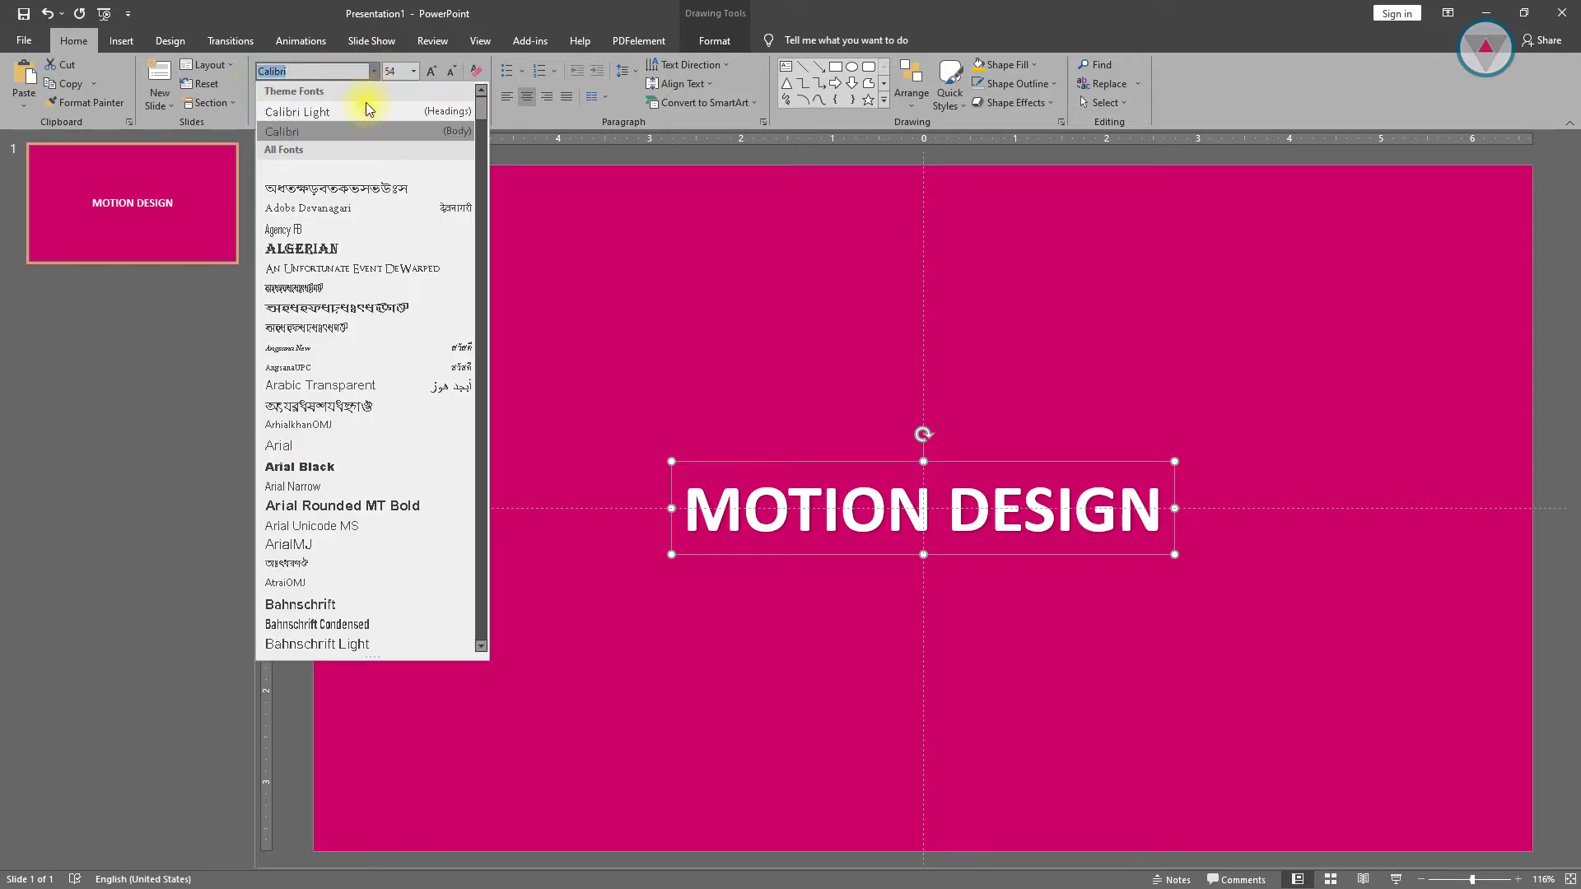
click(322, 230)
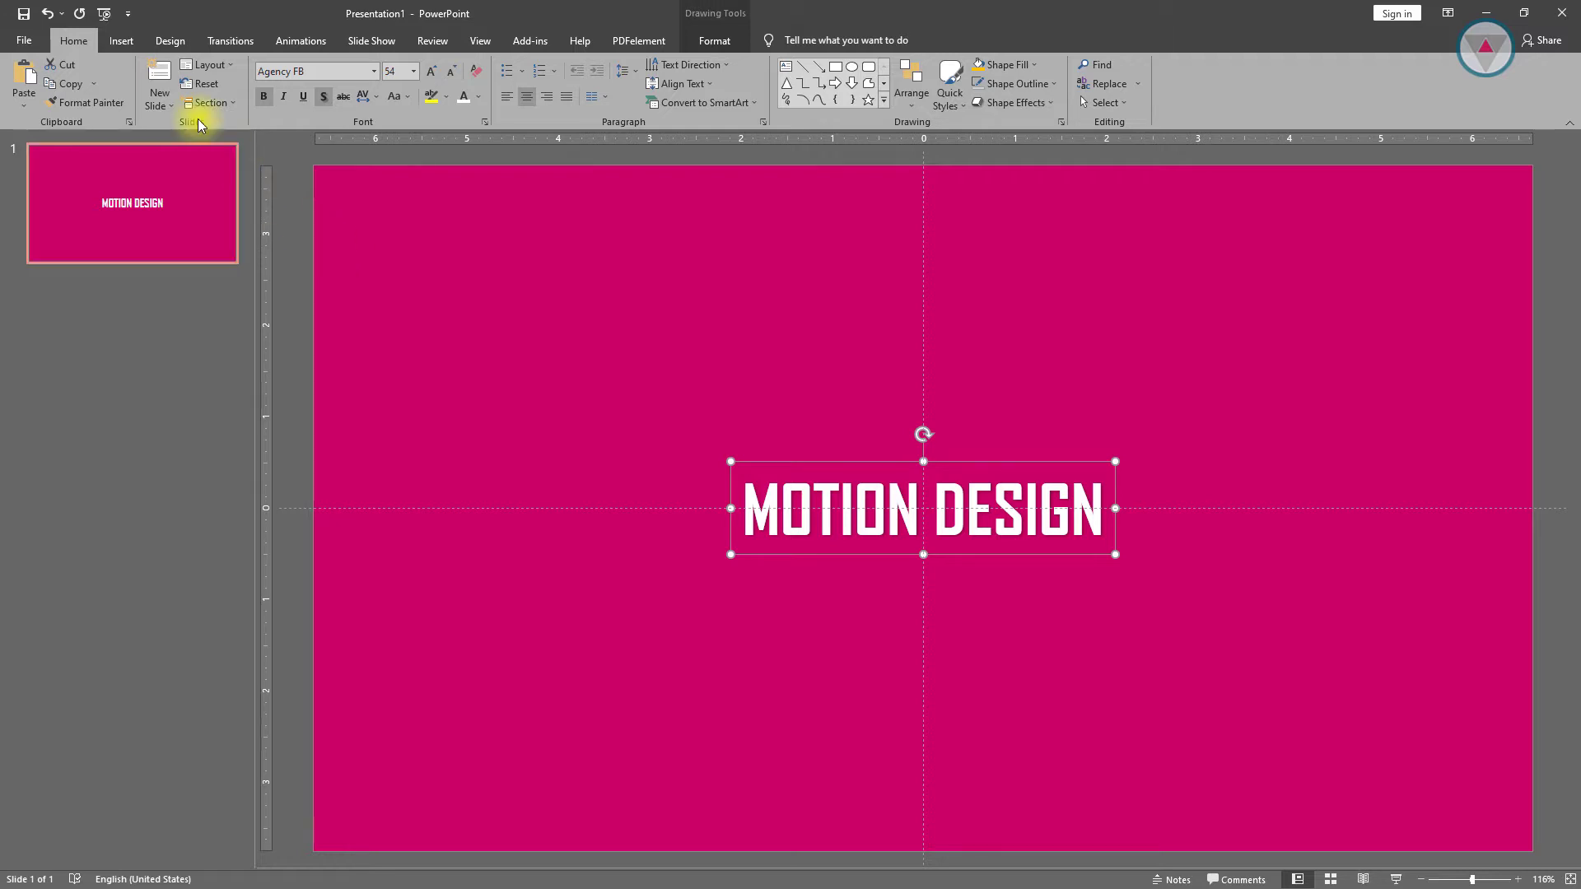
click(128, 43)
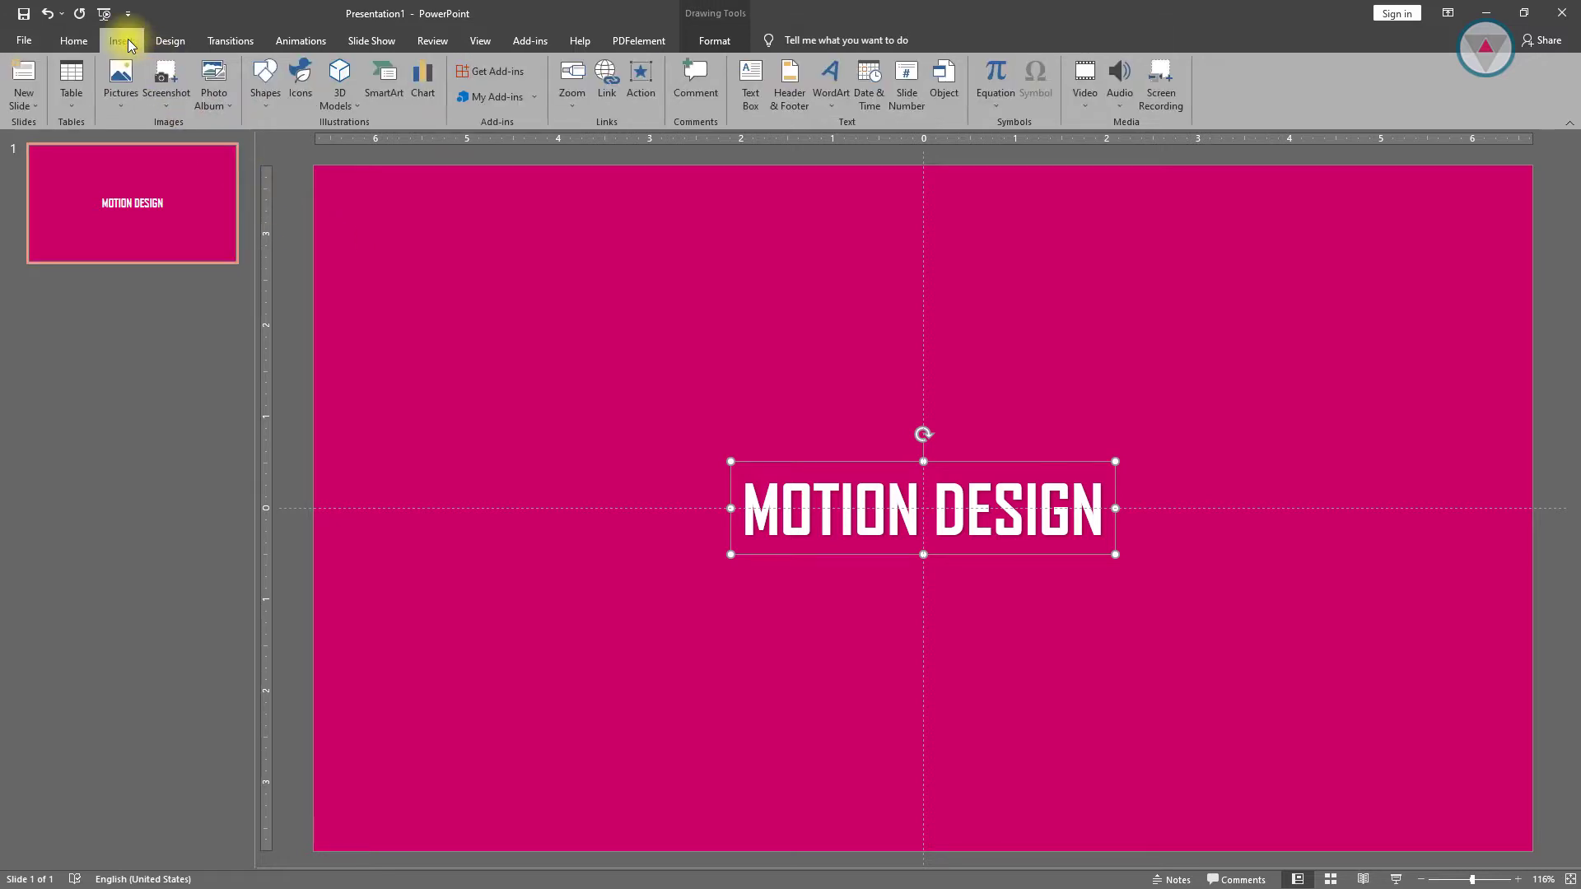
Draw a blue rectangle over the title's top half and remove its outline
click(265, 92)
click(308, 141)
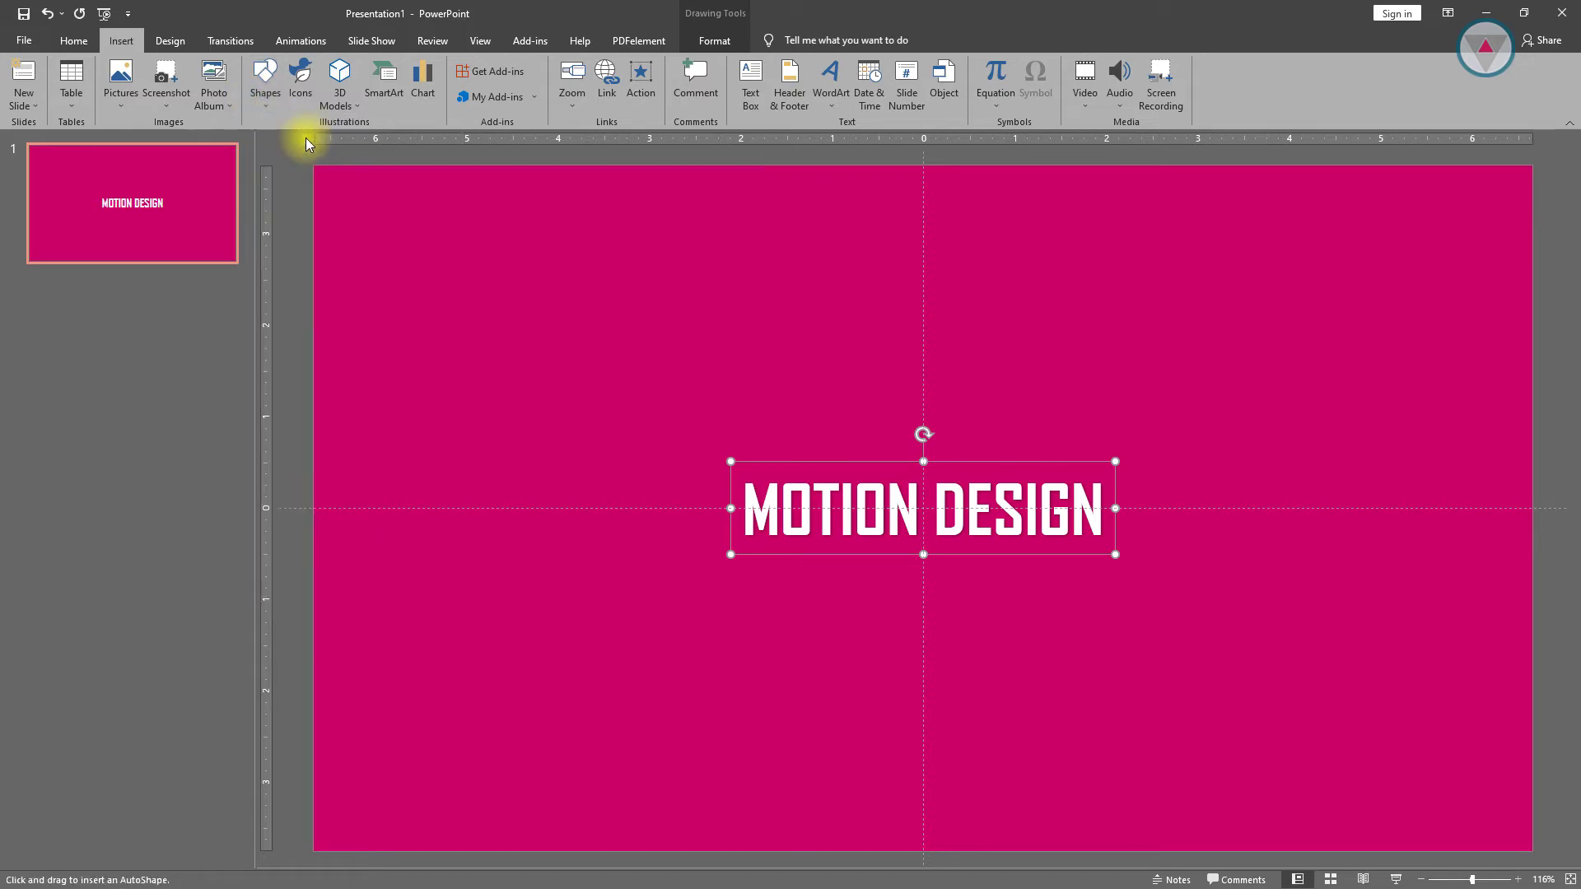
mouse_move(730, 455)
mouse_down()
mouse_move(1048, 519)
mouse_move(1118, 508)
mouse_up()
drag(921, 452, 926, 425)
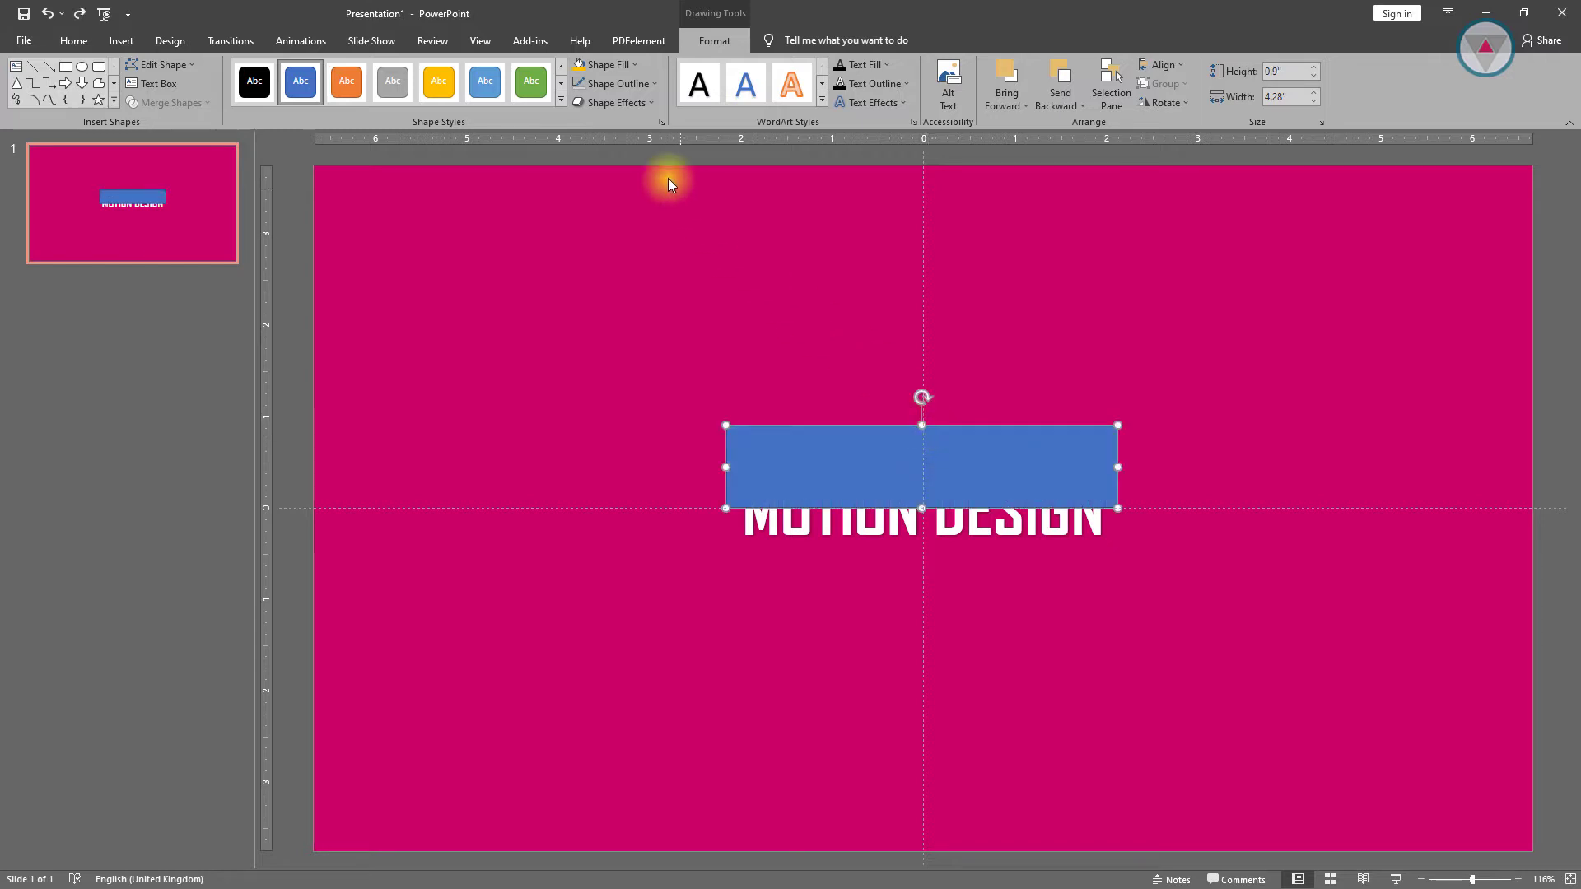
click(620, 87)
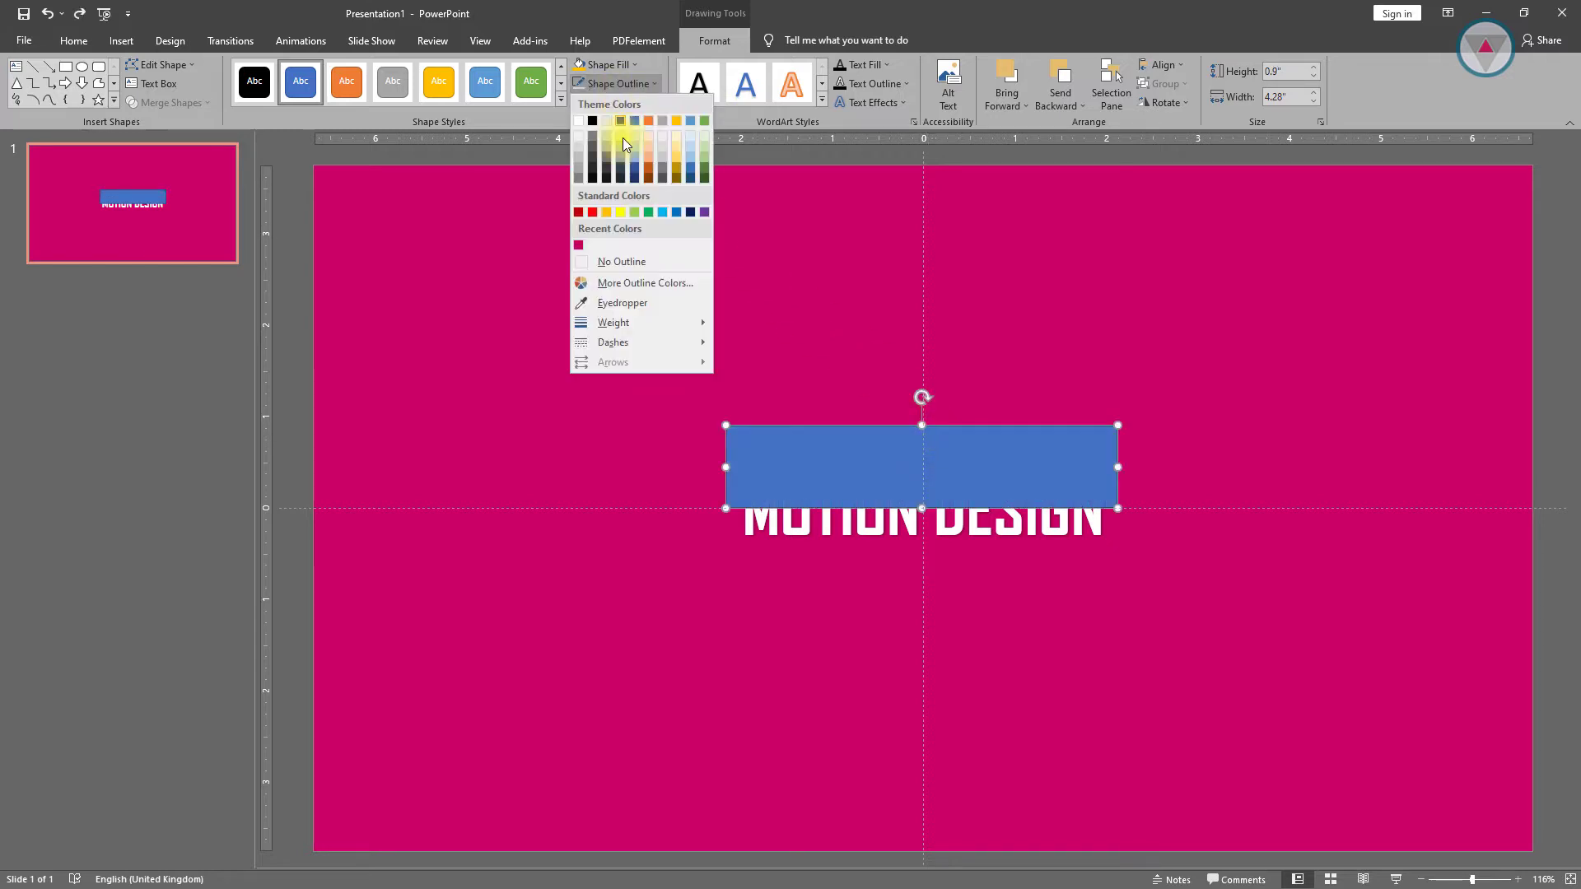
click(614, 265)
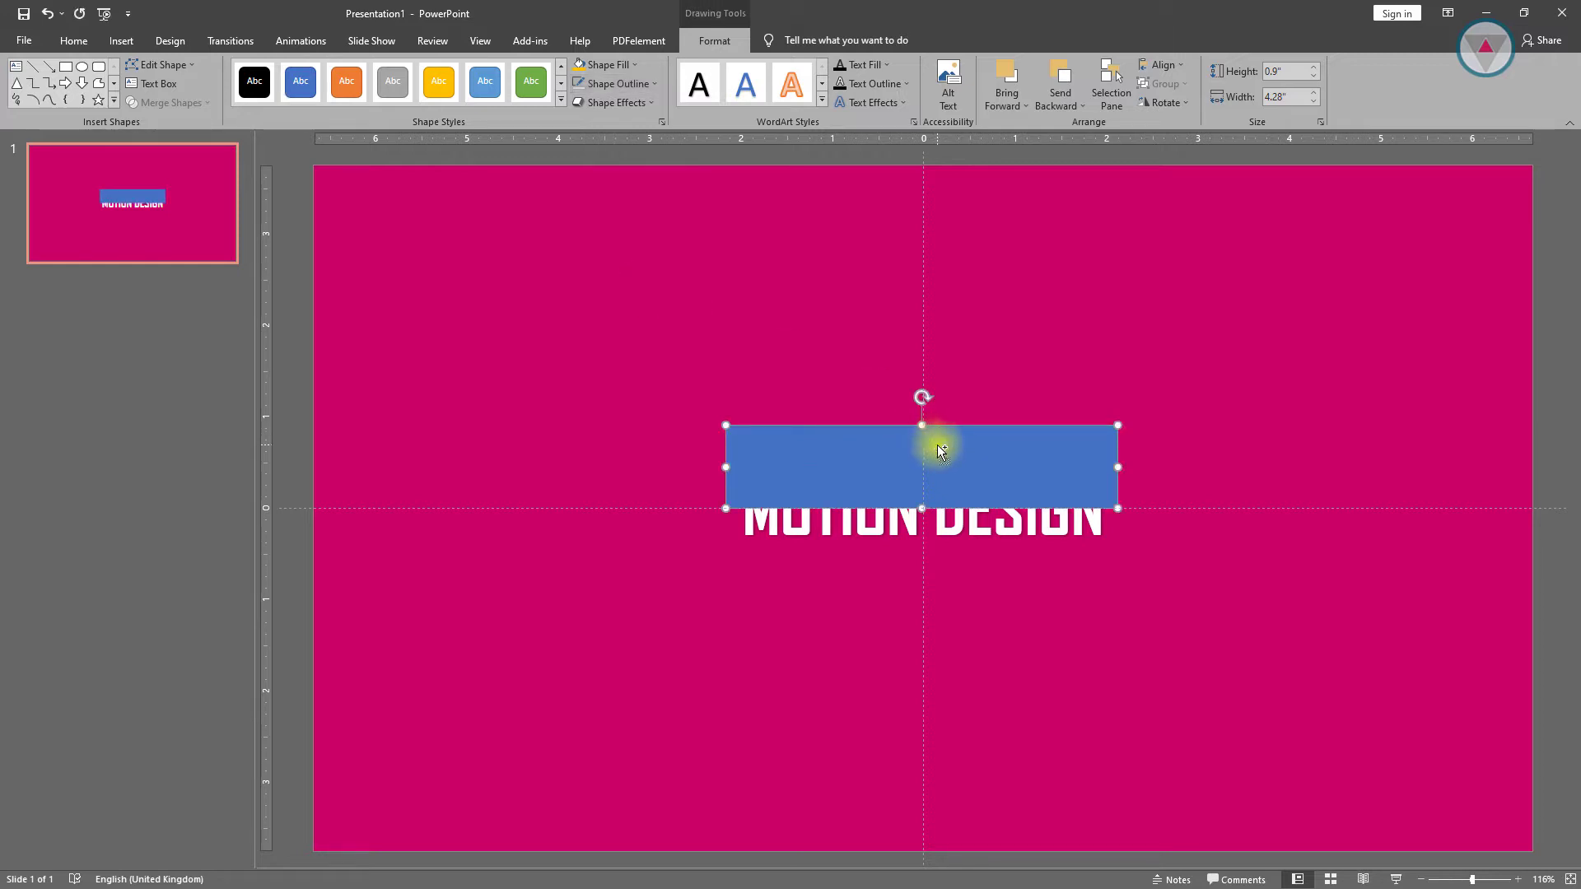
Duplicate the rectangle, fill the copy yellow, and make it a thin strip along the bottom edge
key(ctrl+d)
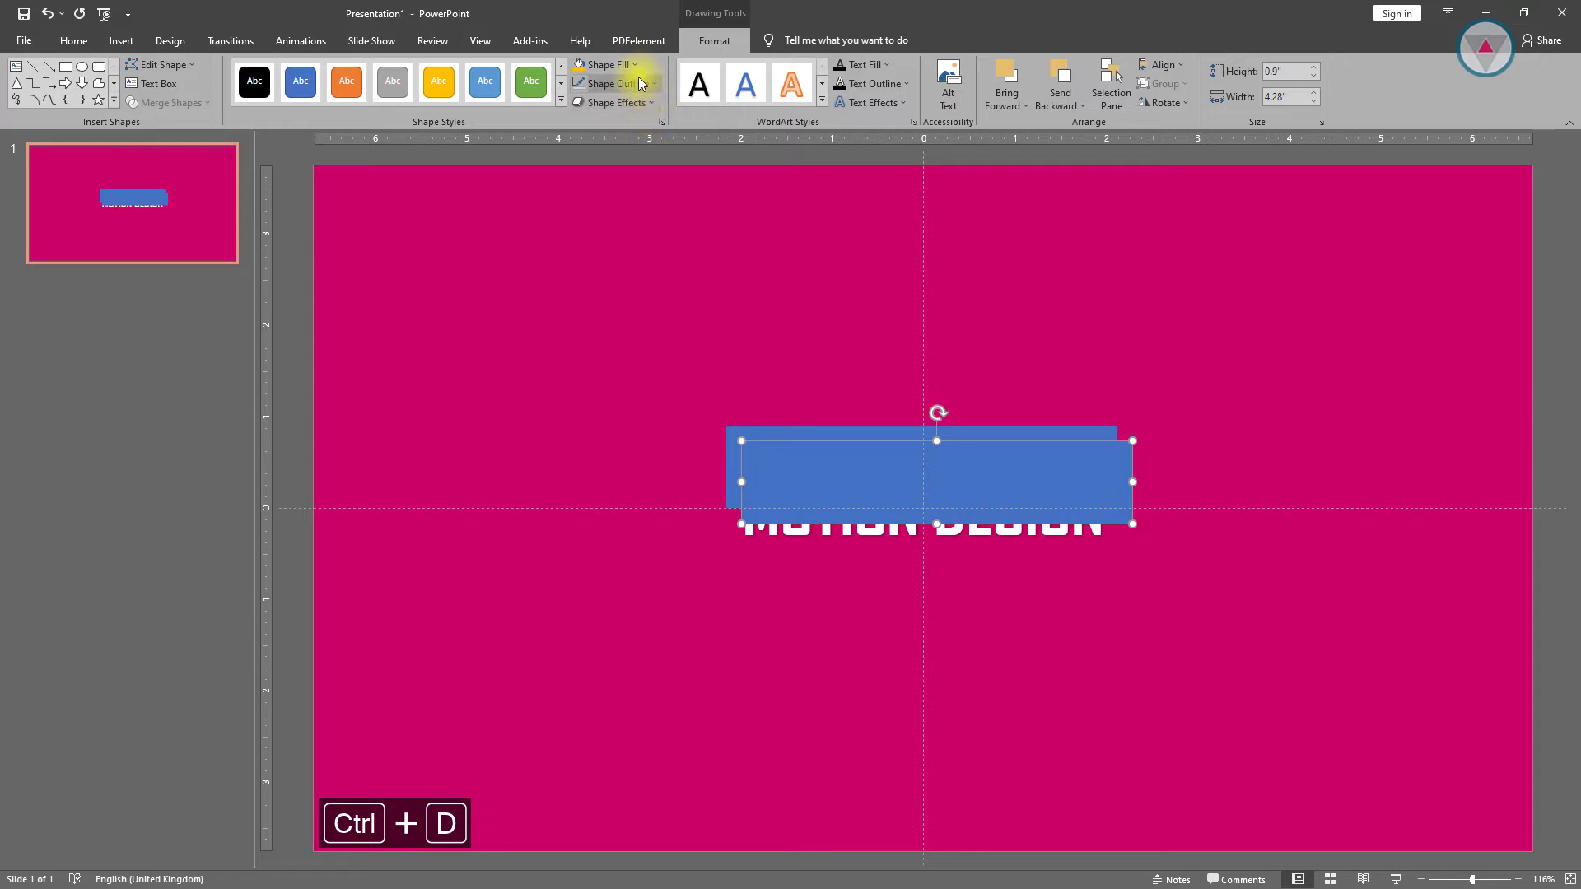
click(633, 64)
click(677, 99)
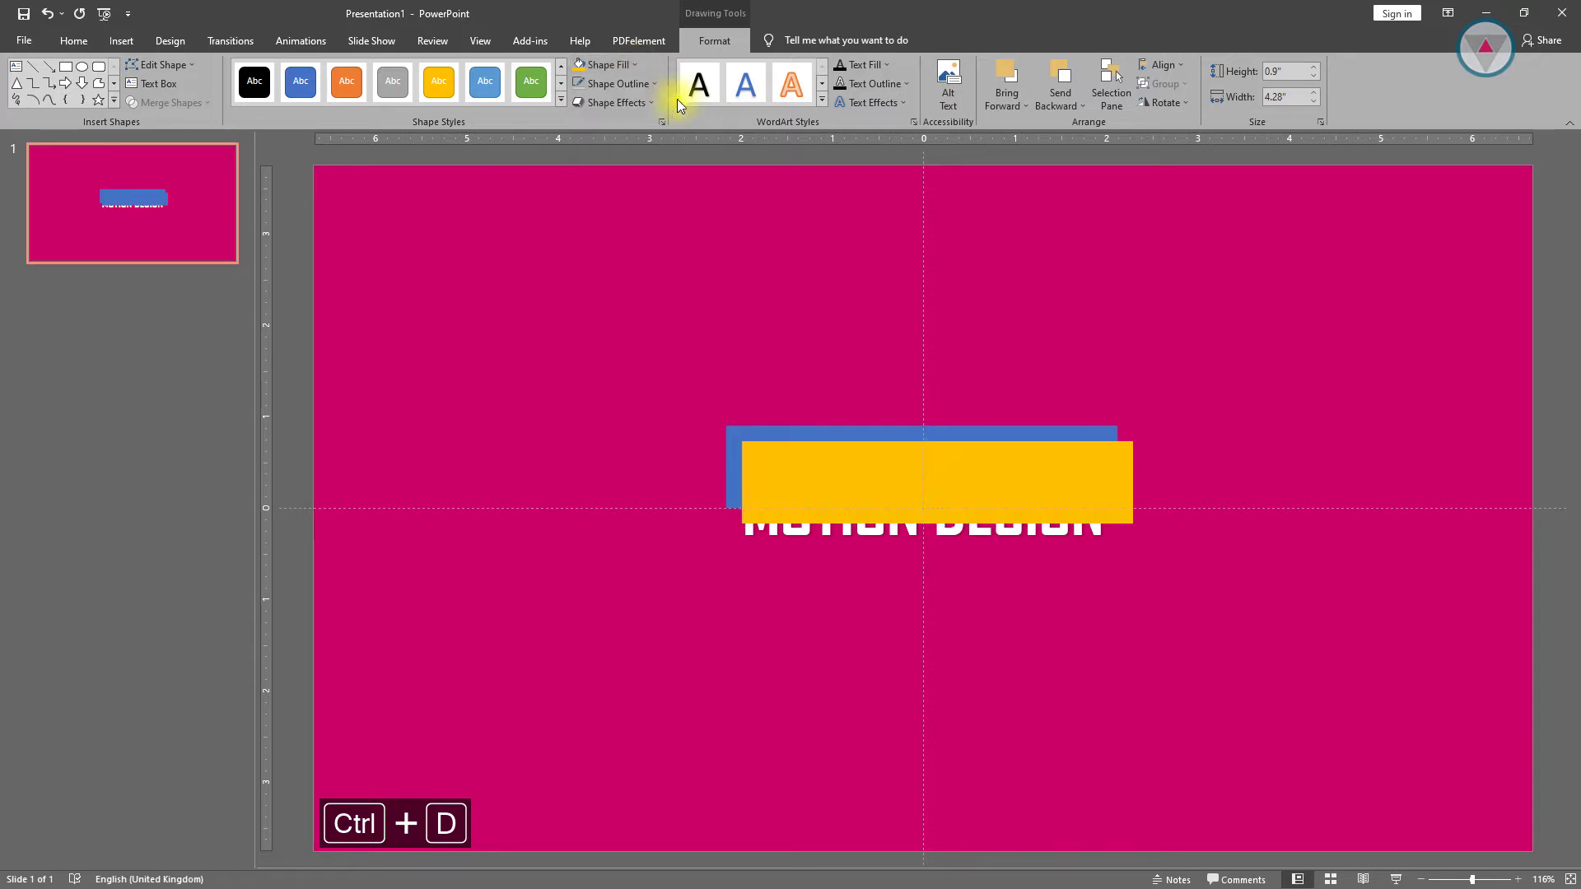
drag(1000, 473, 946, 510)
key(Delete)
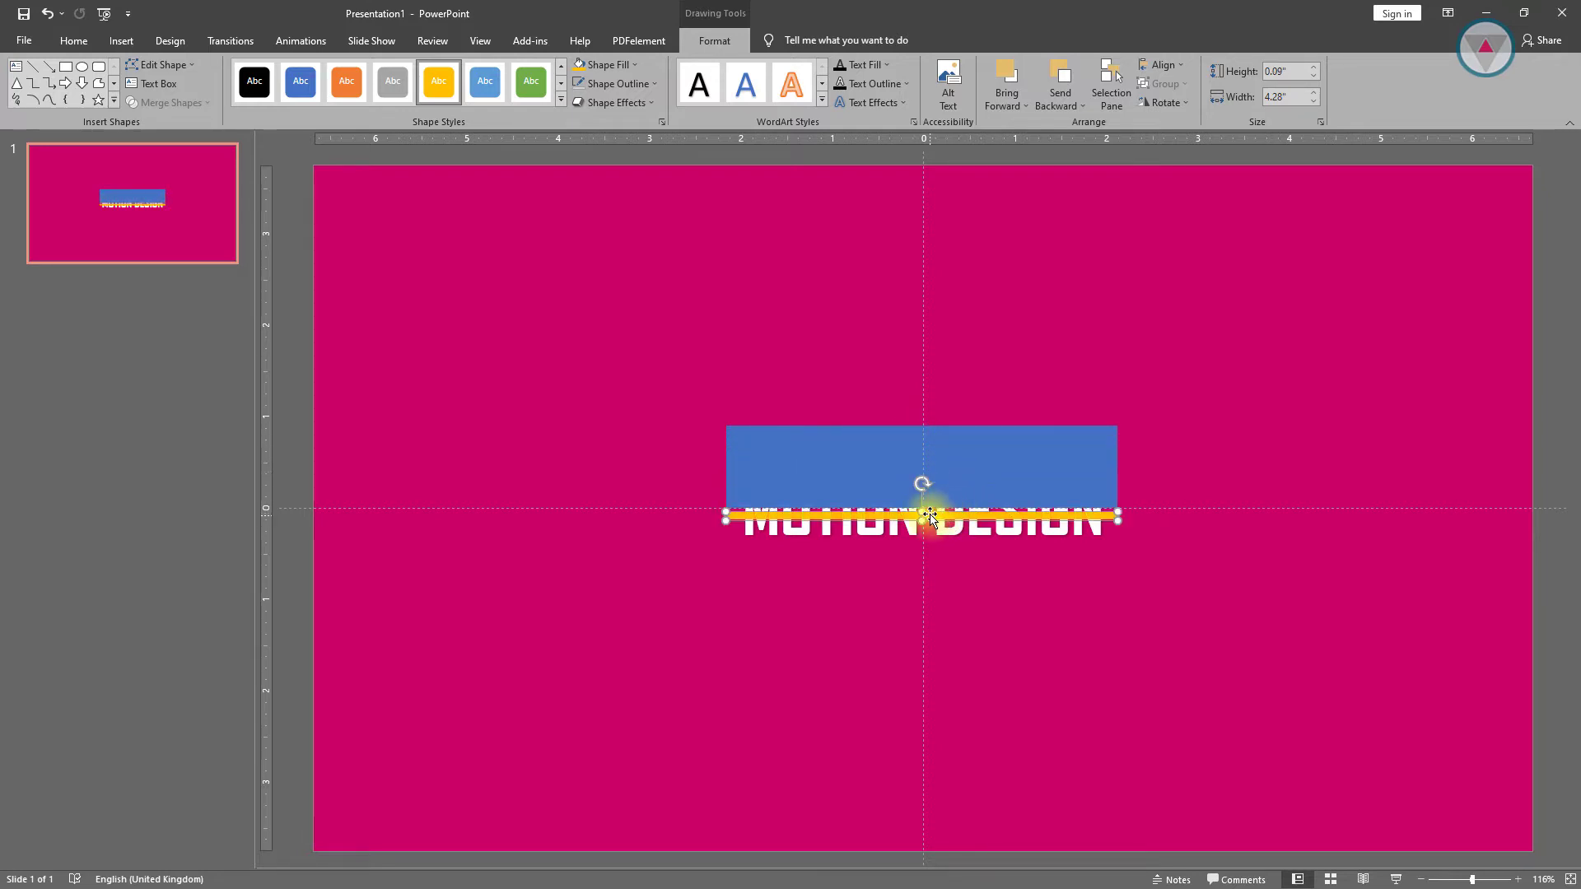
Centre the yellow strip vertically and group it with the blue rectangle
click(1153, 66)
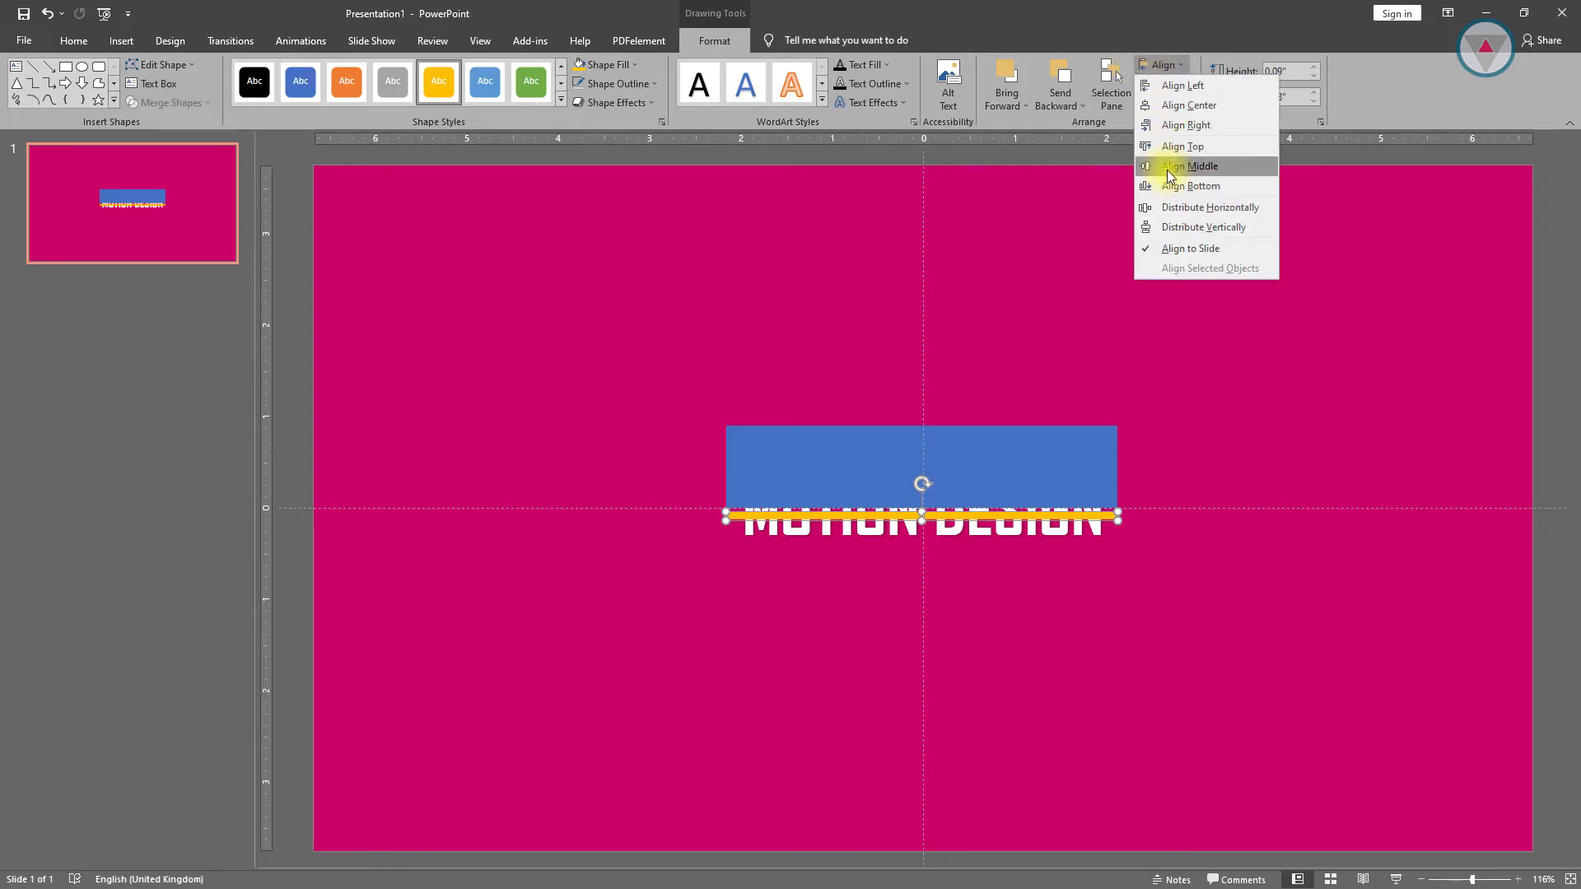
click(1168, 169)
shift+click(1046, 453)
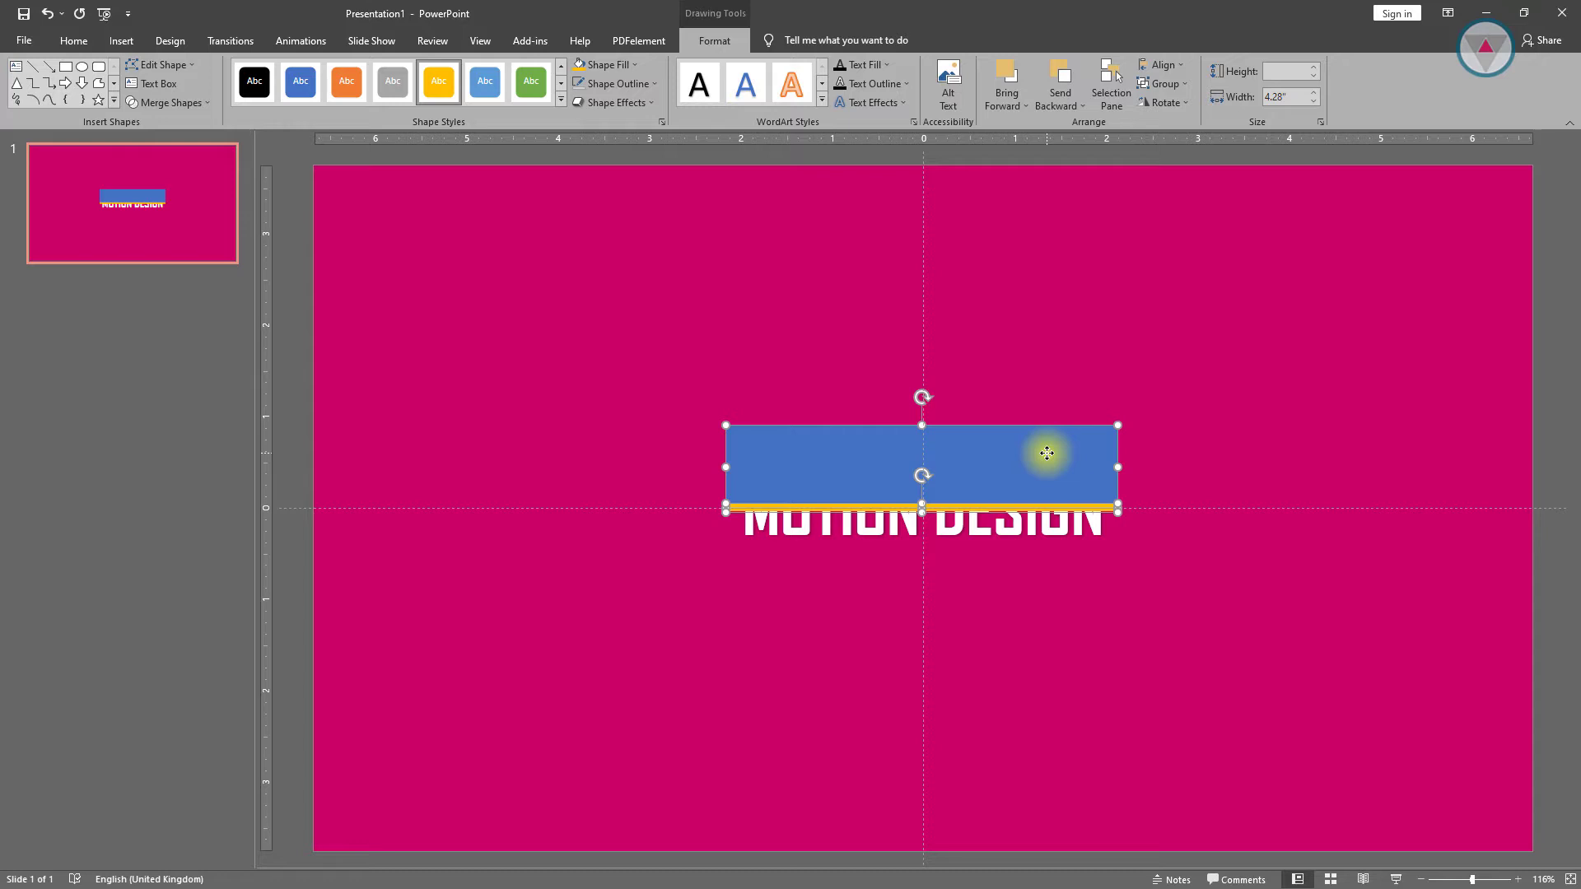
key(ctrl+g)
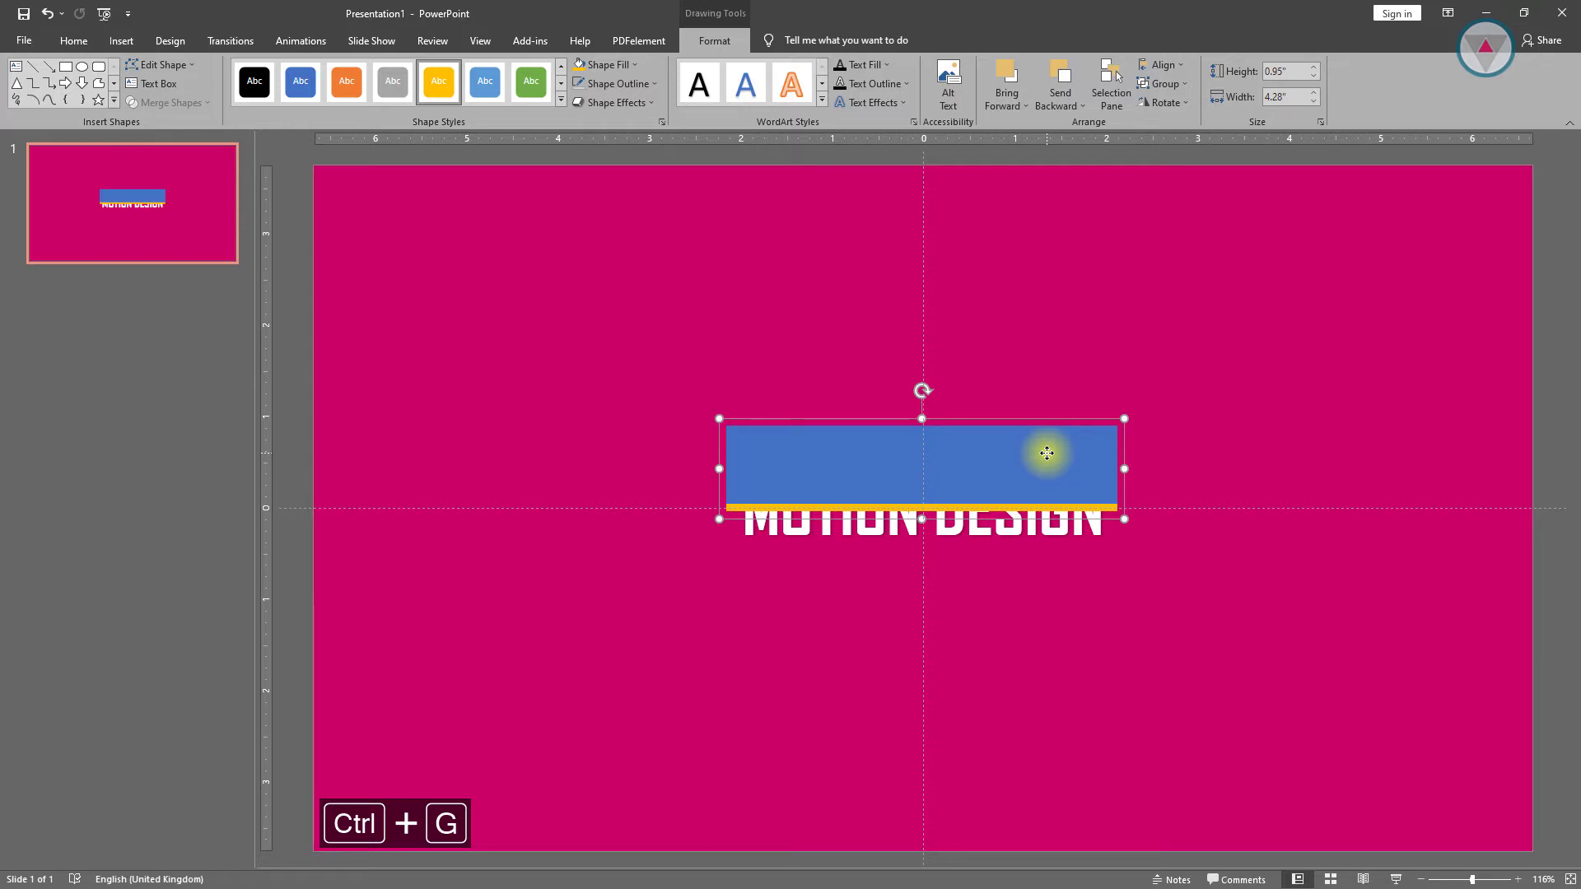
Duplicate the group, left-align it, flip it vertically, and move it below the original
key(ctrl+d)
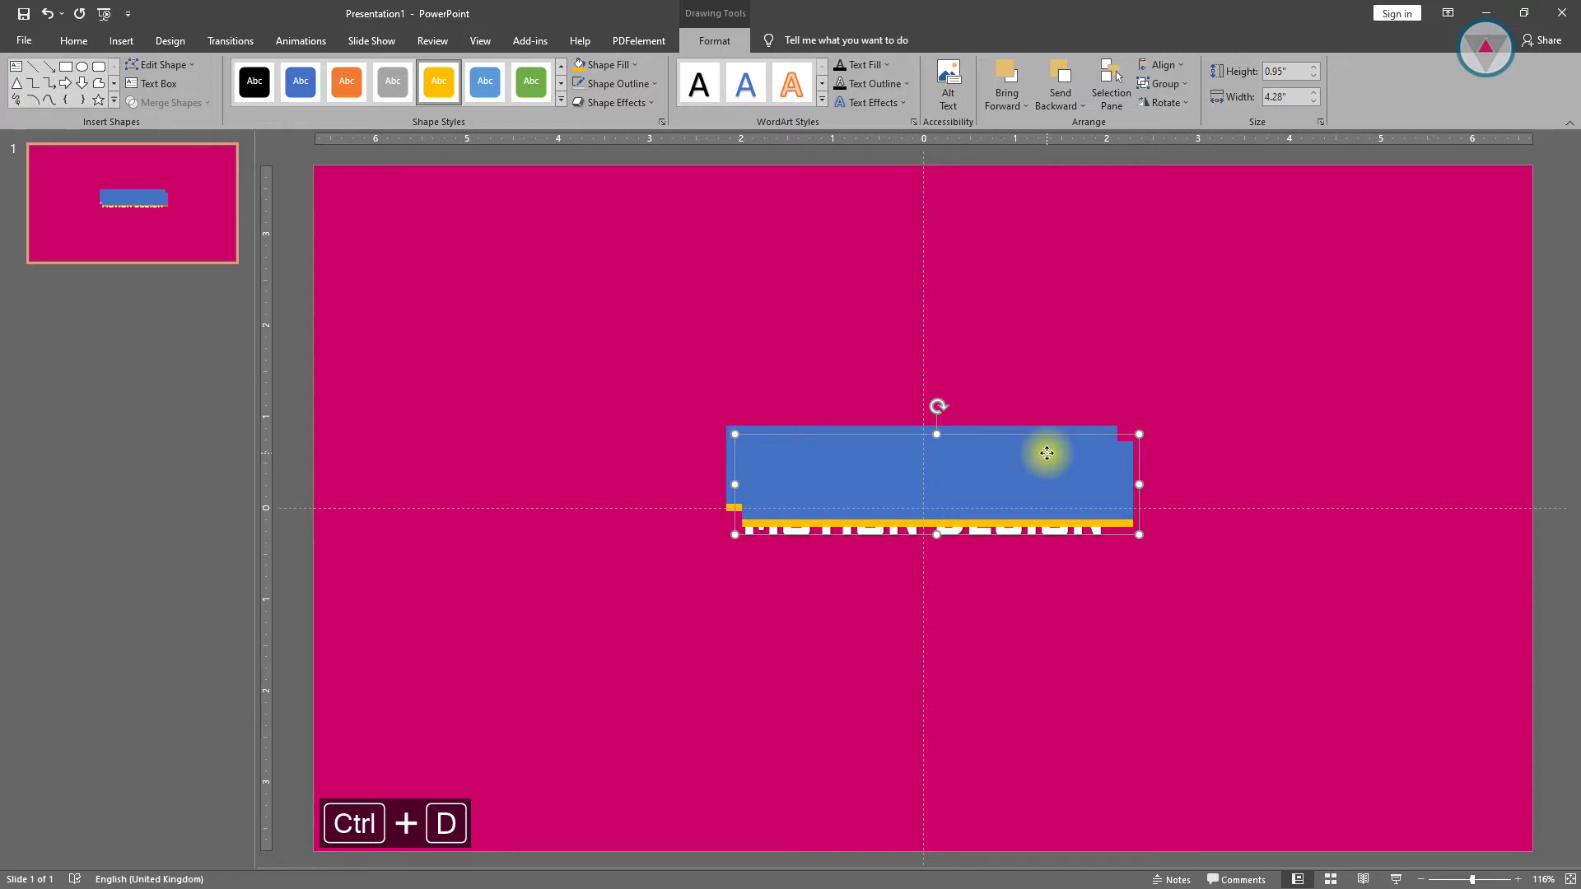
click(1162, 65)
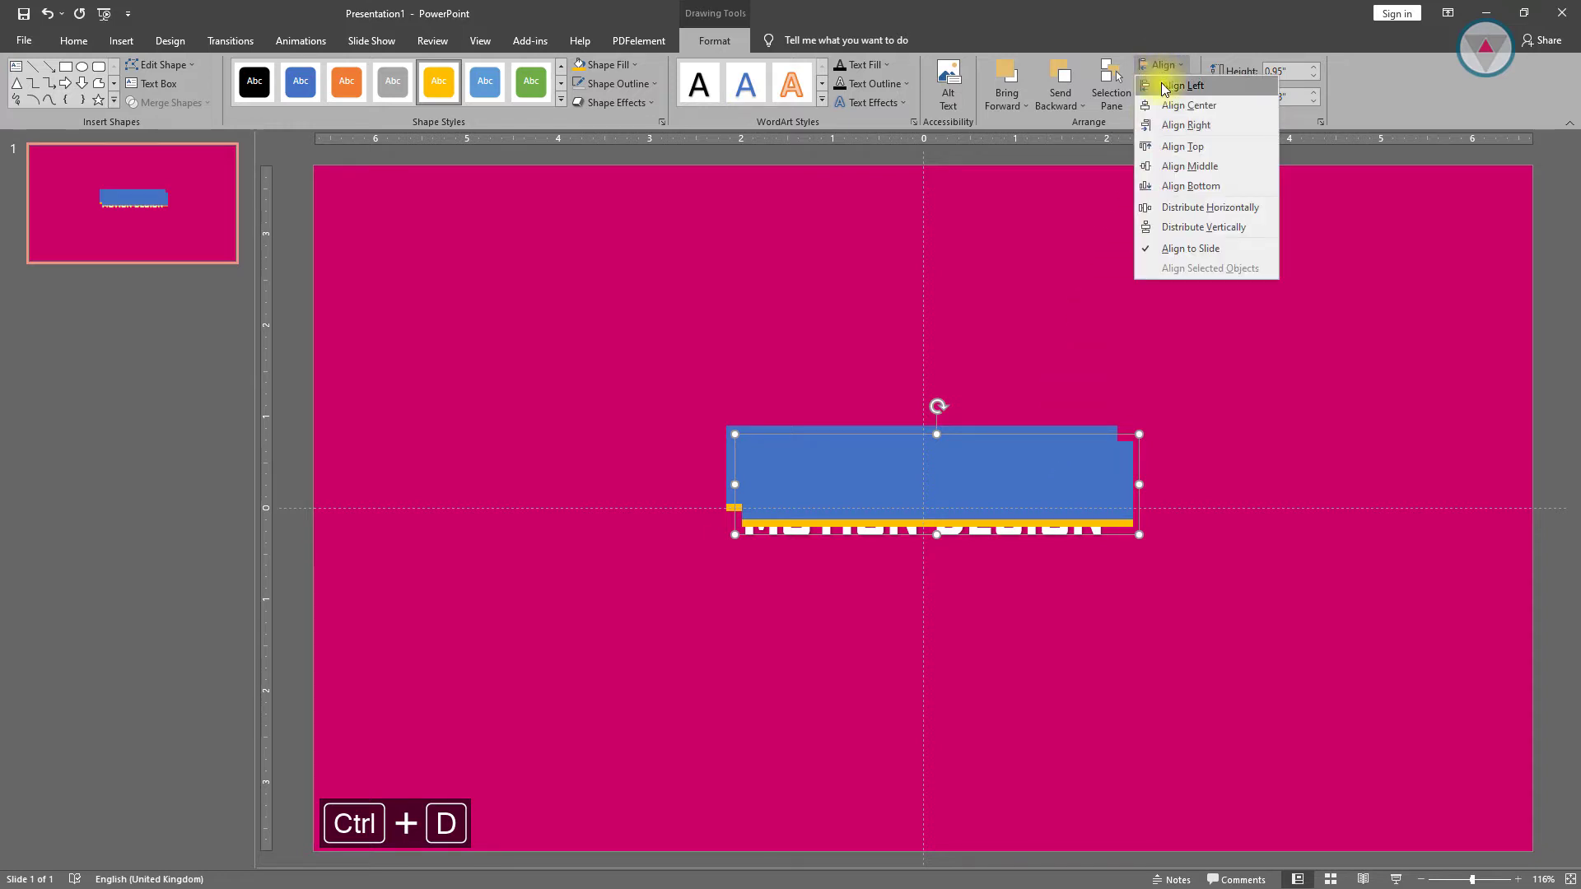
click(1165, 85)
click(1177, 103)
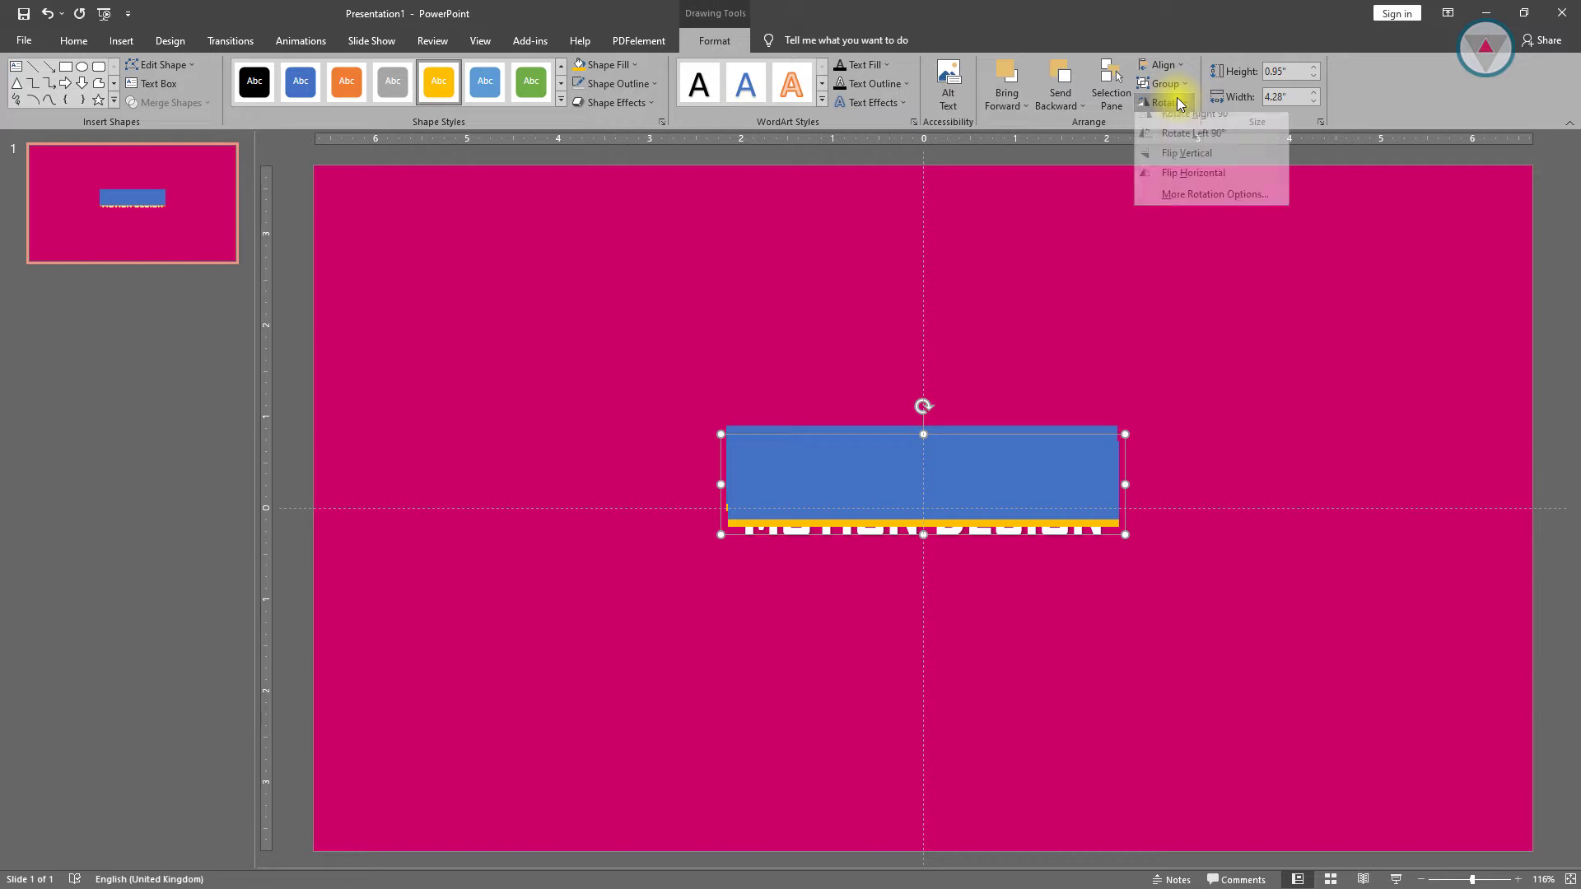
click(1178, 165)
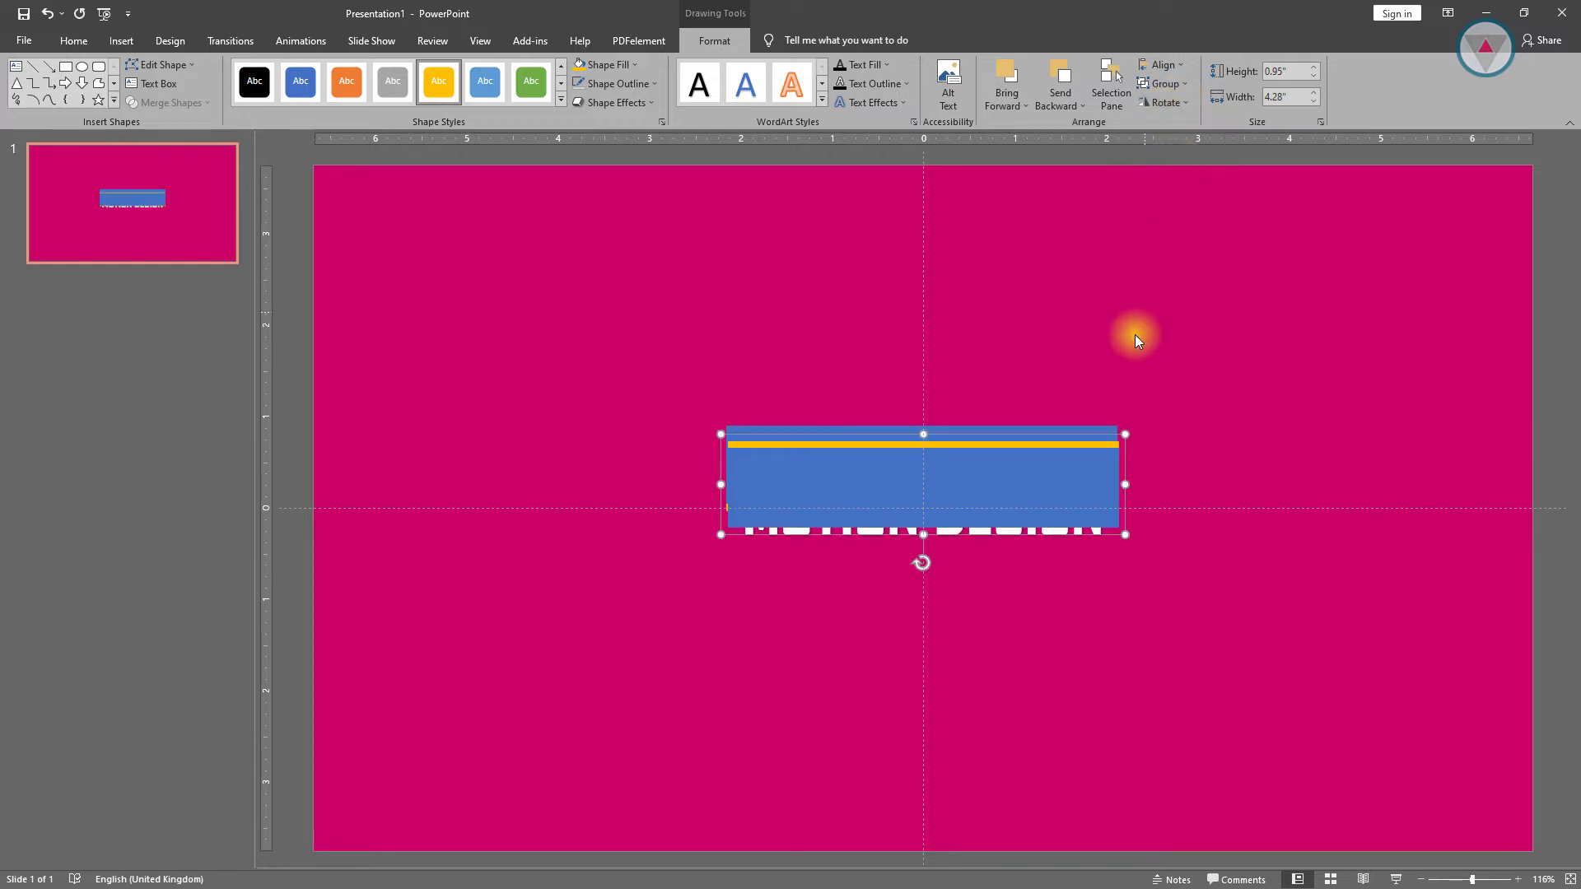
drag(1084, 480, 1081, 544)
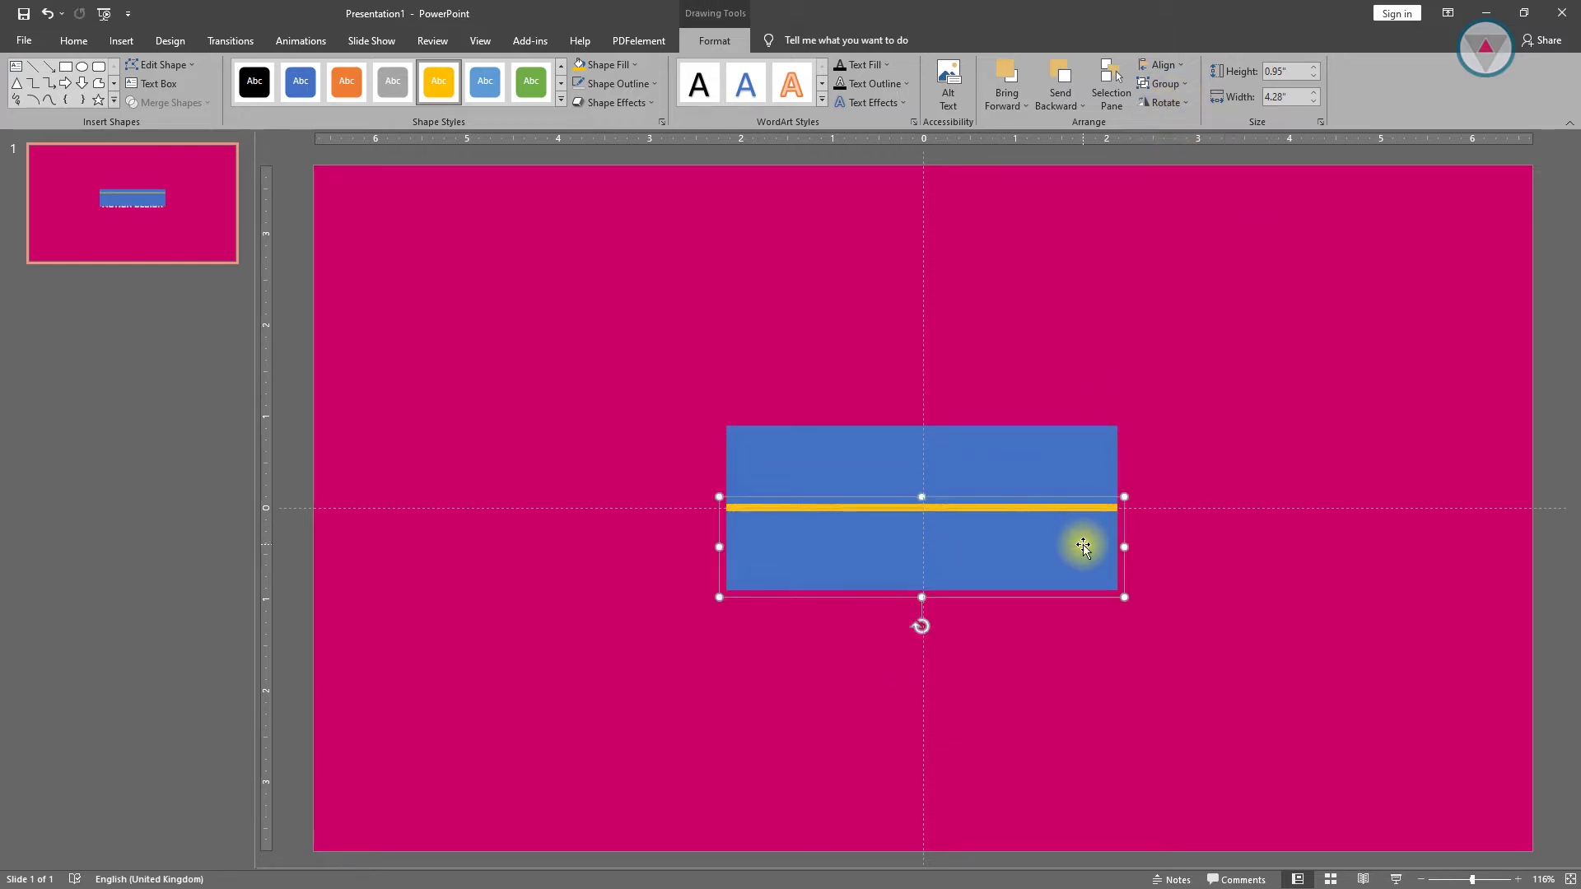
shift+click(1084, 462)
Send both blue cover rectangles to the back behind the title
right_click(1084, 461)
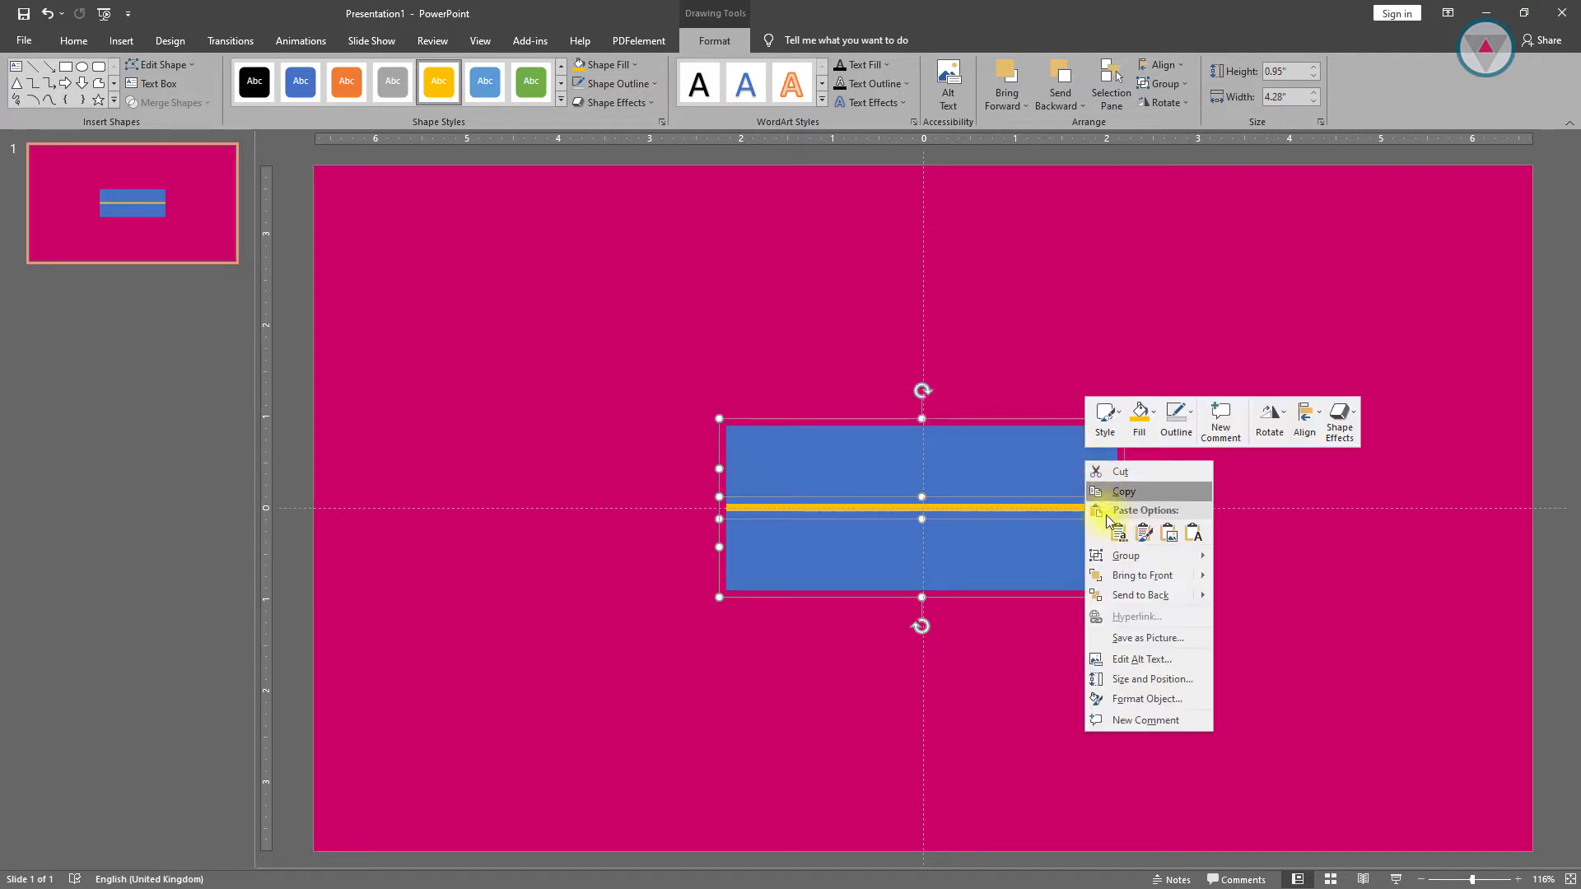
click(1120, 595)
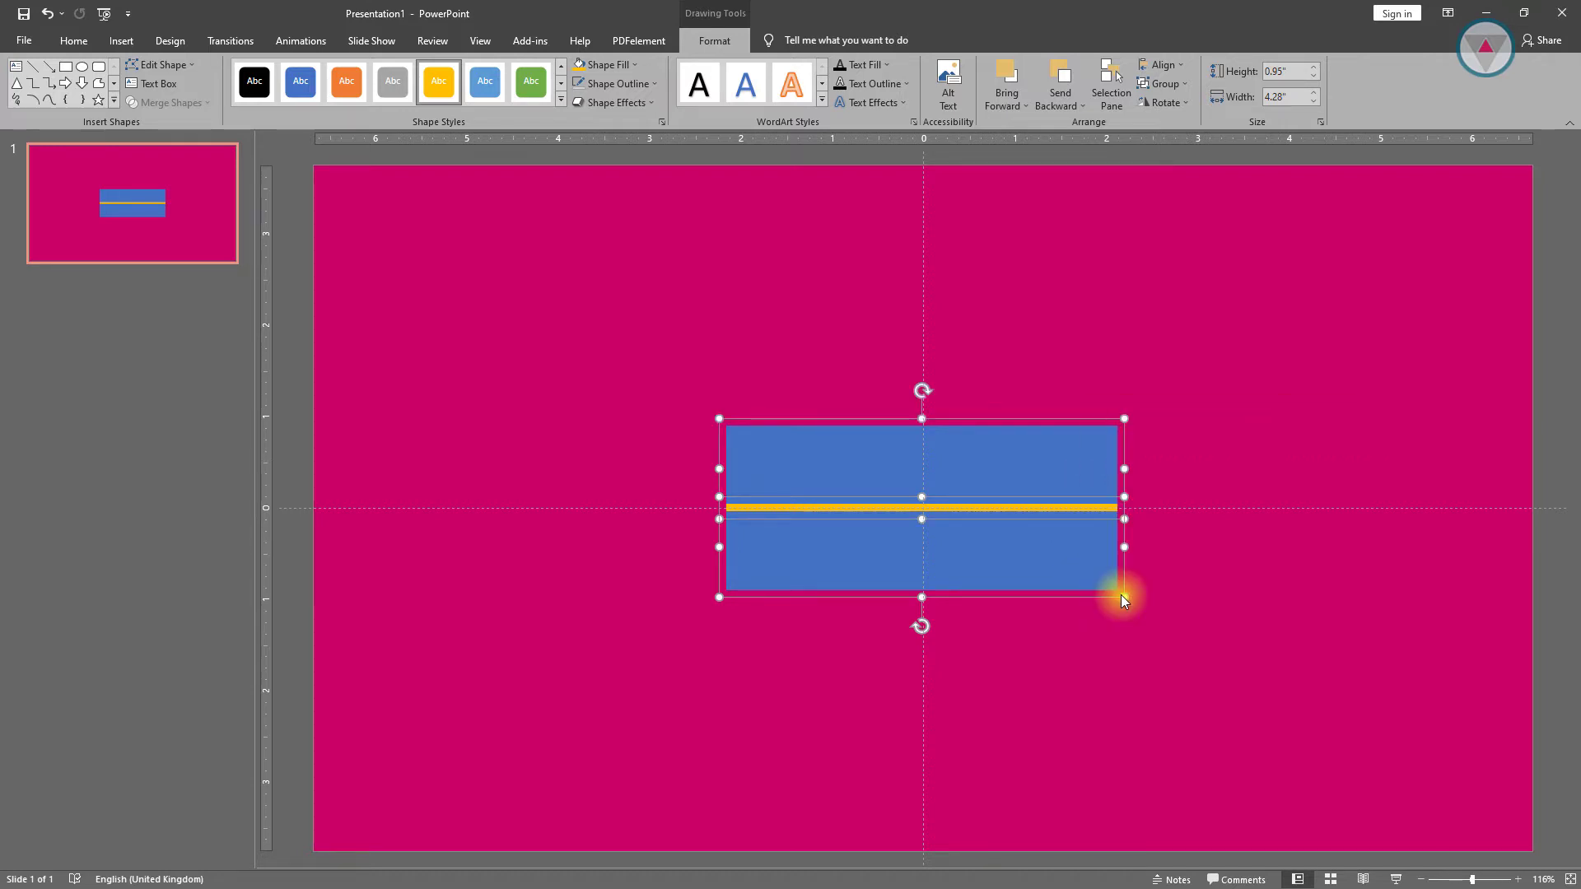
click(1152, 459)
Left-align the MOTION DESIGN text within its box
click(1087, 503)
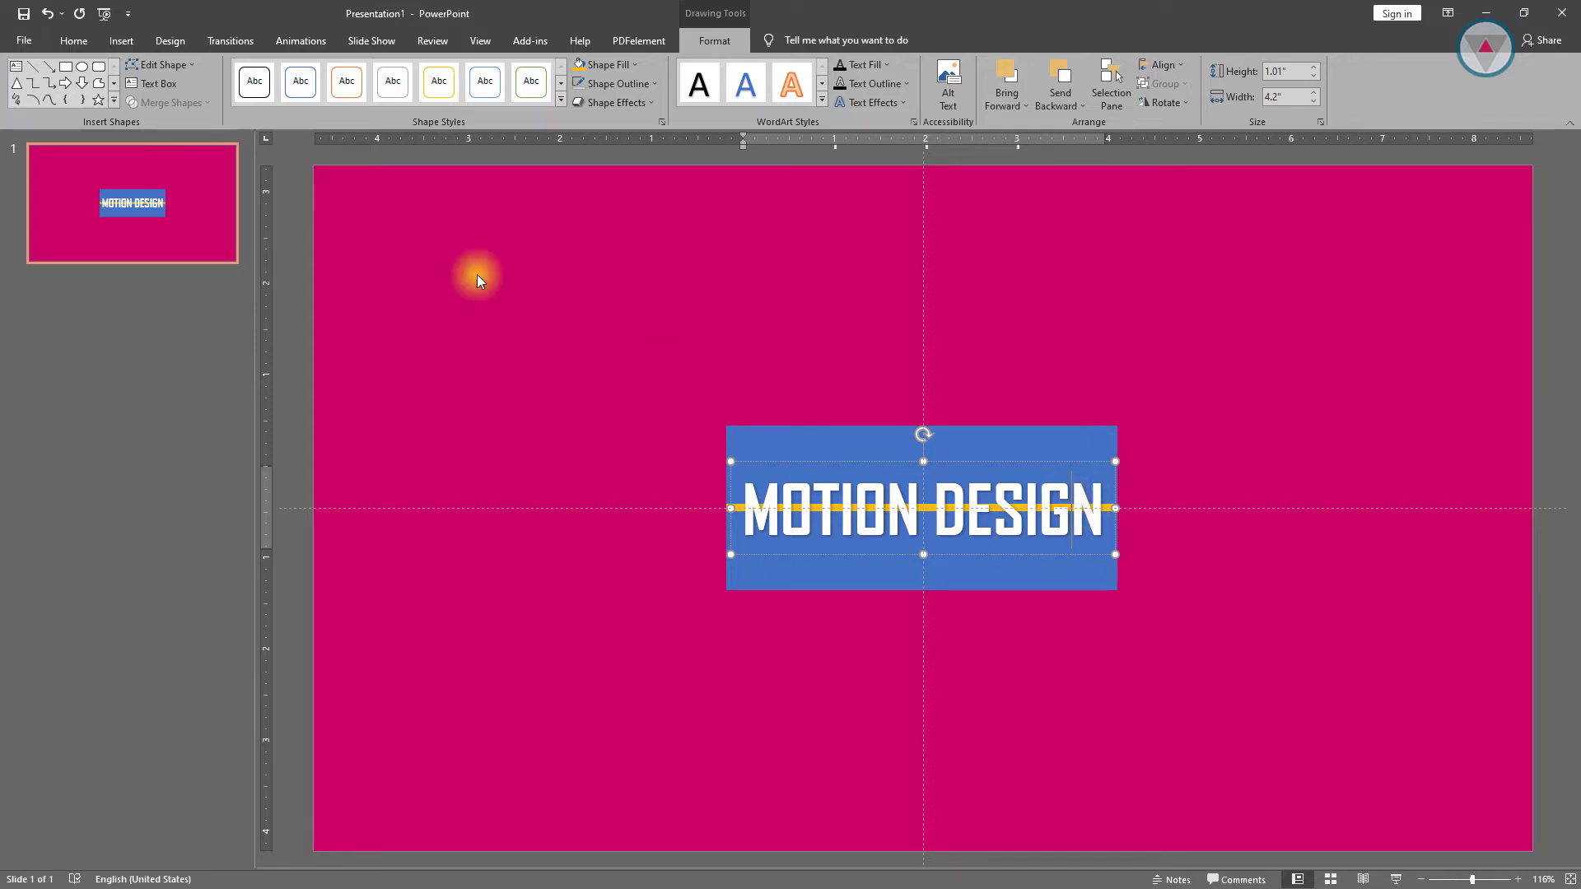
click(73, 40)
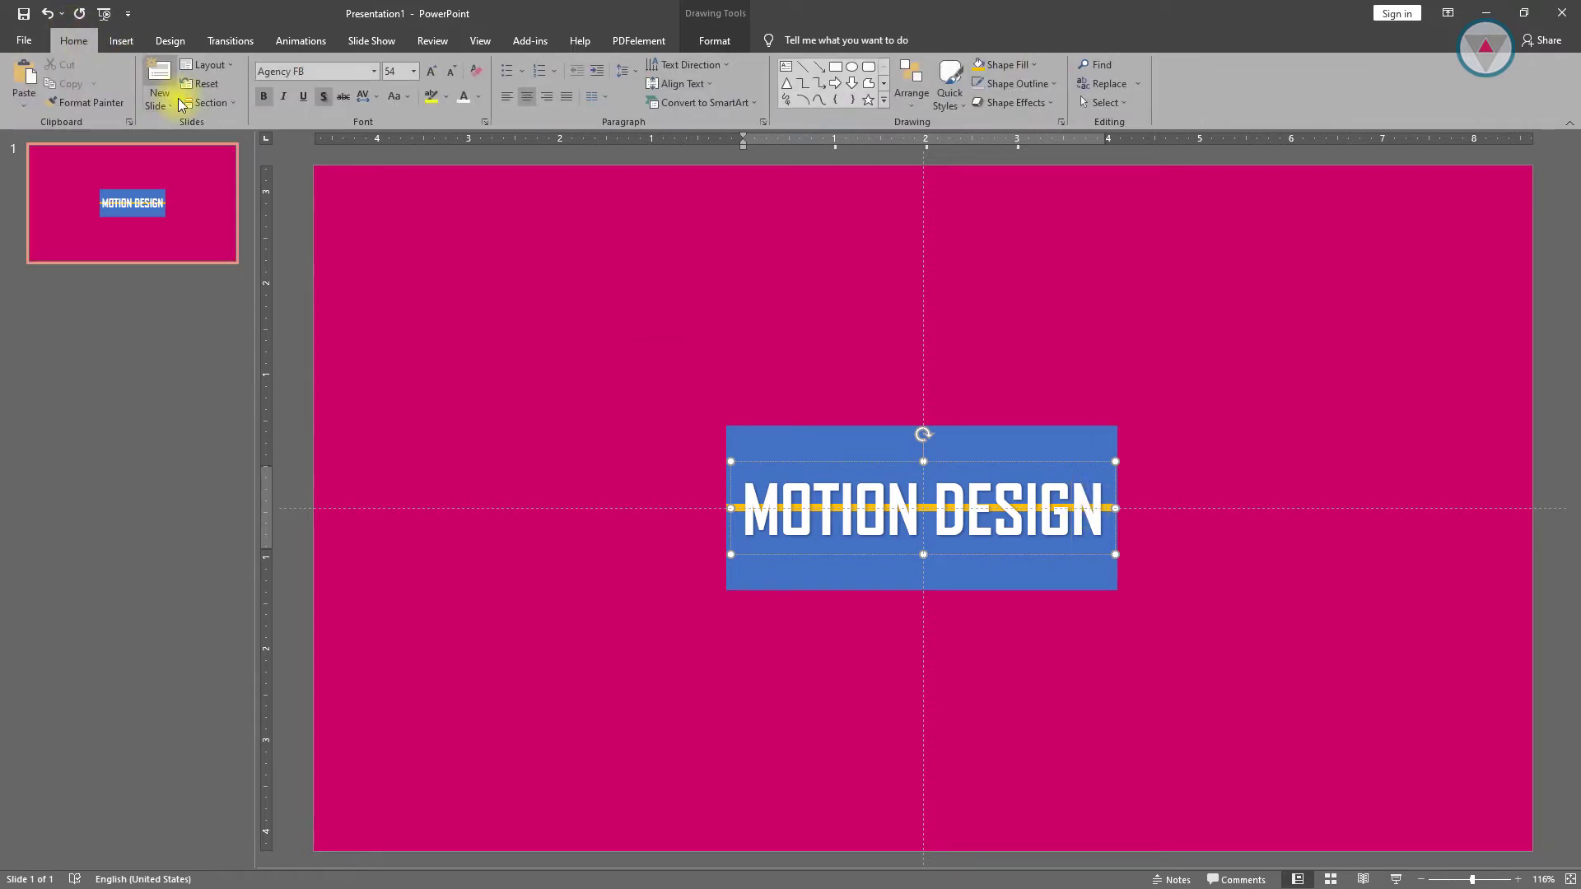
click(508, 96)
drag(935, 505, 1104, 505)
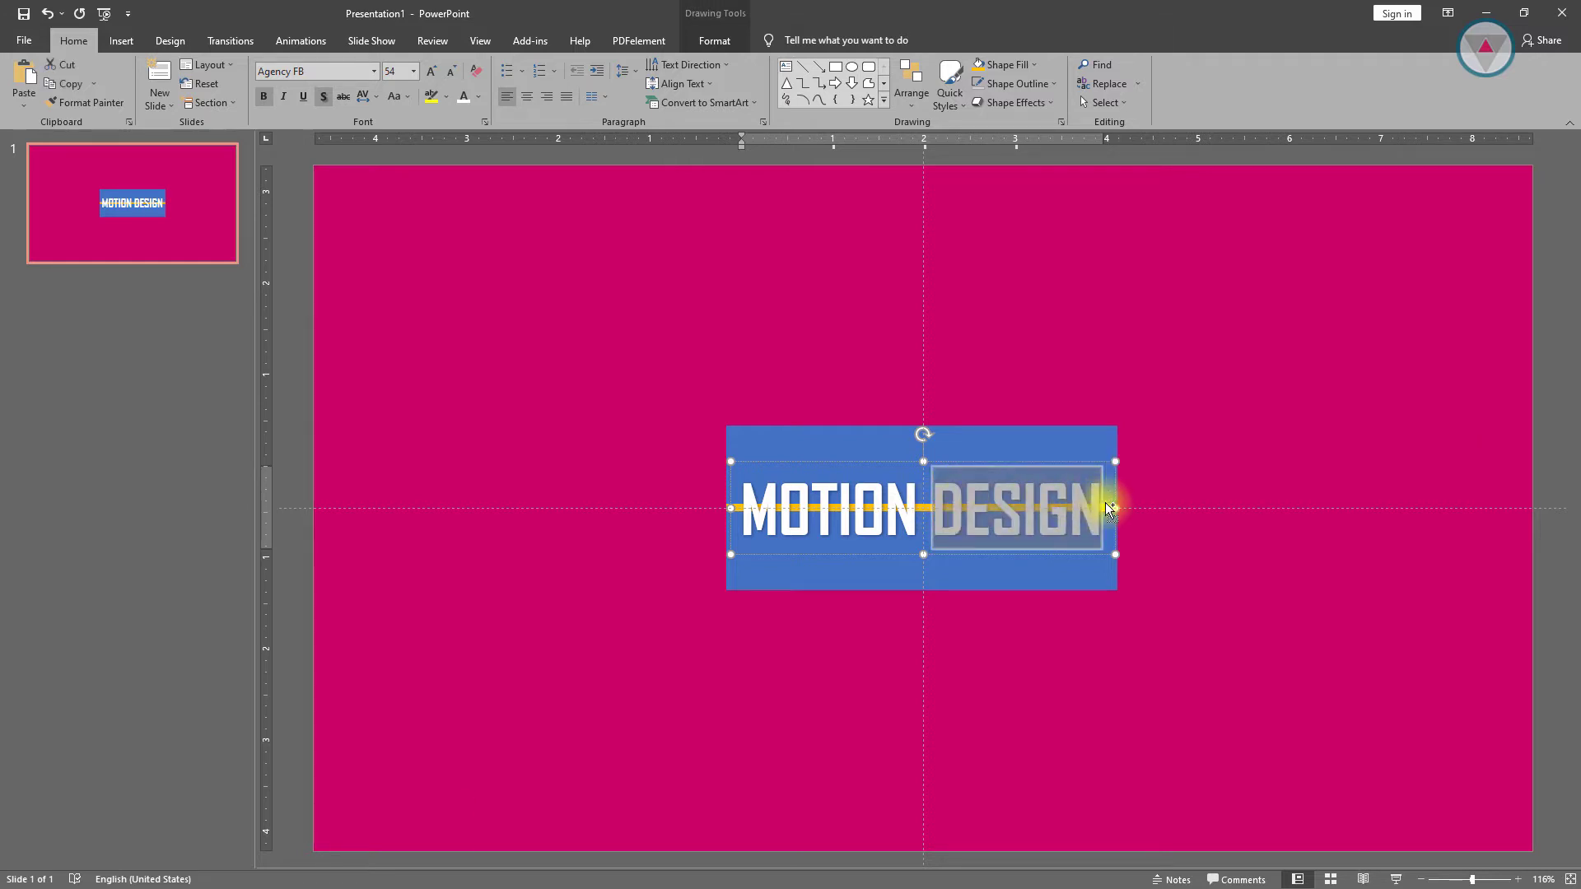
Cut the word DESIGN and right-align the remaining MOTION text
key(ctrl+x)
click(904, 463)
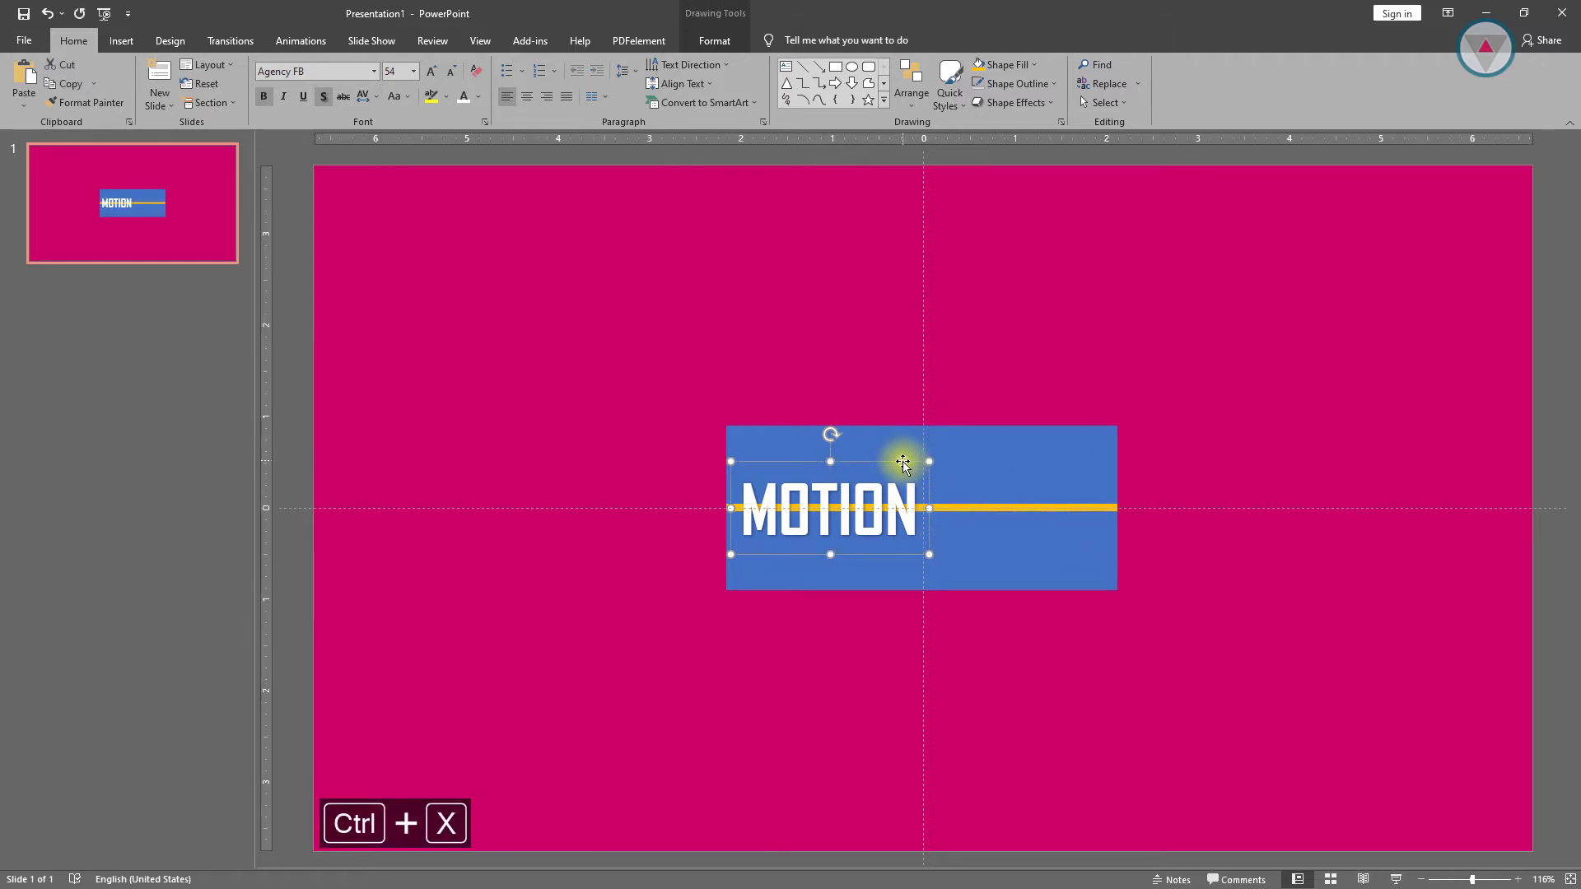
click(542, 100)
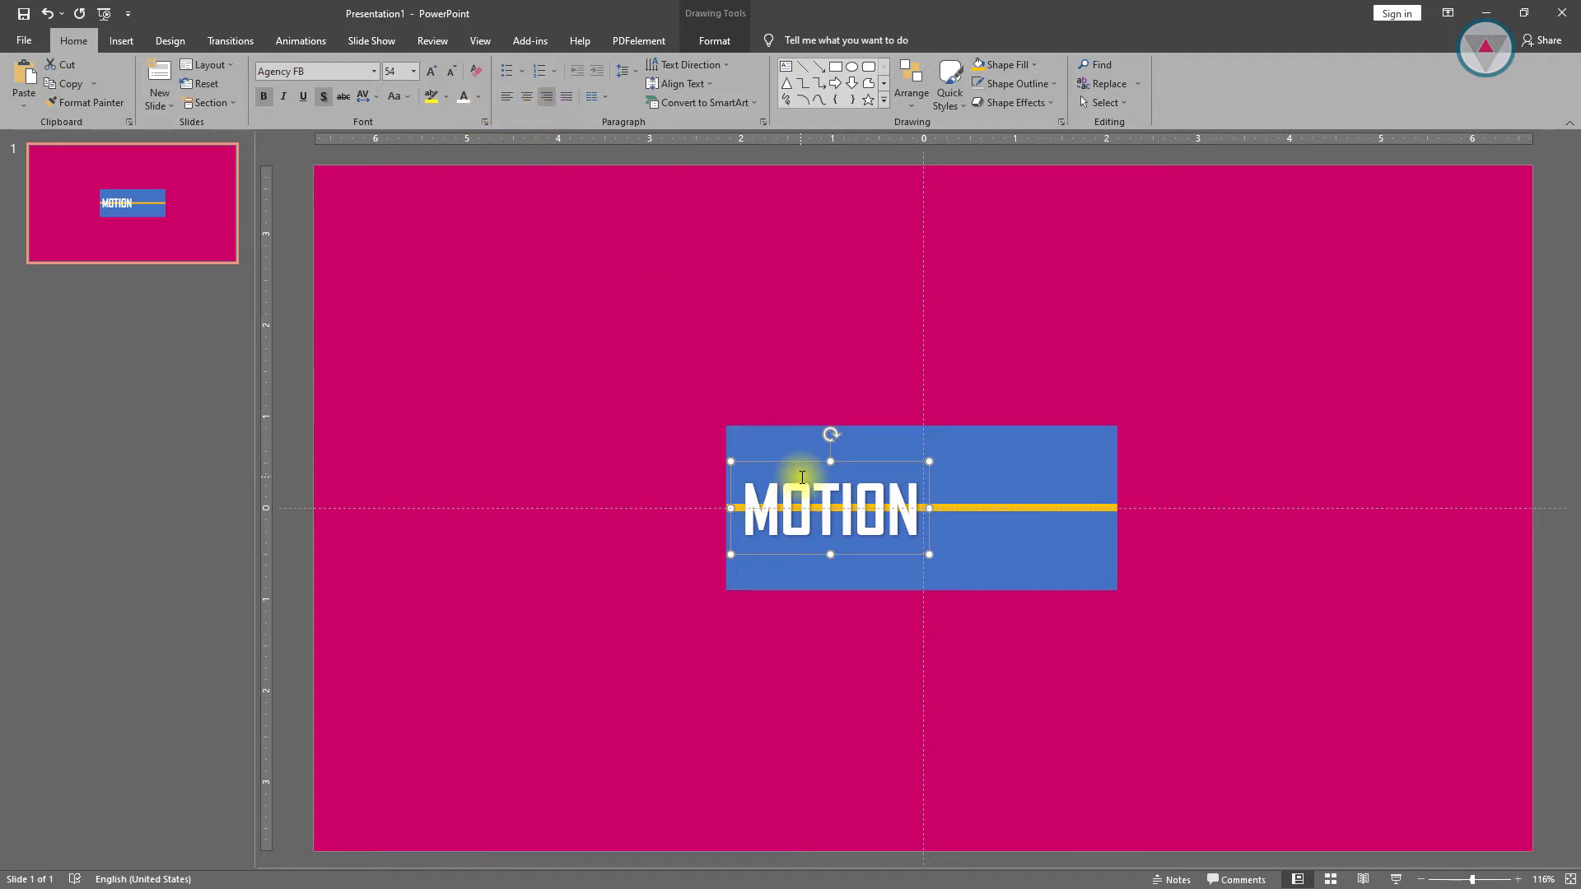
Duplicate the MOTION box beside the original and paste DESIGN into the copy
key(ctrl+d)
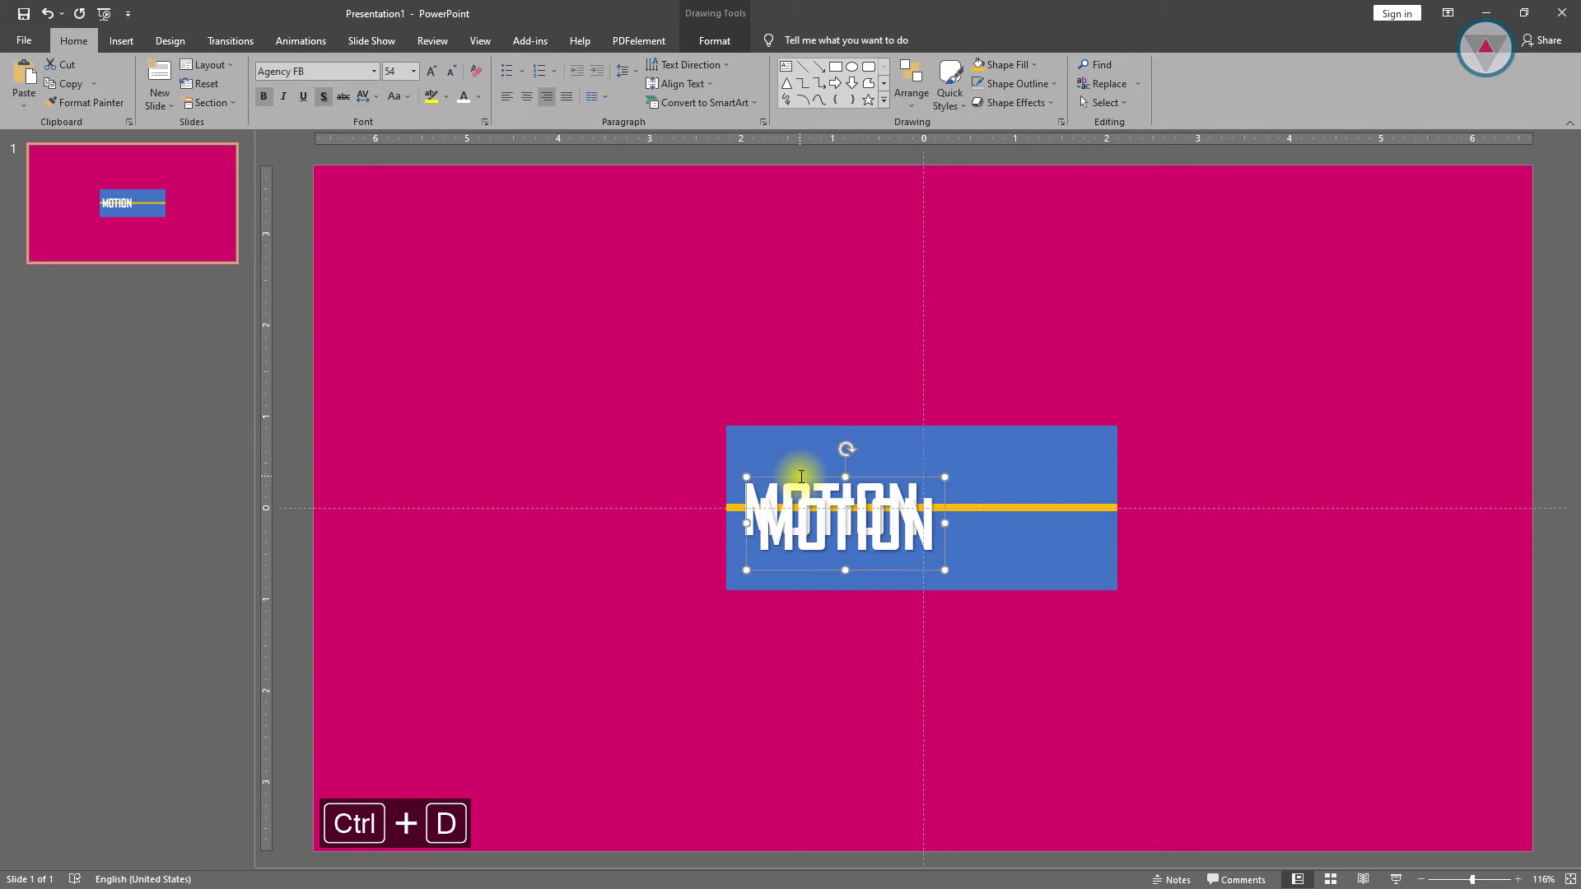
drag(876, 476, 1047, 454)
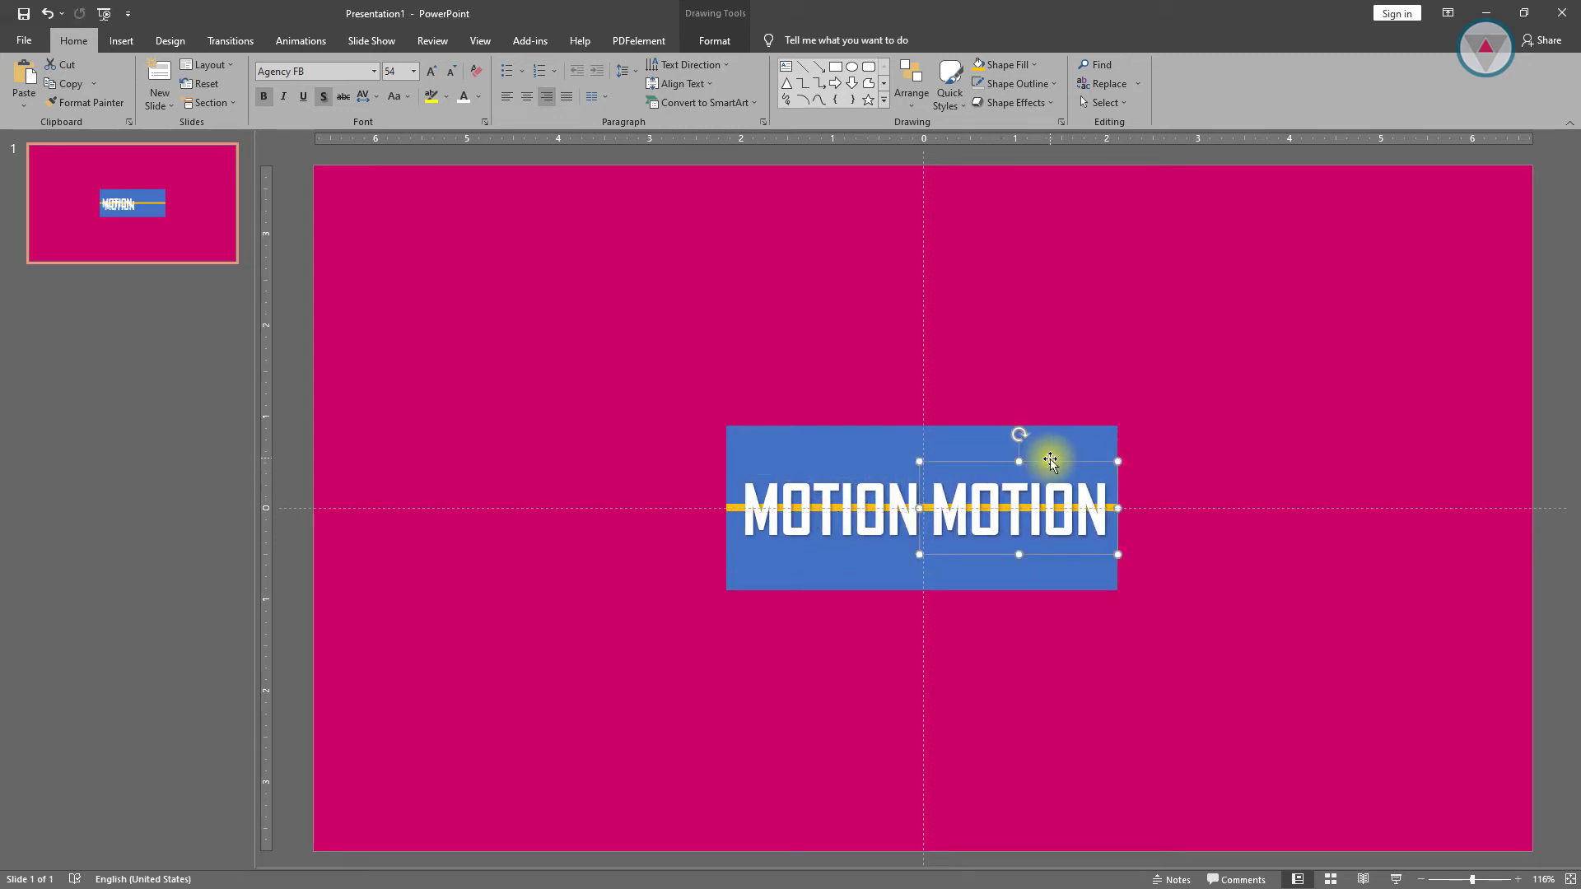
double_click(1038, 502)
key(ctrl+v)
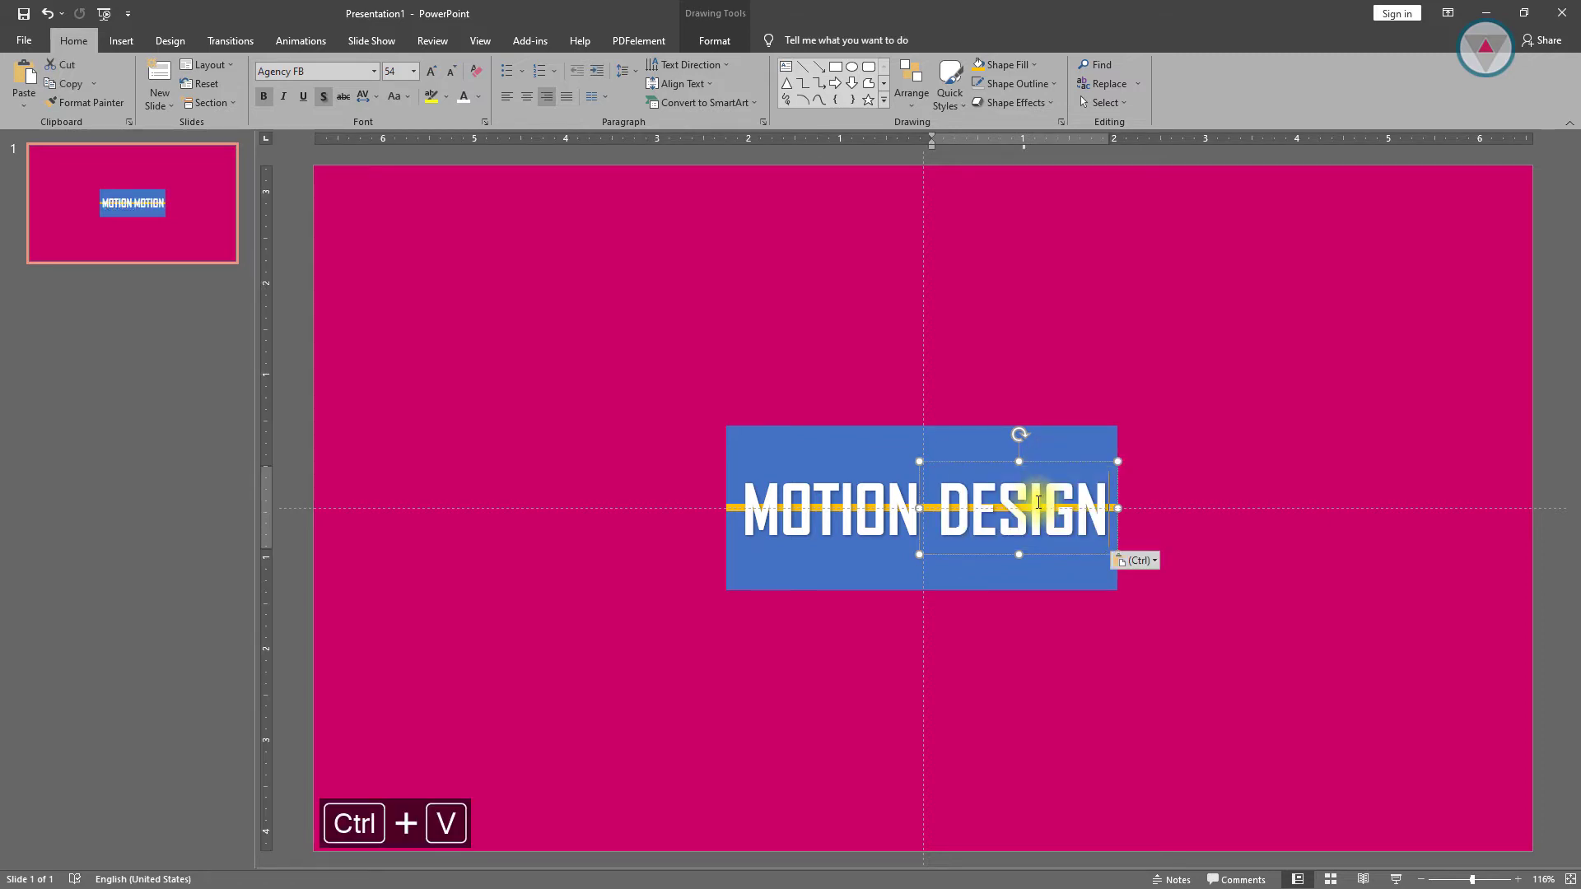
key(Escape)
key(Escape)
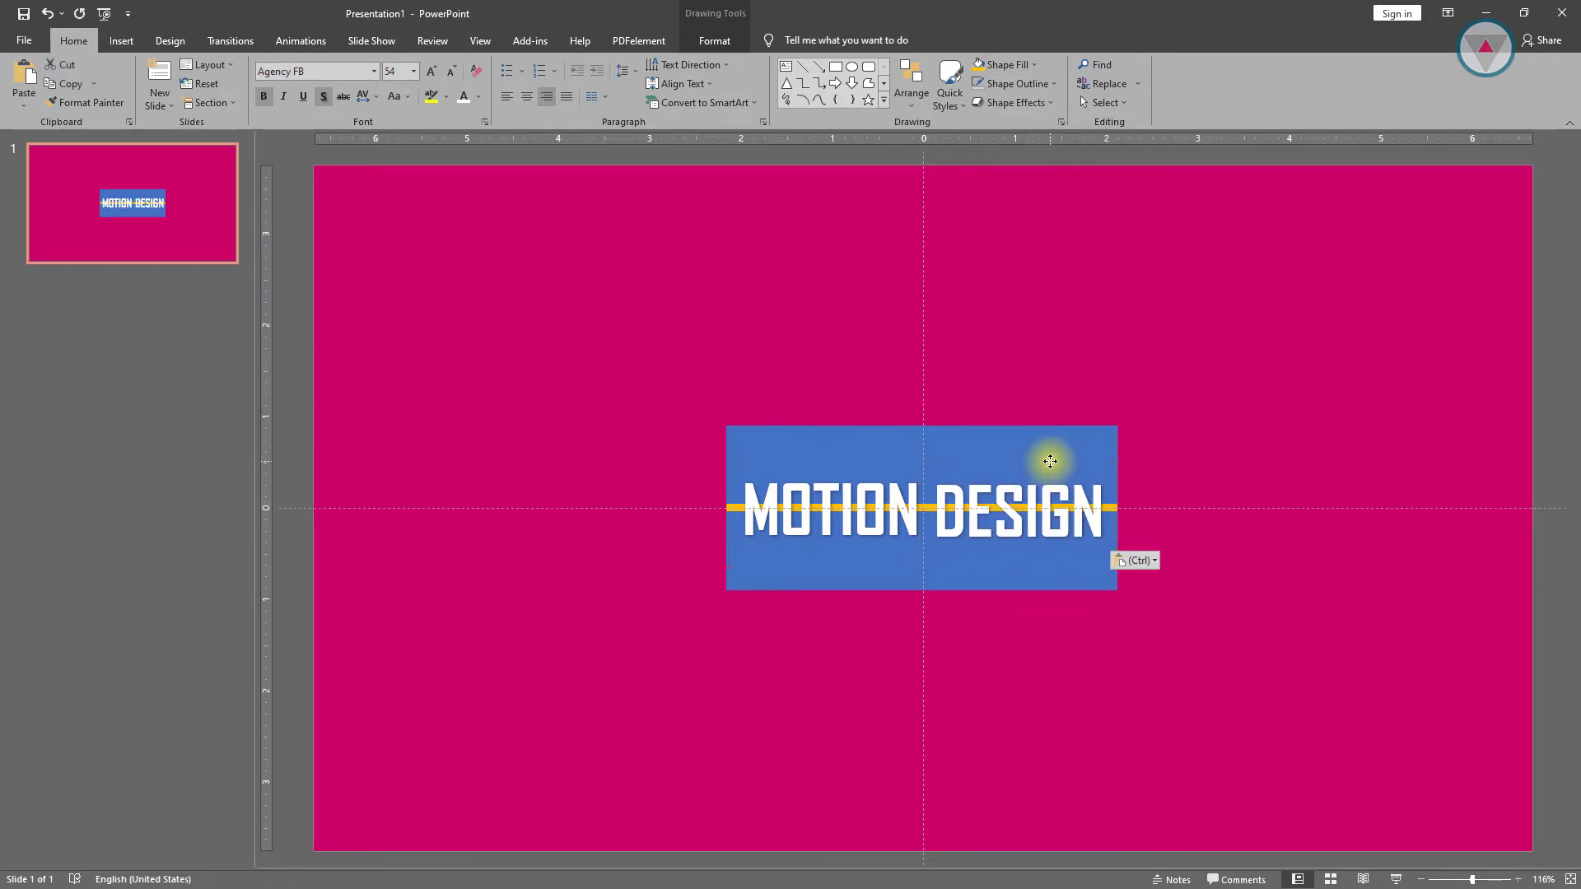
click(1049, 461)
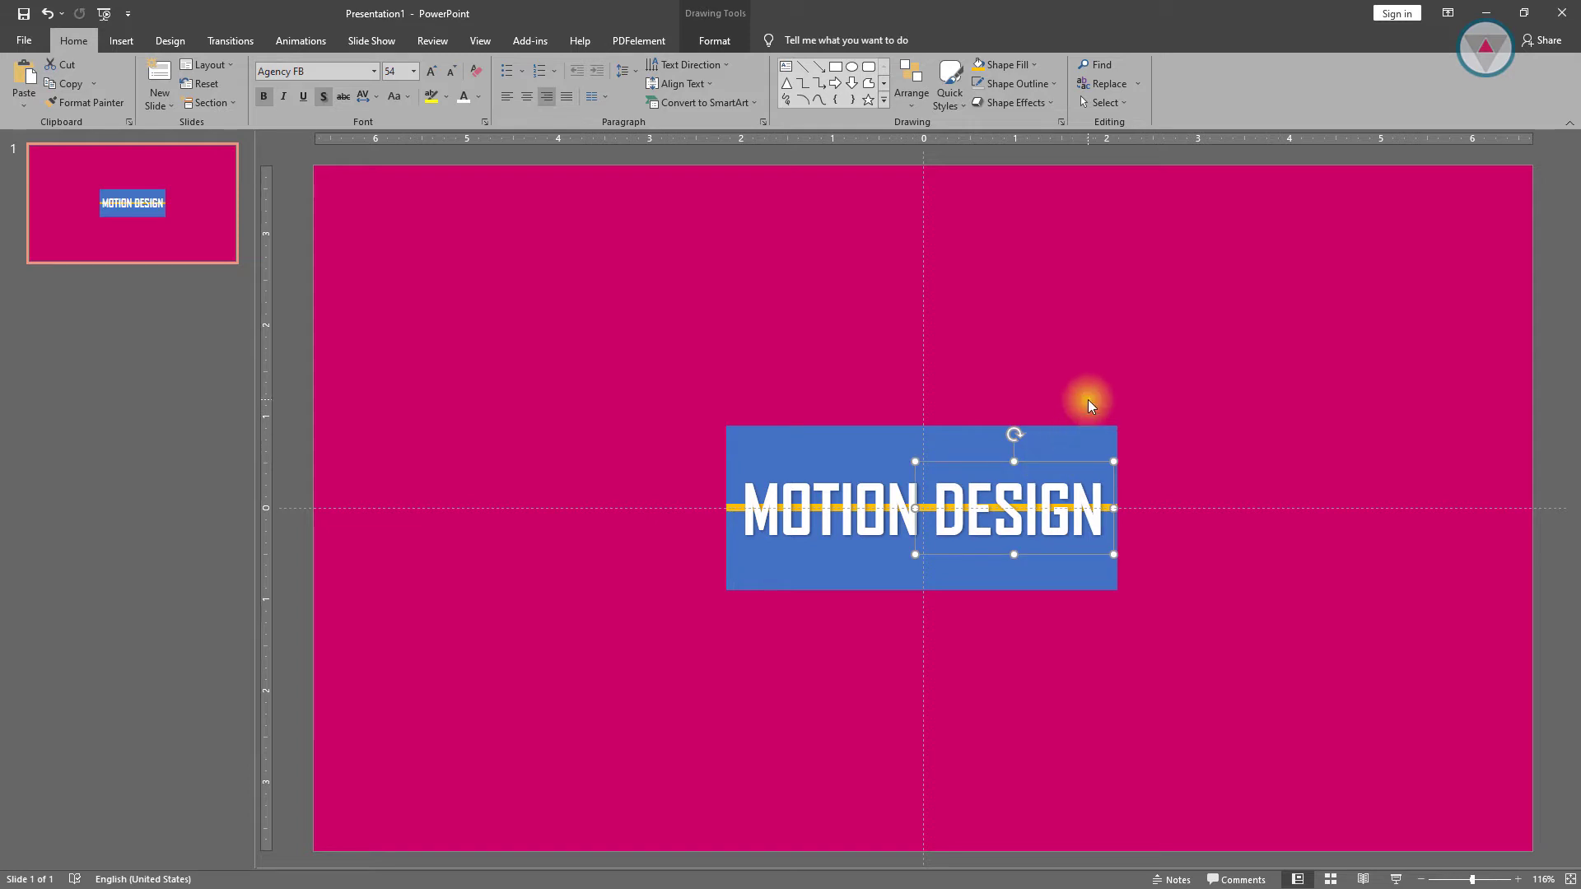
Select the upper and lower blue cover shapes and check the alignment options
click(1082, 402)
click(1075, 433)
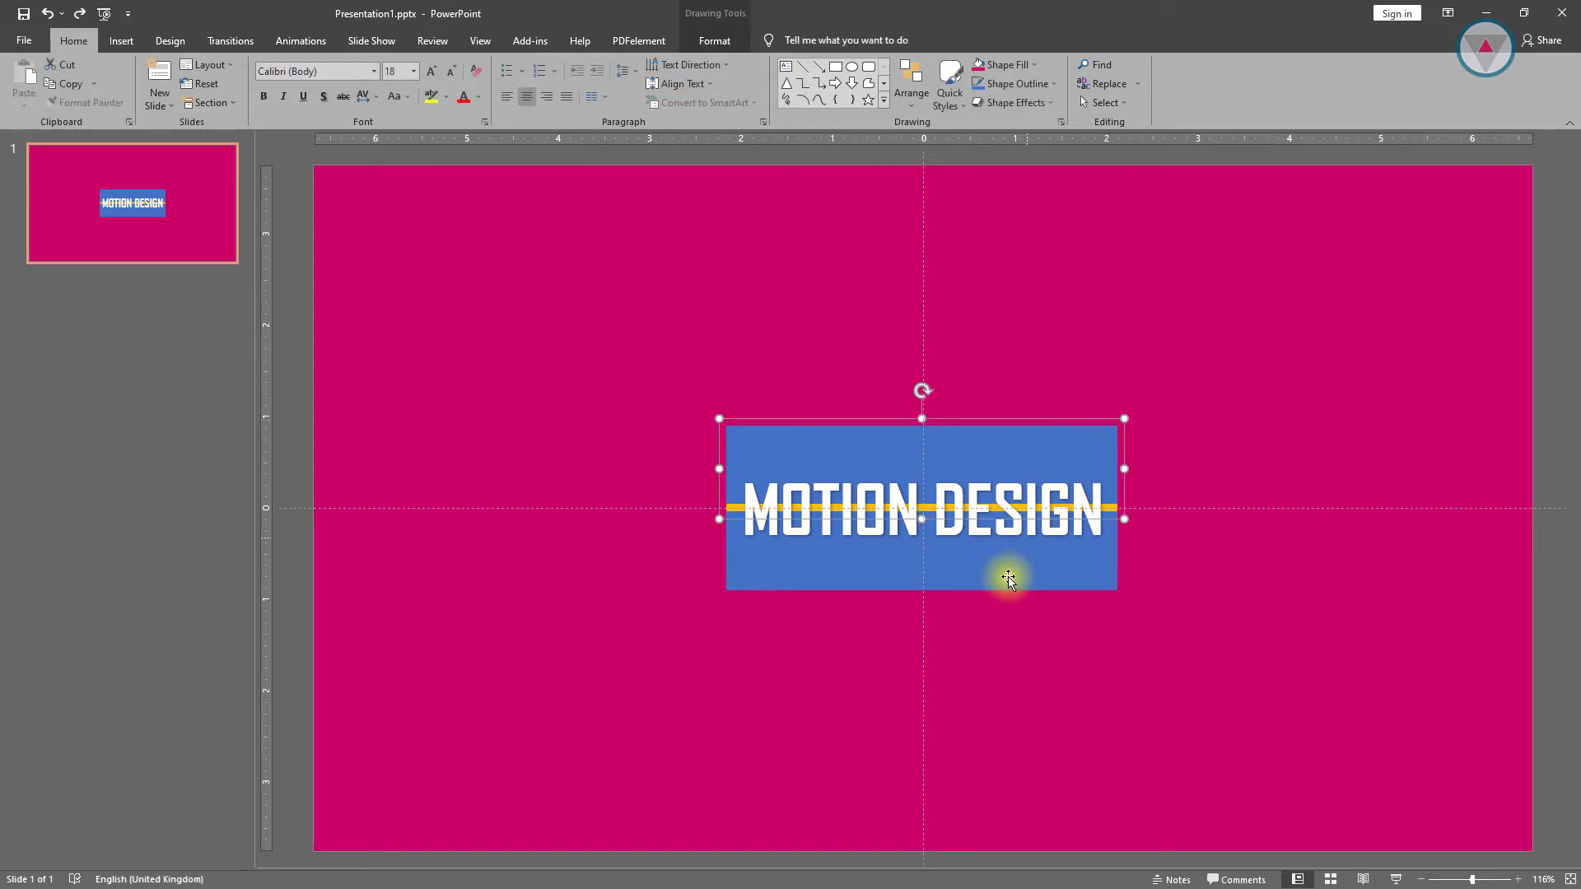
click(1005, 576)
click(1068, 453)
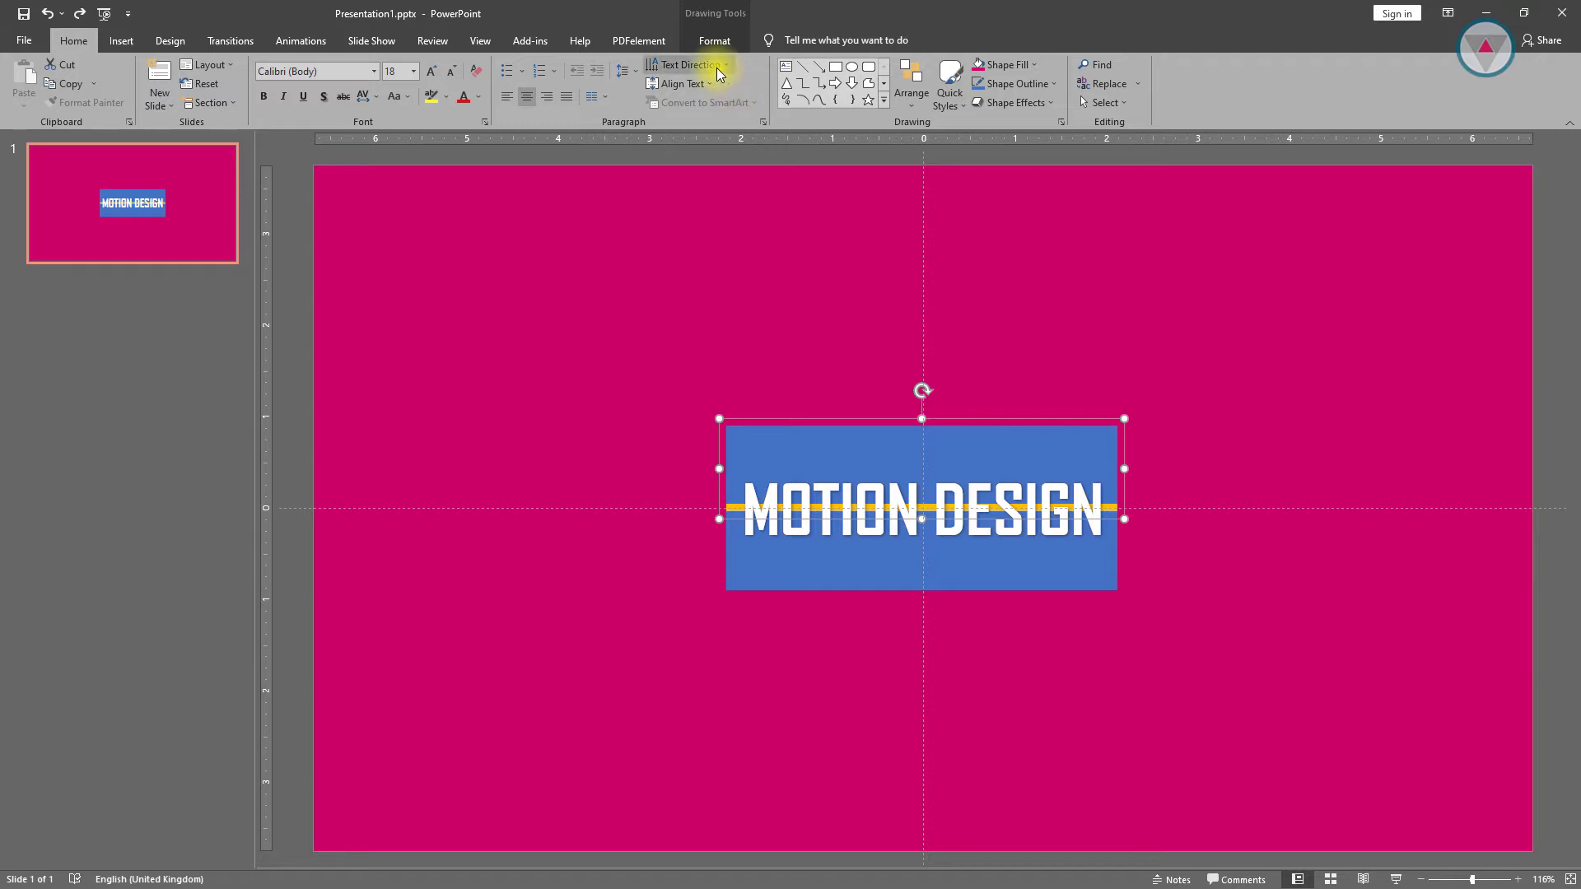
click(713, 43)
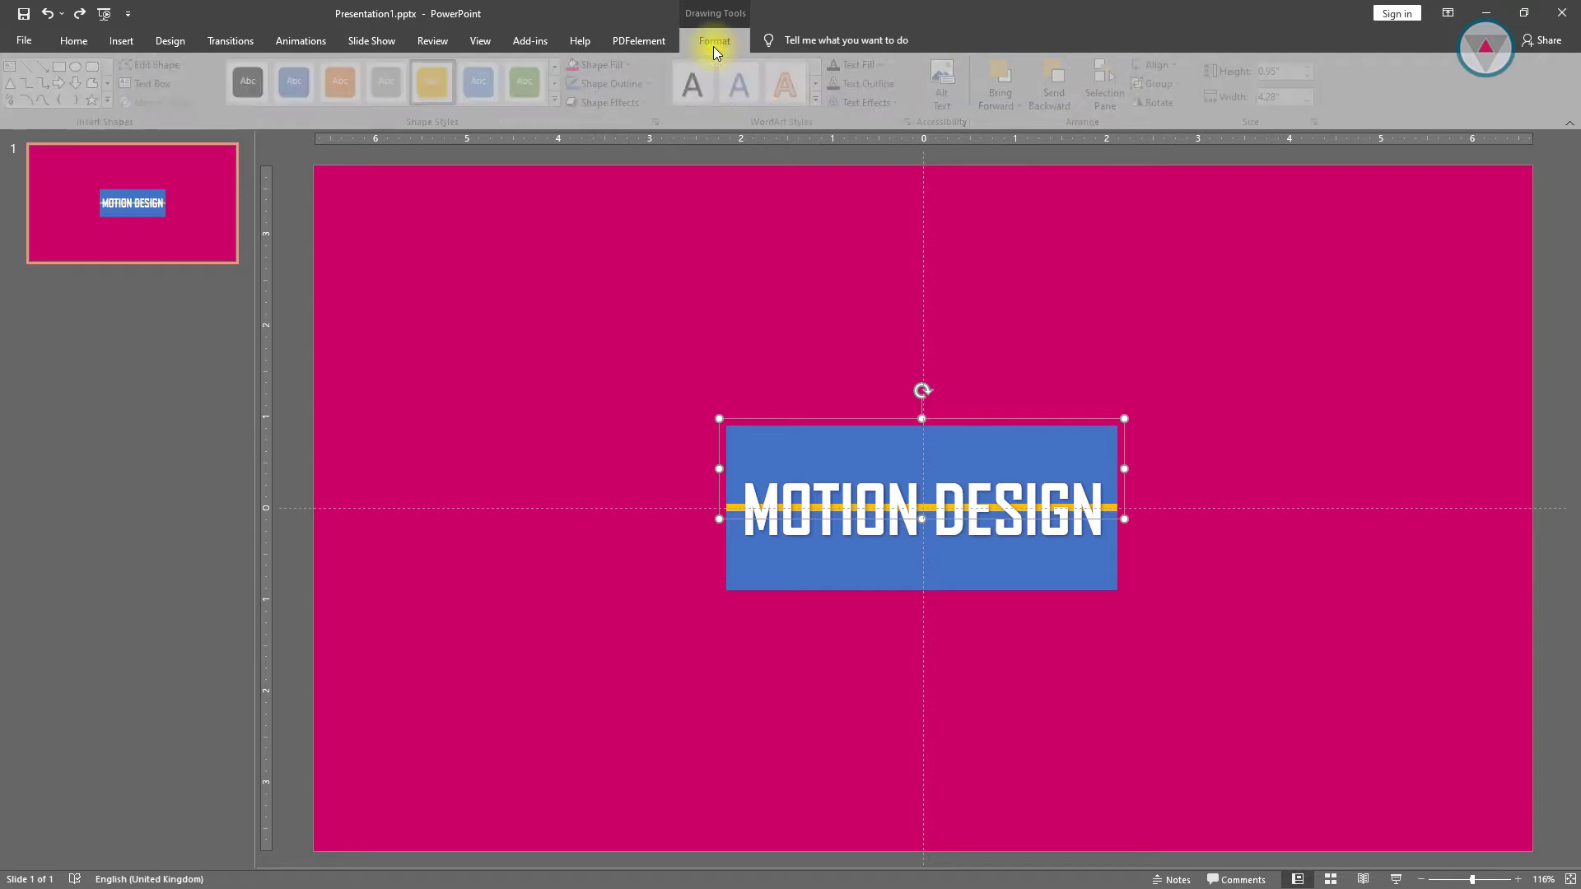
click(1165, 64)
click(1150, 236)
Centre the blue cover group horizontally on the slide
click(1100, 550)
click(1100, 568)
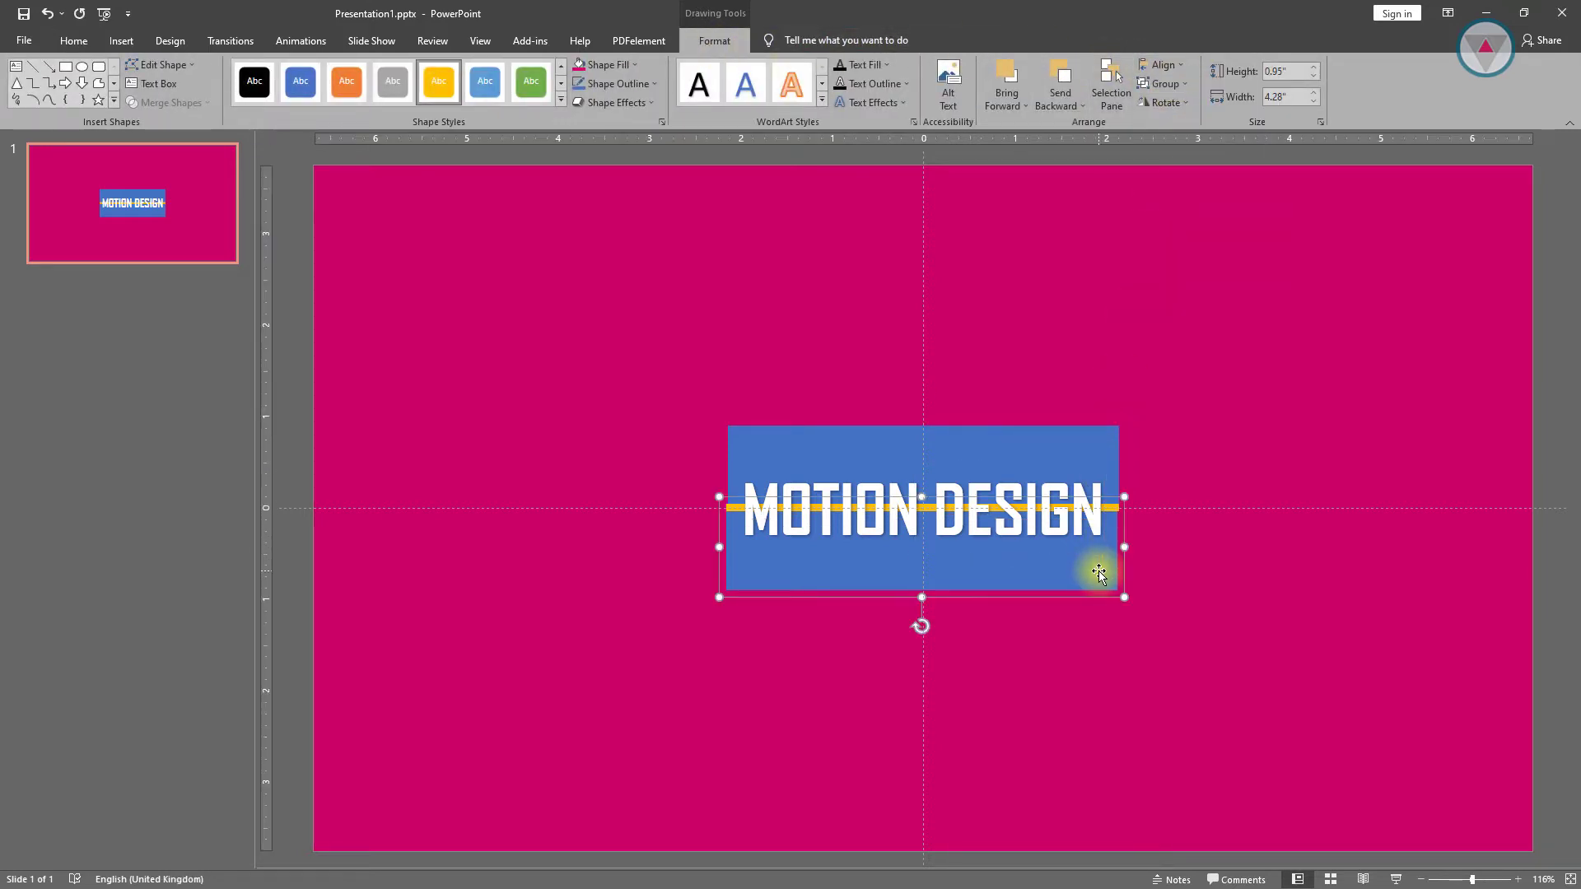
click(1162, 68)
click(1158, 104)
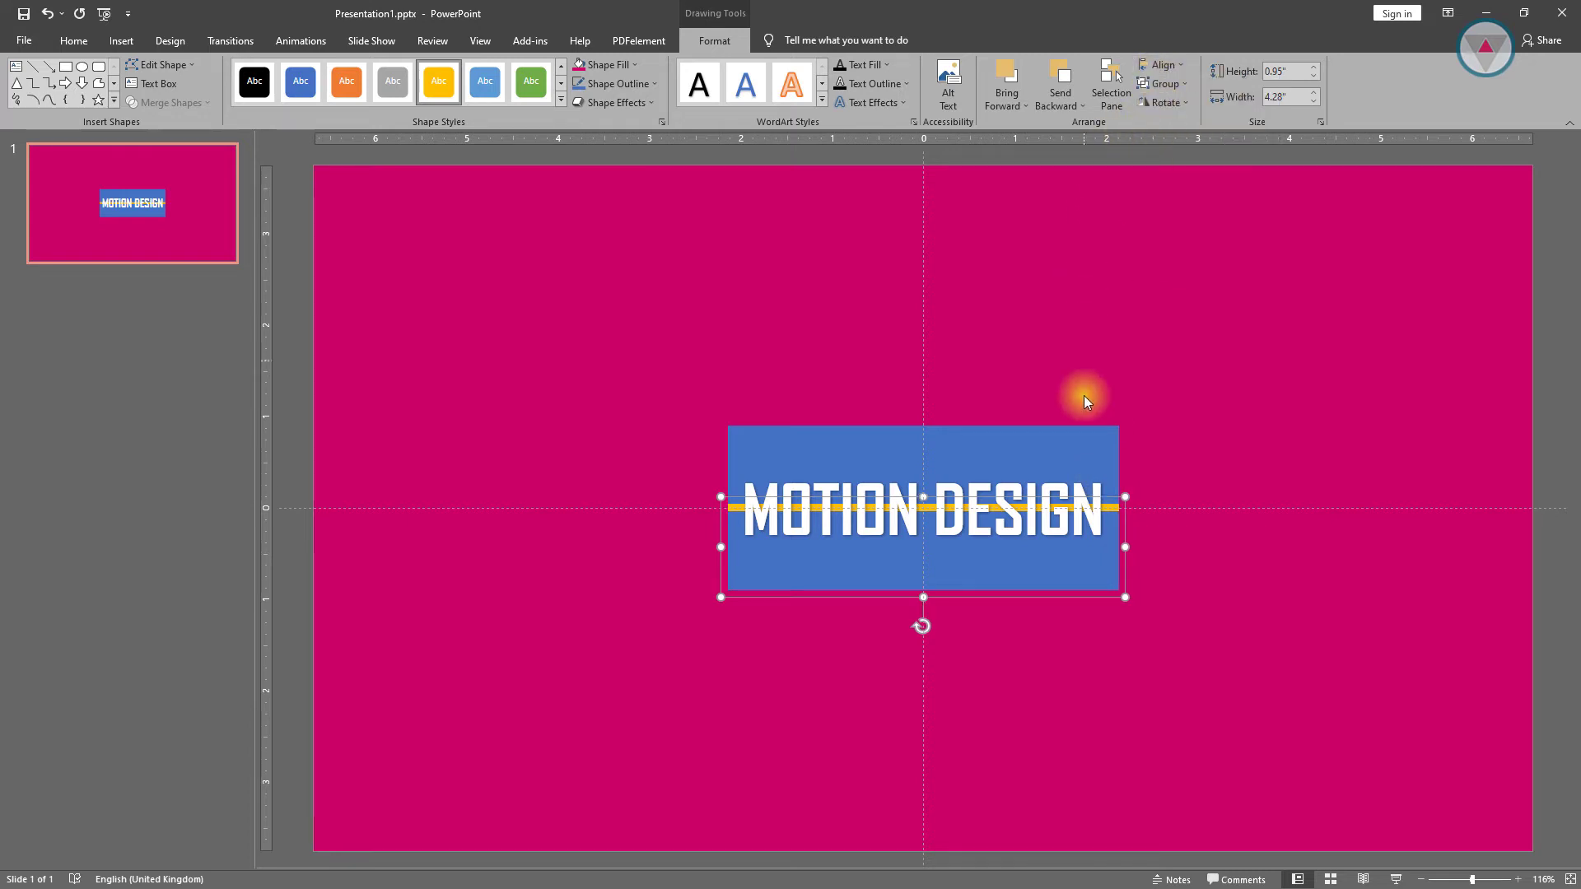
click(1081, 441)
click(1077, 400)
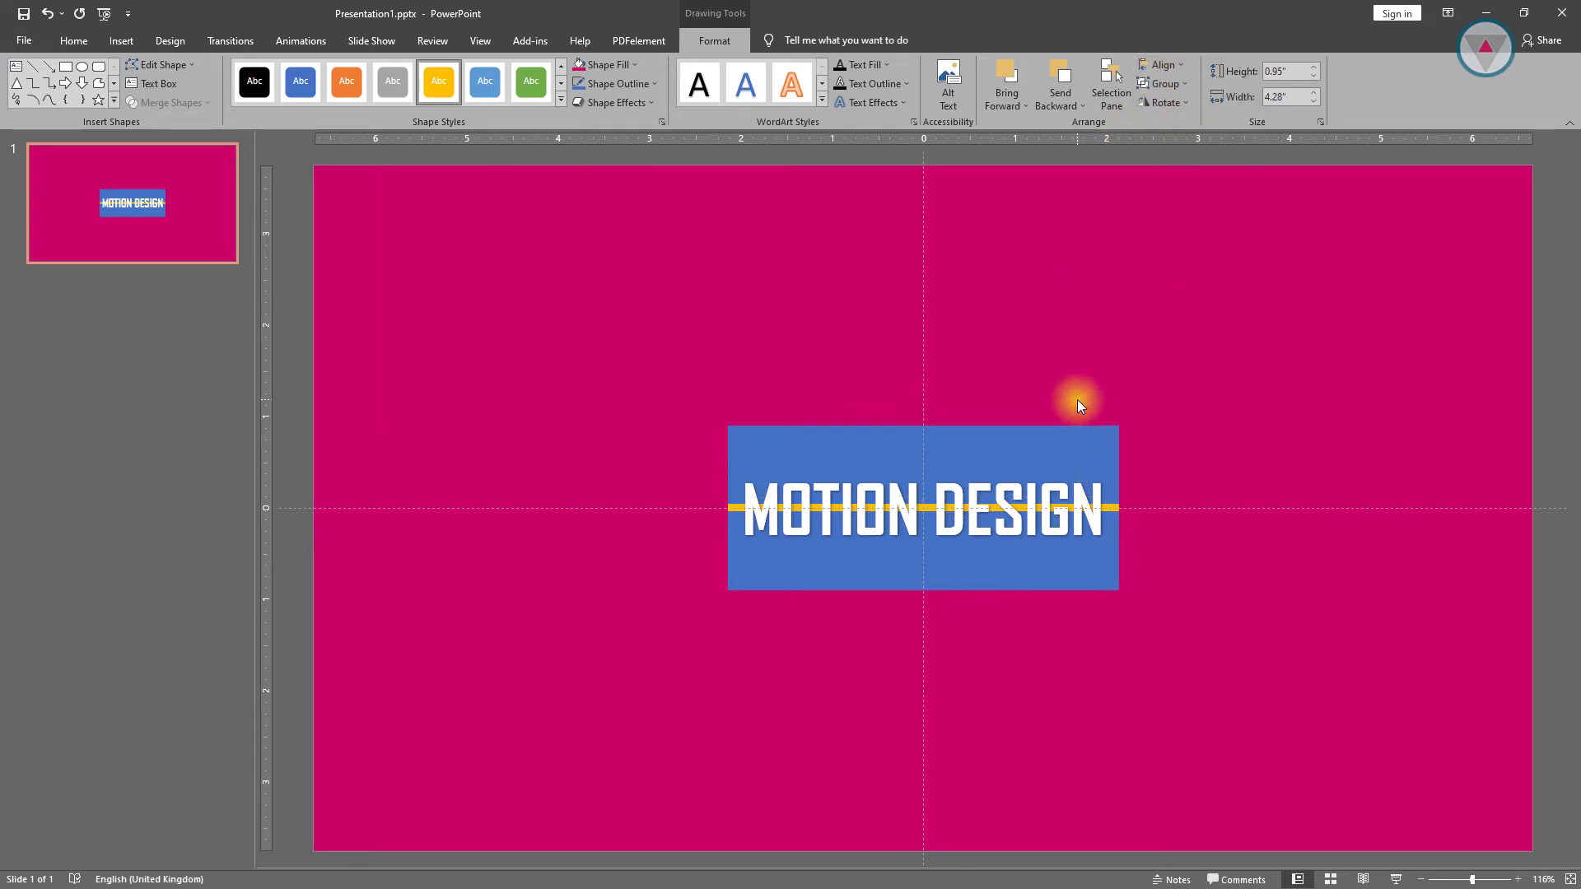
click(1072, 434)
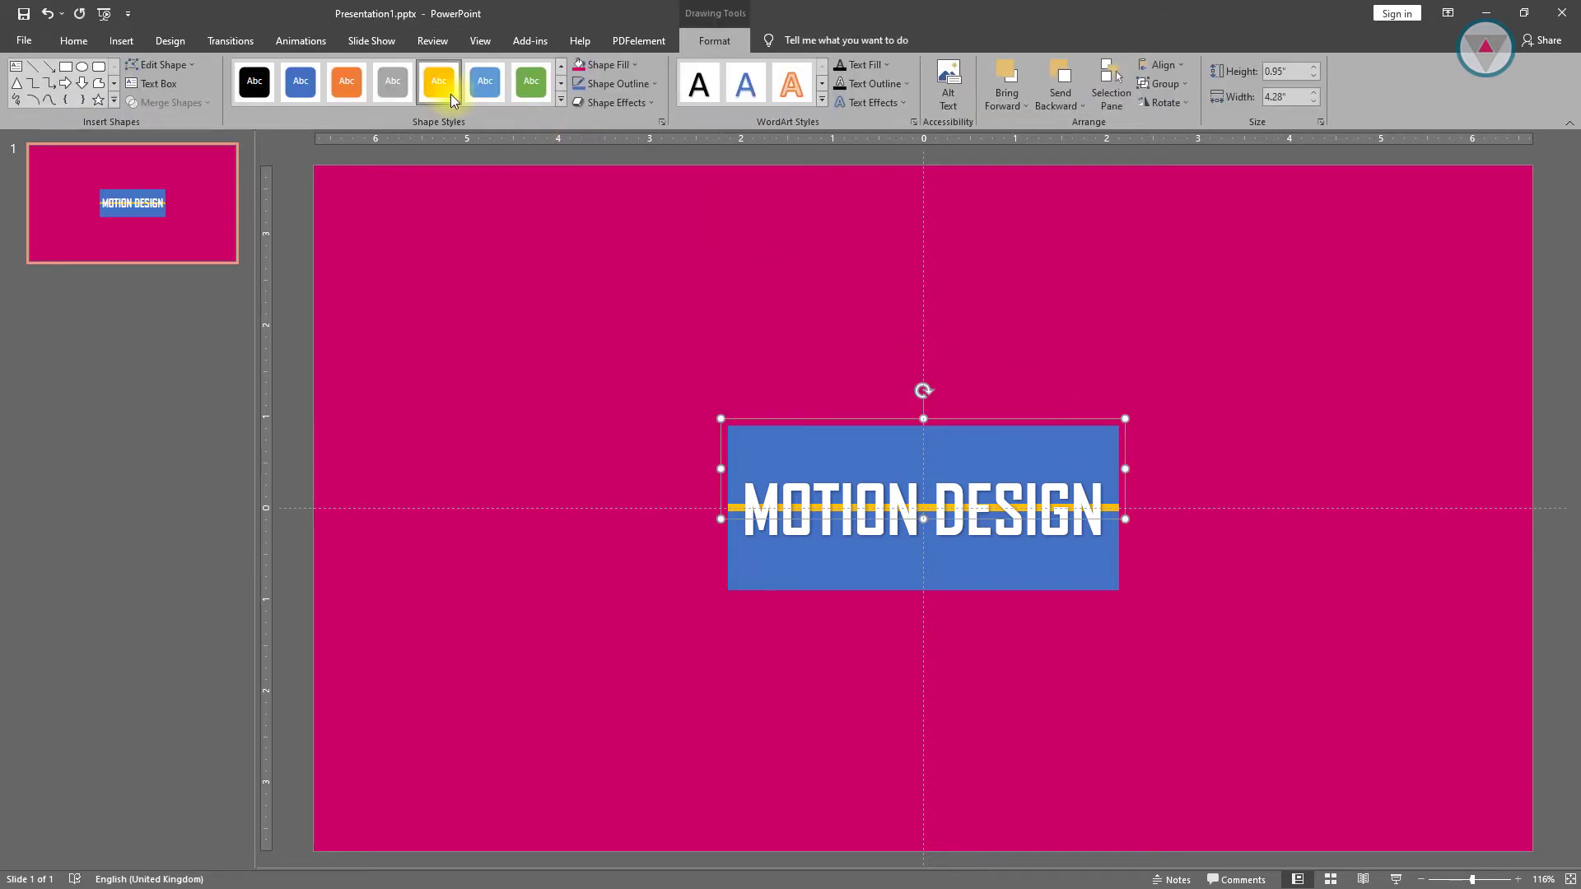
click(313, 47)
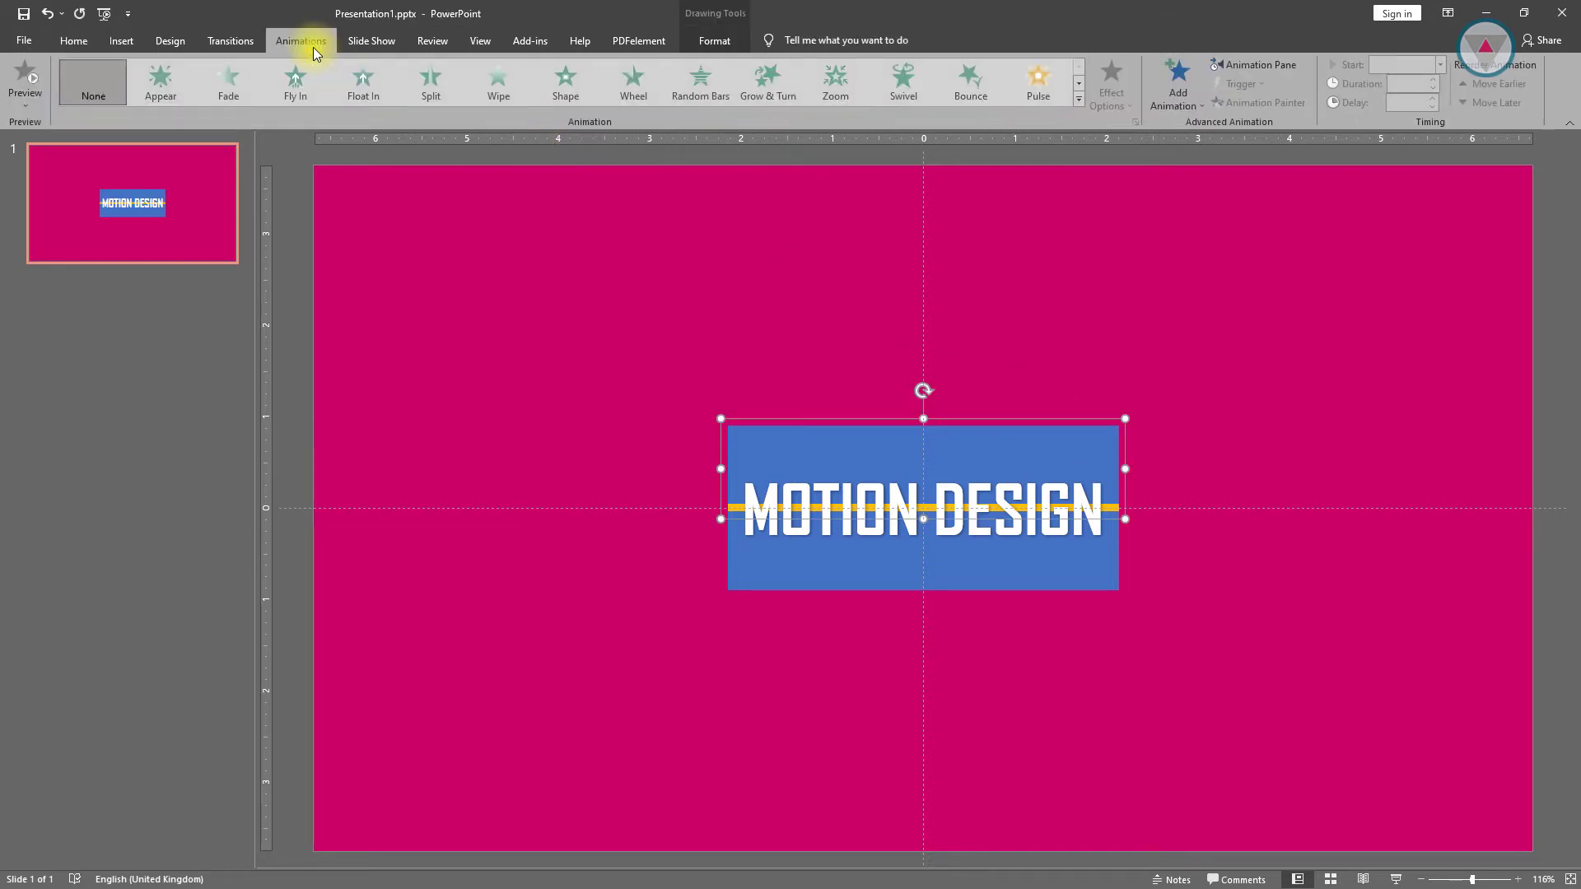
Add two Lines motion paths to the upper cover group and set the first to Up
click(1182, 82)
click(1190, 651)
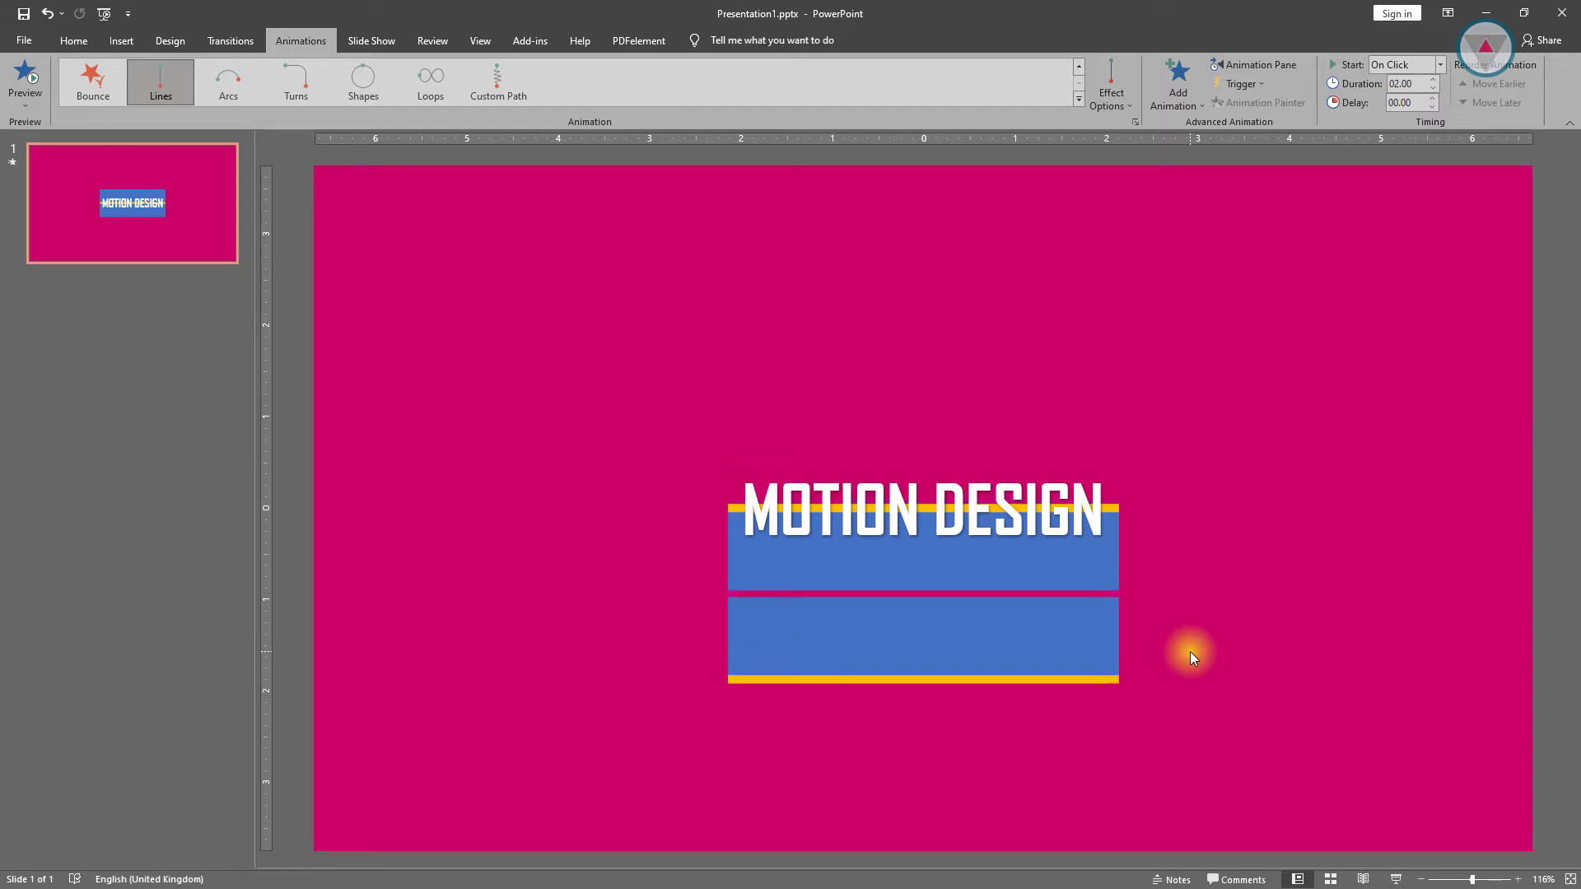
click(1170, 104)
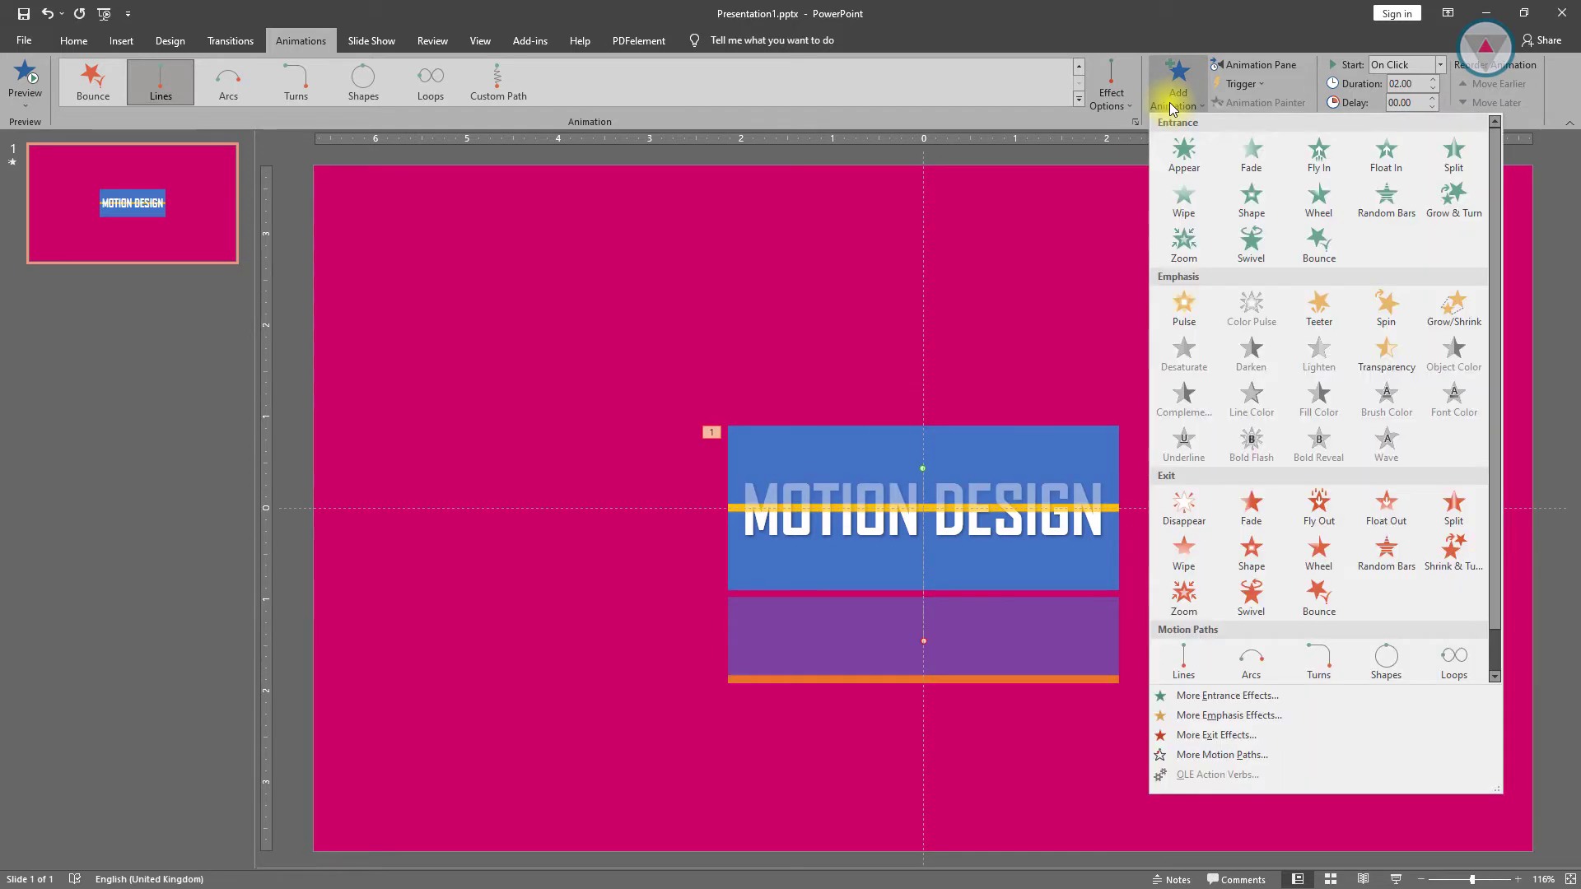
click(1180, 650)
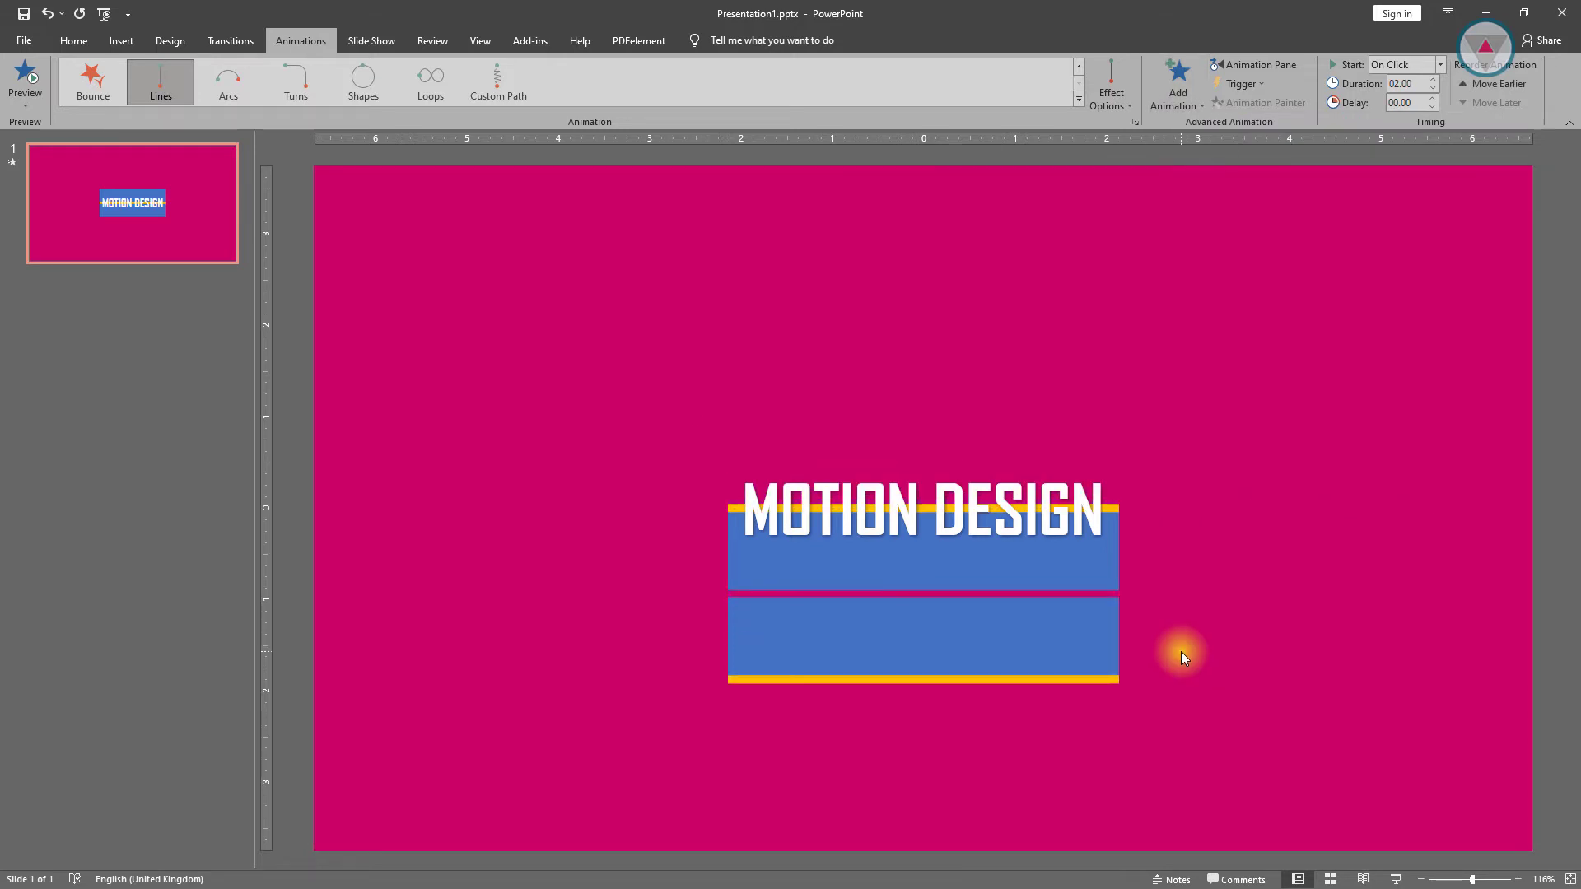
click(1252, 65)
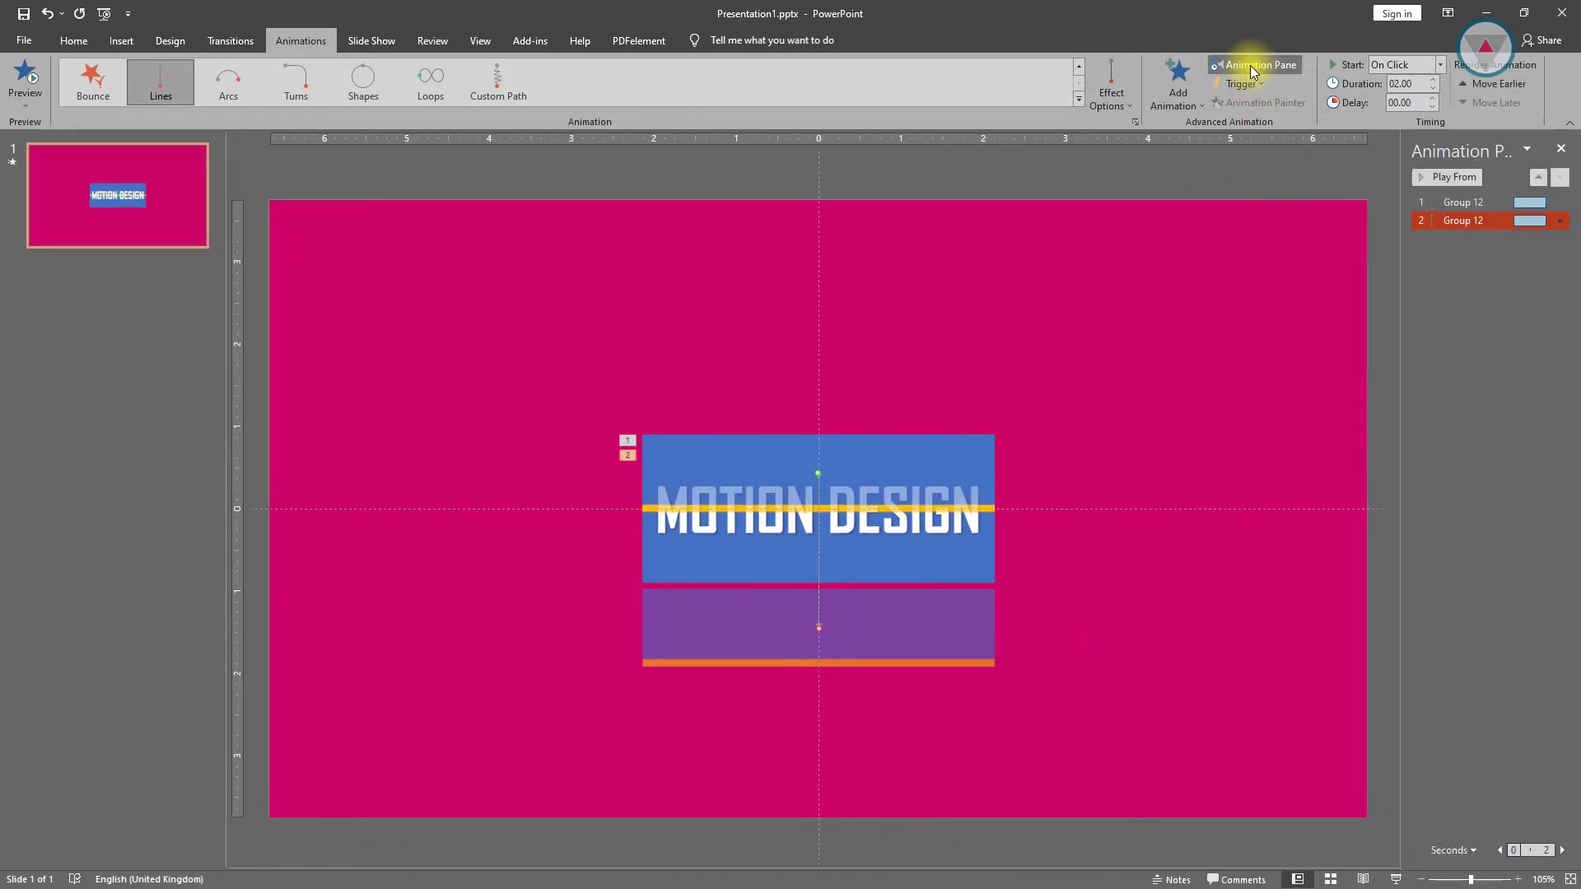
click(1425, 201)
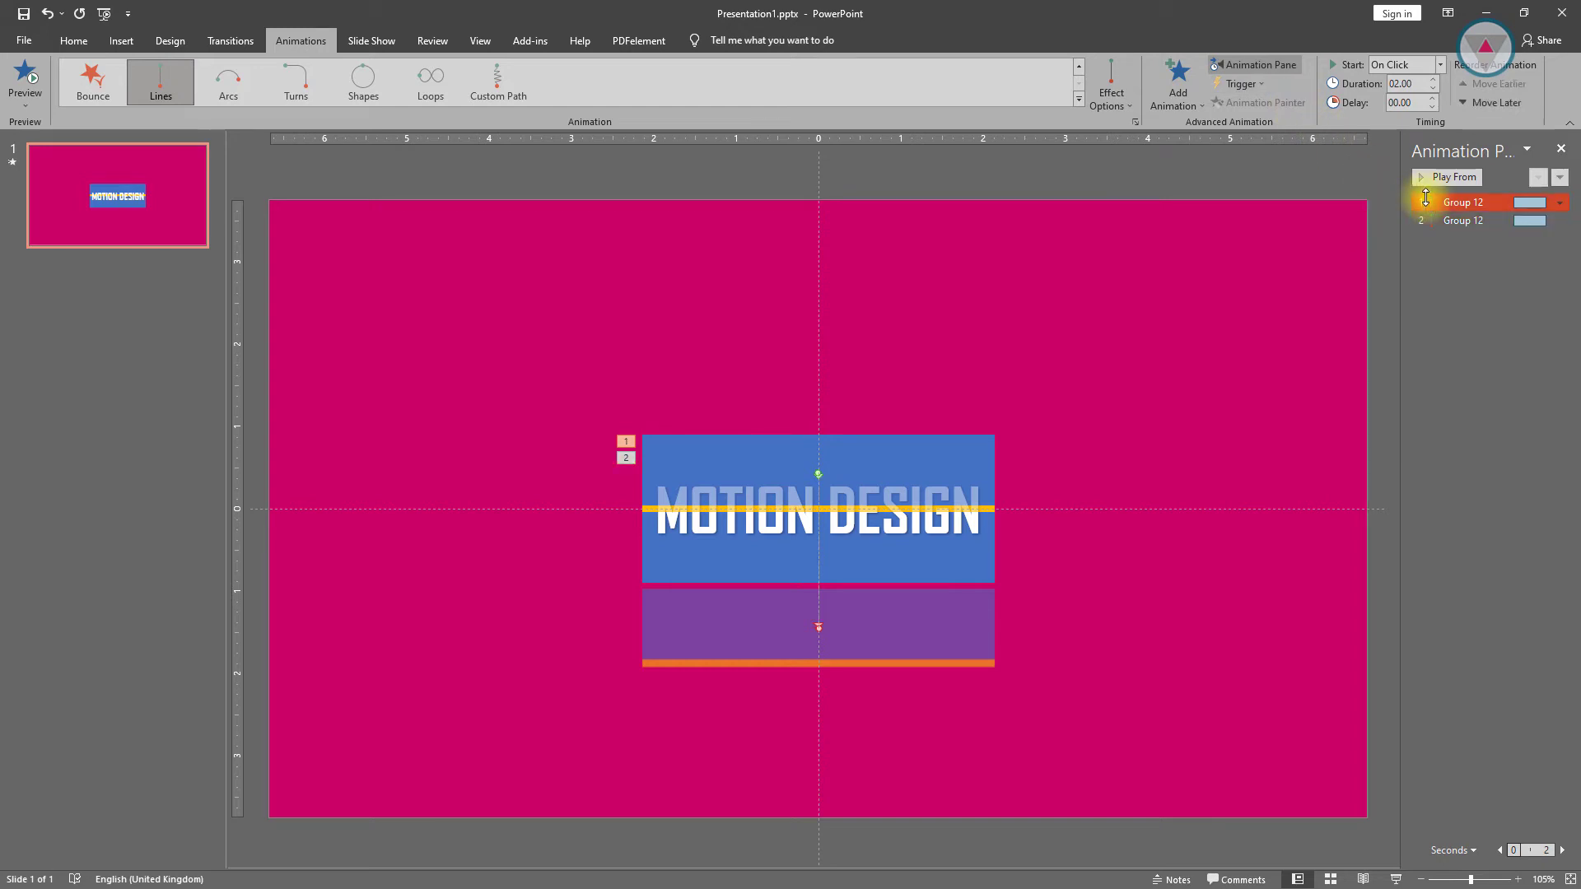
click(1133, 85)
click(1145, 272)
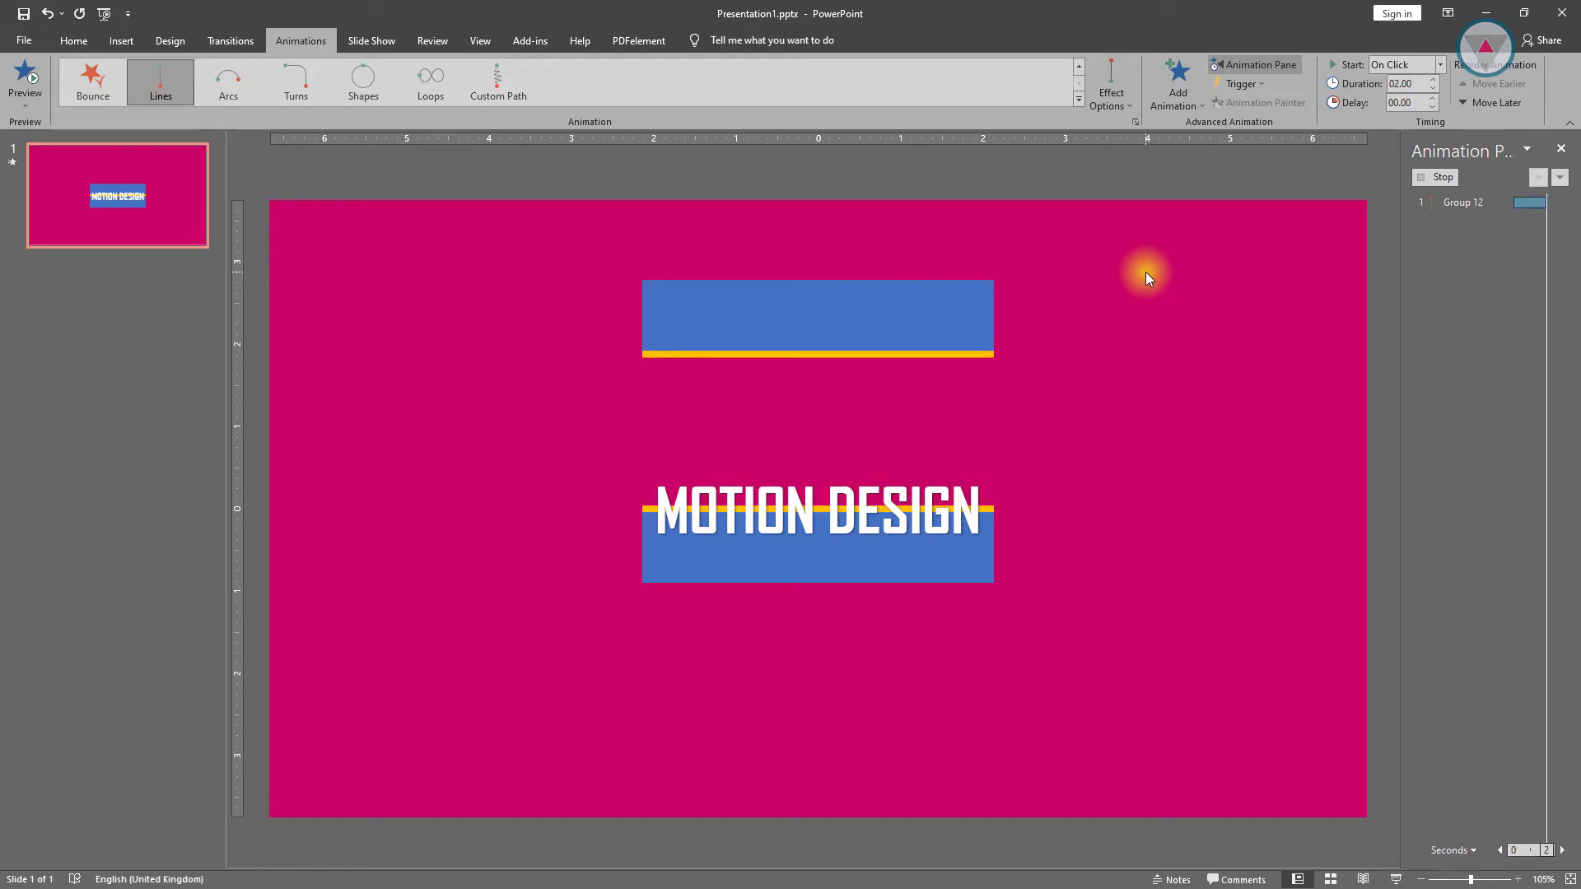
Set the second Group 12 path to Up and reverse its path direction
click(1458, 218)
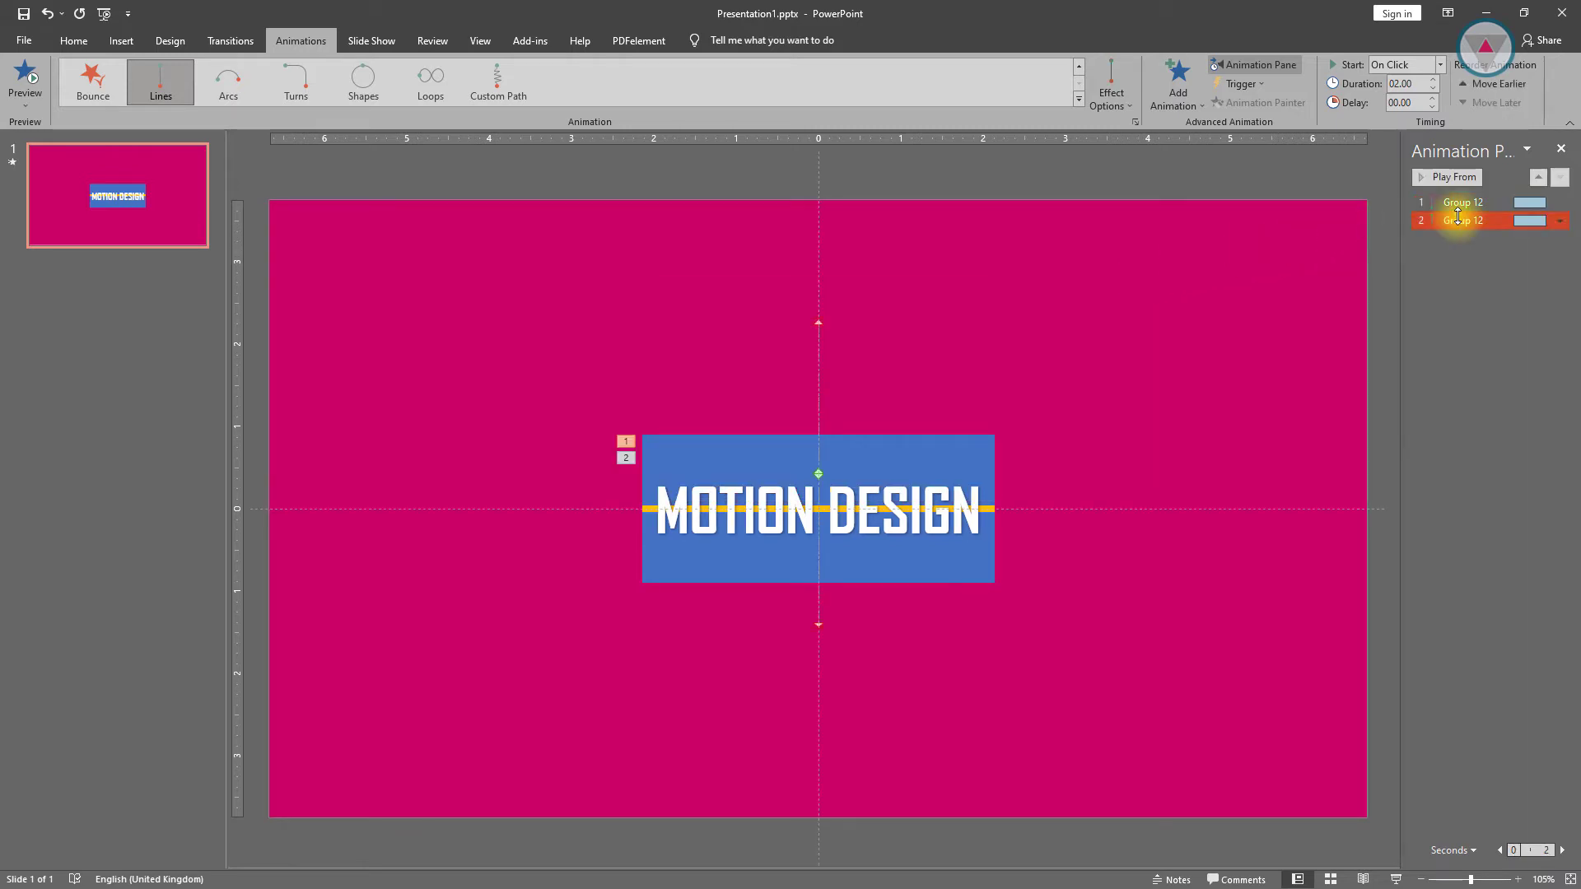
click(1110, 95)
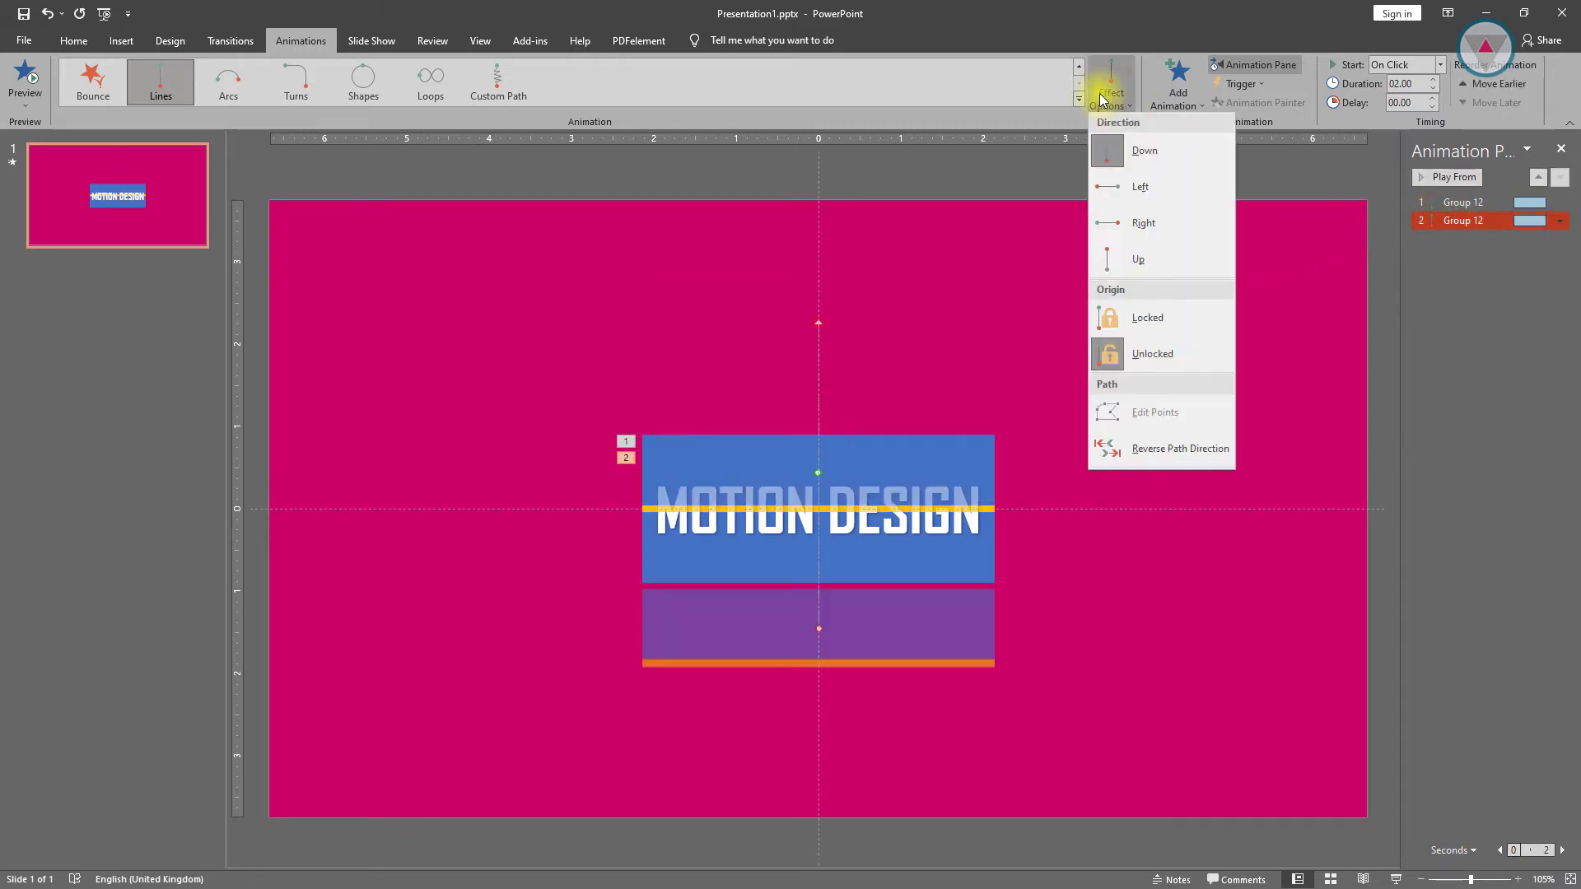
click(1130, 260)
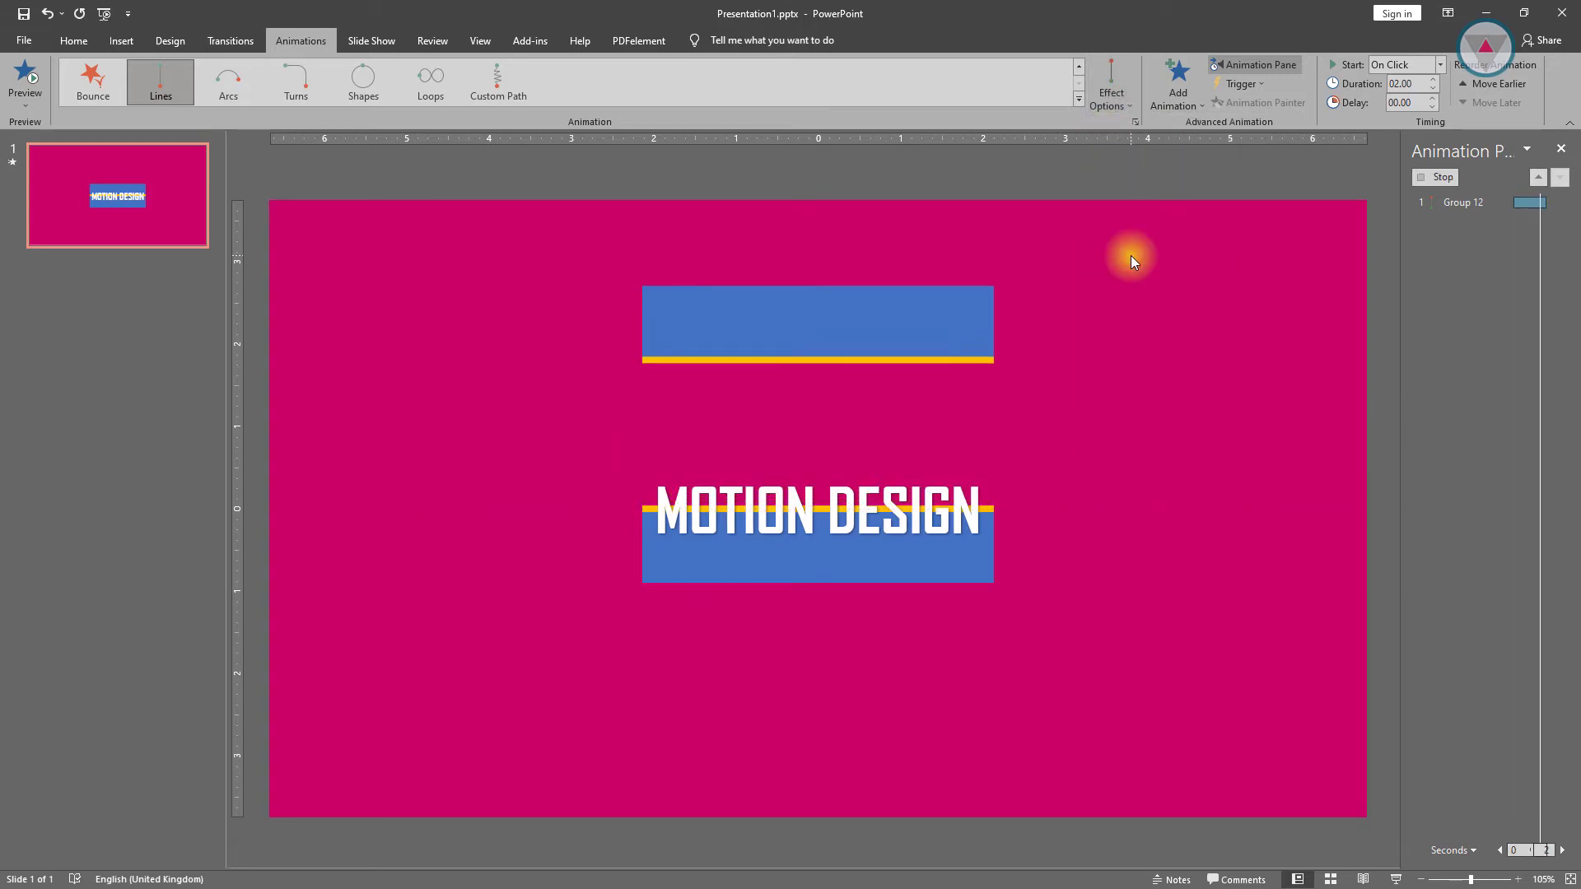
click(1111, 95)
click(1144, 441)
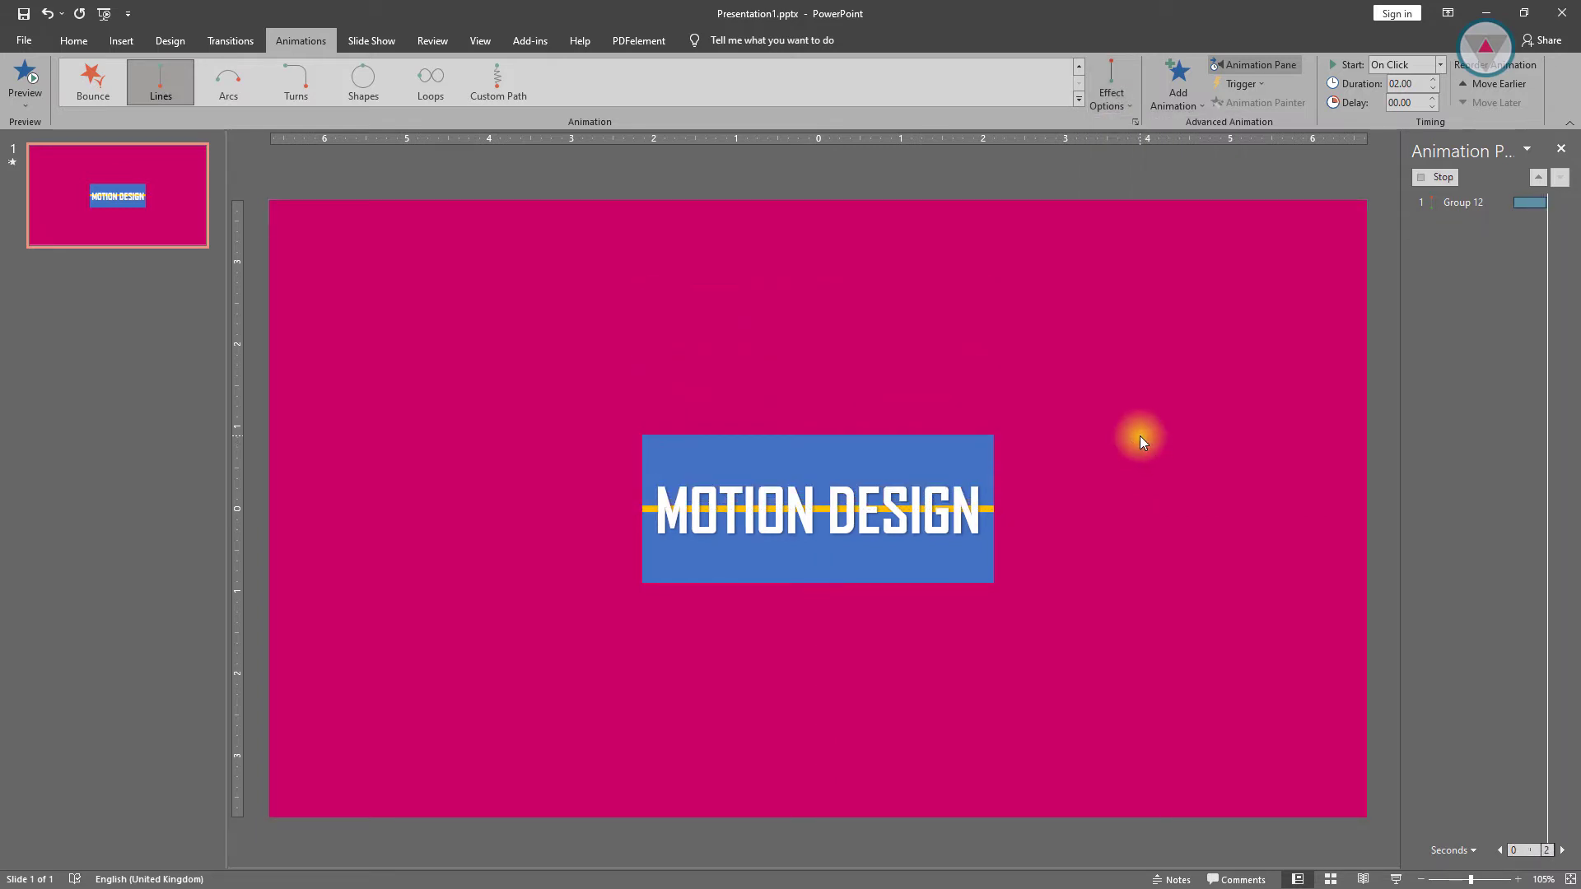
click(975, 554)
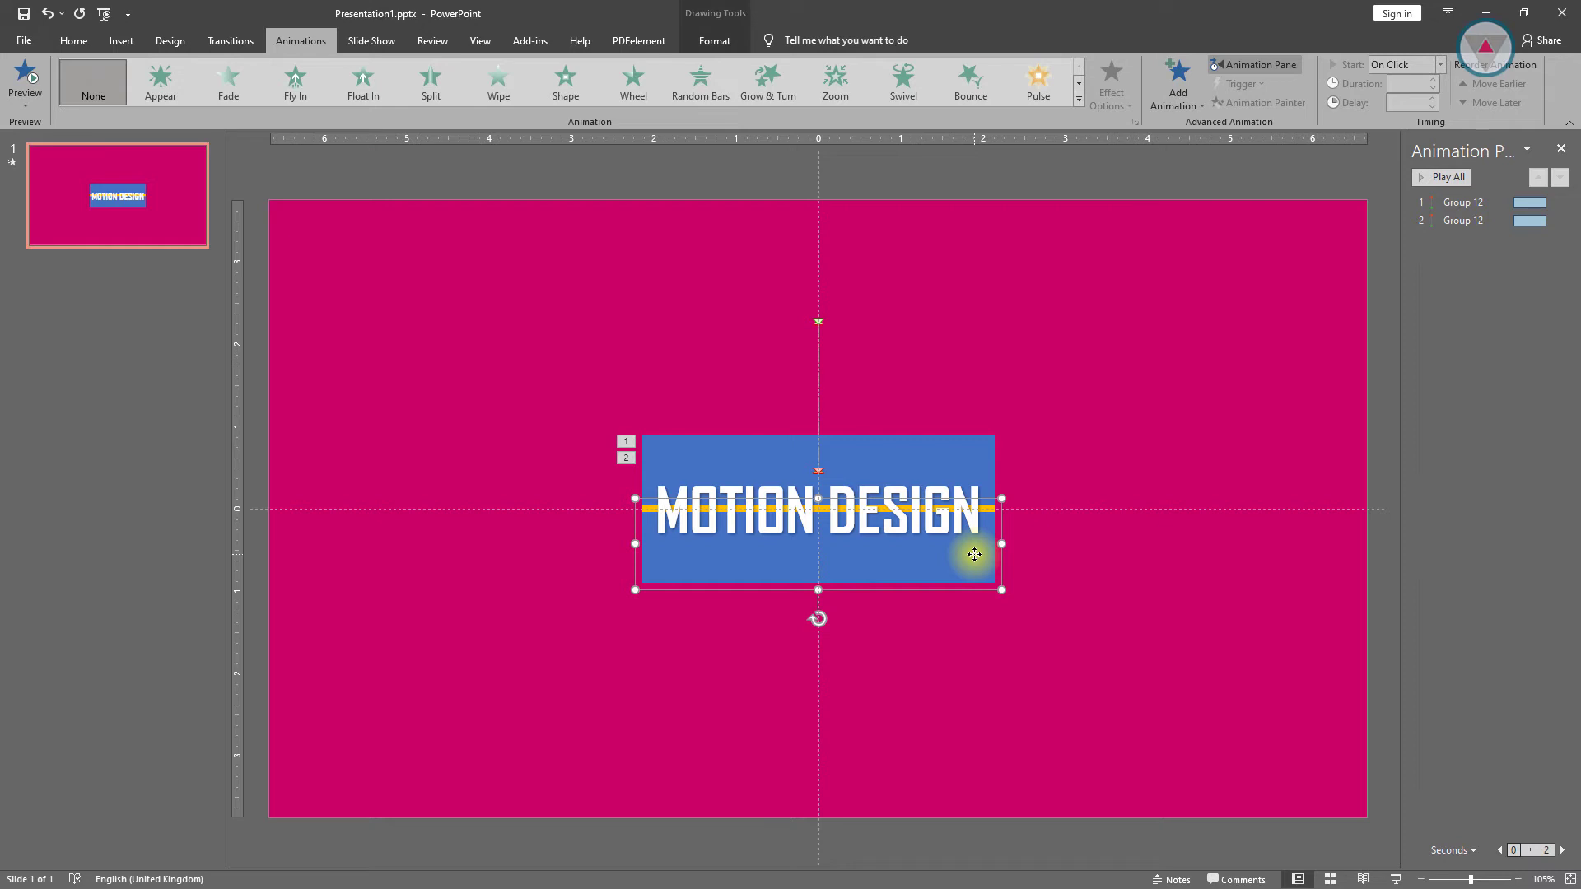
Add two Lines motion paths to the lower cover group, Group 13
click(1176, 98)
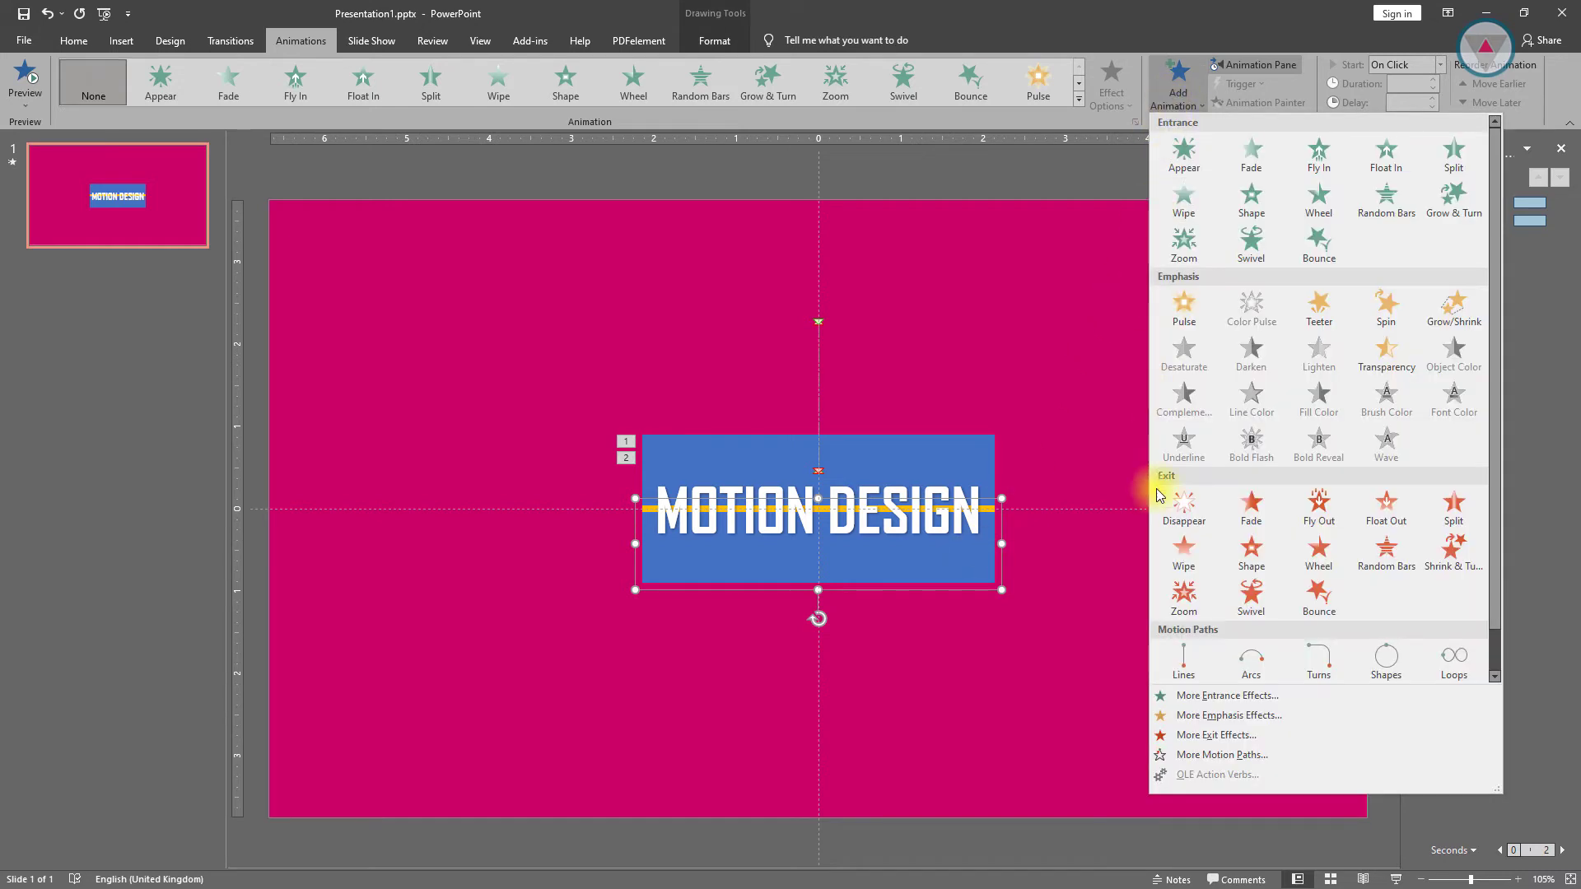
click(1173, 651)
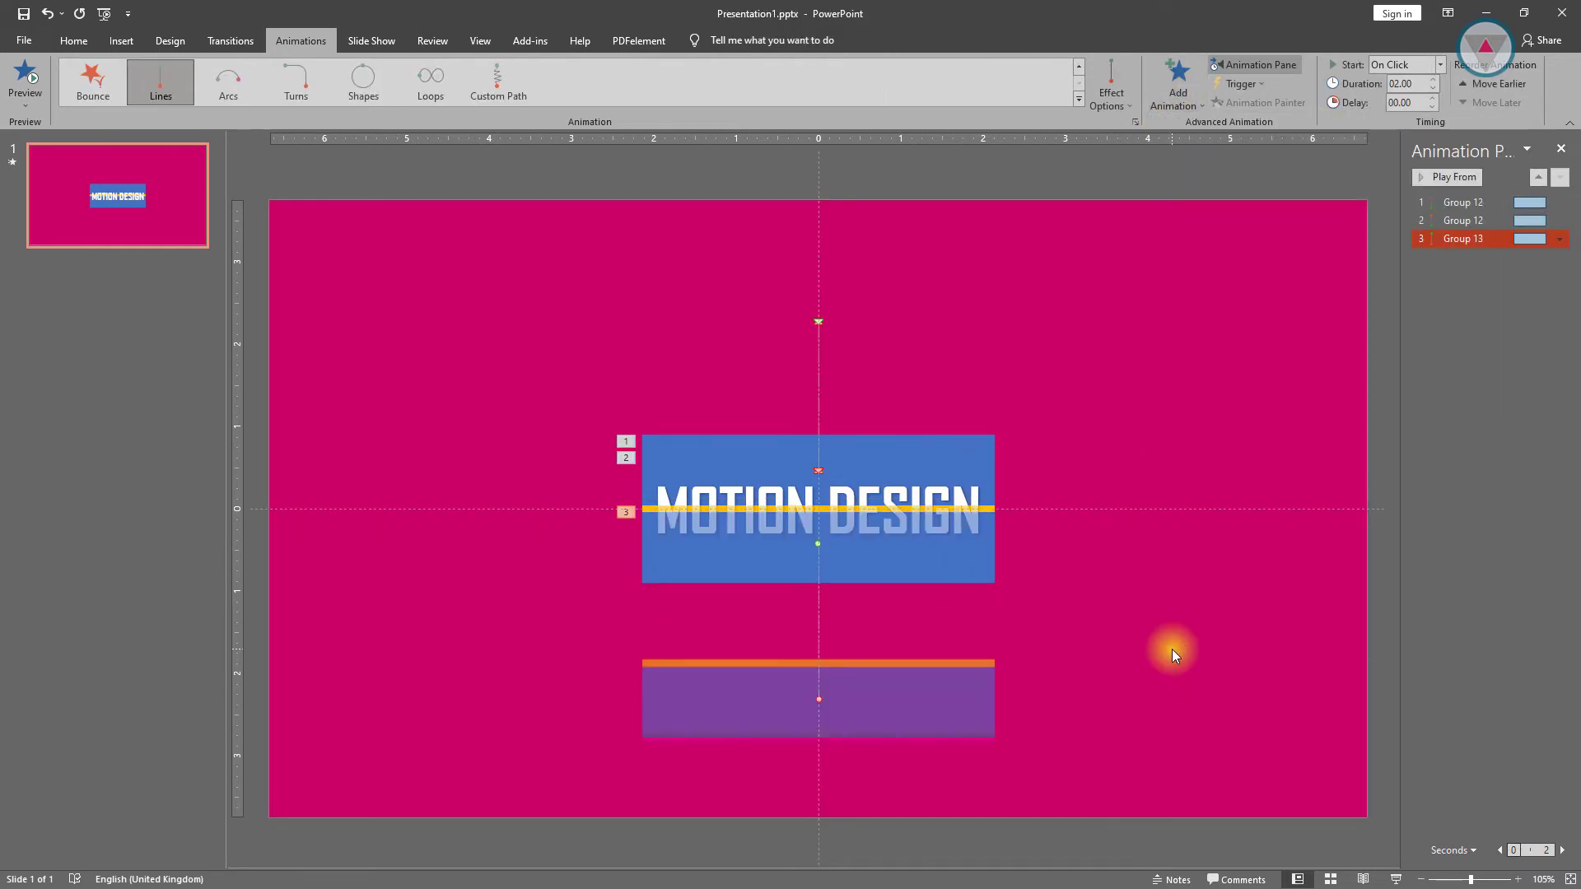
click(1124, 100)
click(1159, 87)
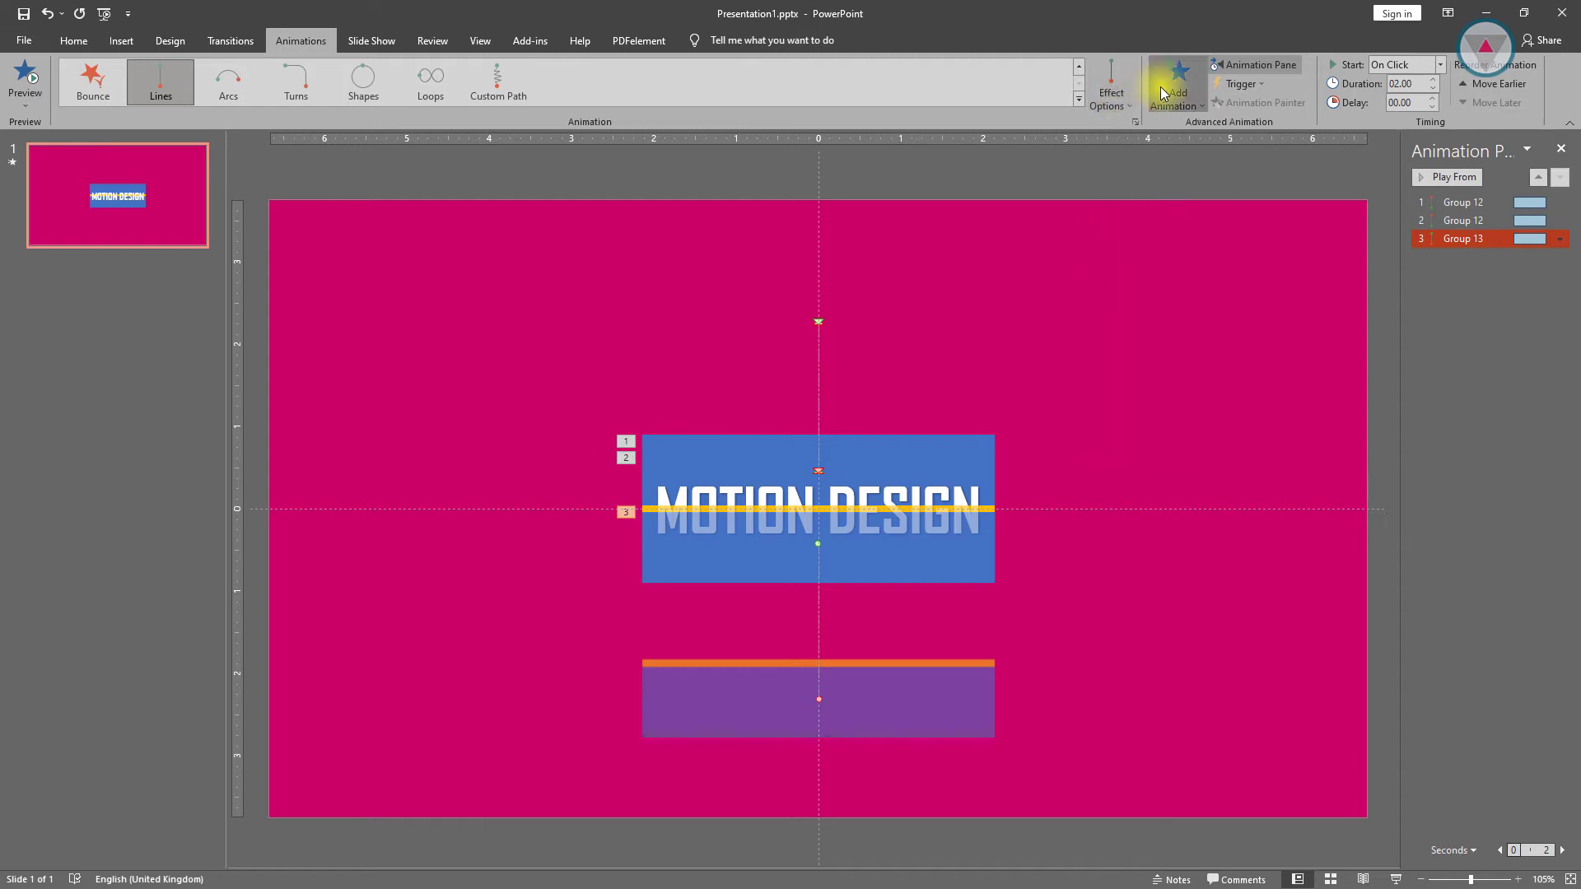
click(1160, 87)
click(1186, 663)
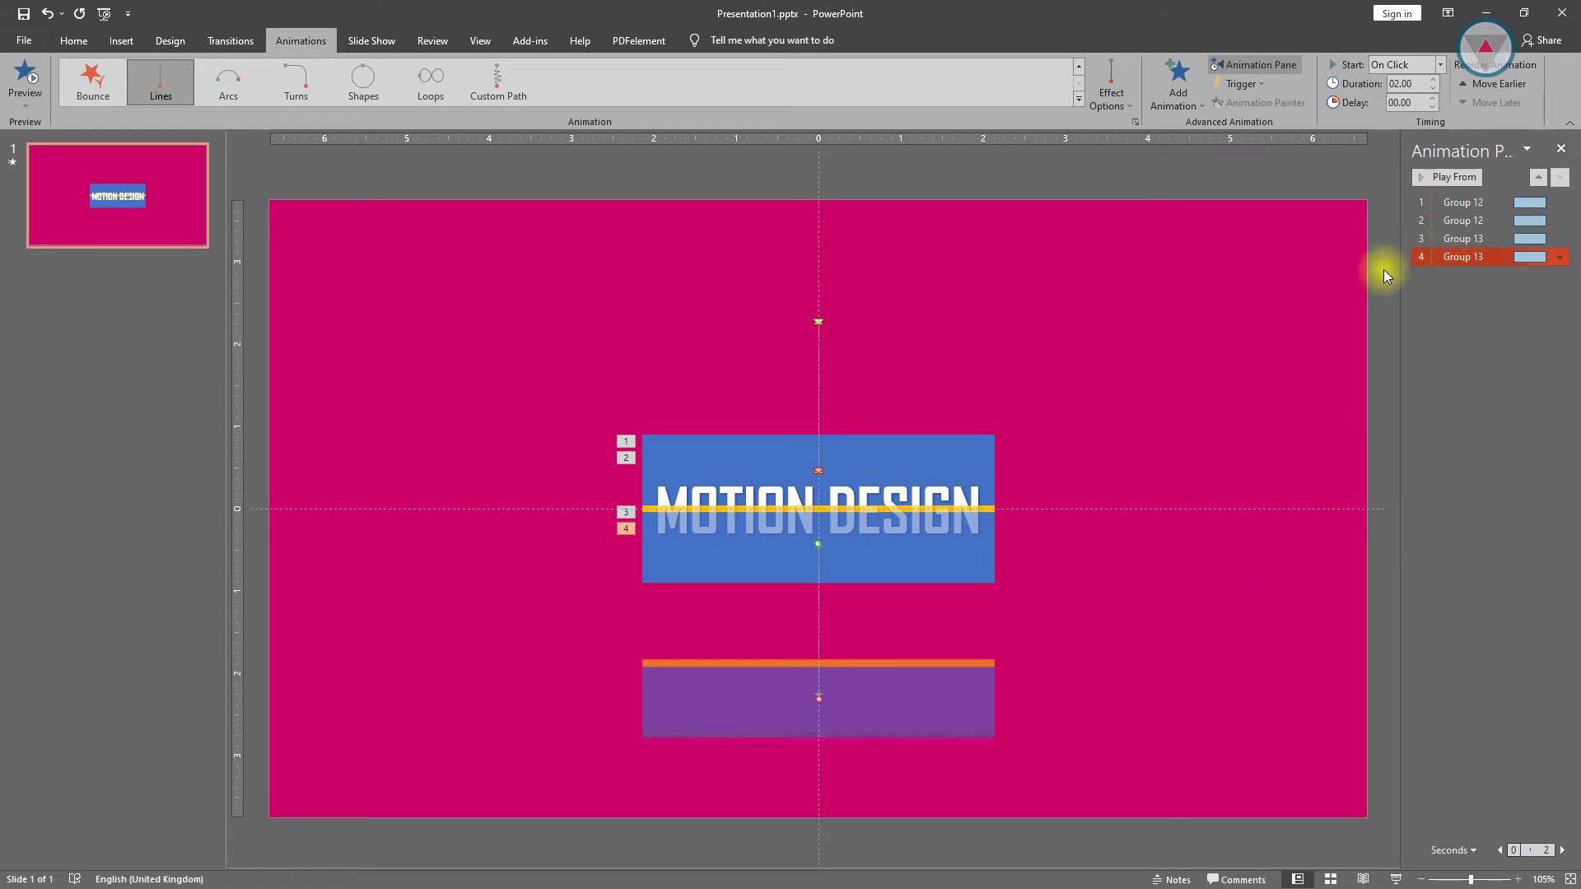
Reverse the path direction of Group 13's second Lines animation
click(1102, 92)
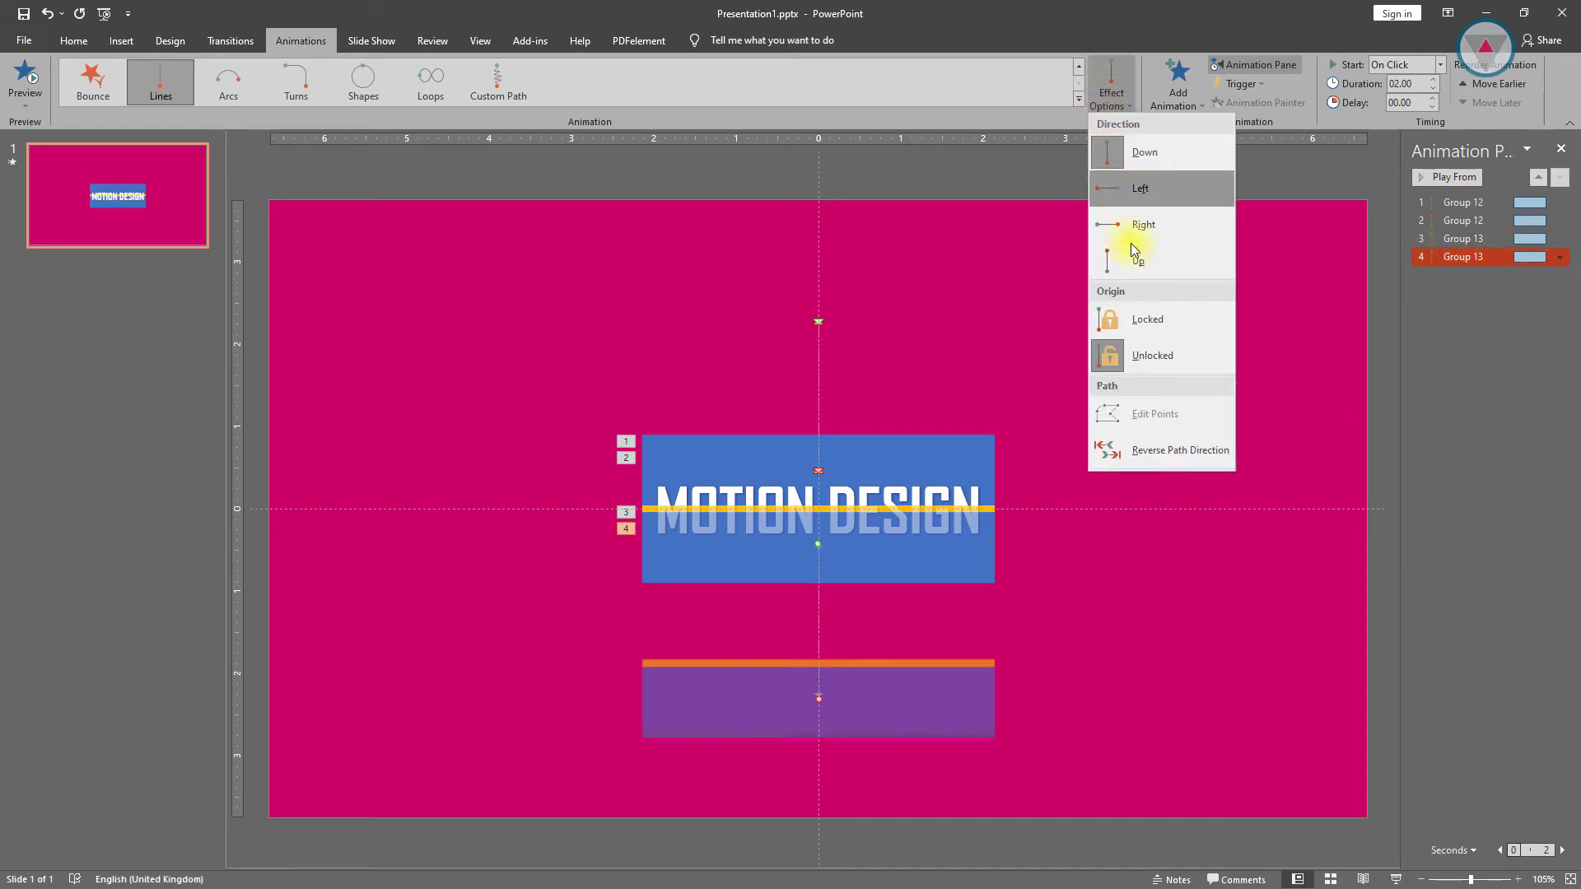
click(1148, 458)
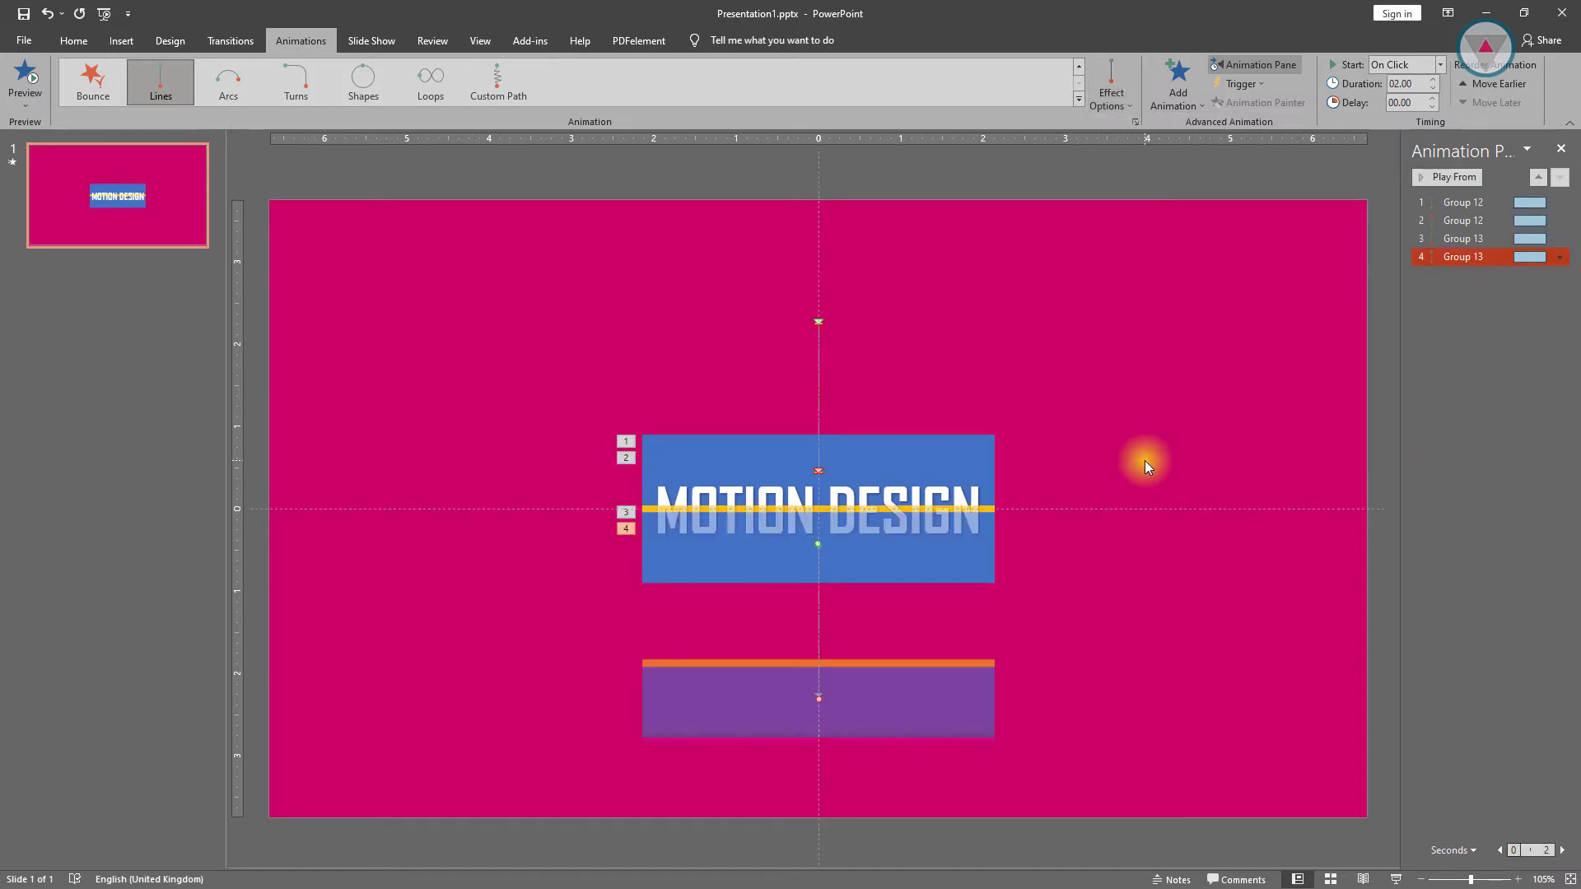
click(1463, 203)
Set all four animations to start With Previous with a 0.75-second duration
shift+click(1473, 217)
key(ctrl+a)
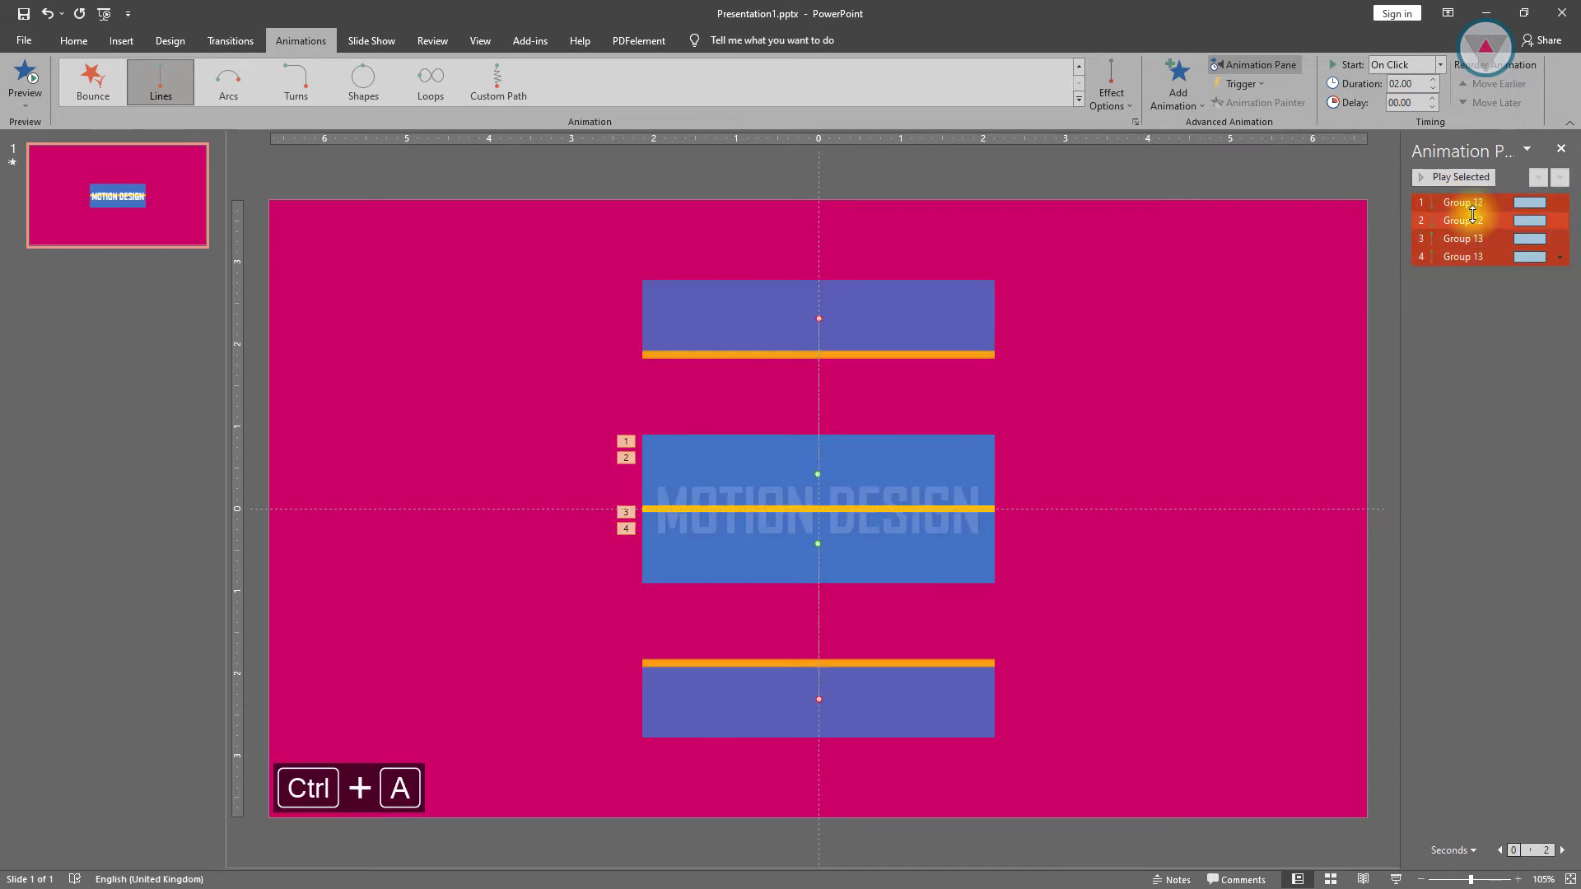
click(1440, 64)
click(1427, 98)
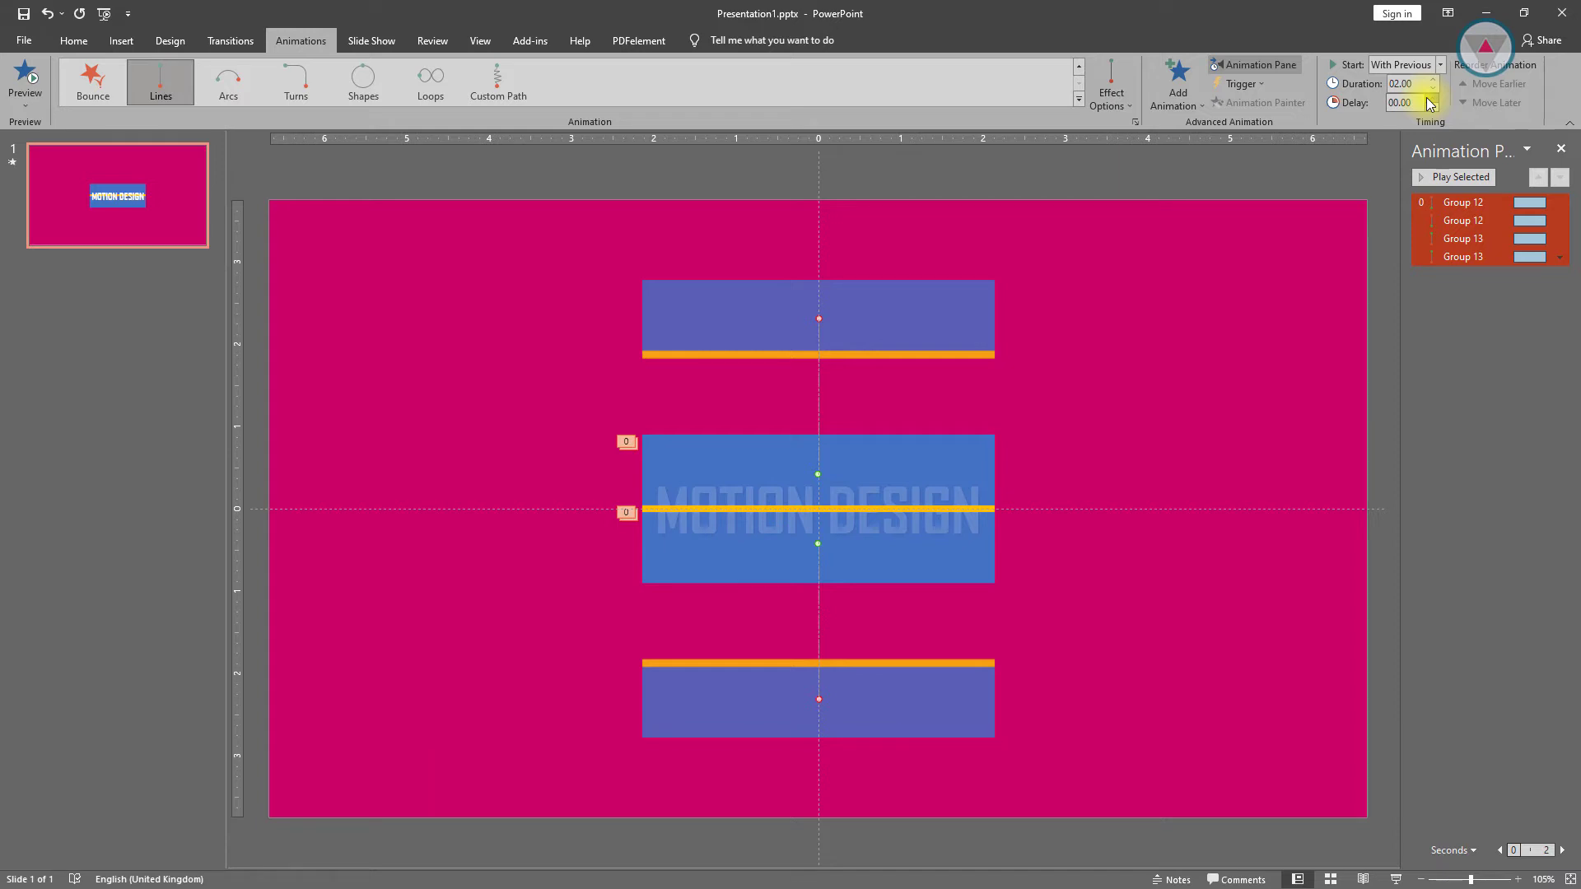
click(1433, 87)
click(1432, 87)
click(1432, 87)
click(1432, 88)
click(1432, 89)
Delay the second Group 12 and Group 13 animations to 01.00 and preview the slide
click(1457, 220)
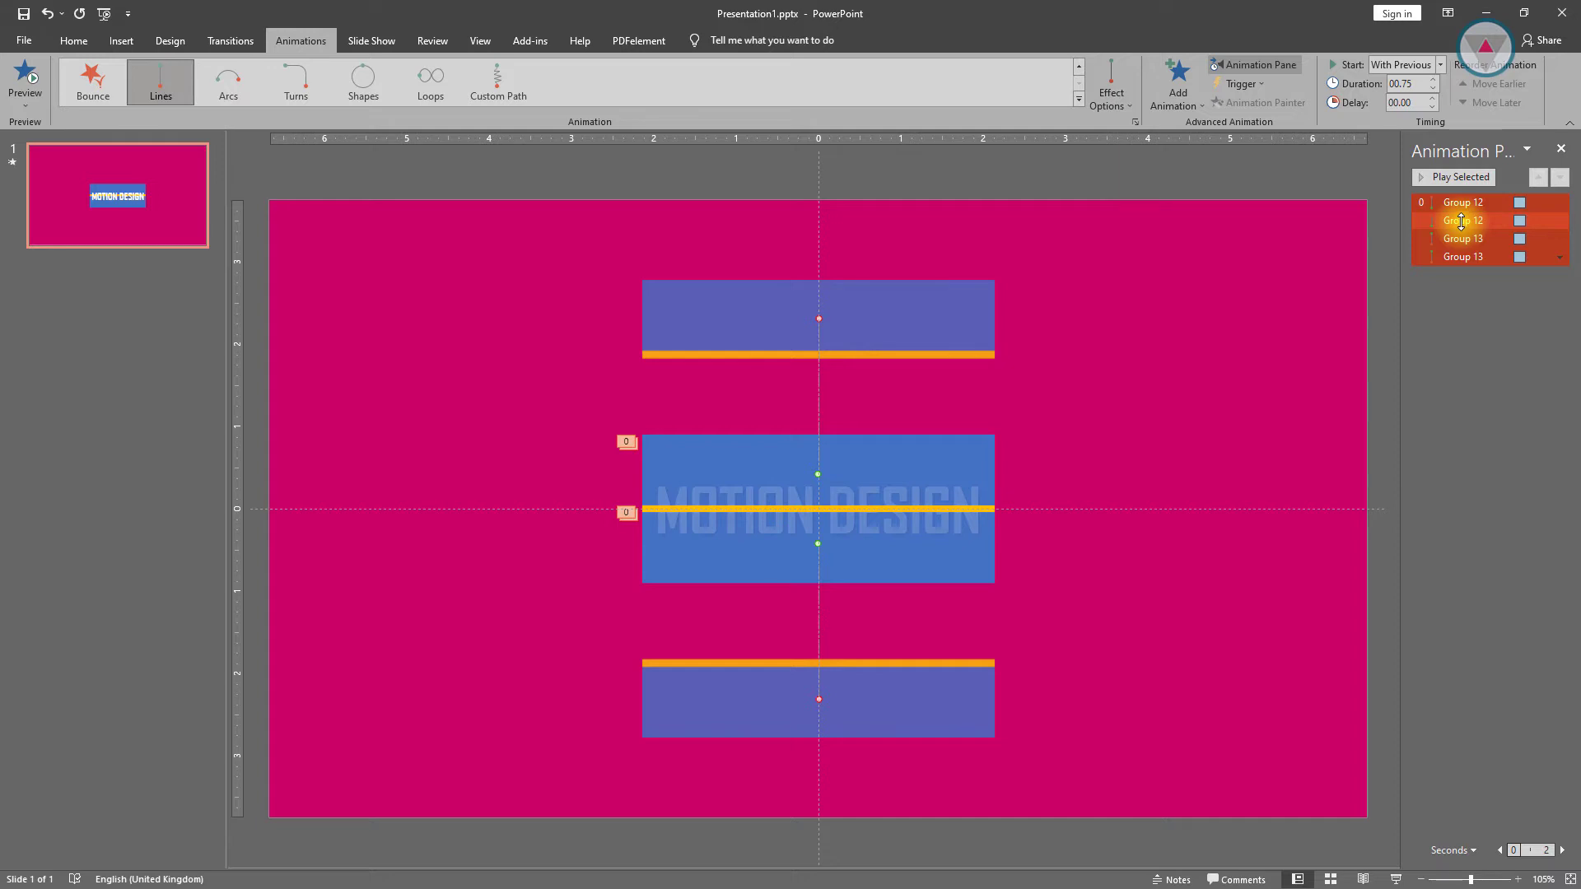
ctrl+click(1467, 257)
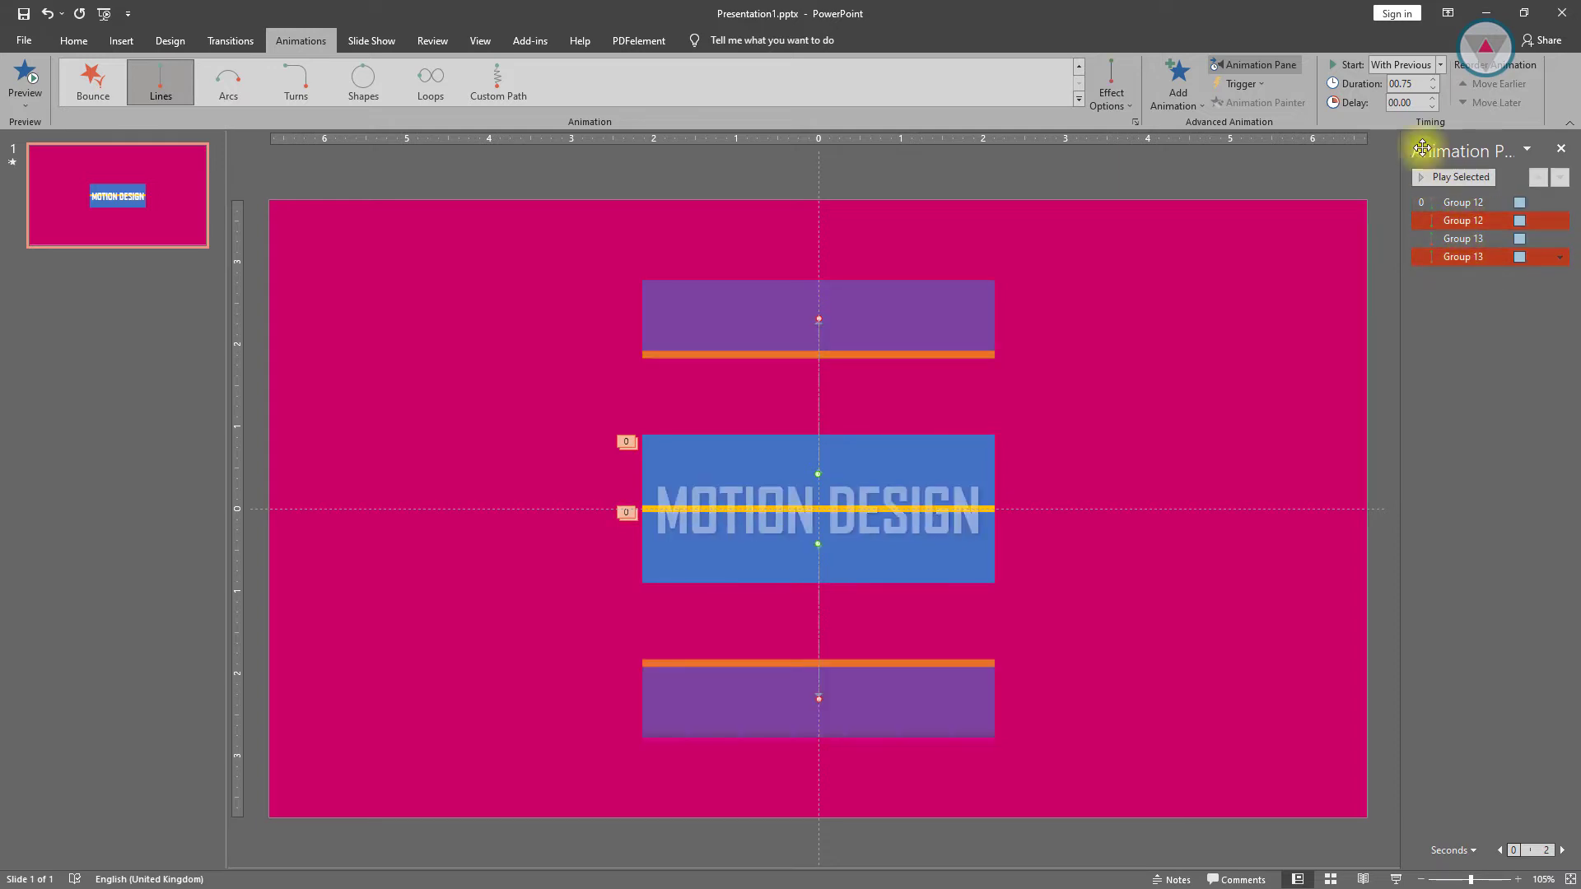
click(1433, 107)
click(1433, 107)
click(1434, 108)
click(1464, 308)
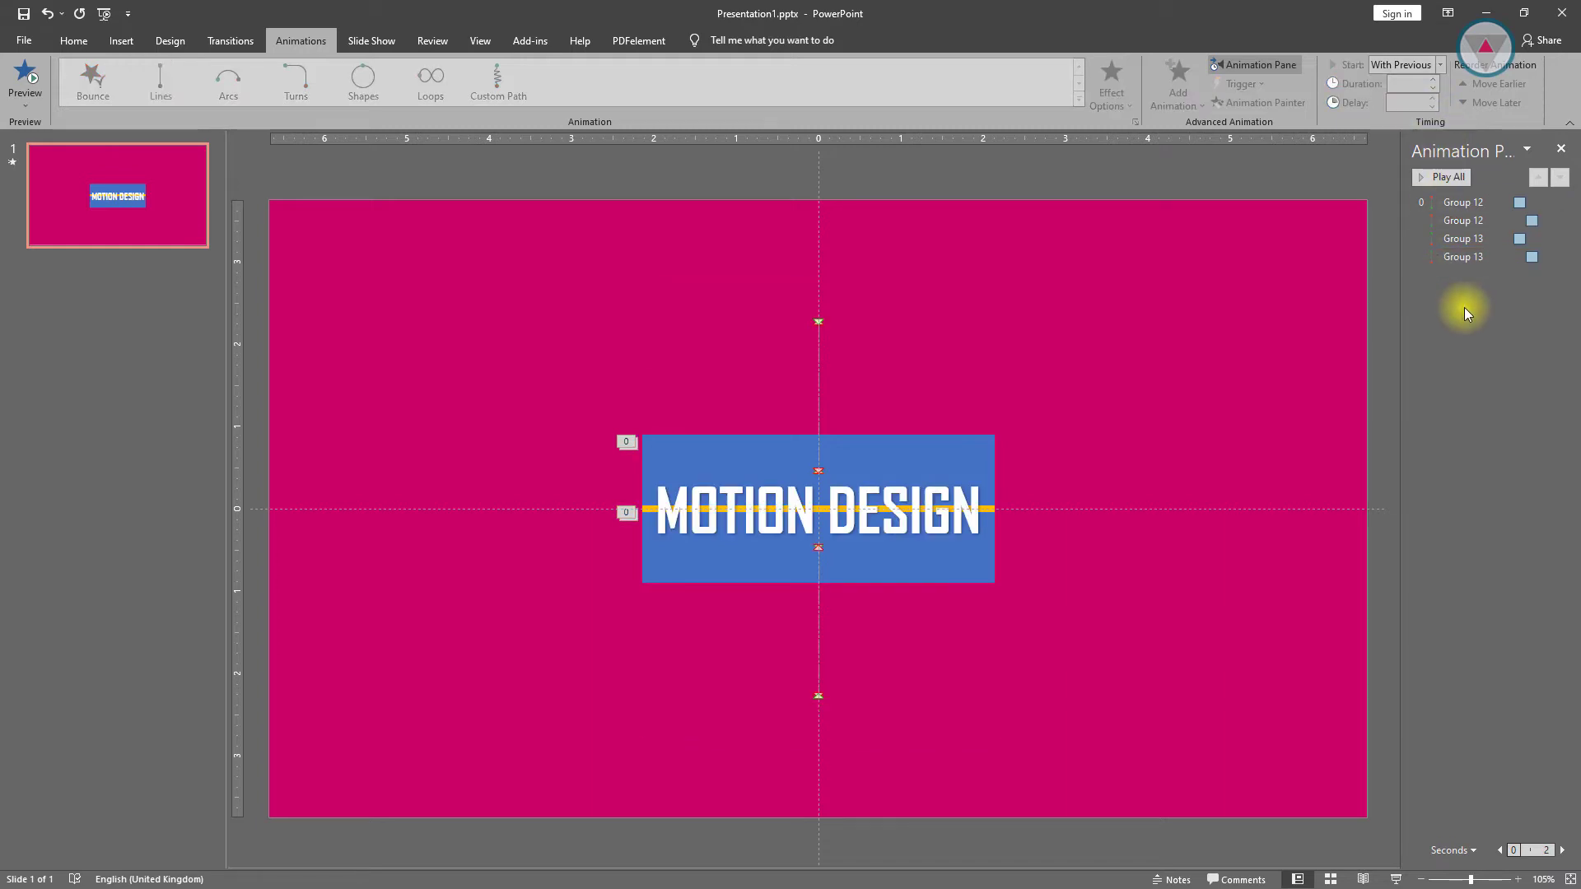
click(1436, 176)
key(ctrl+z)
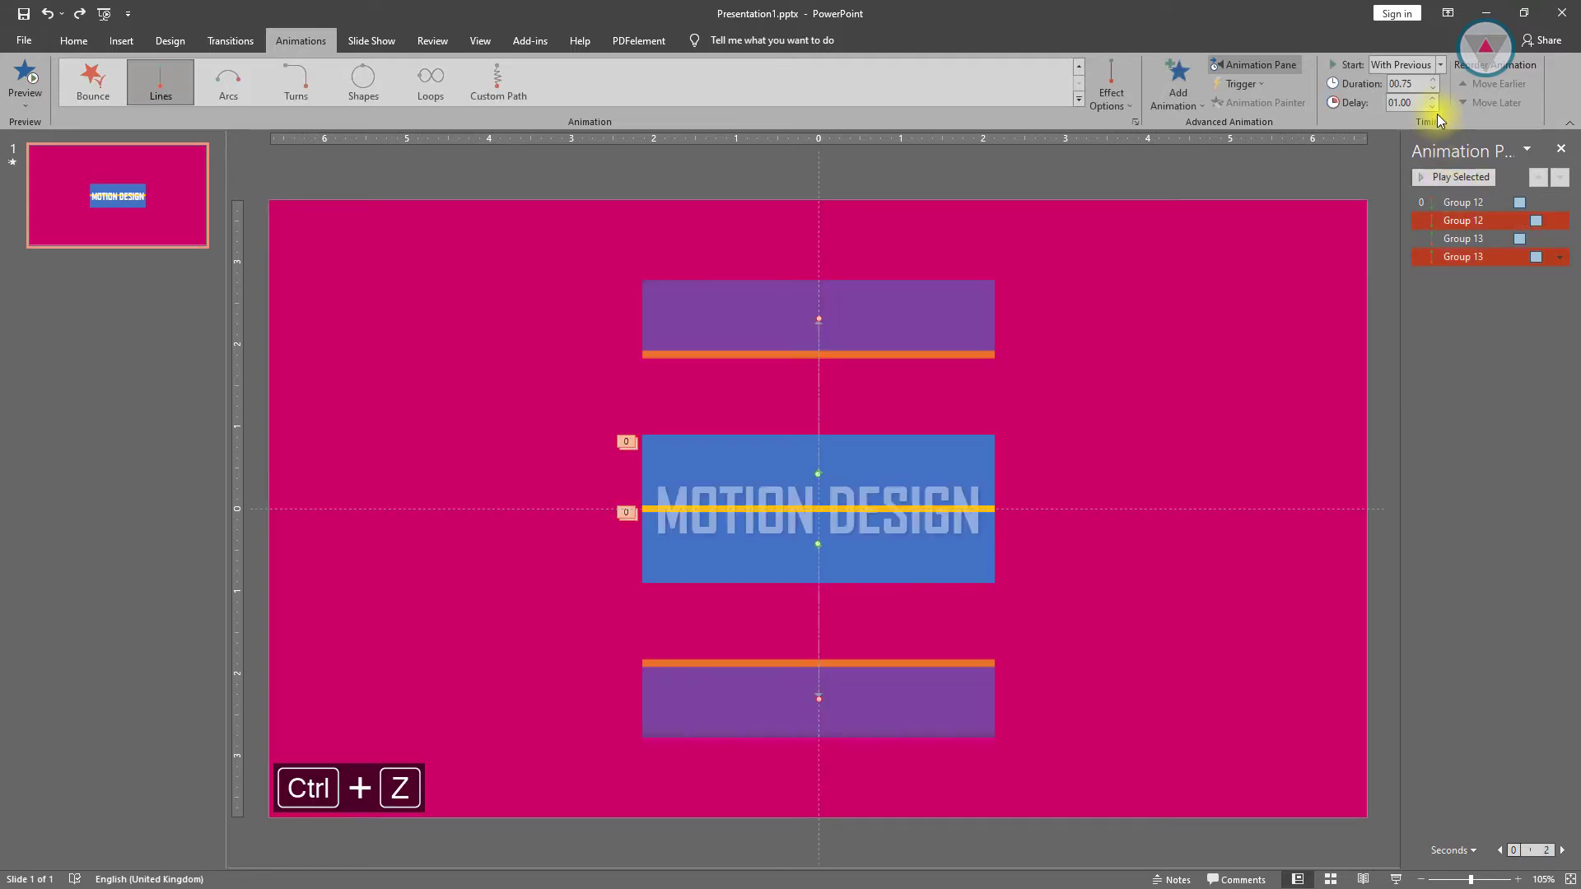
click(1471, 275)
click(1451, 180)
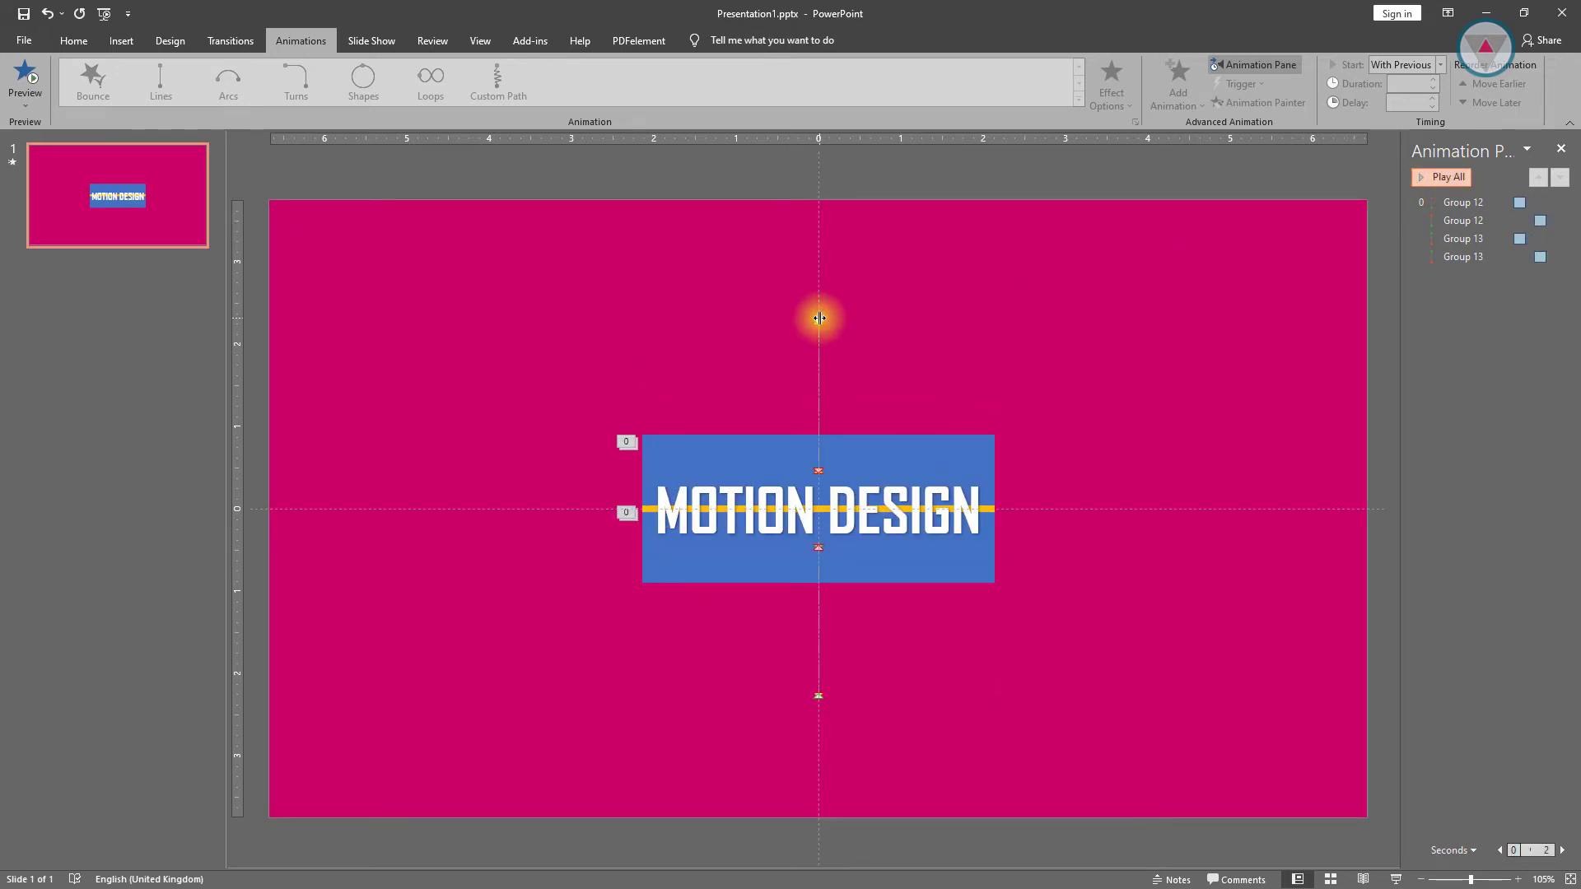
Shorten both Group 12 motion paths so they end over the title box
click(818, 322)
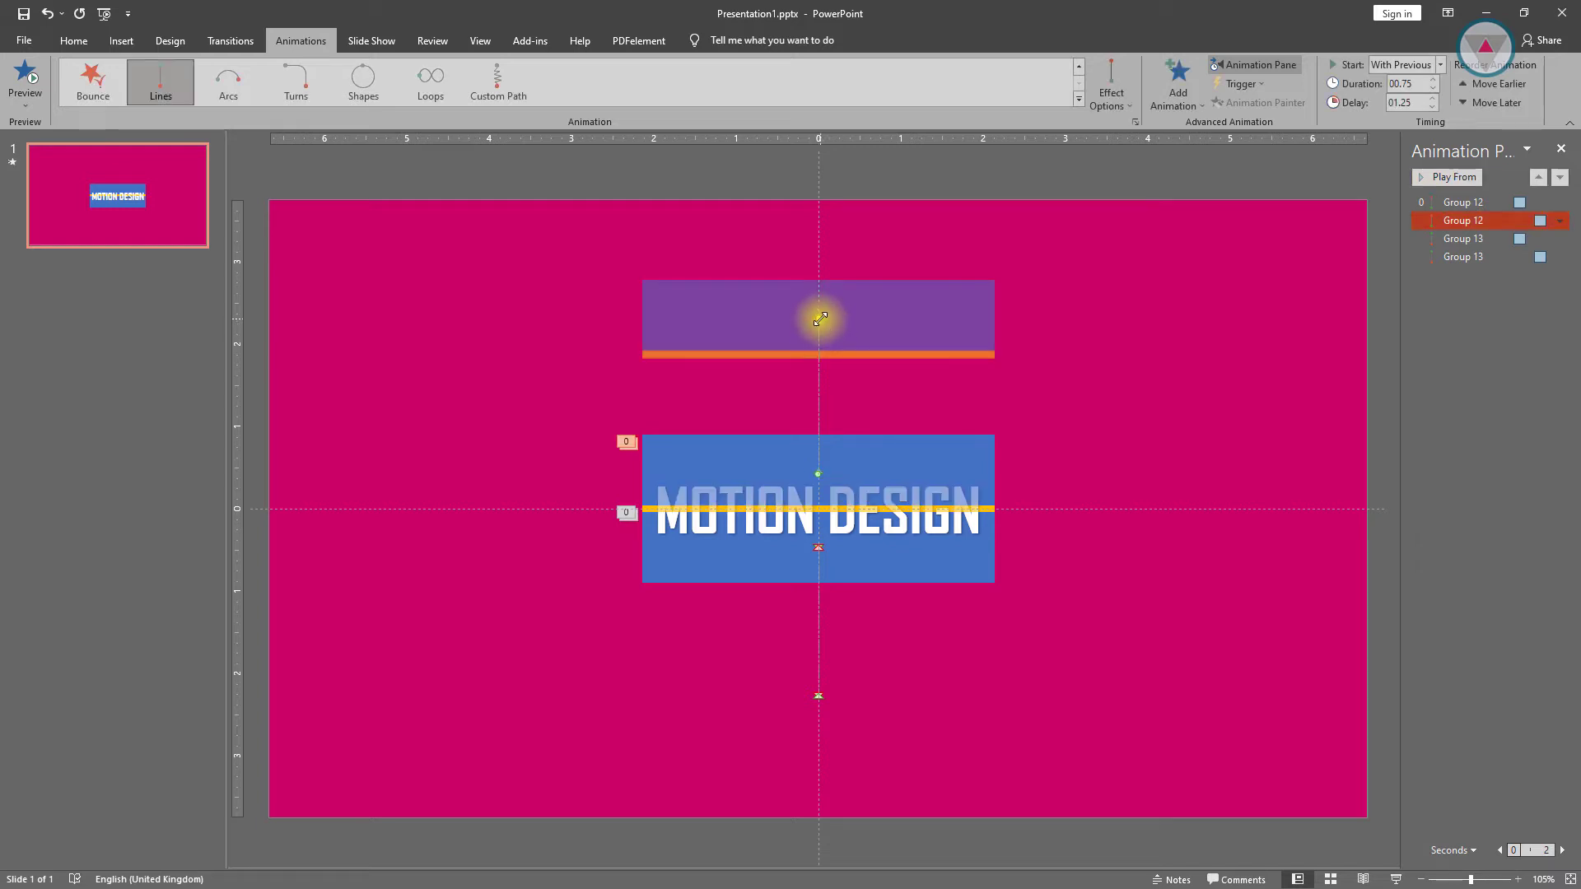
drag(821, 318, 835, 439)
click(819, 323)
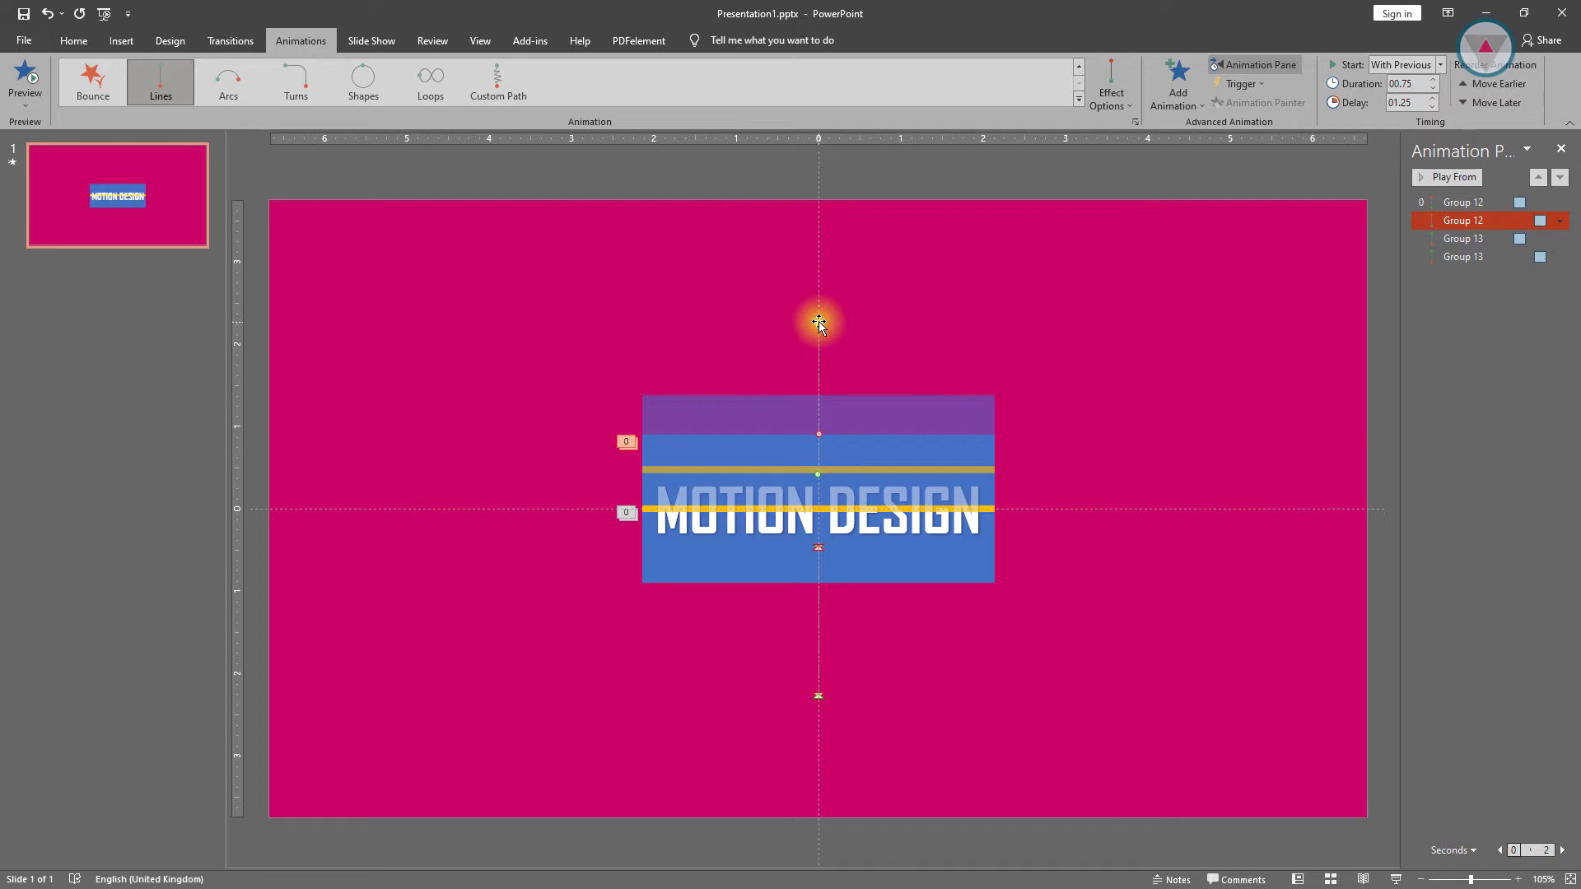
click(819, 323)
drag(818, 318, 819, 435)
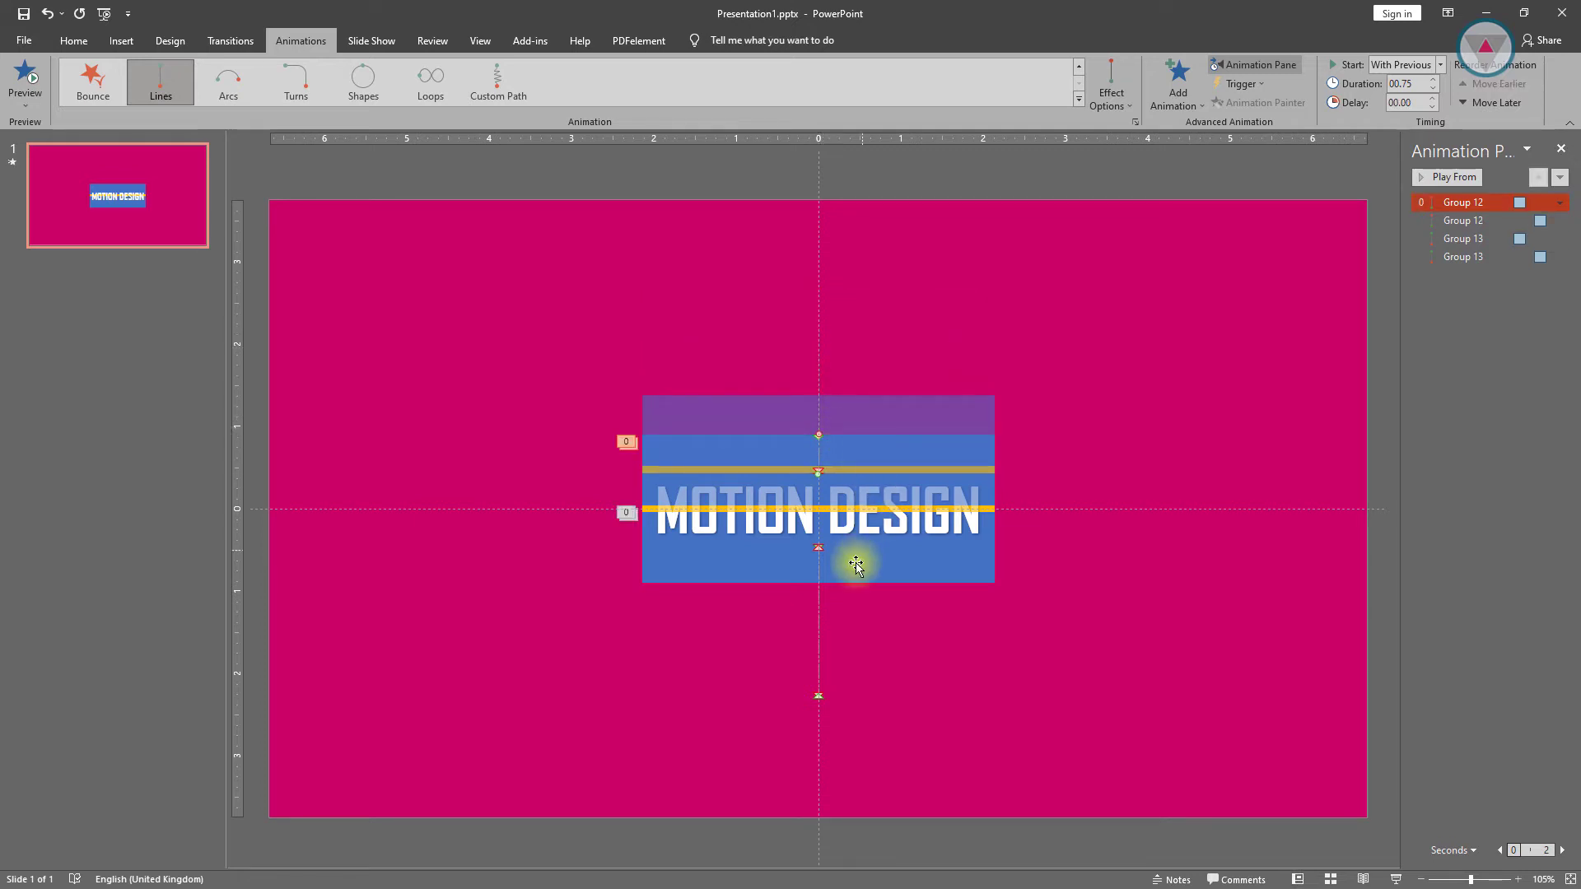
Shorten both Group 13 motion paths up toward the title and preview the slide
click(821, 697)
drag(822, 696, 833, 576)
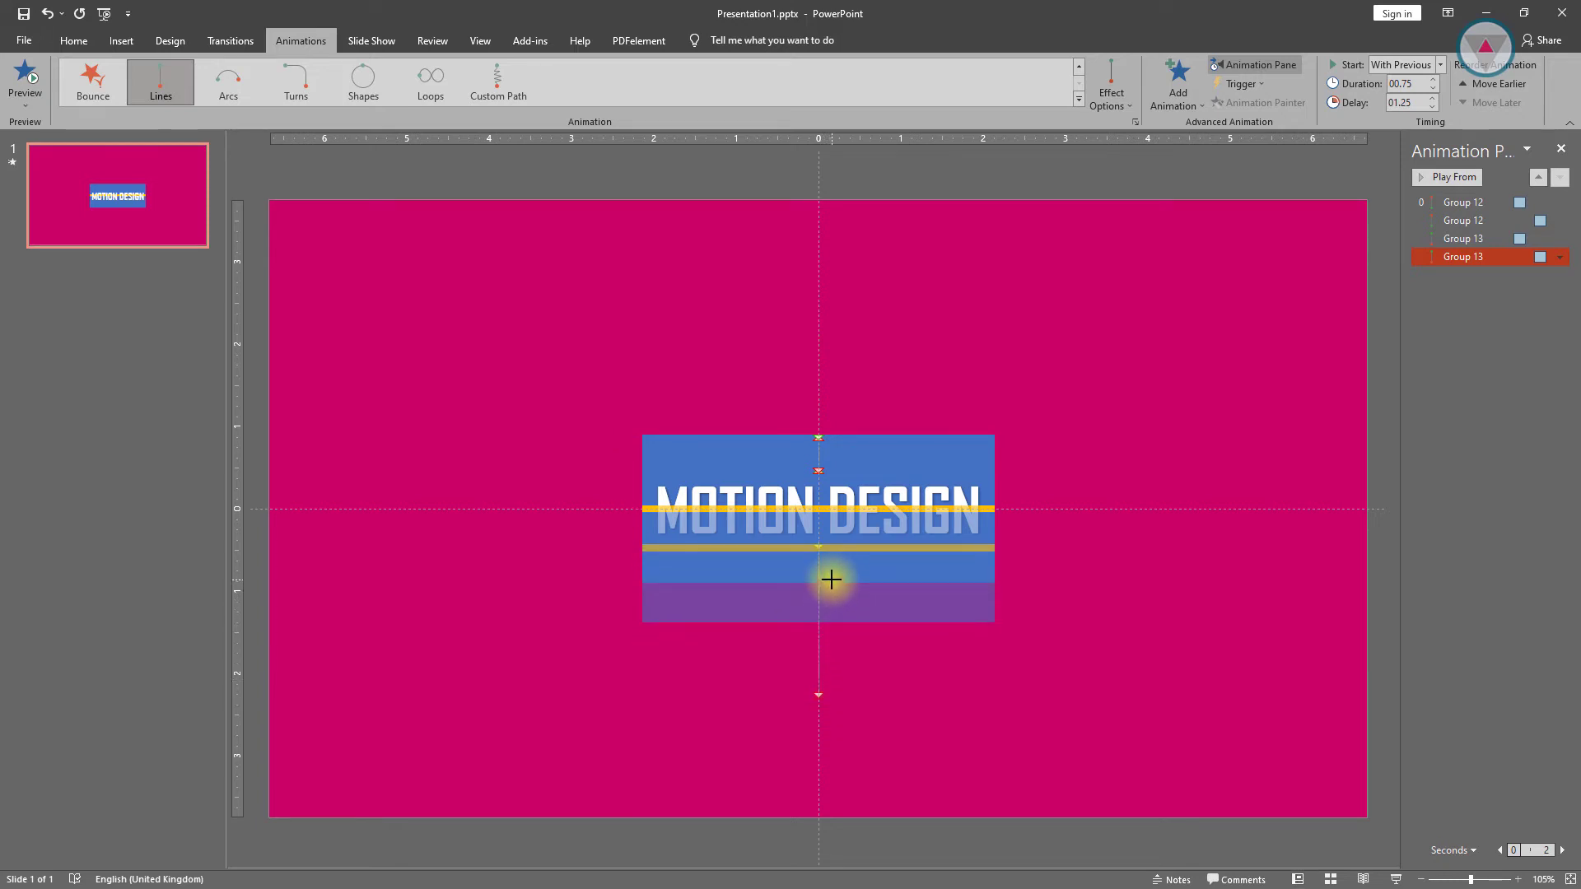
click(818, 697)
drag(819, 697, 836, 585)
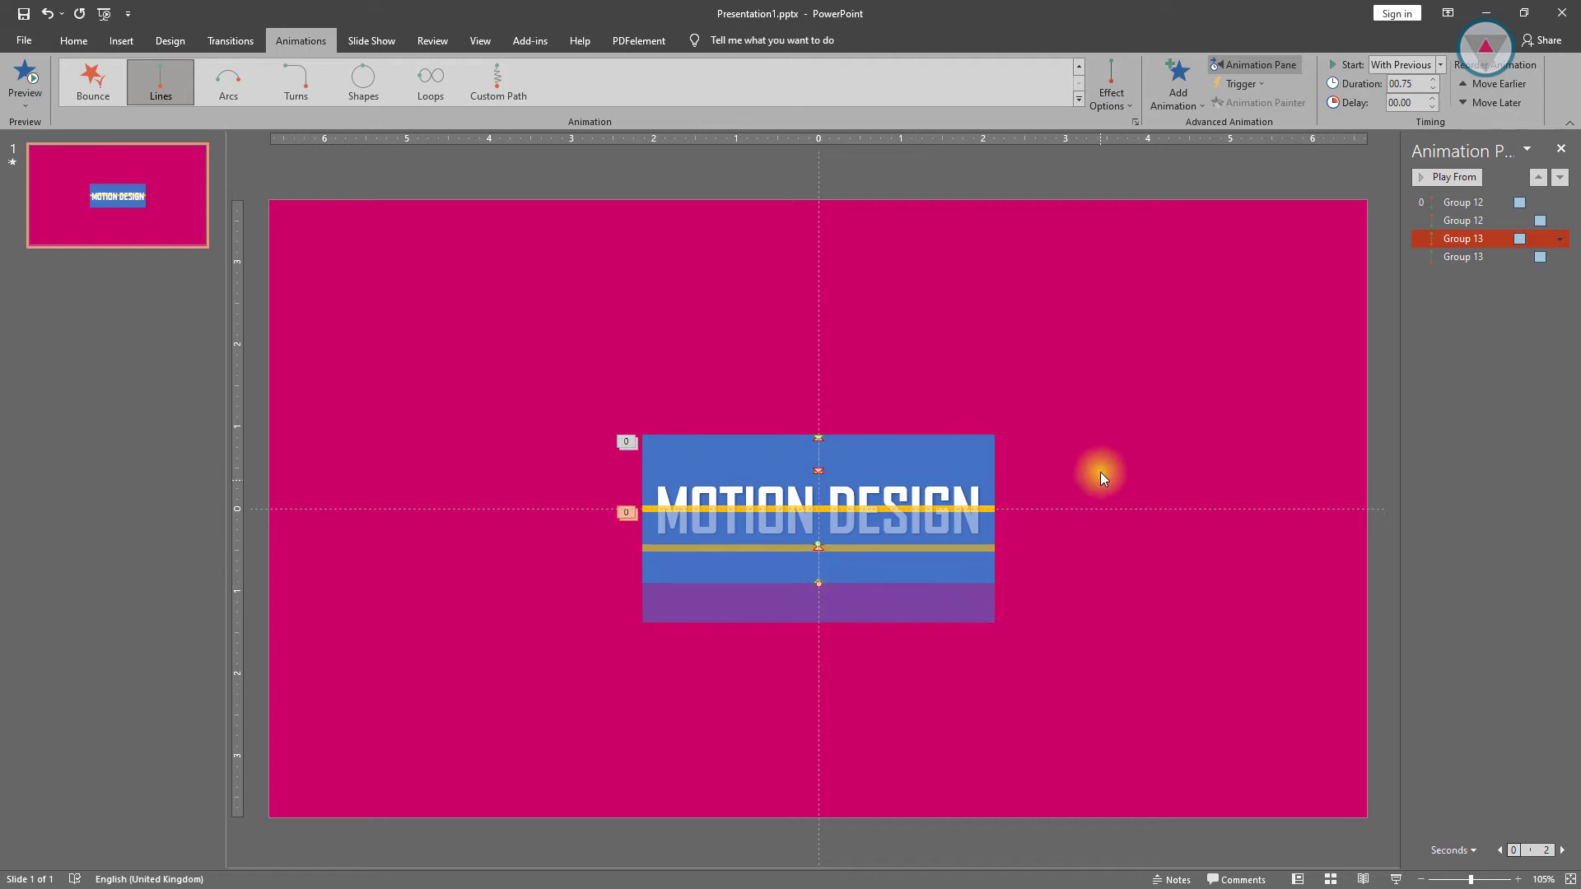
click(1149, 347)
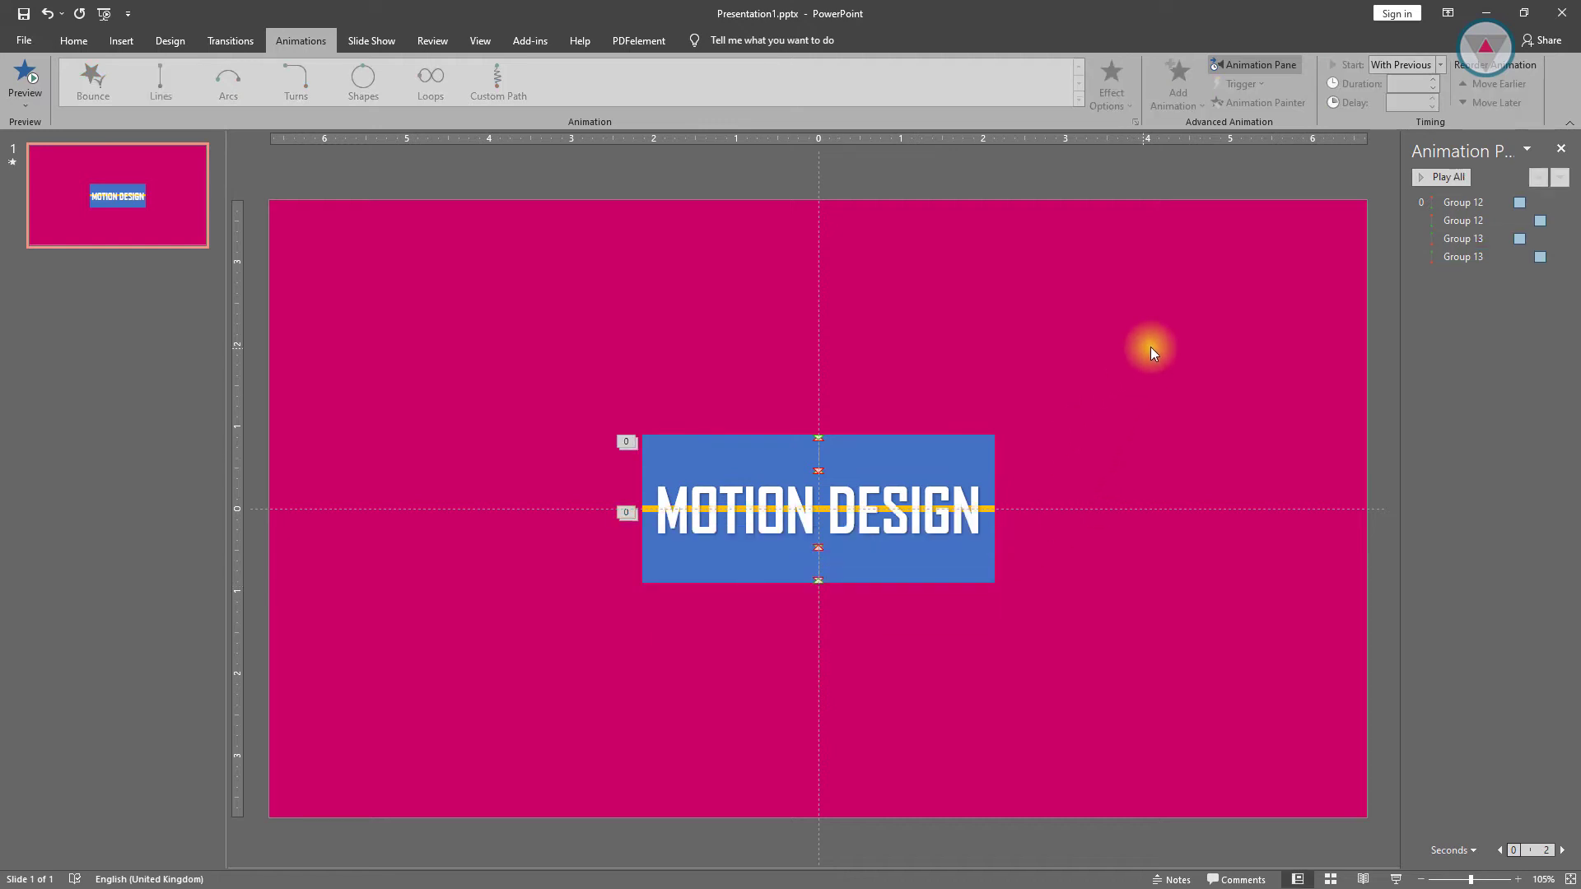
click(1422, 186)
Add two Lines motion paths to the MOTION word and select its first animation
click(921, 506)
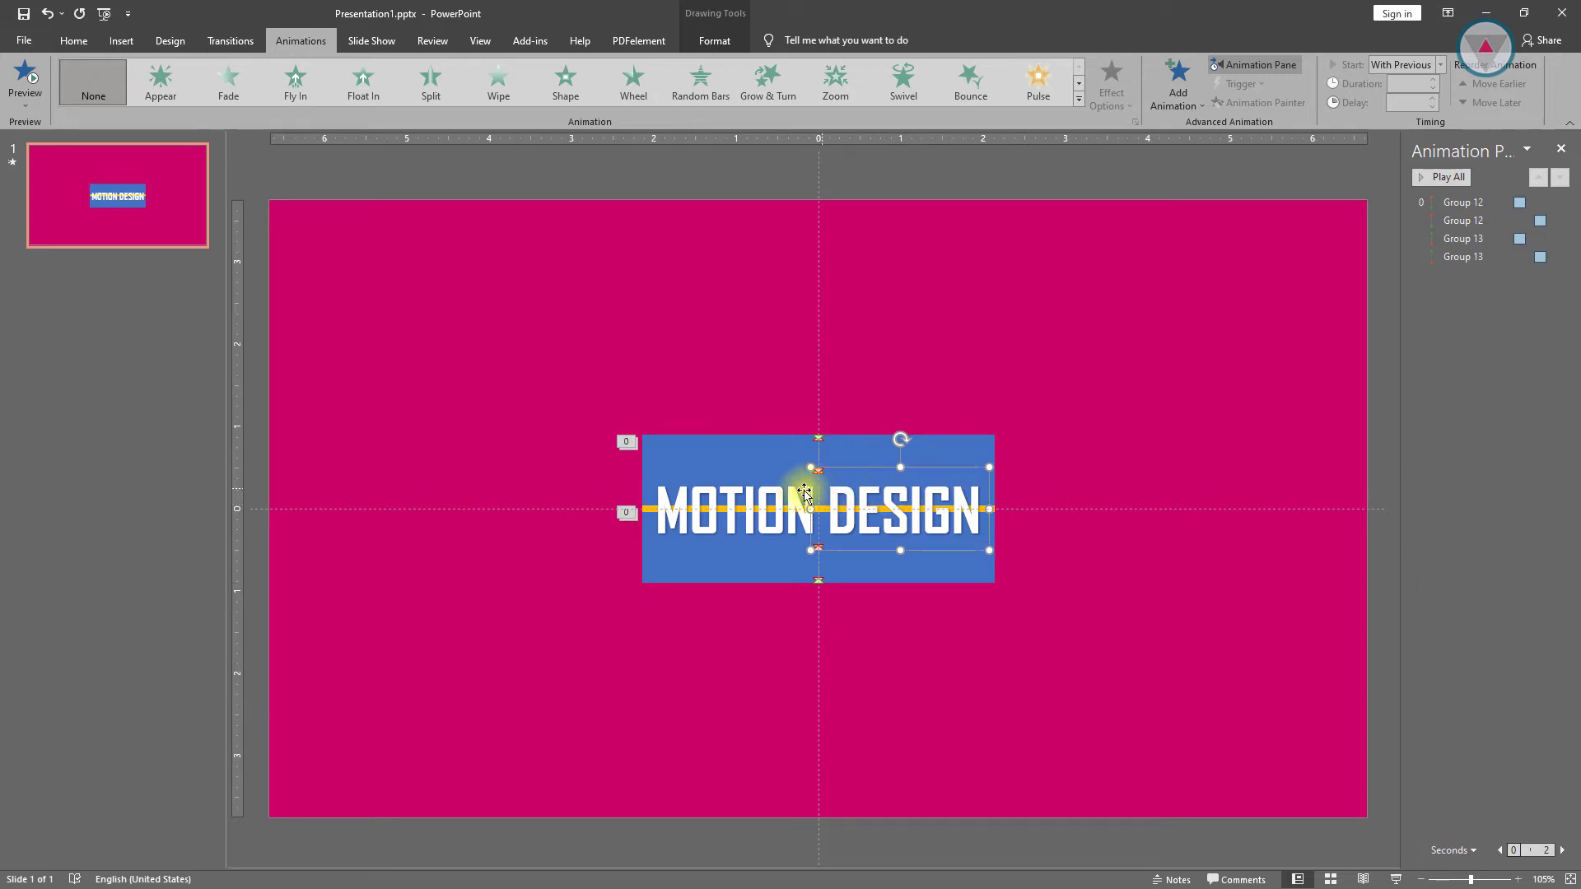
click(762, 482)
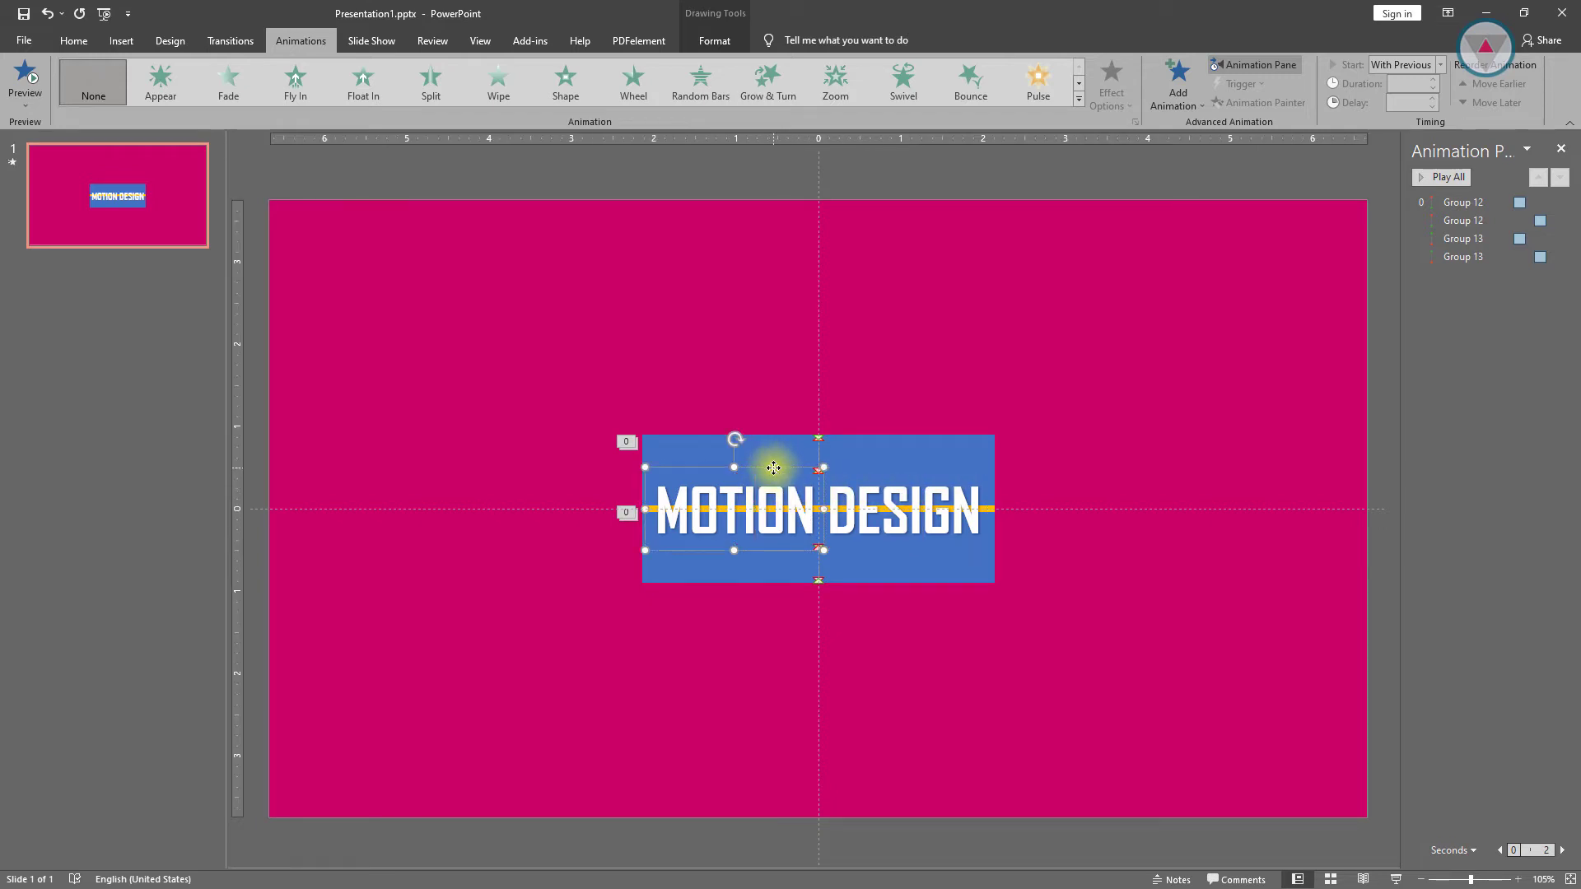
click(1172, 108)
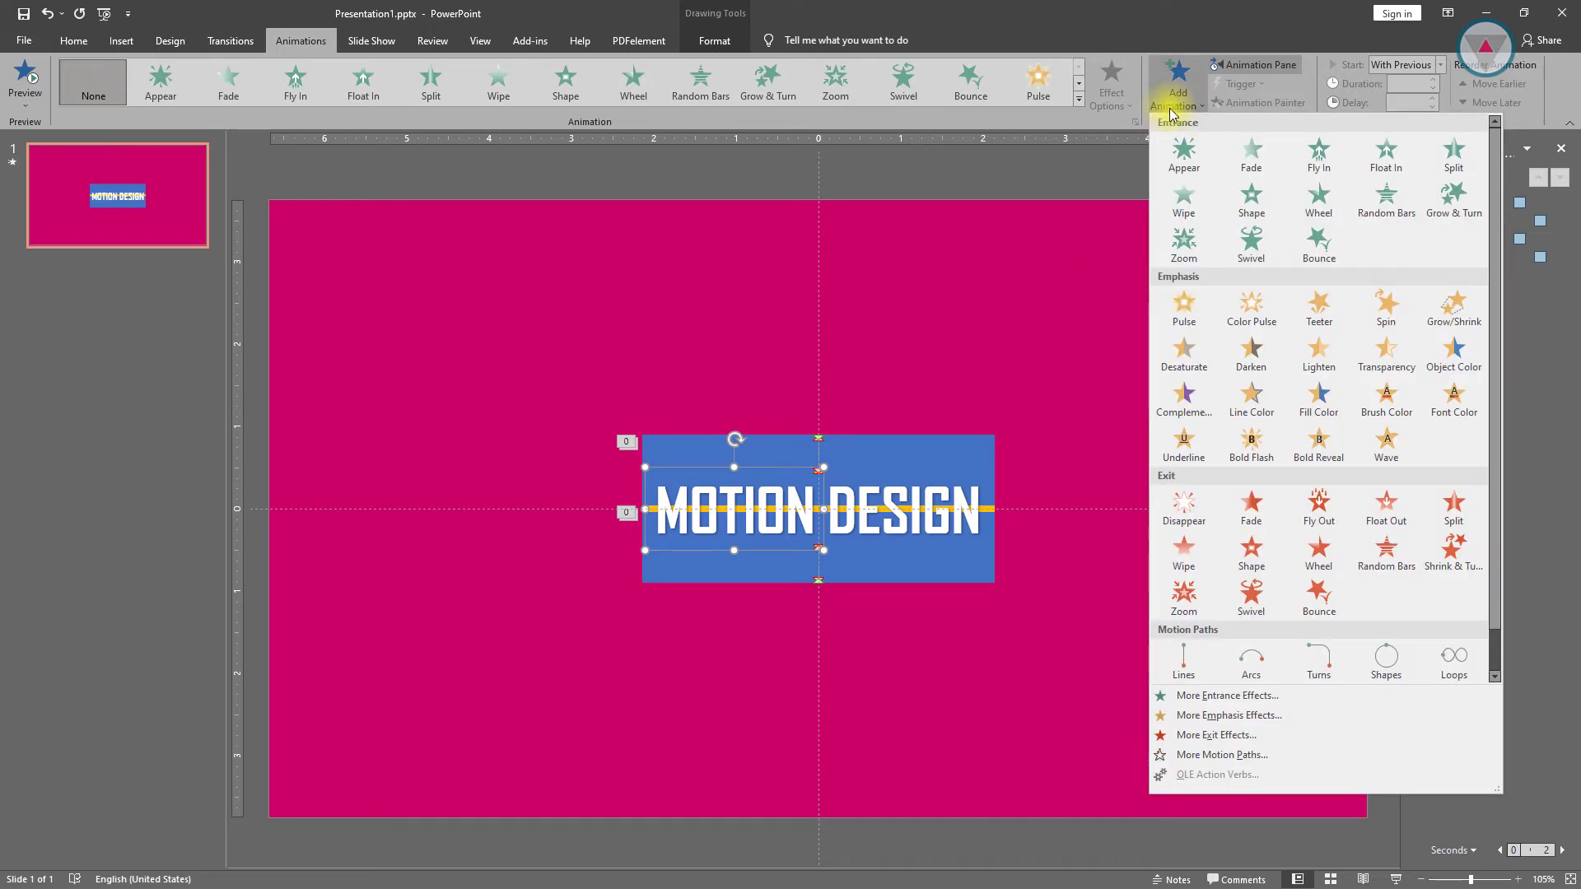
click(1183, 655)
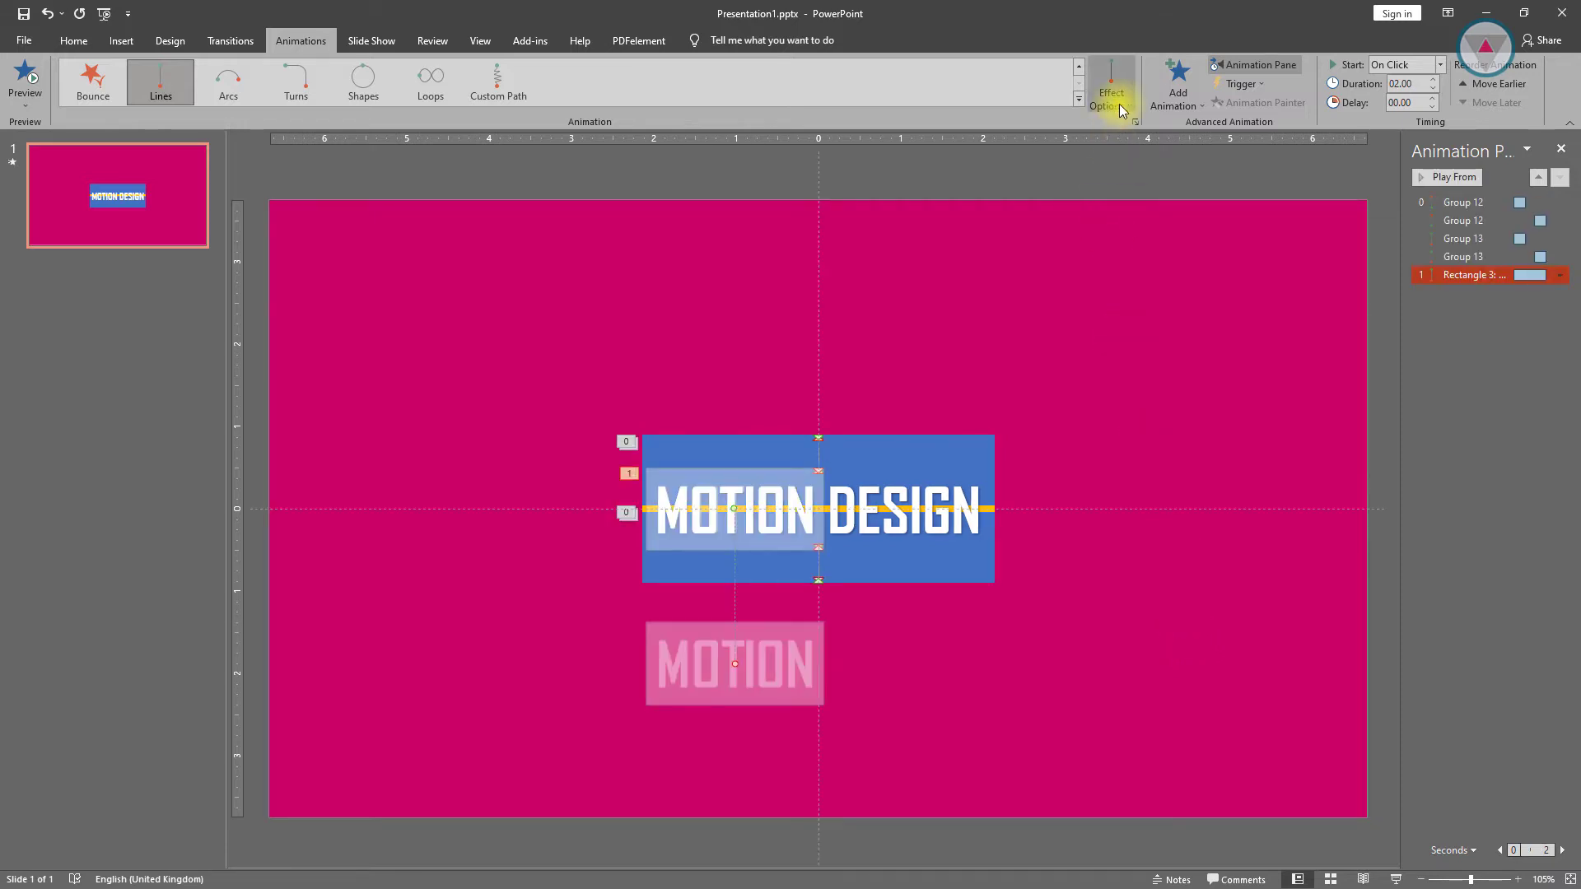
click(1173, 91)
click(1198, 650)
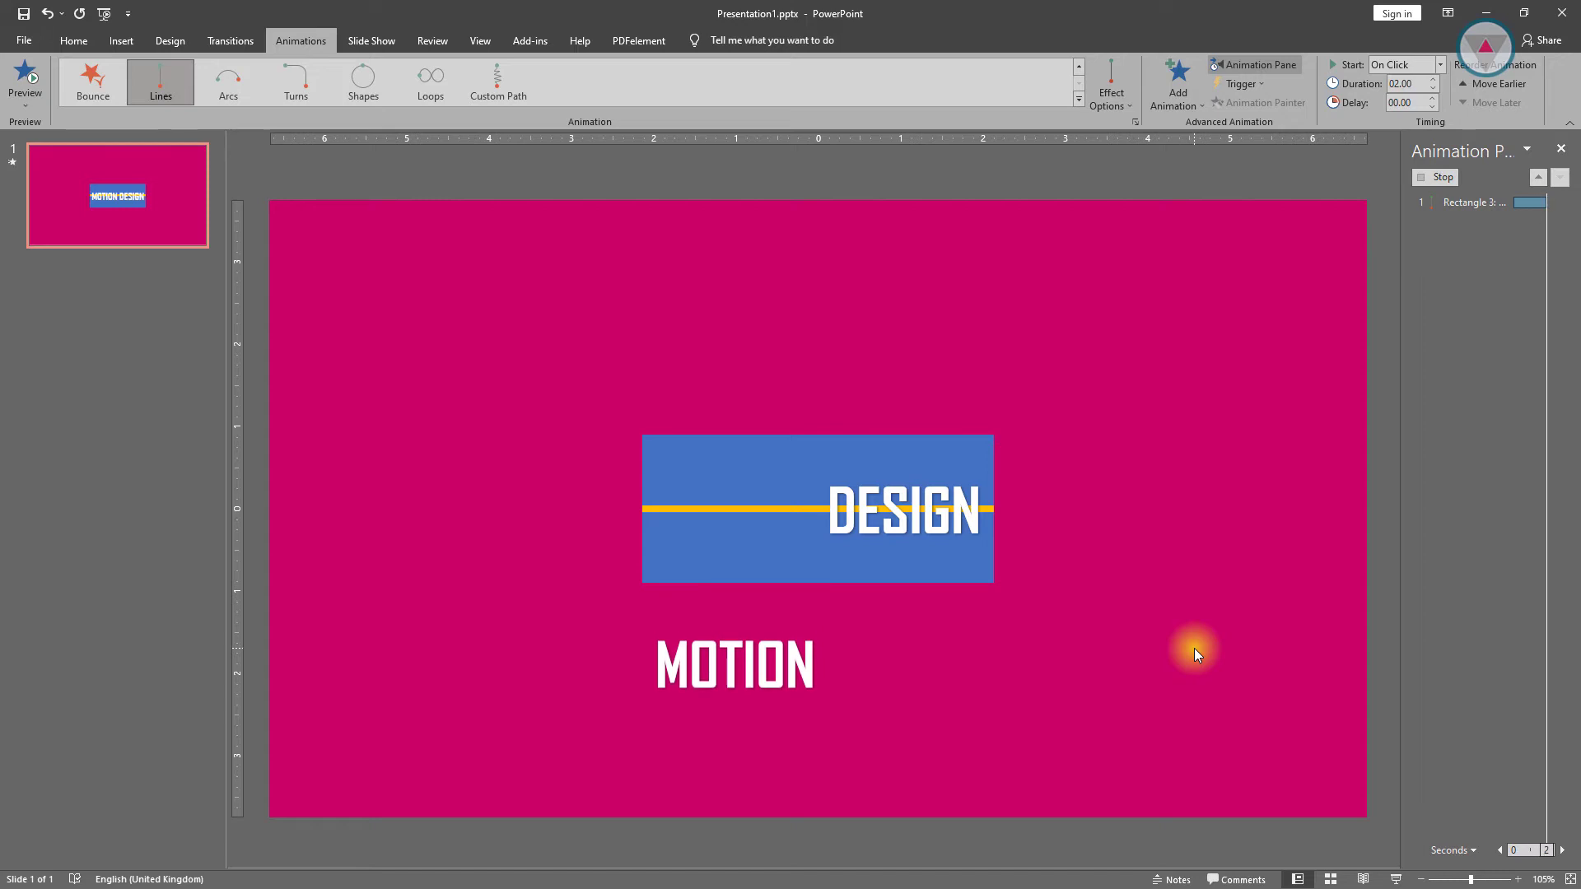
ctrl+click(1463, 276)
click(1463, 277)
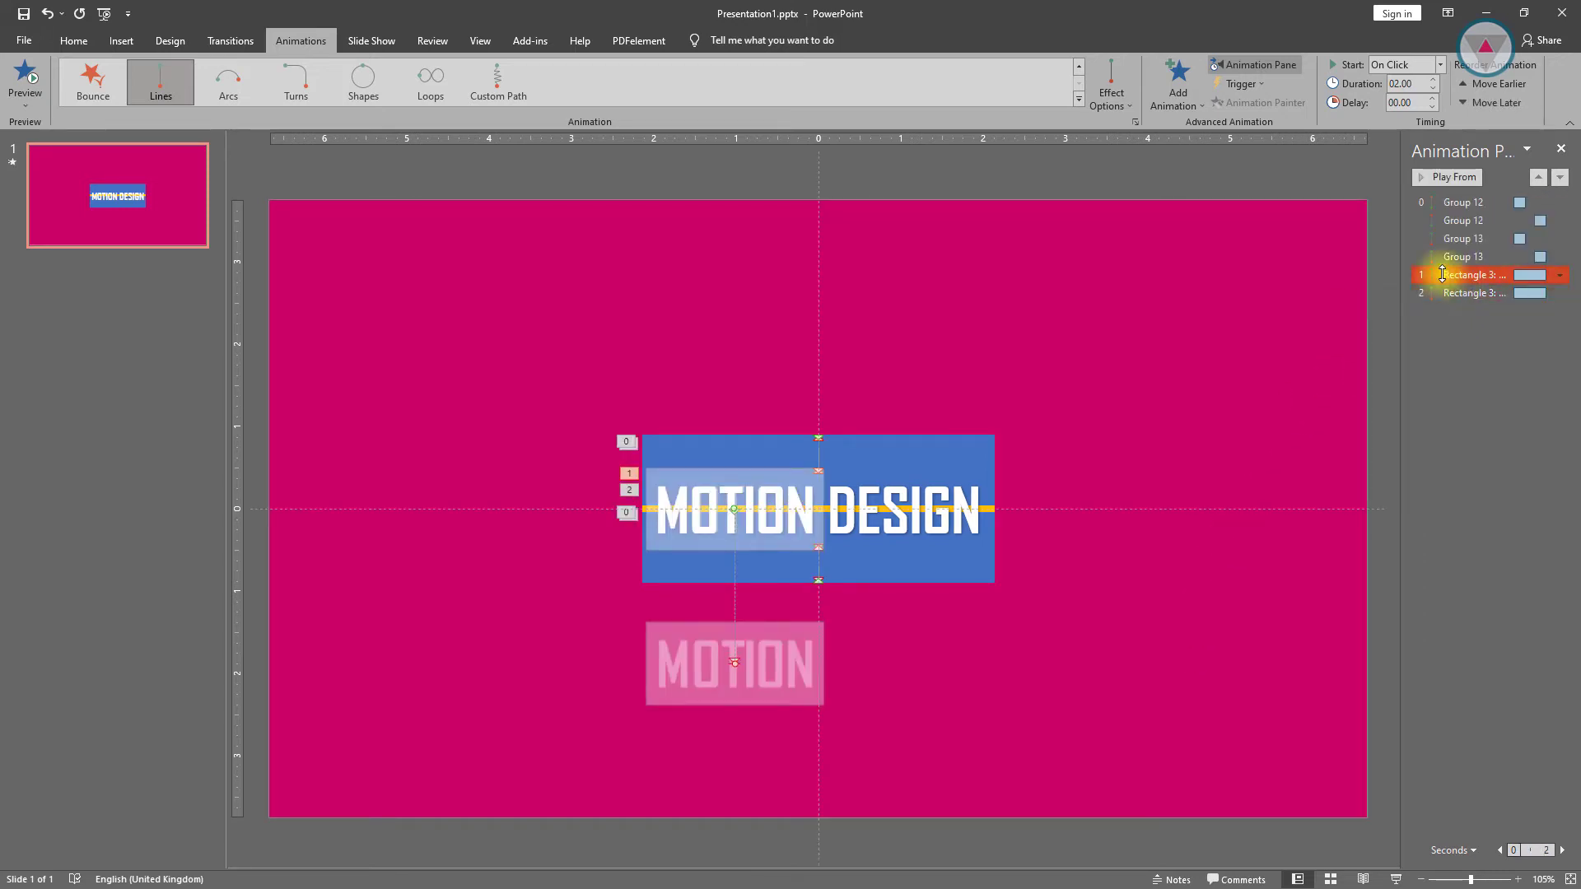
Set MOTION's first Lines path direction to Up and reverse its path direction
click(1113, 103)
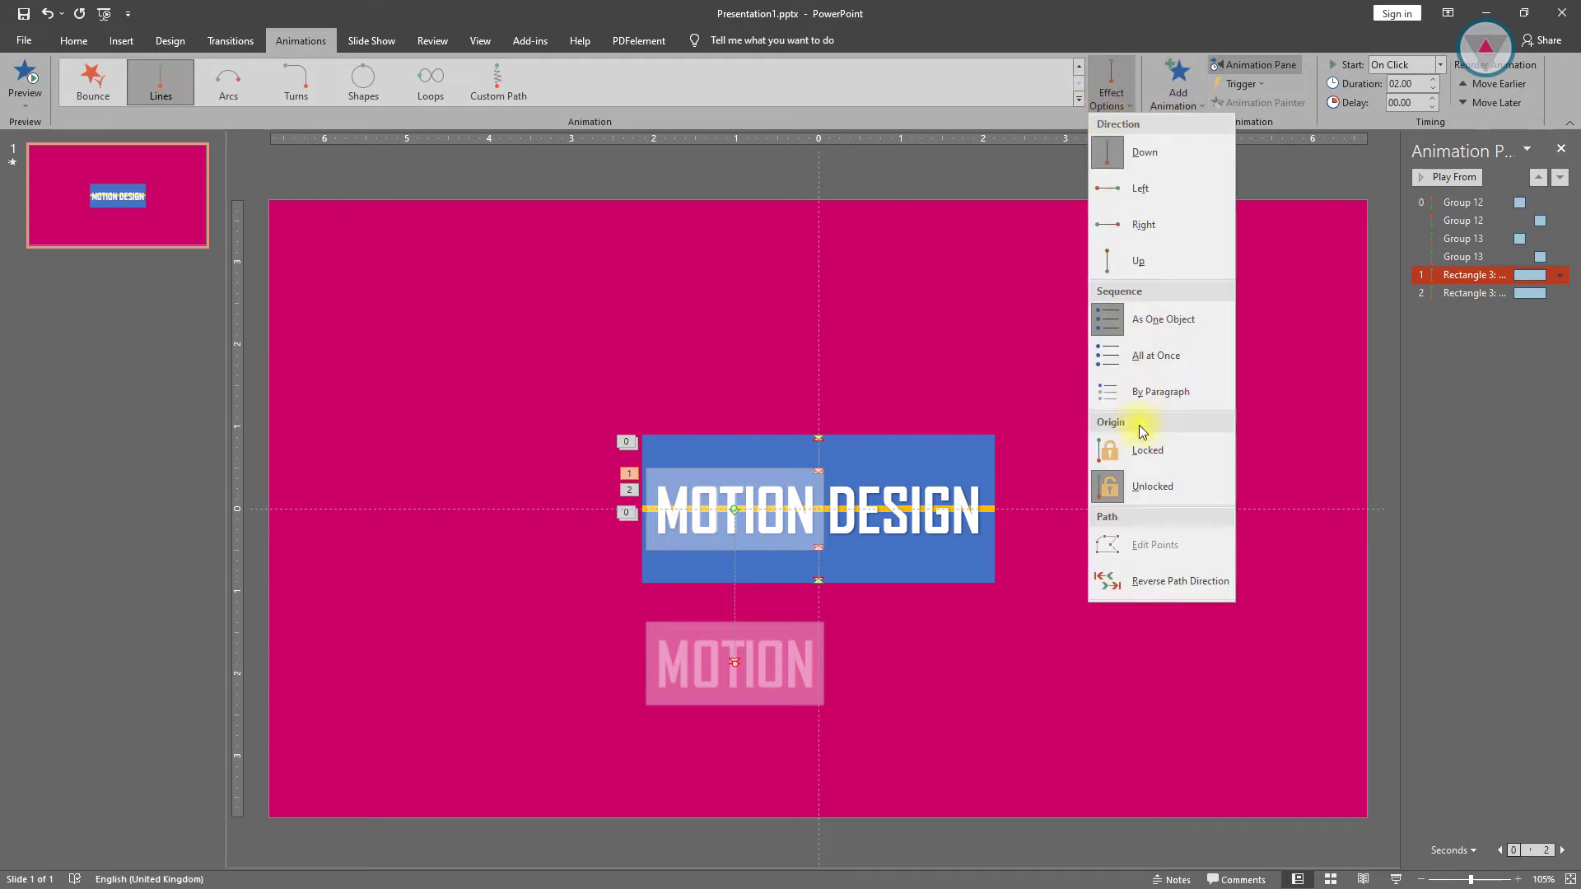
click(1133, 264)
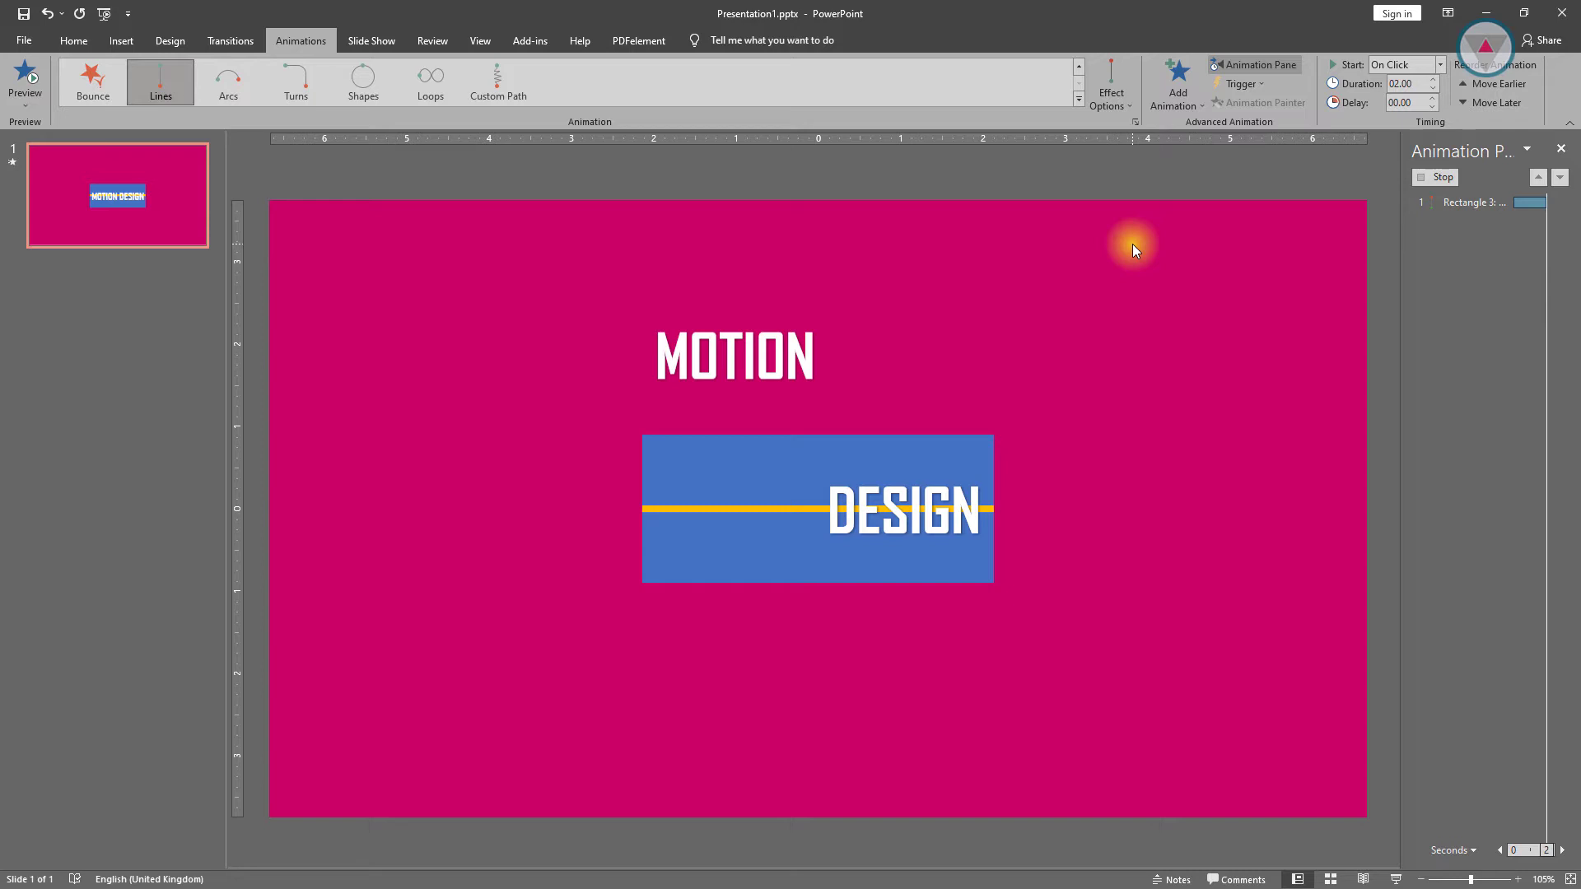
click(1110, 94)
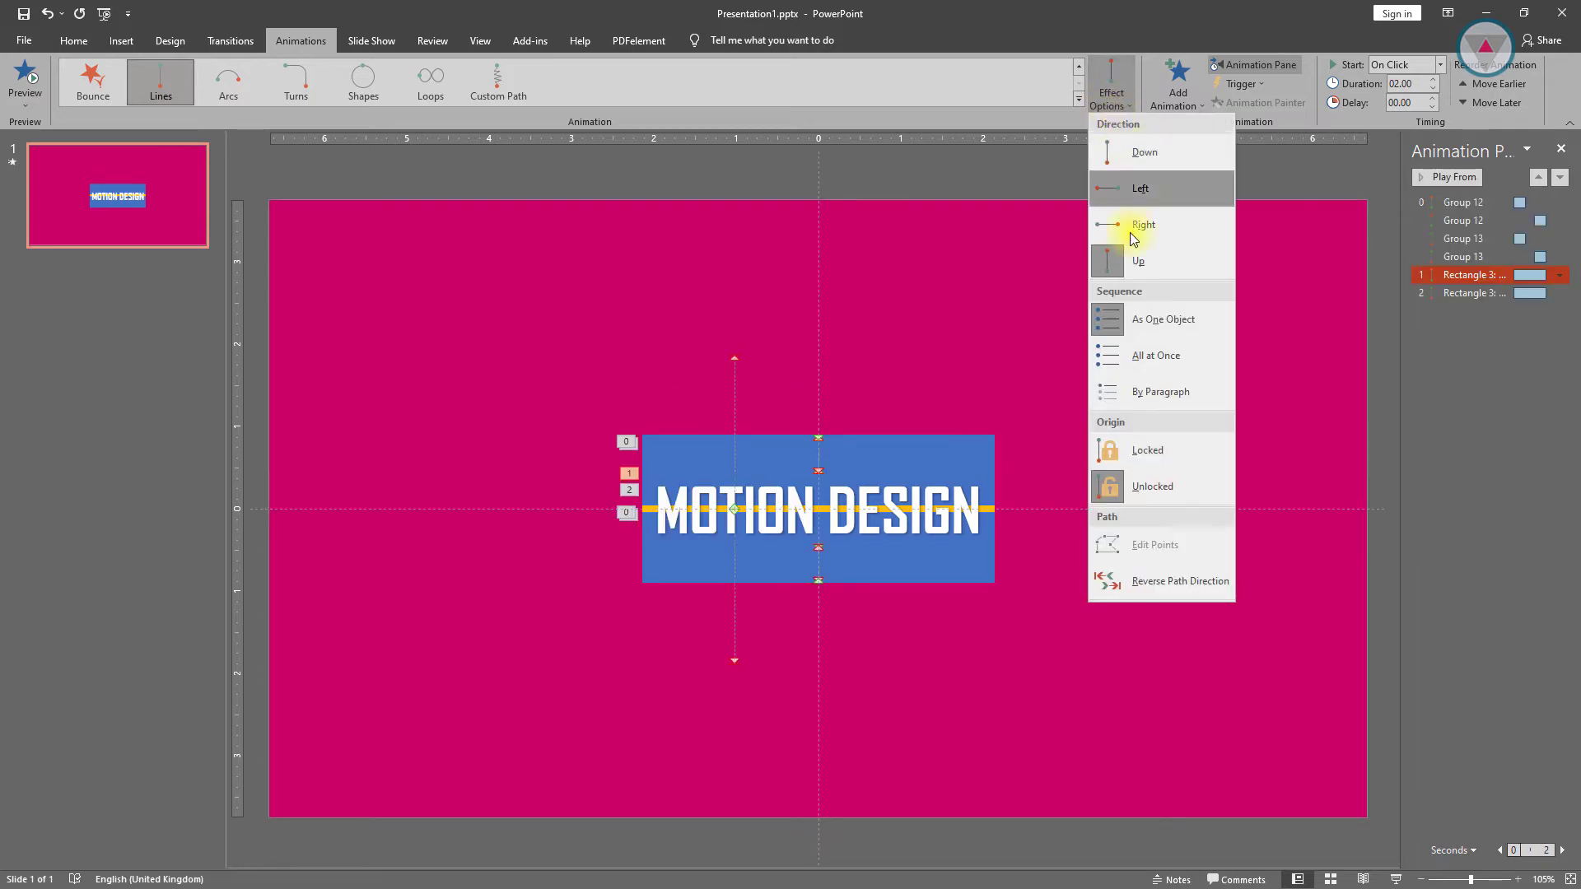
click(1138, 582)
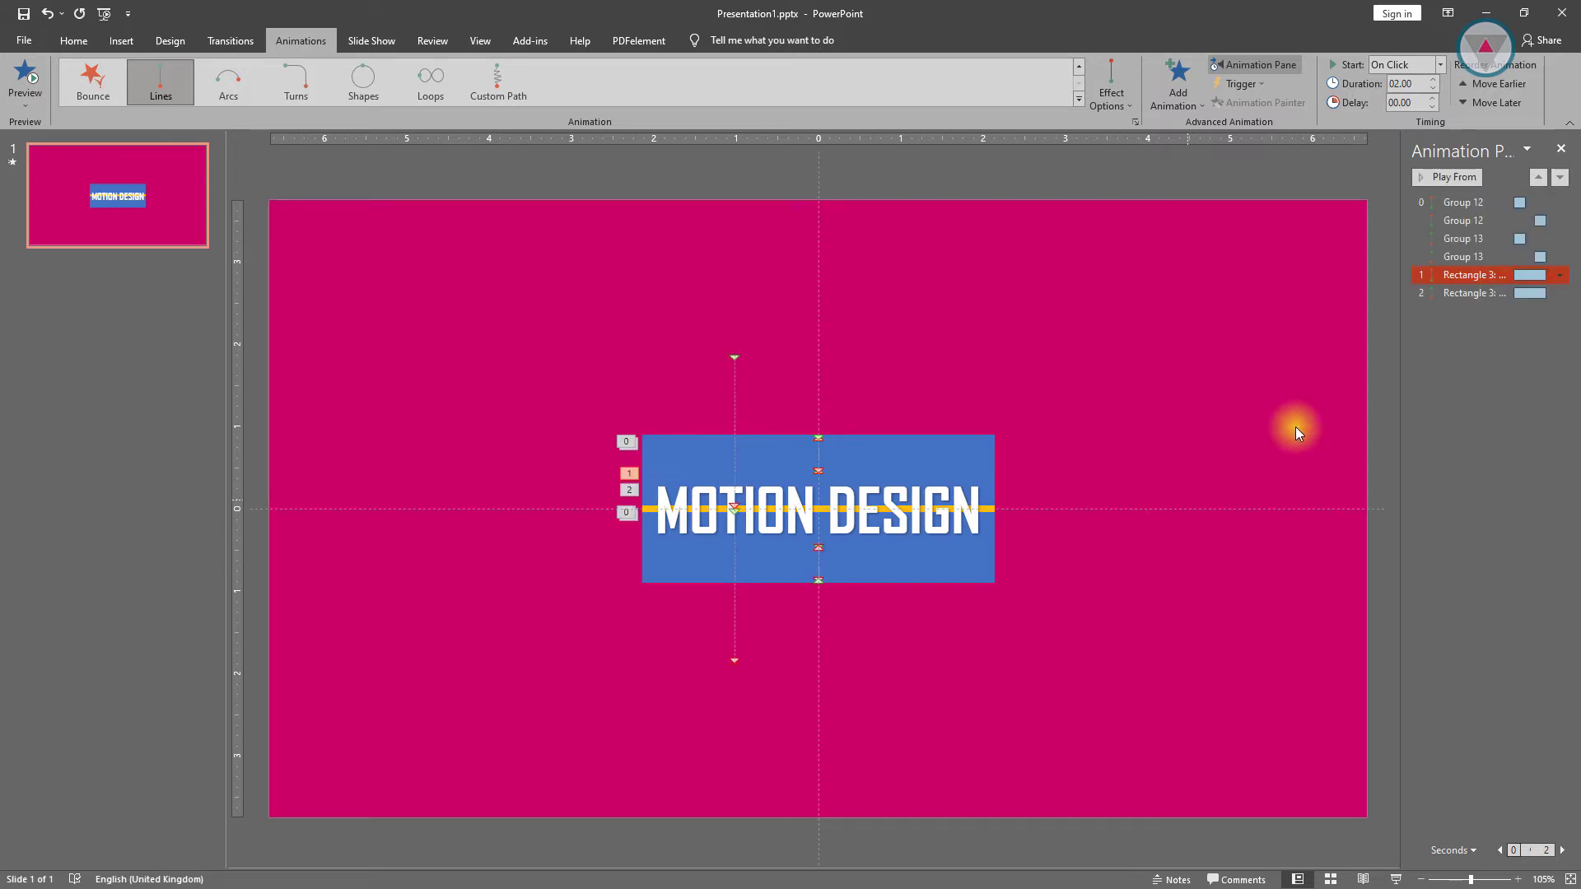
Set MOTION's second Lines path direction to Up
click(1458, 293)
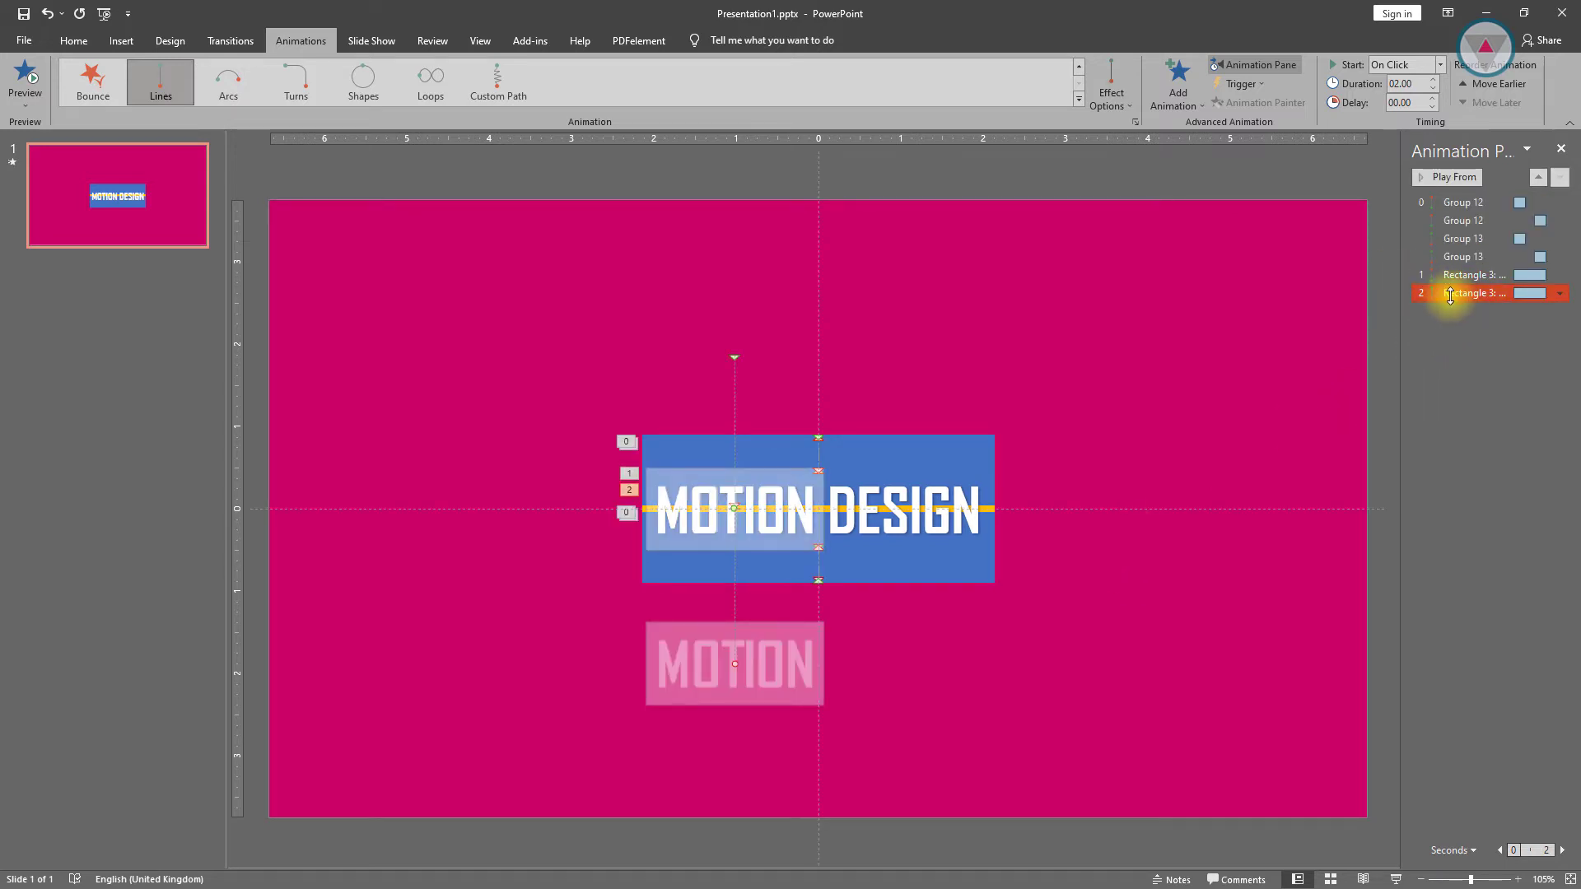
click(1112, 92)
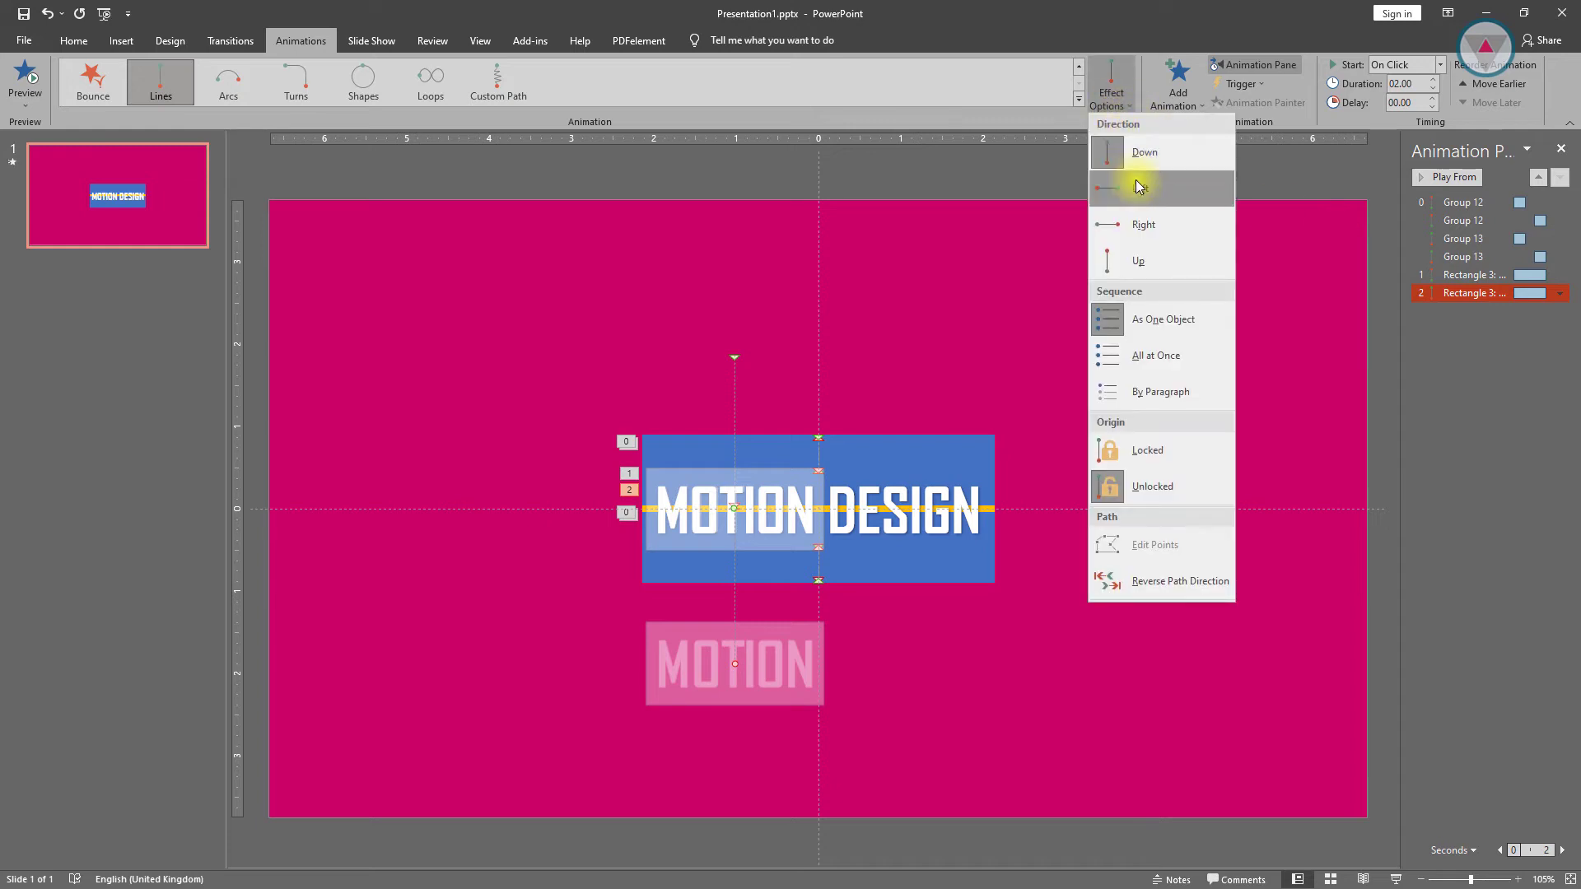
click(1144, 259)
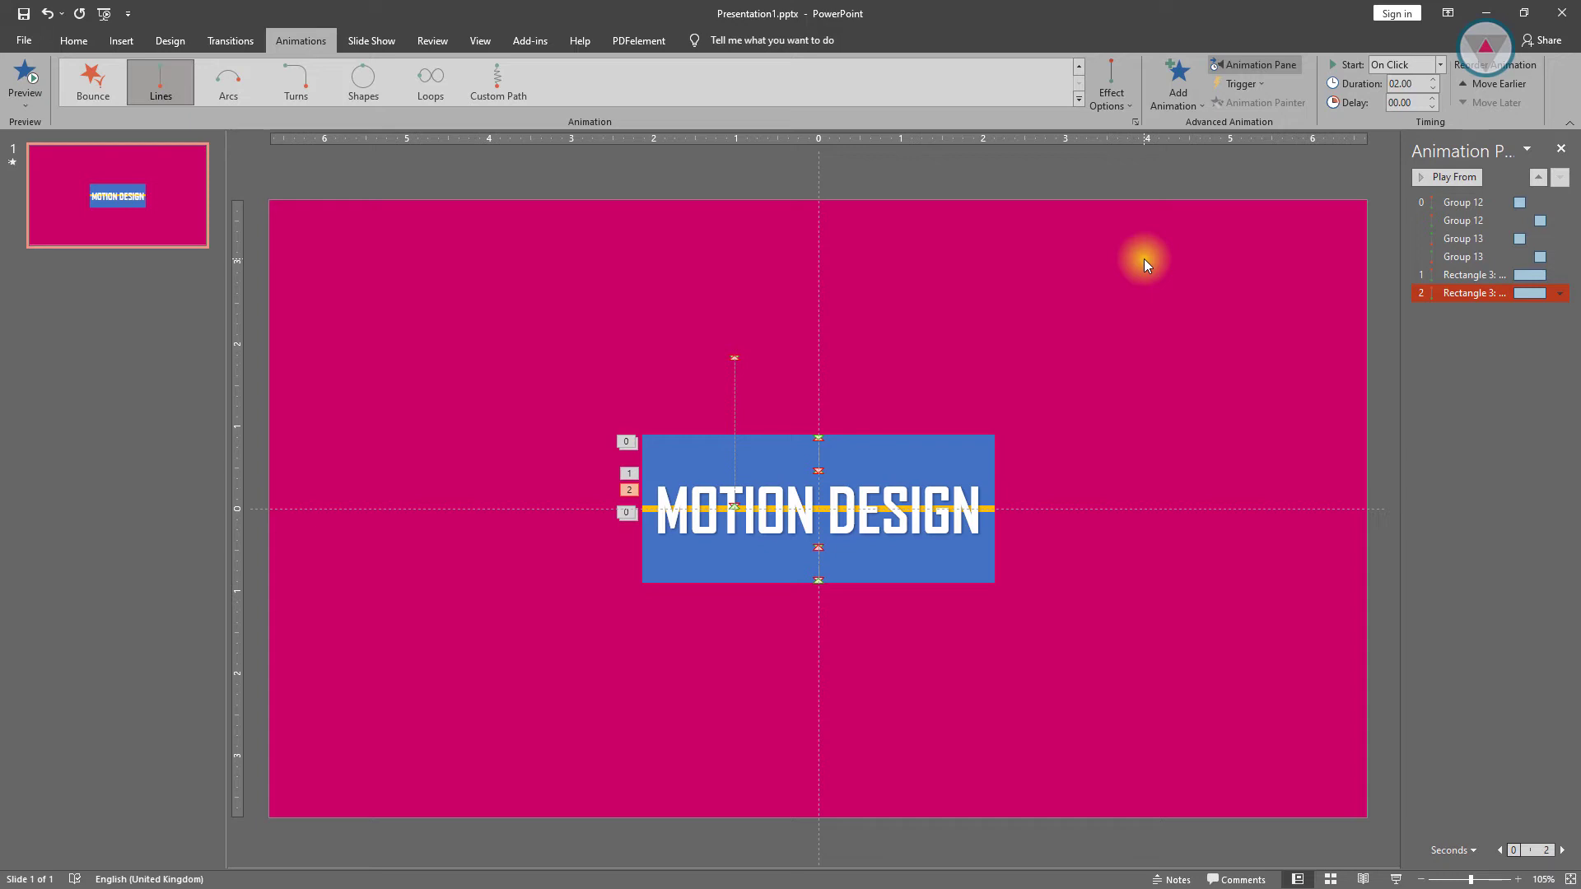
click(947, 477)
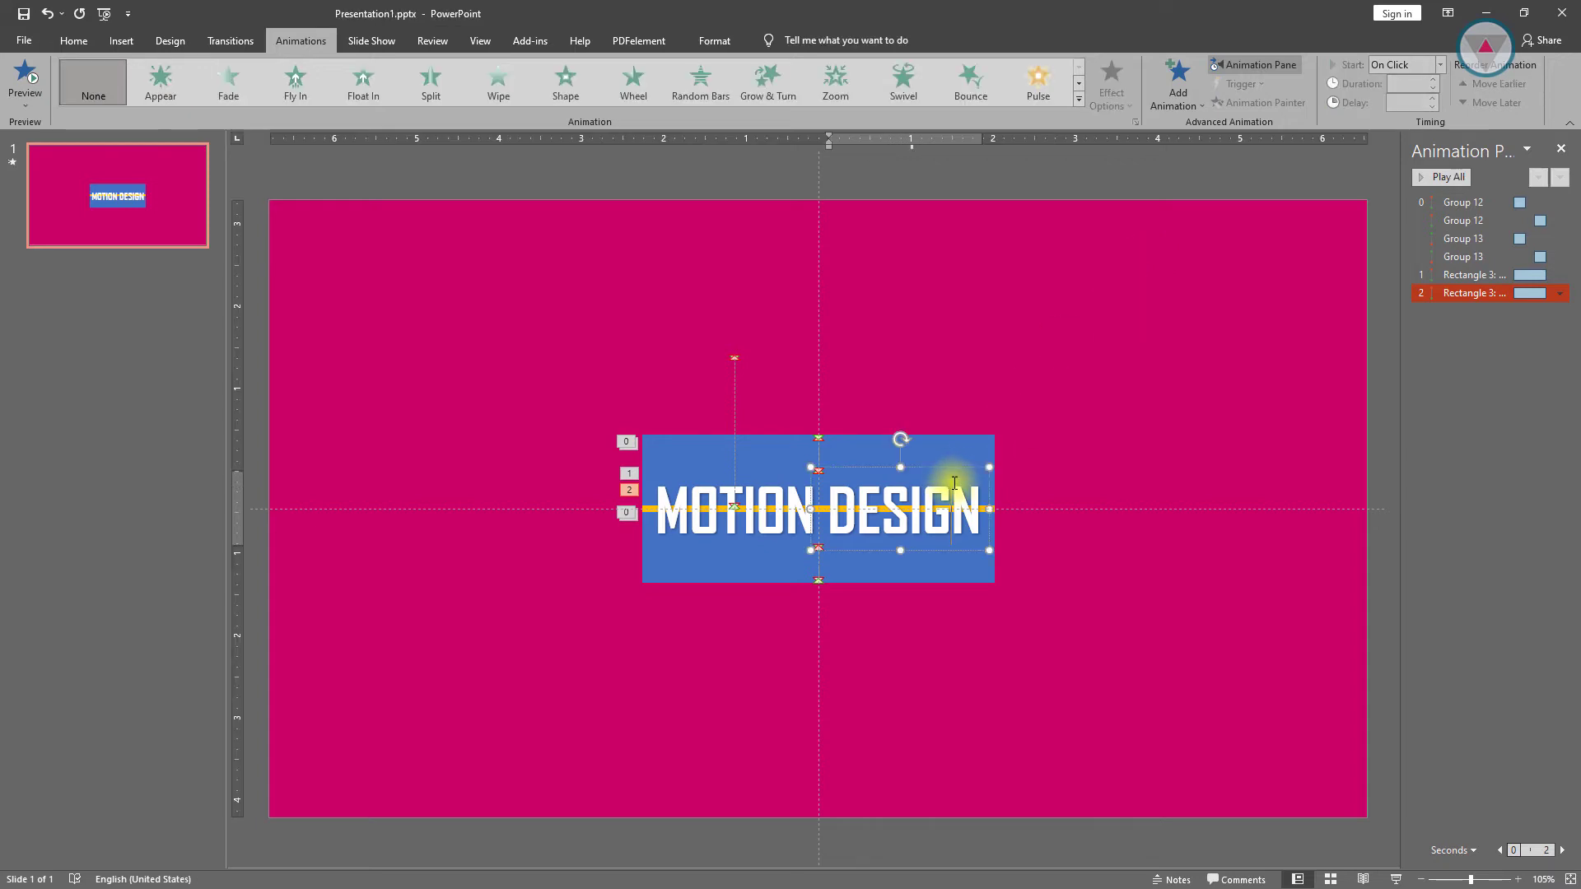
Add two Lines motion paths to the DESIGN text box
click(968, 469)
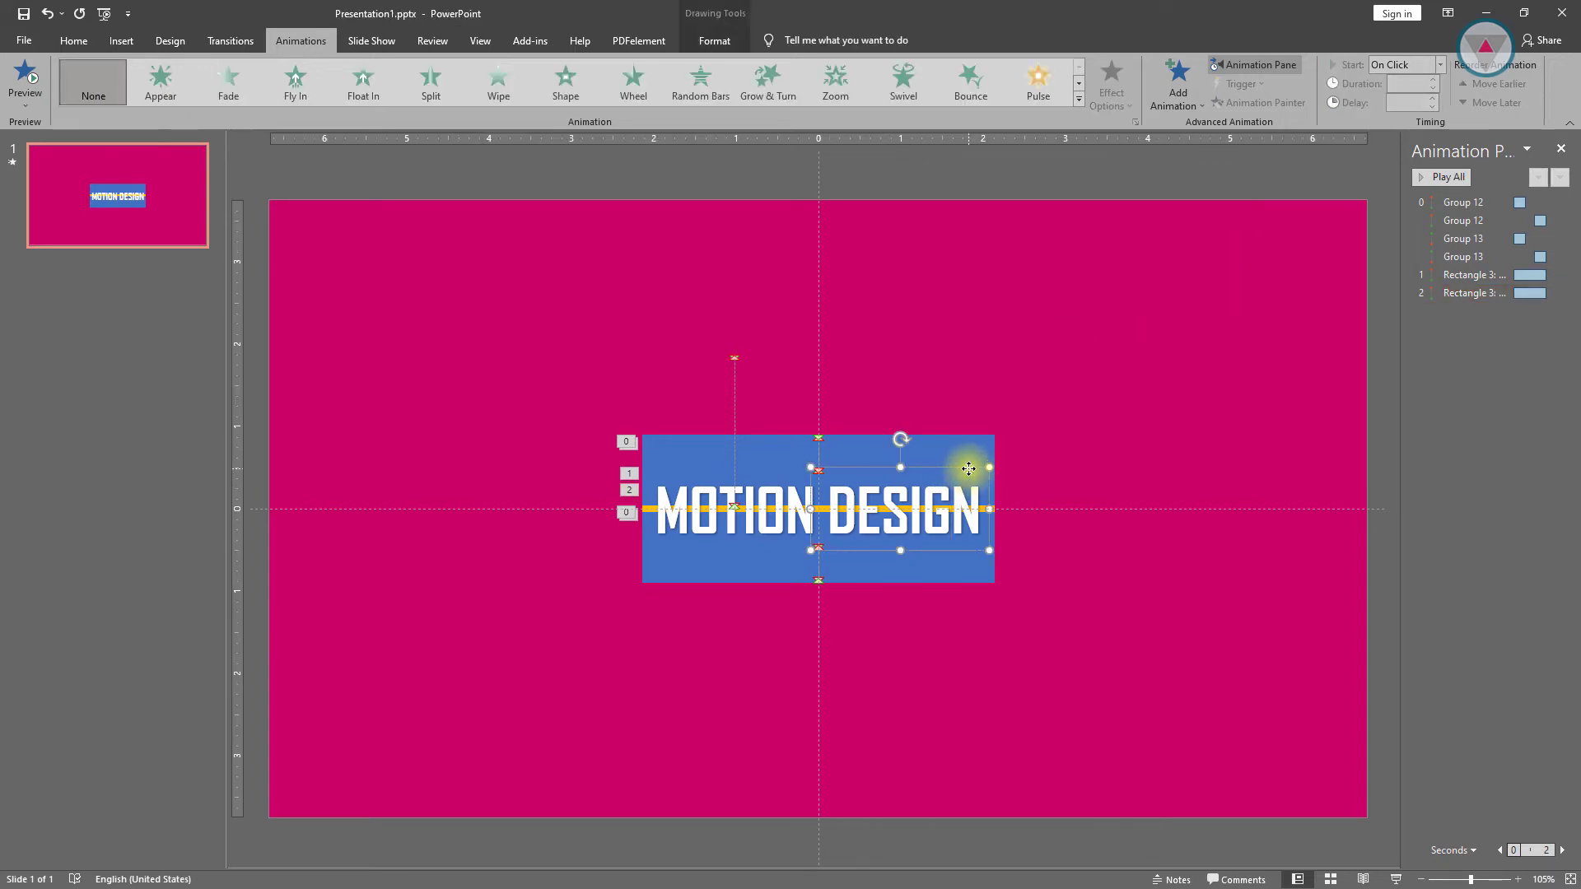
click(1170, 94)
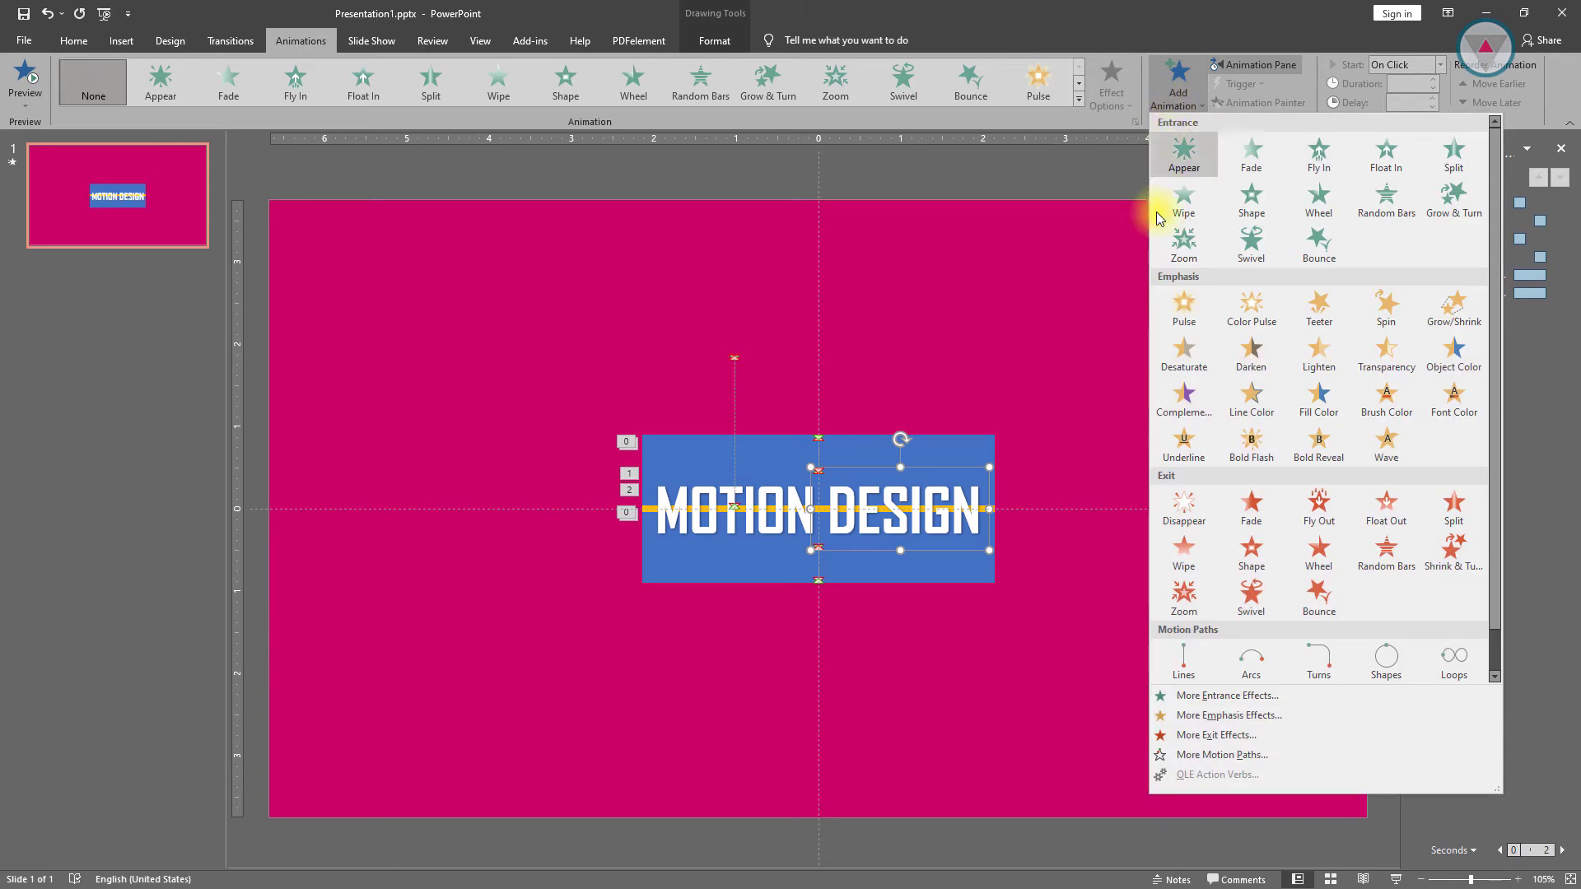
click(1164, 672)
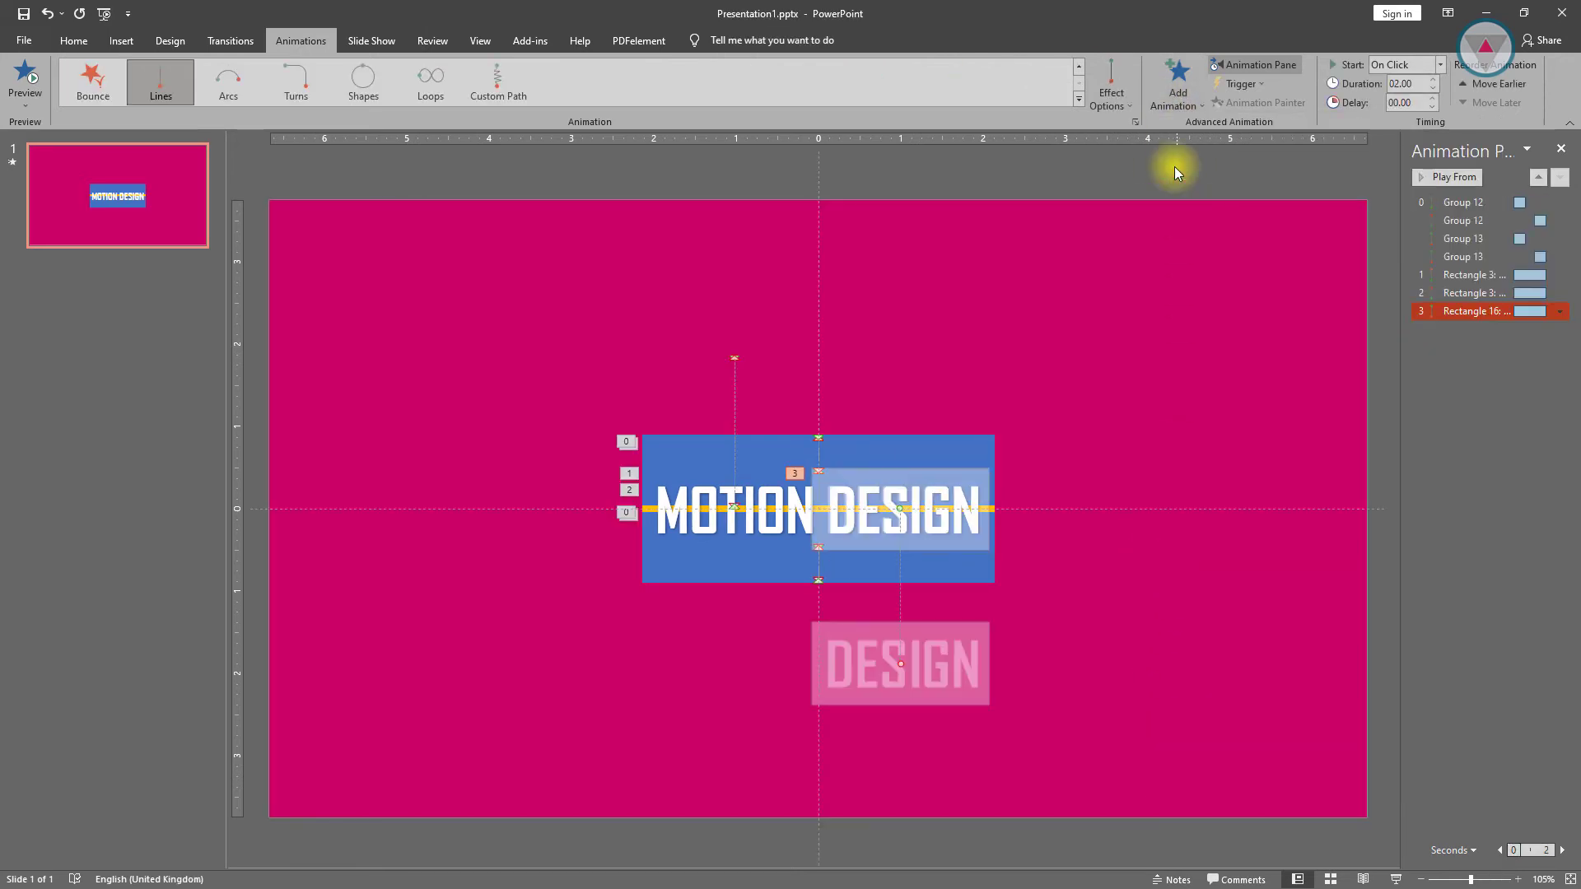
click(1178, 87)
click(1173, 672)
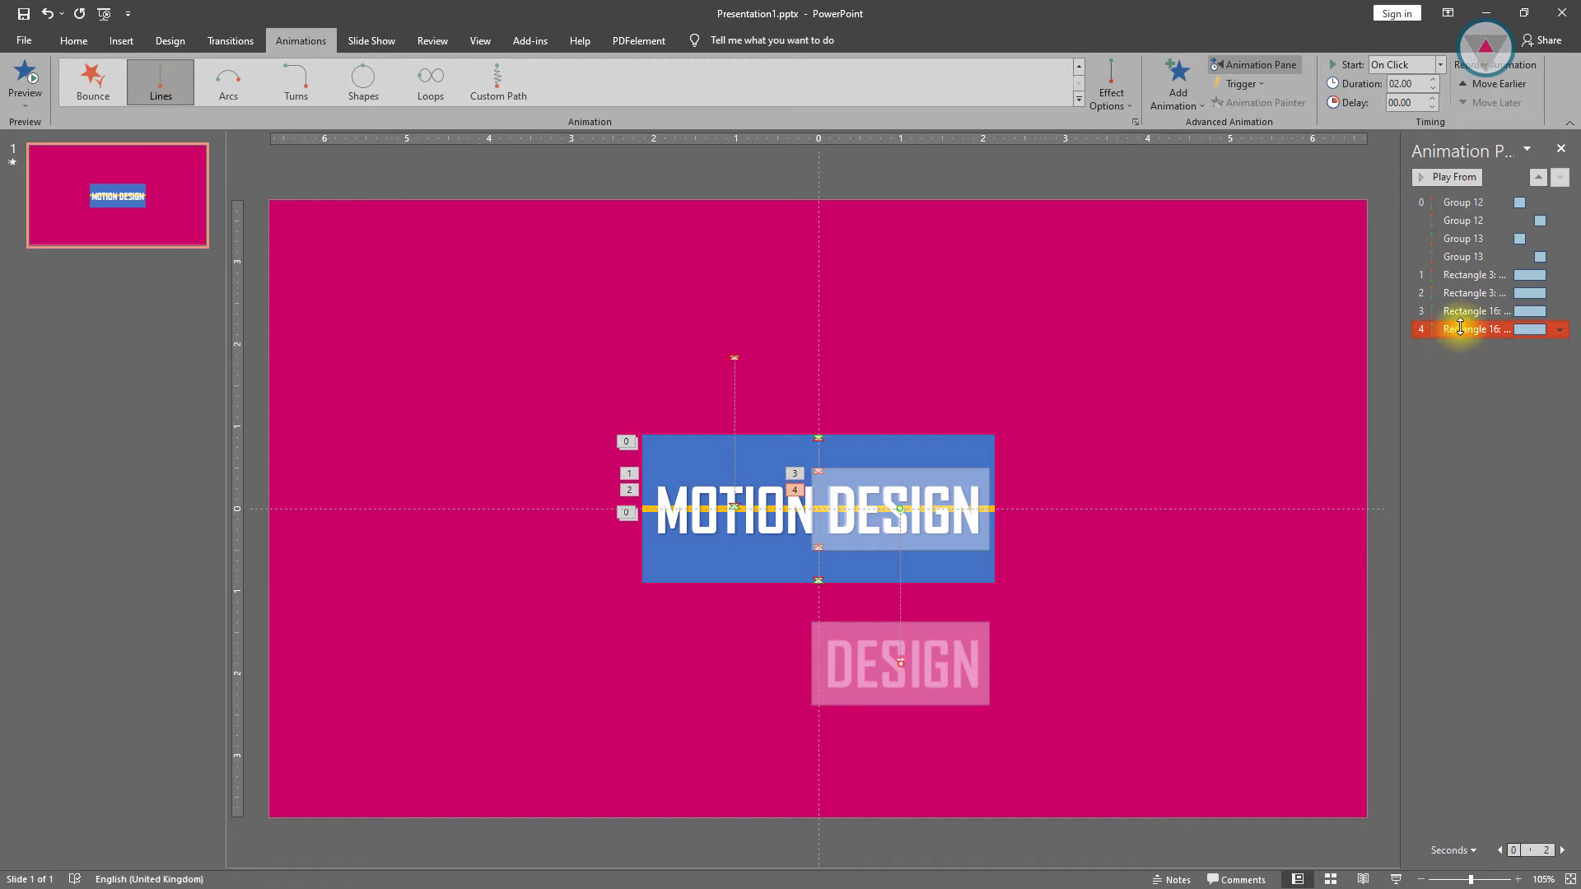
Reverse the path direction of DESIGN's first Lines motion path
click(1463, 316)
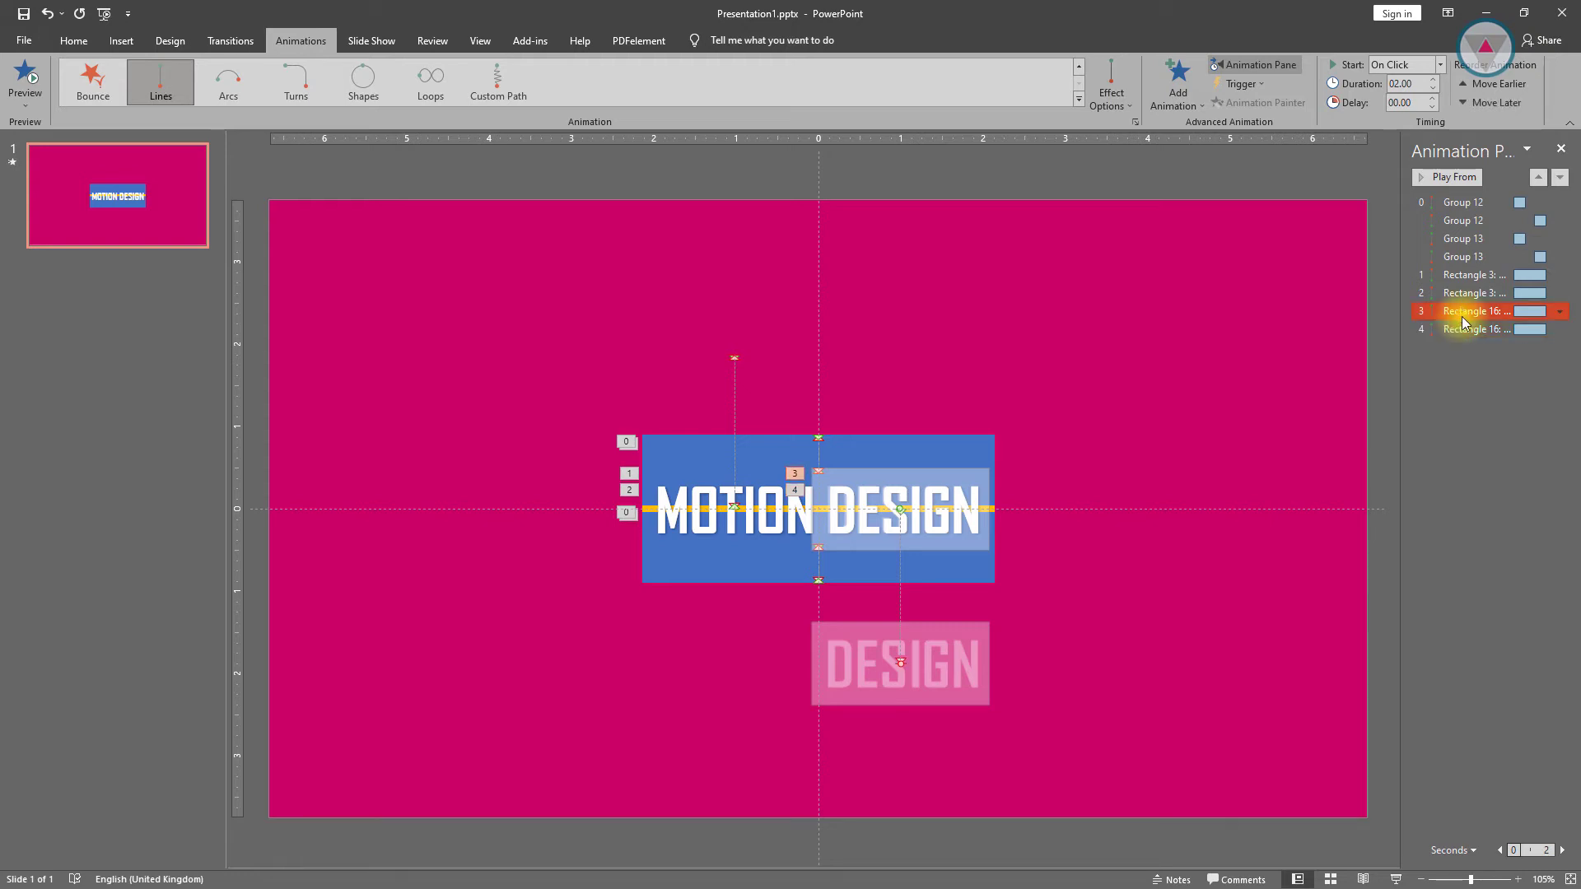
click(1118, 103)
click(1176, 579)
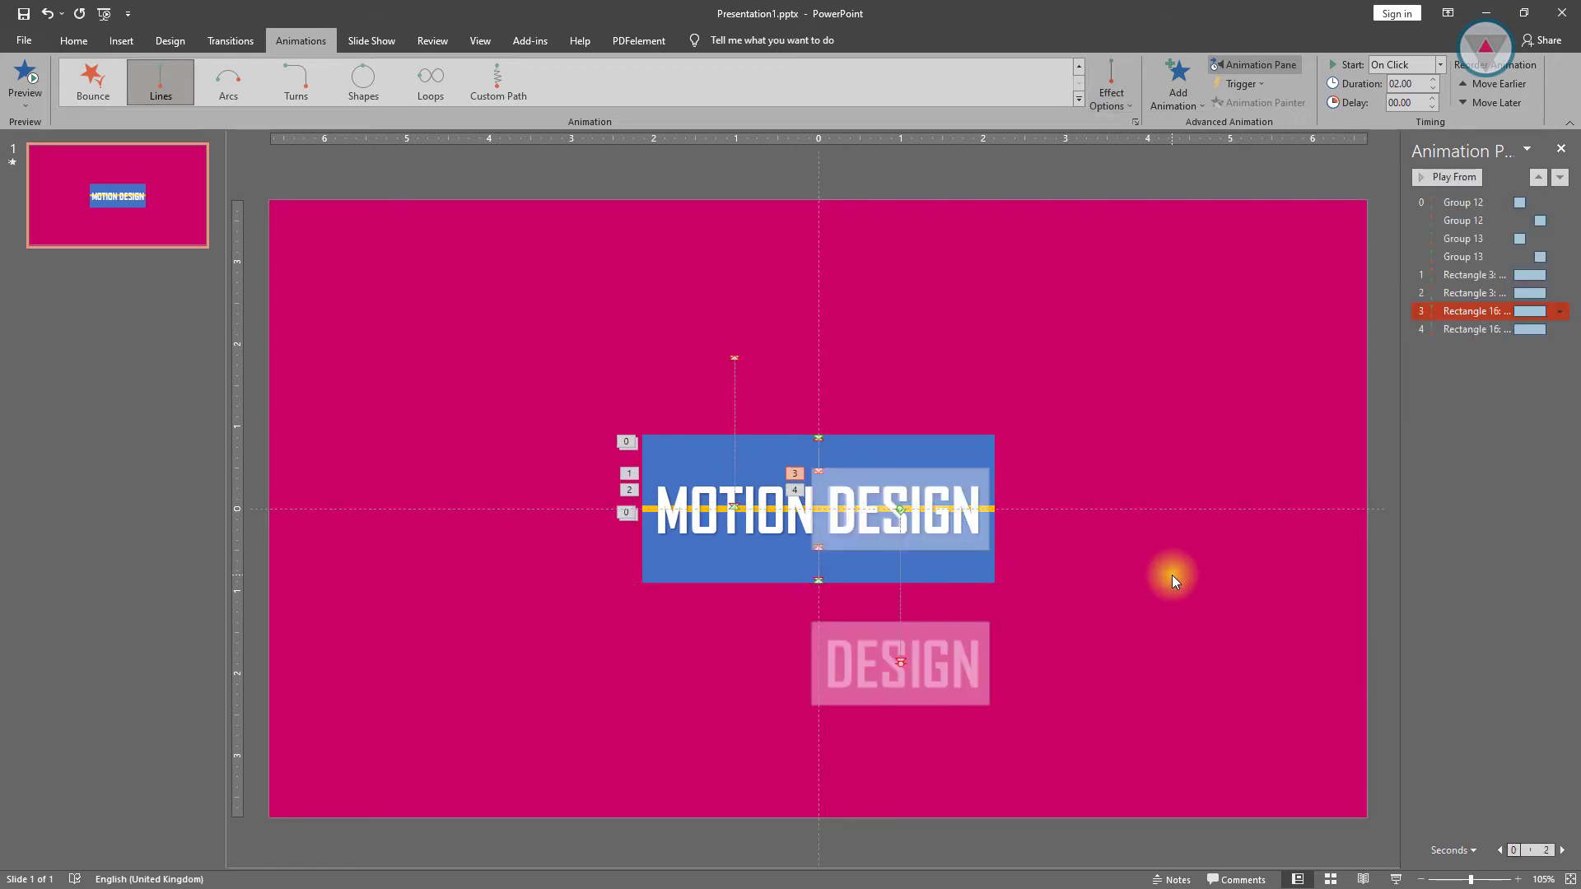
click(1440, 280)
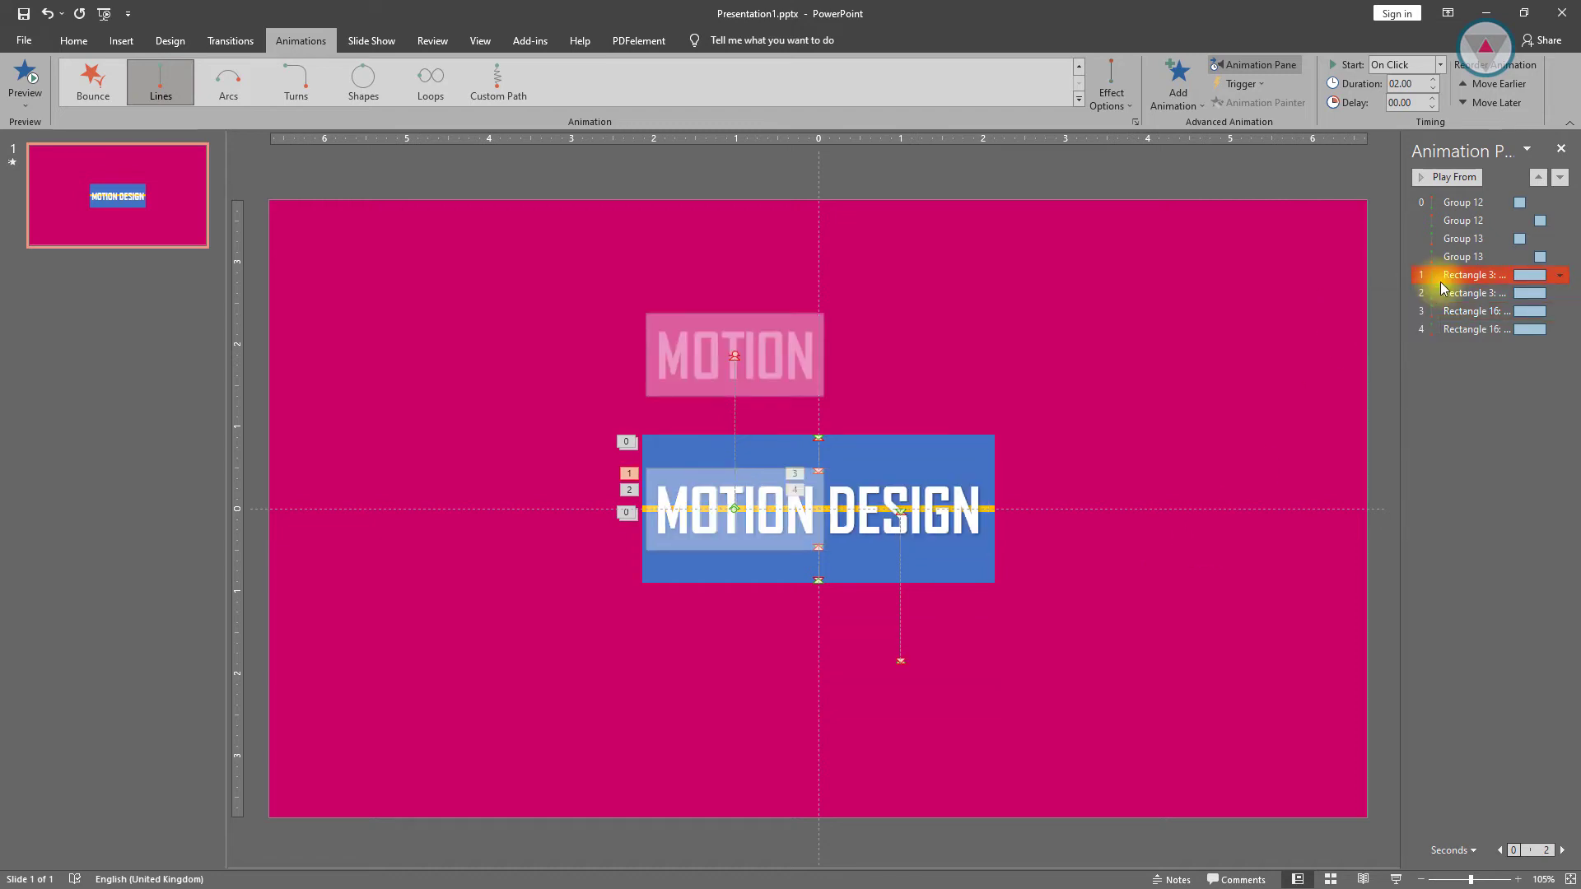
Set all four MOTION/DESIGN animations to start With Previous with 0.75 s duration
ctrl+click(1474, 329)
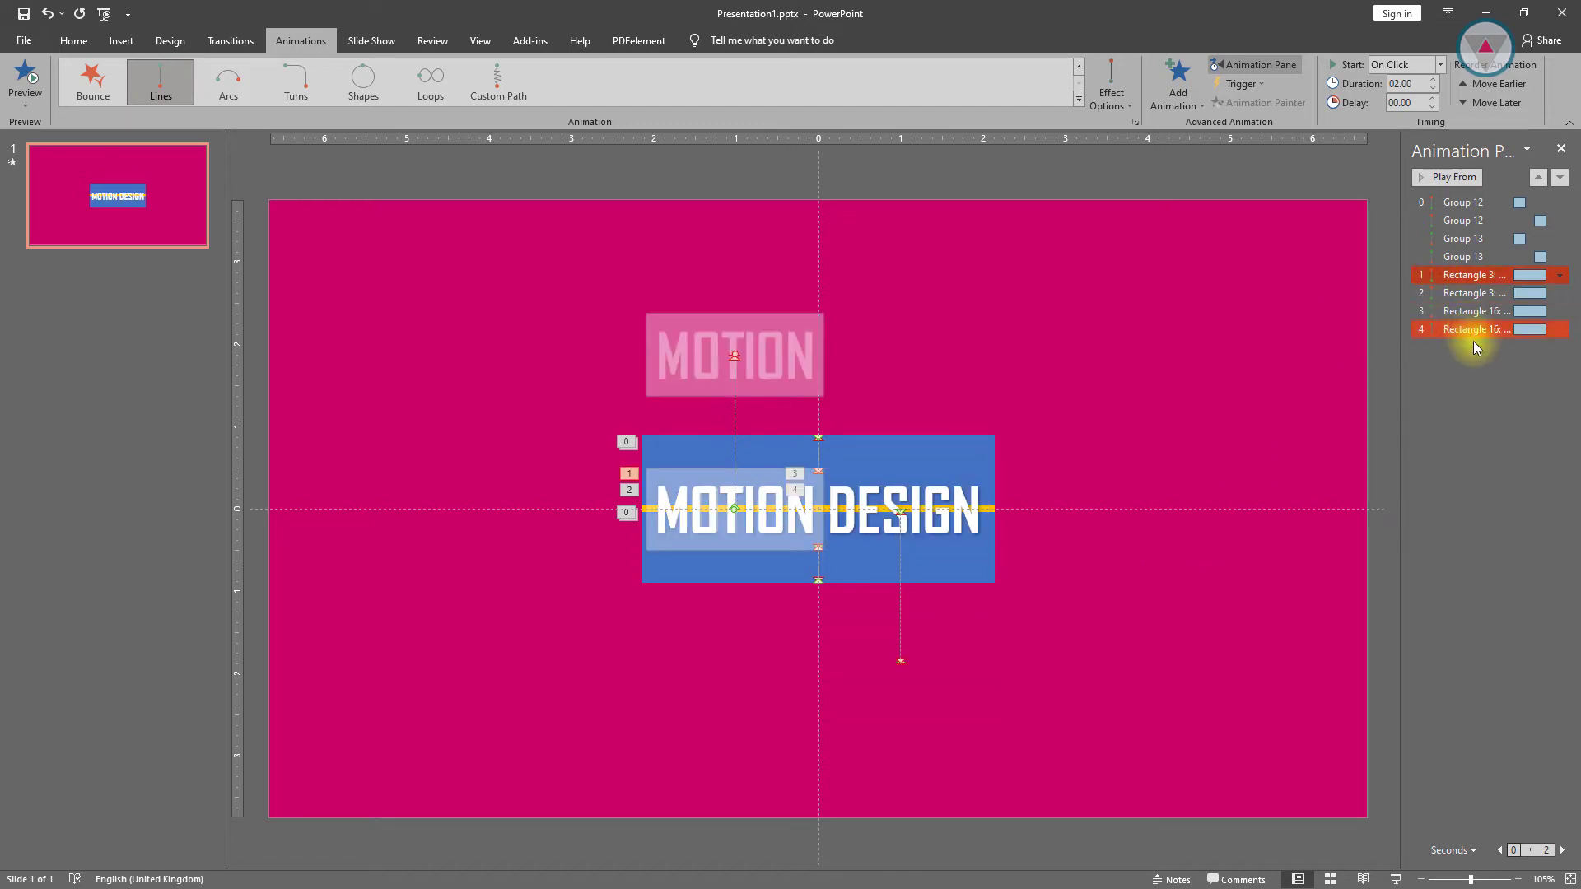
shift+click(1476, 329)
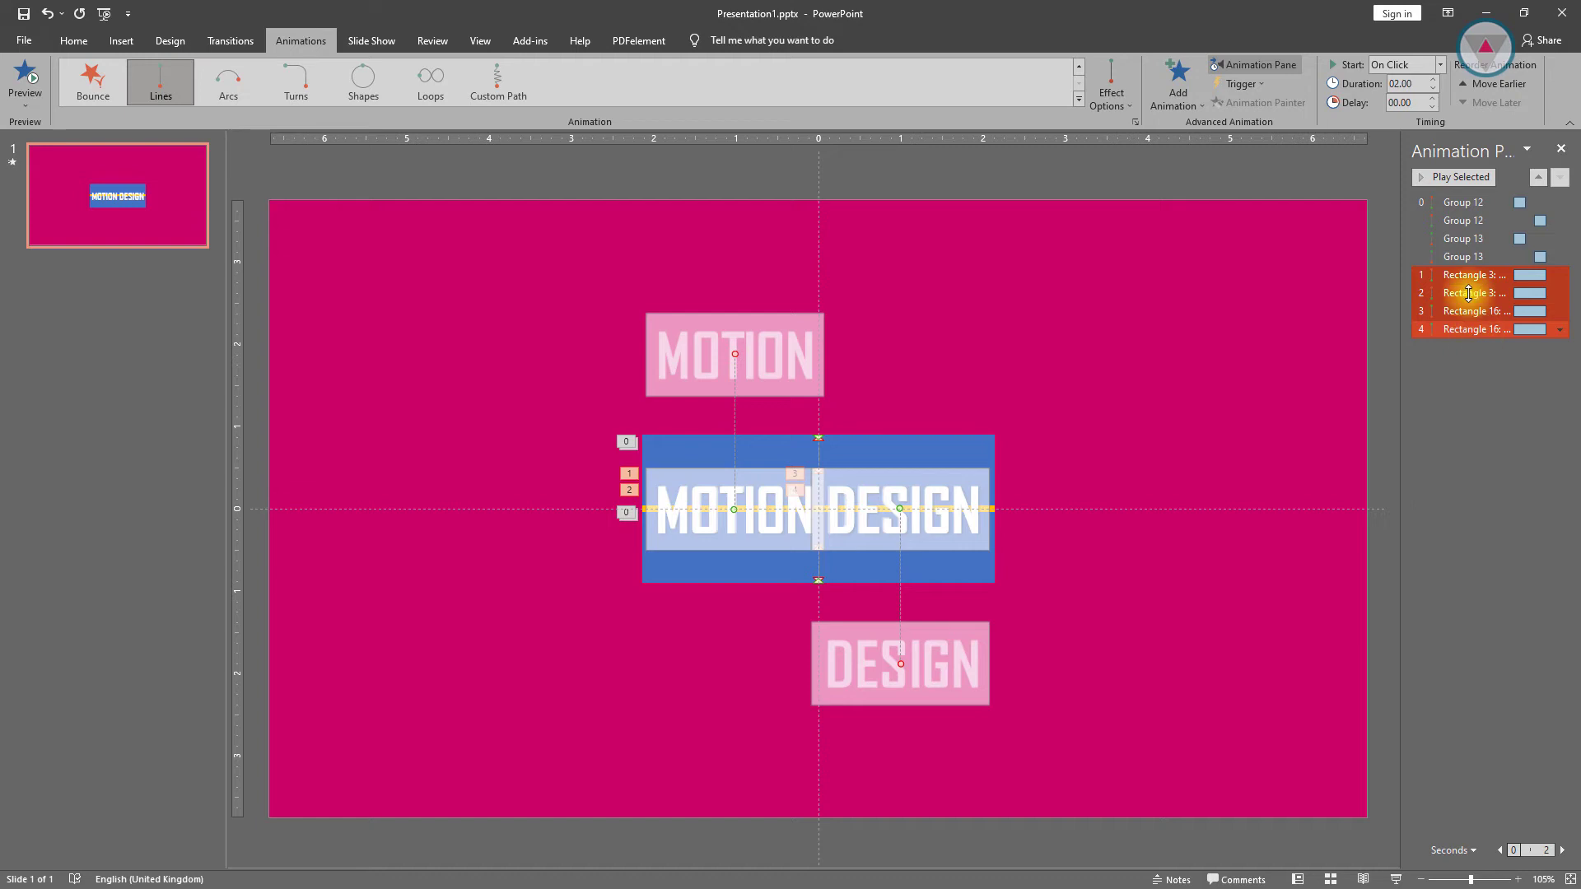
click(1440, 65)
click(1404, 91)
click(1433, 98)
click(1433, 98)
click(1433, 98)
click(1433, 98)
click(1432, 98)
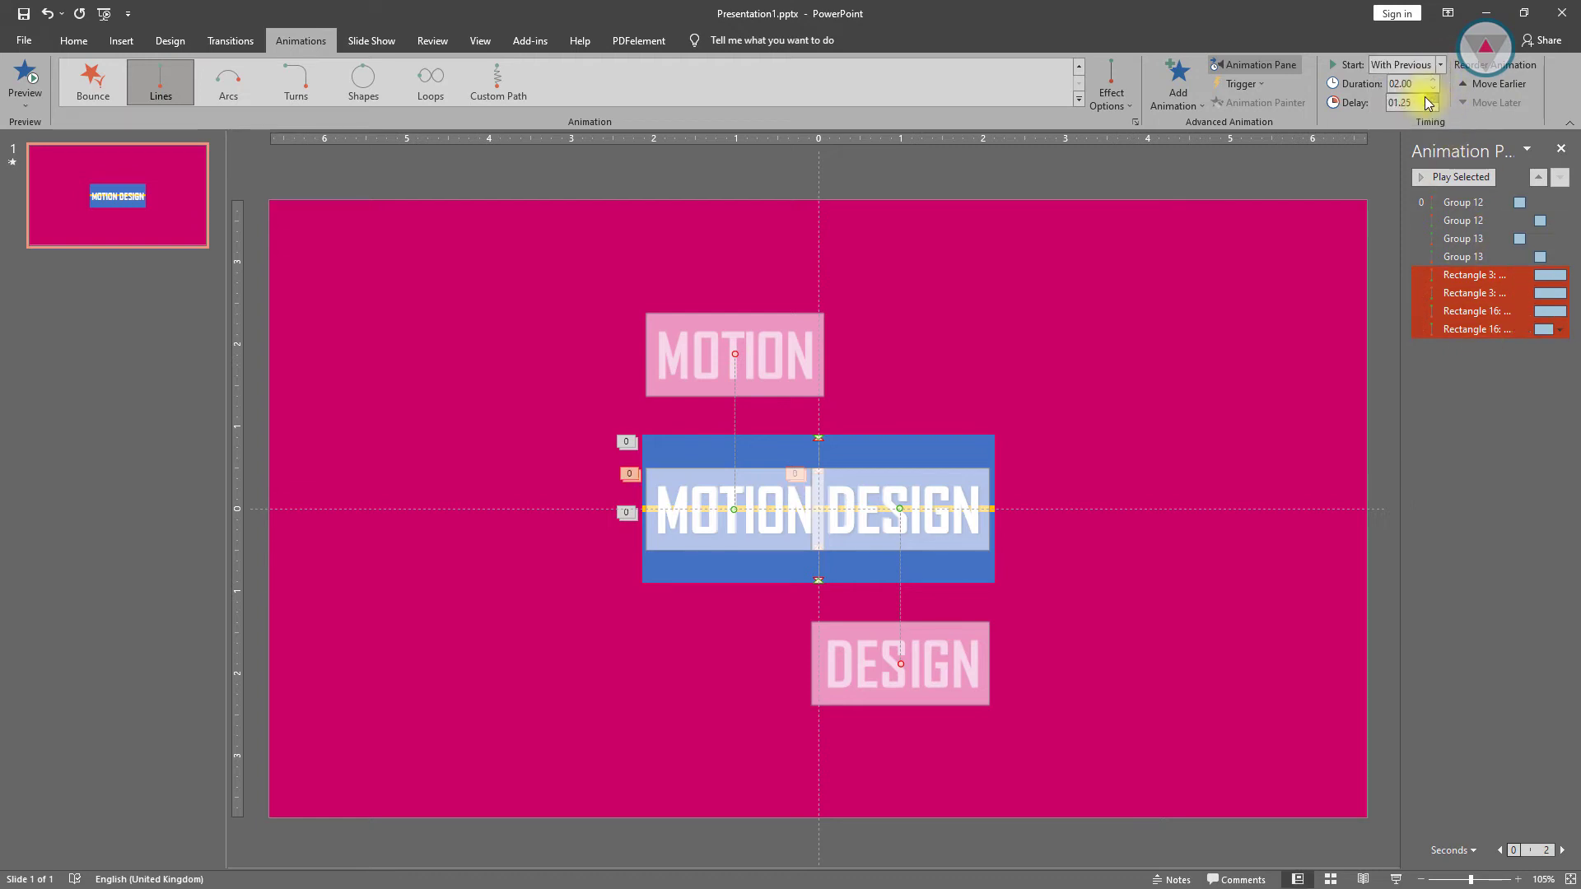
click(1432, 107)
click(1433, 107)
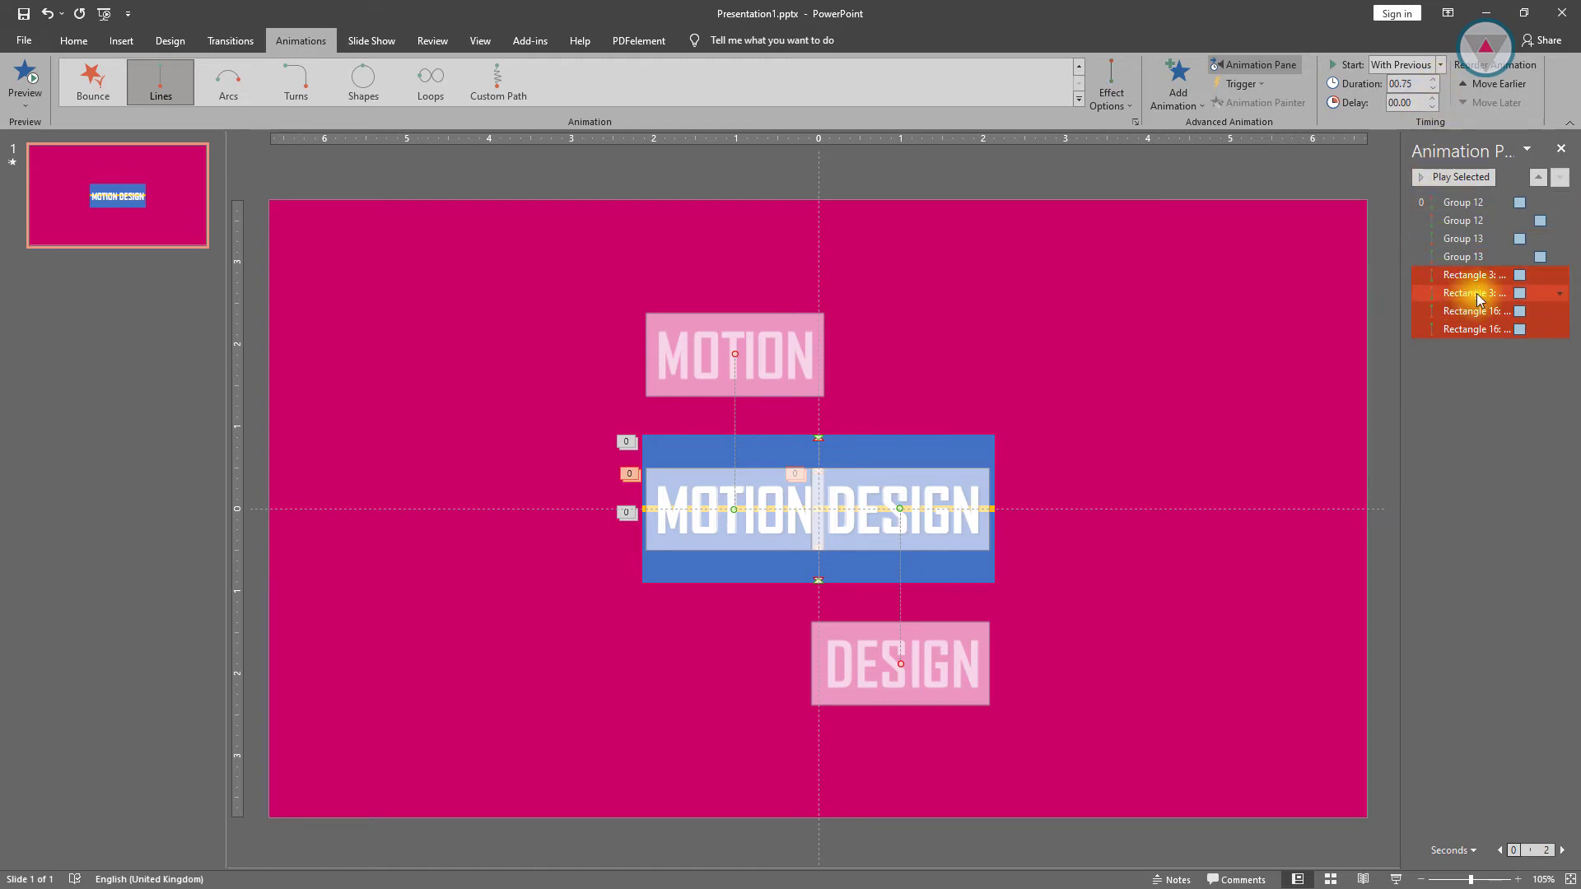
Delay the two second animations by 1.25 s, preview, and shorten DESIGN's two paths
drag(1478, 298, 1482, 333)
ctrl+click(1480, 329)
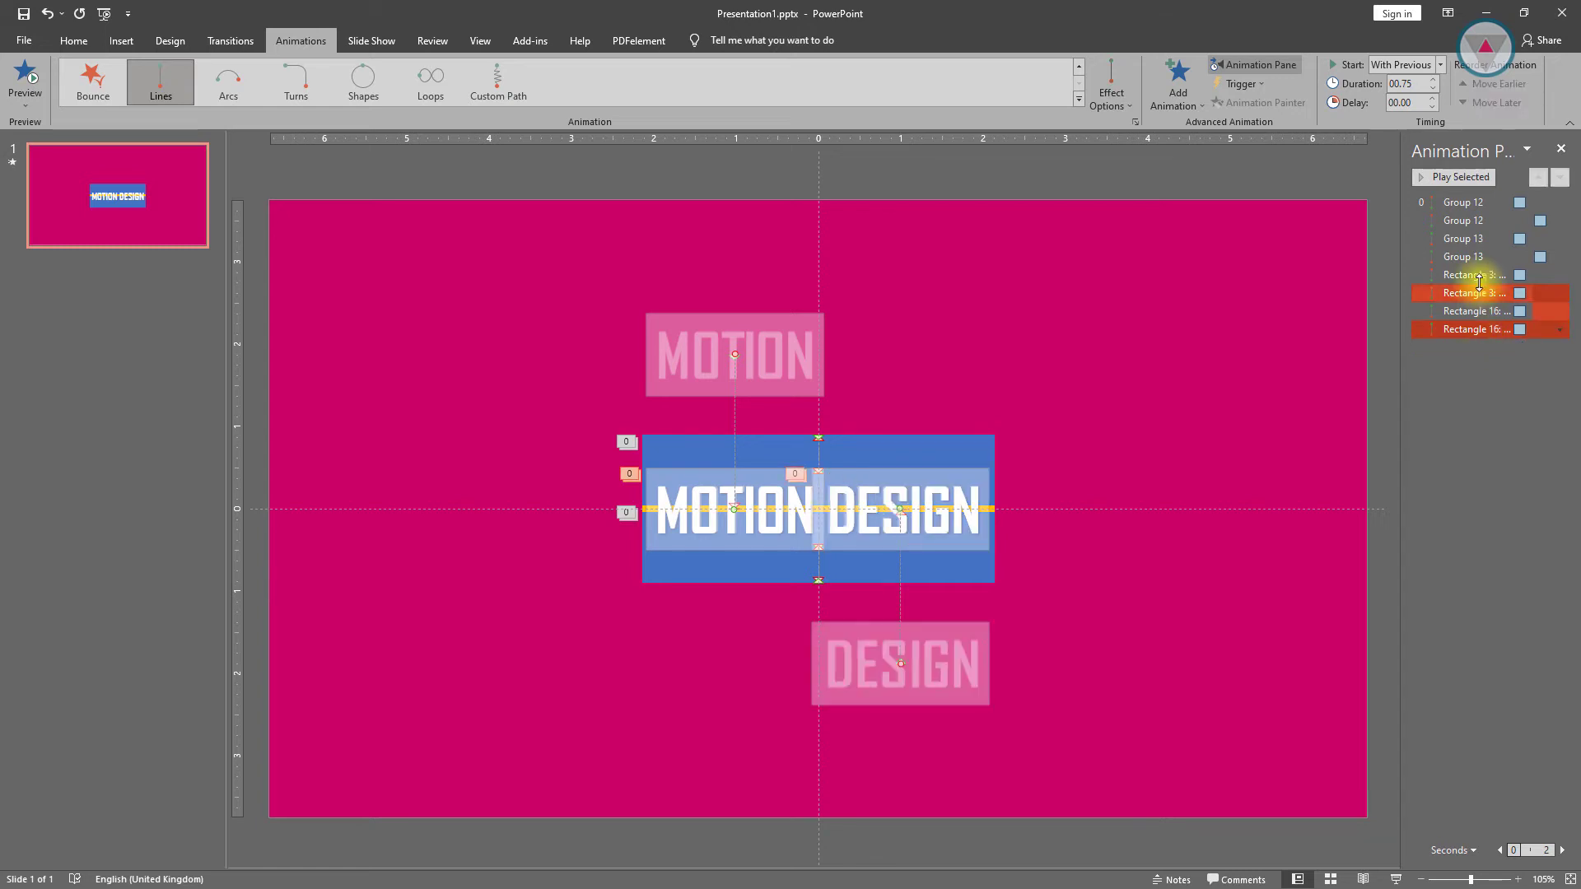
click(1432, 98)
click(1432, 98)
click(1432, 98)
click(1433, 98)
click(1432, 98)
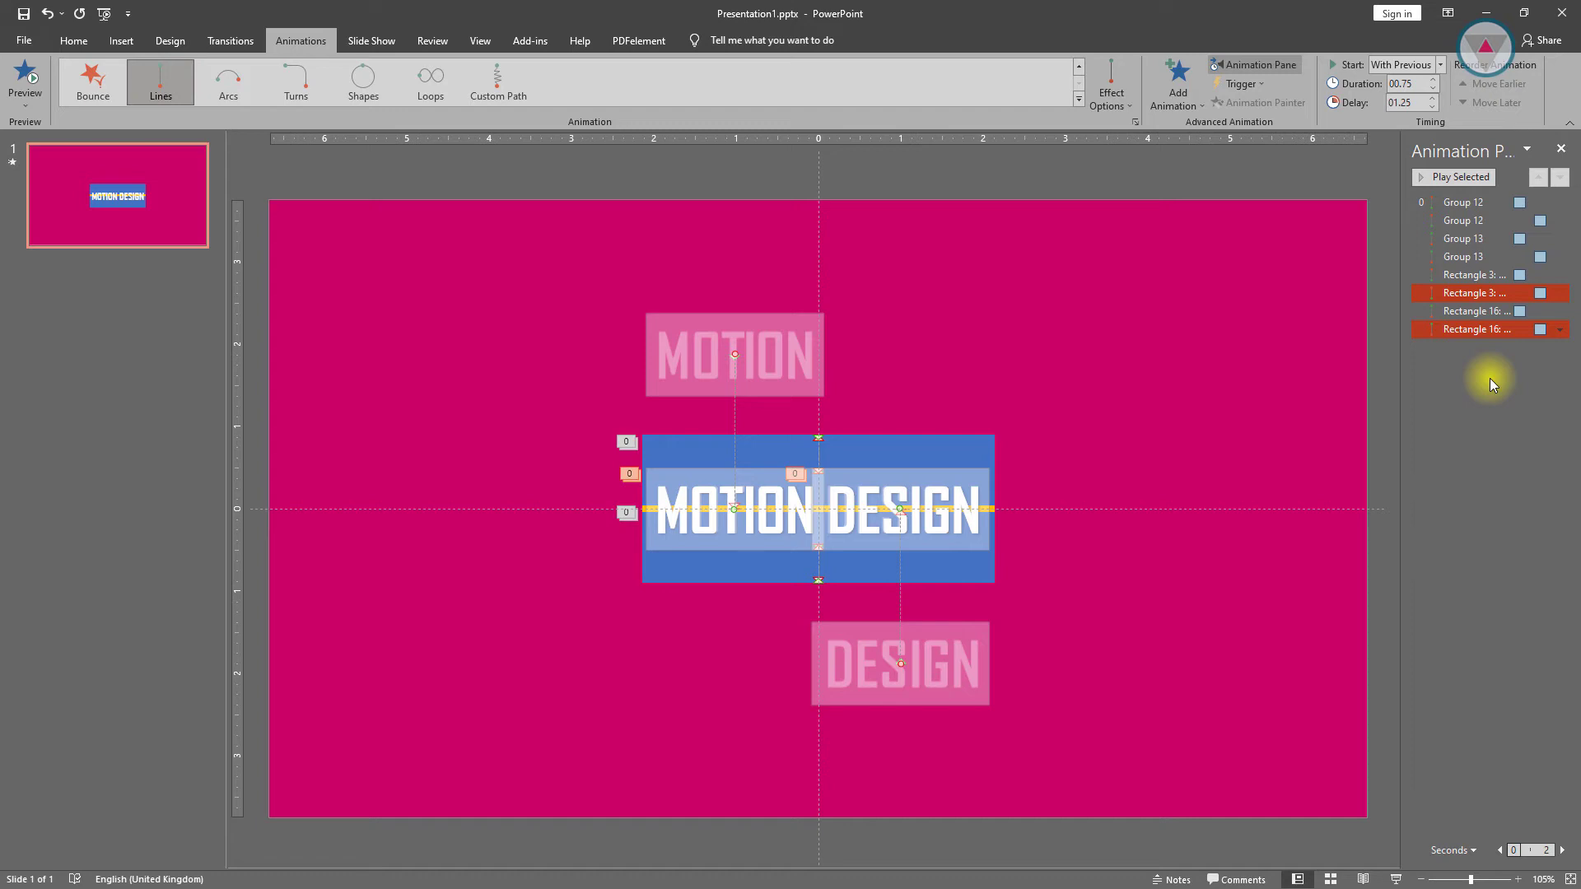
click(1444, 175)
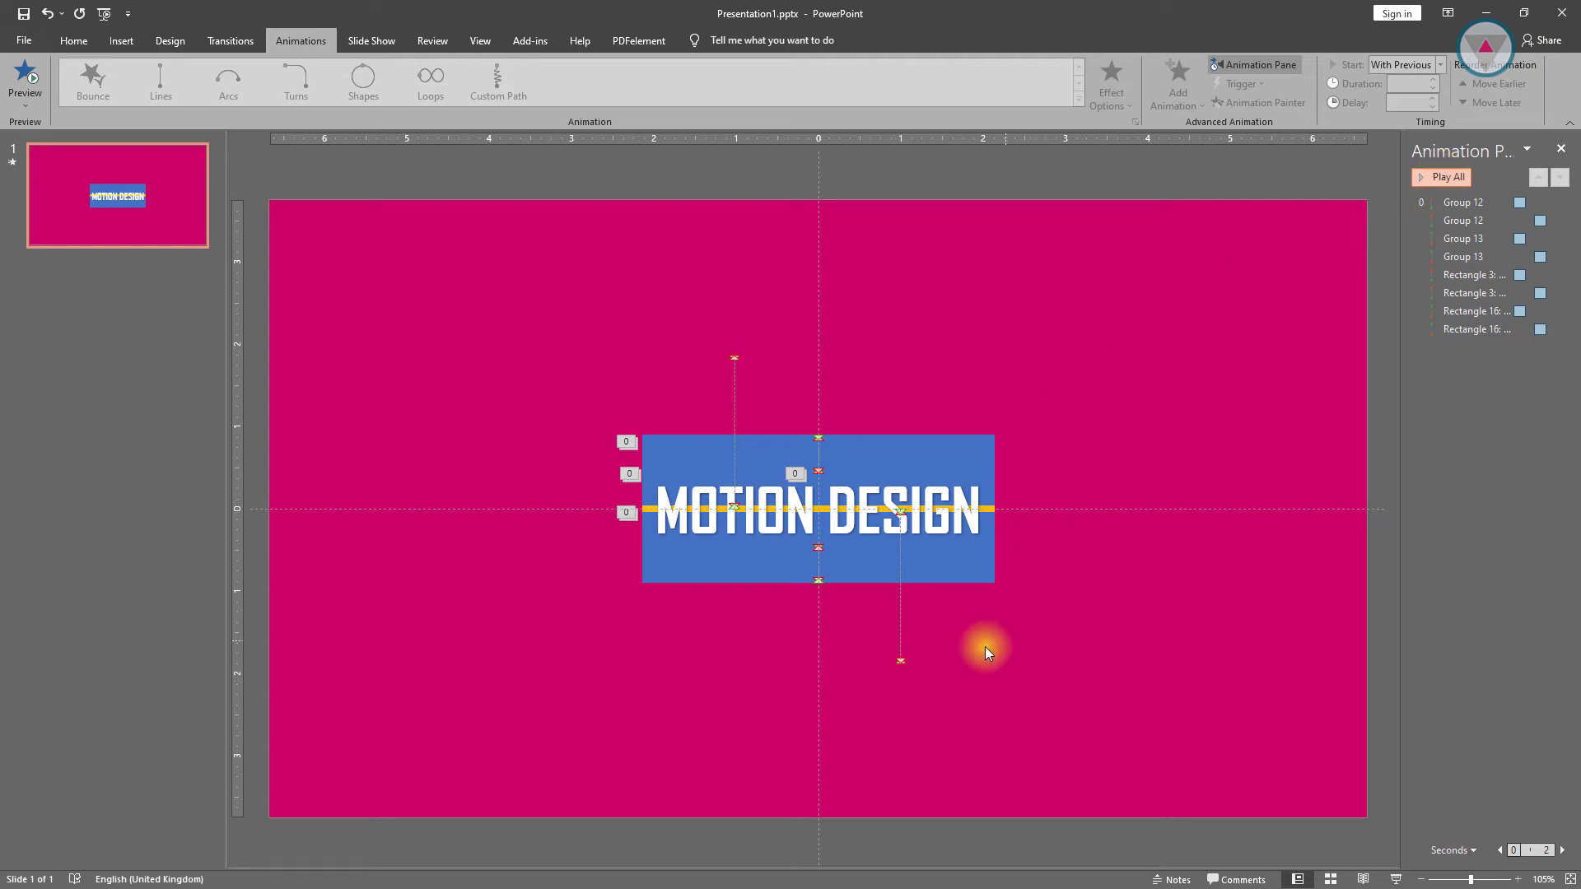
drag(899, 661, 917, 557)
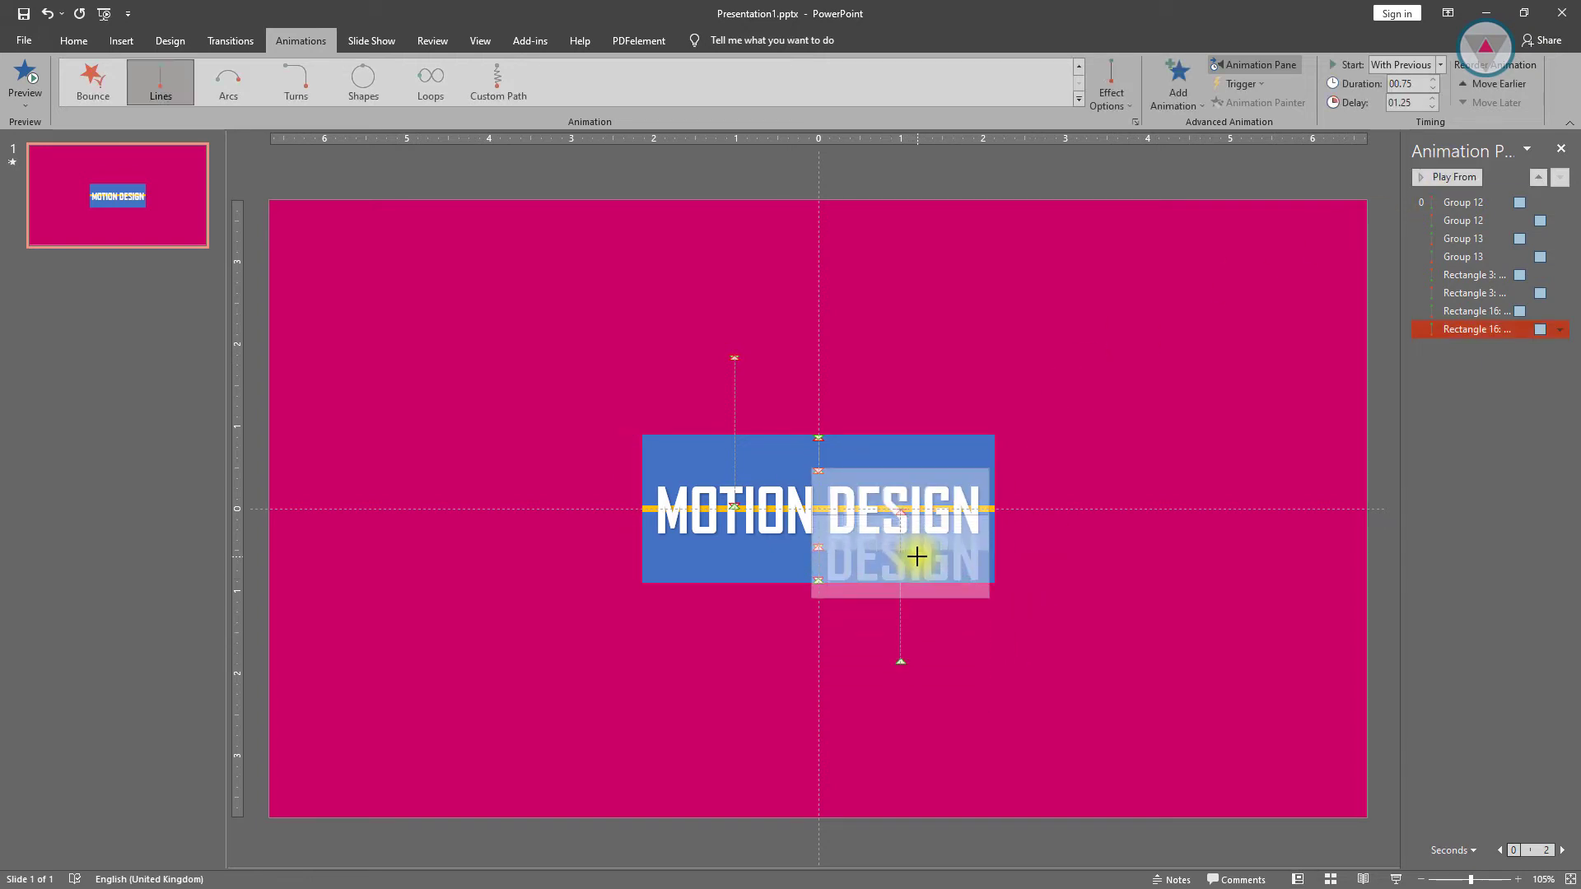
drag(903, 660, 911, 554)
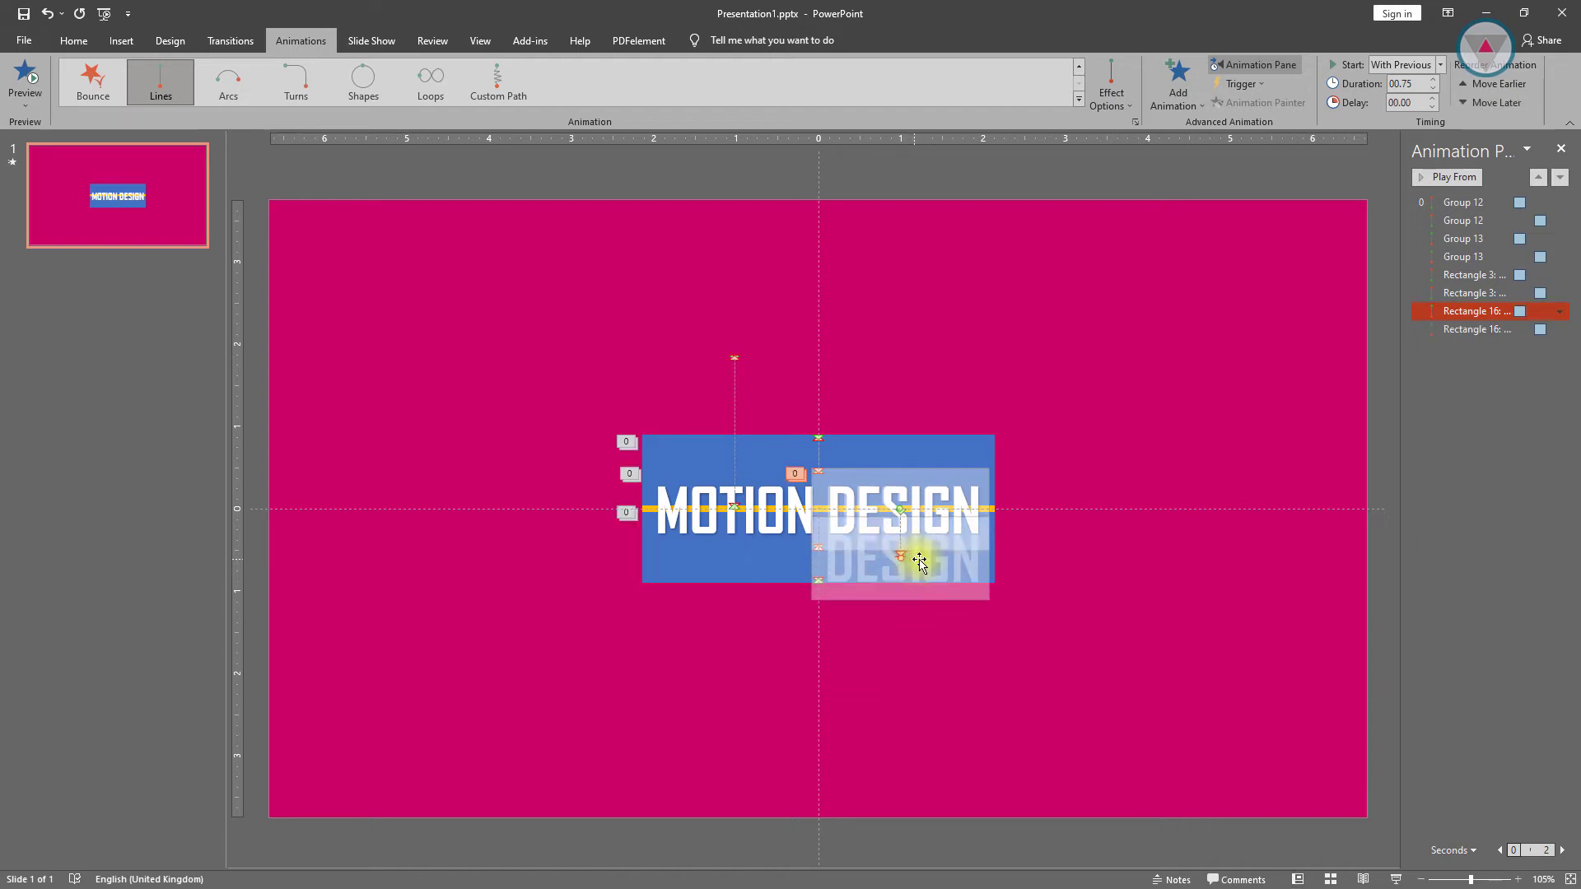
Shorten both MOTION motion paths down toward the text and preview the slide
click(739, 356)
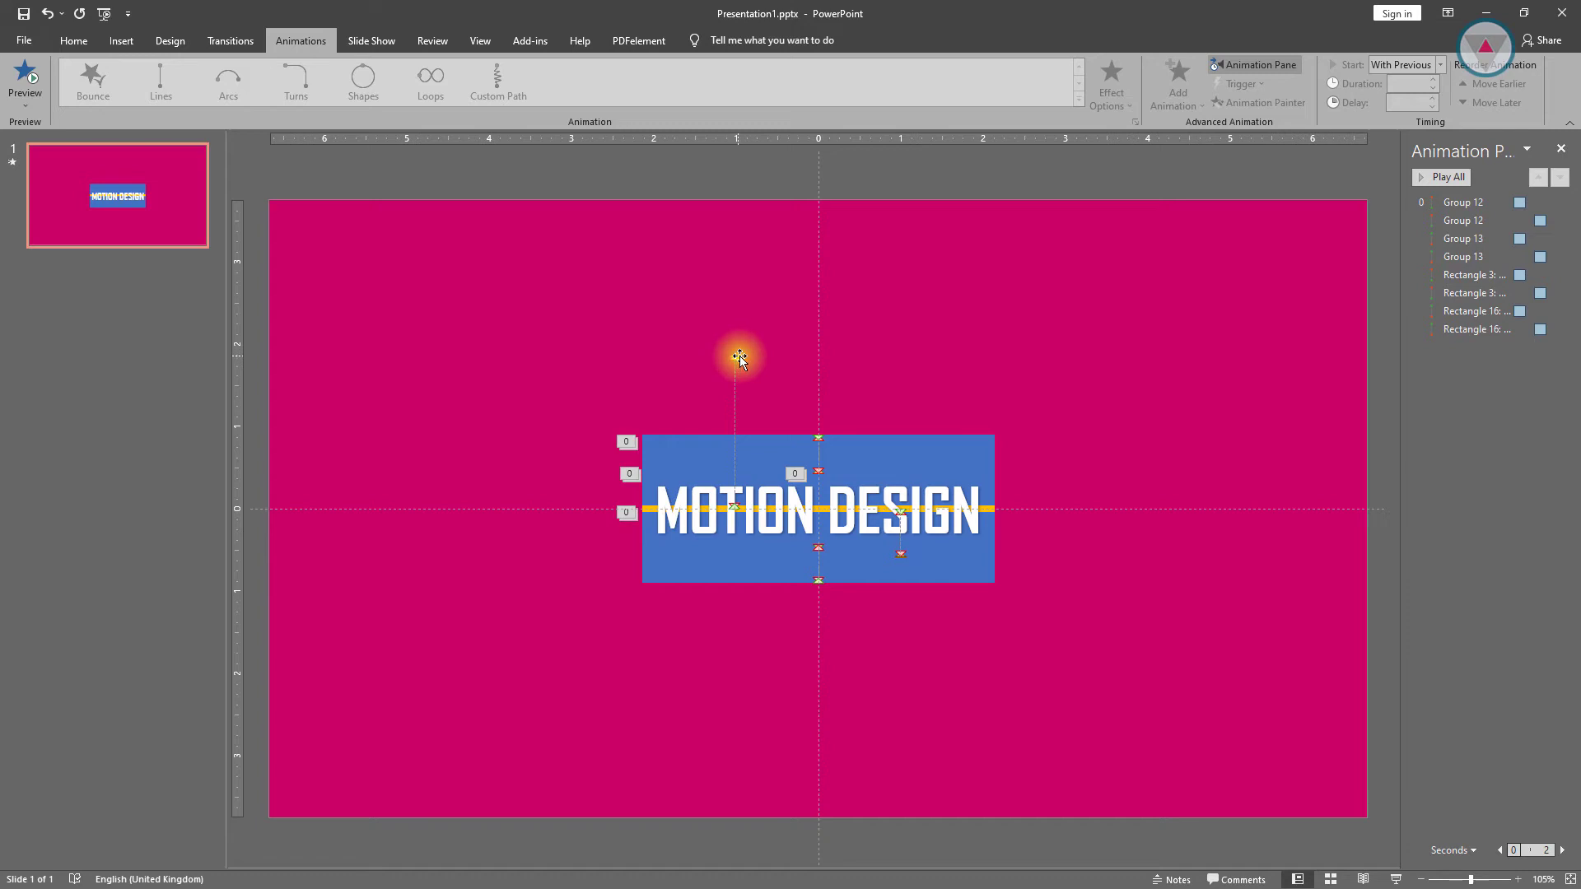
click(733, 360)
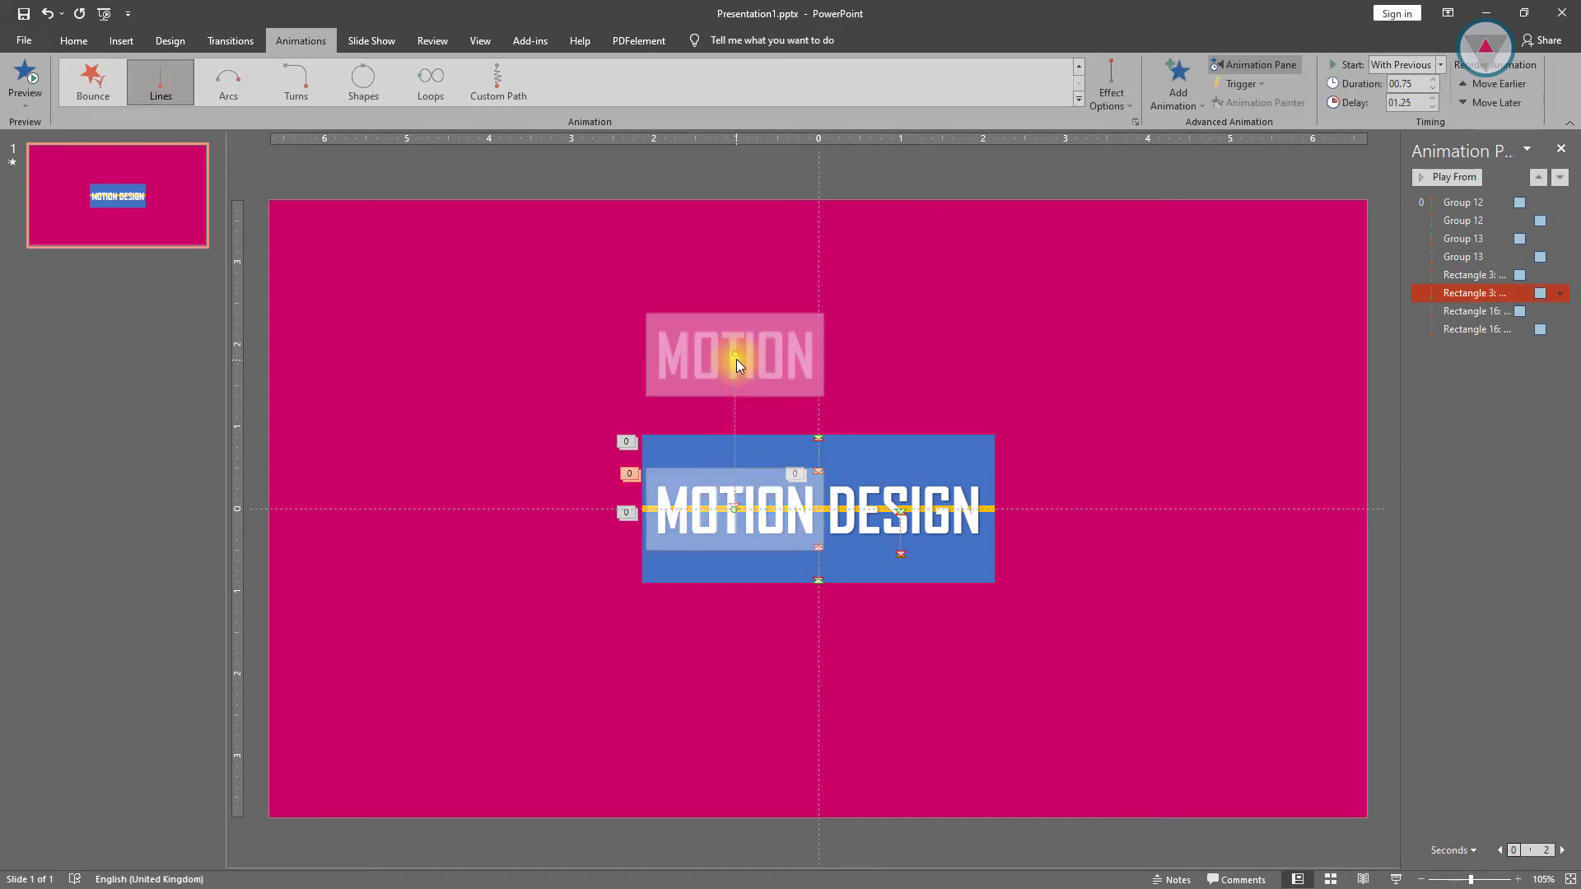
drag(736, 359, 746, 461)
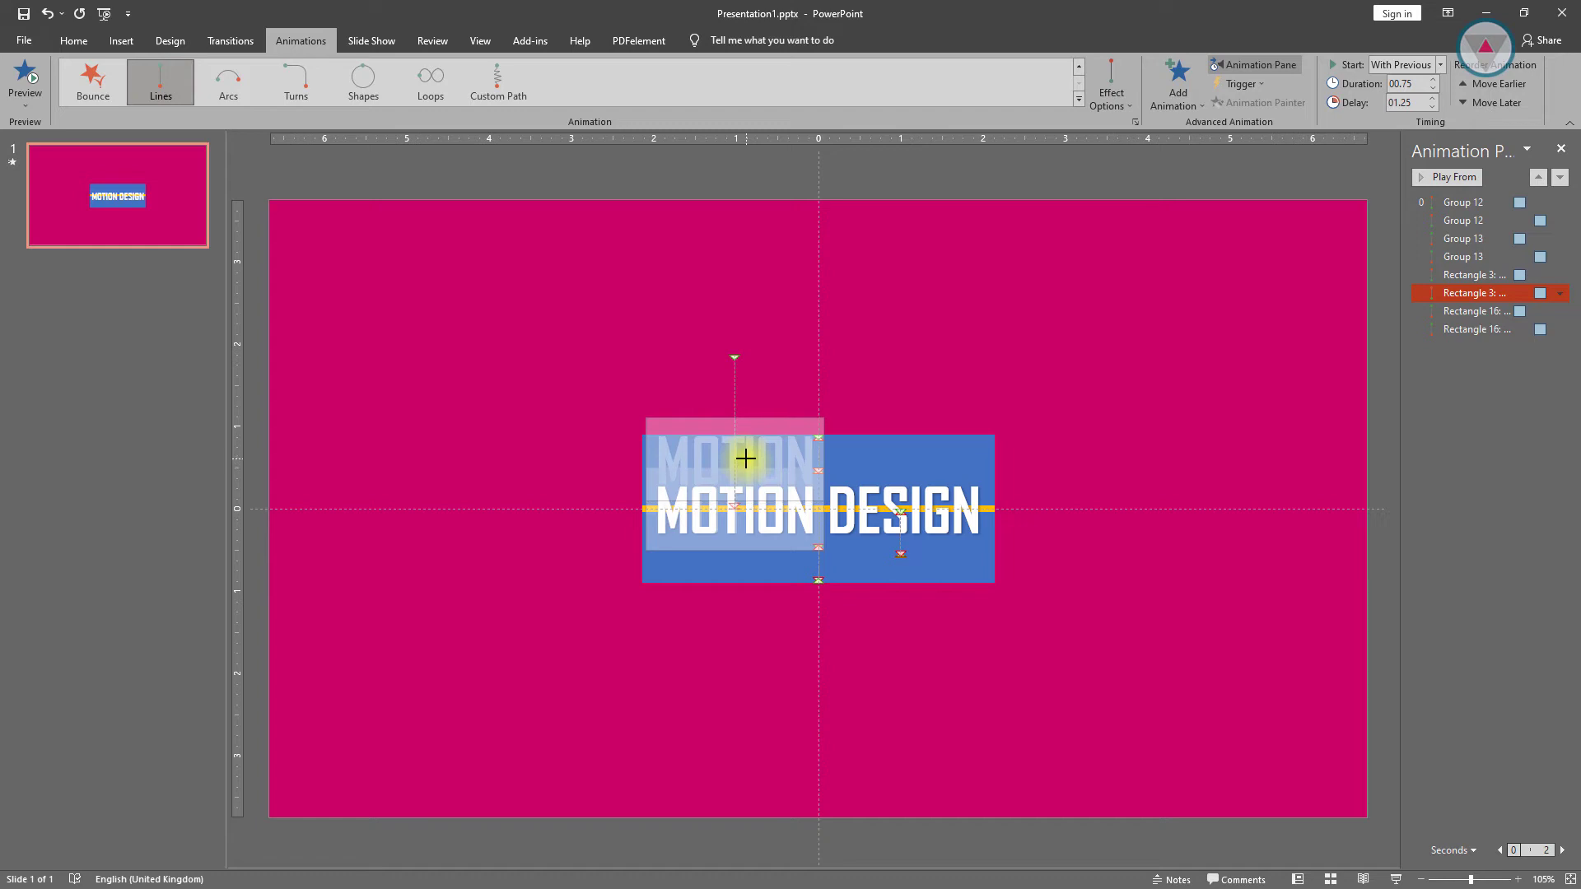
drag(746, 462, 746, 461)
click(745, 360)
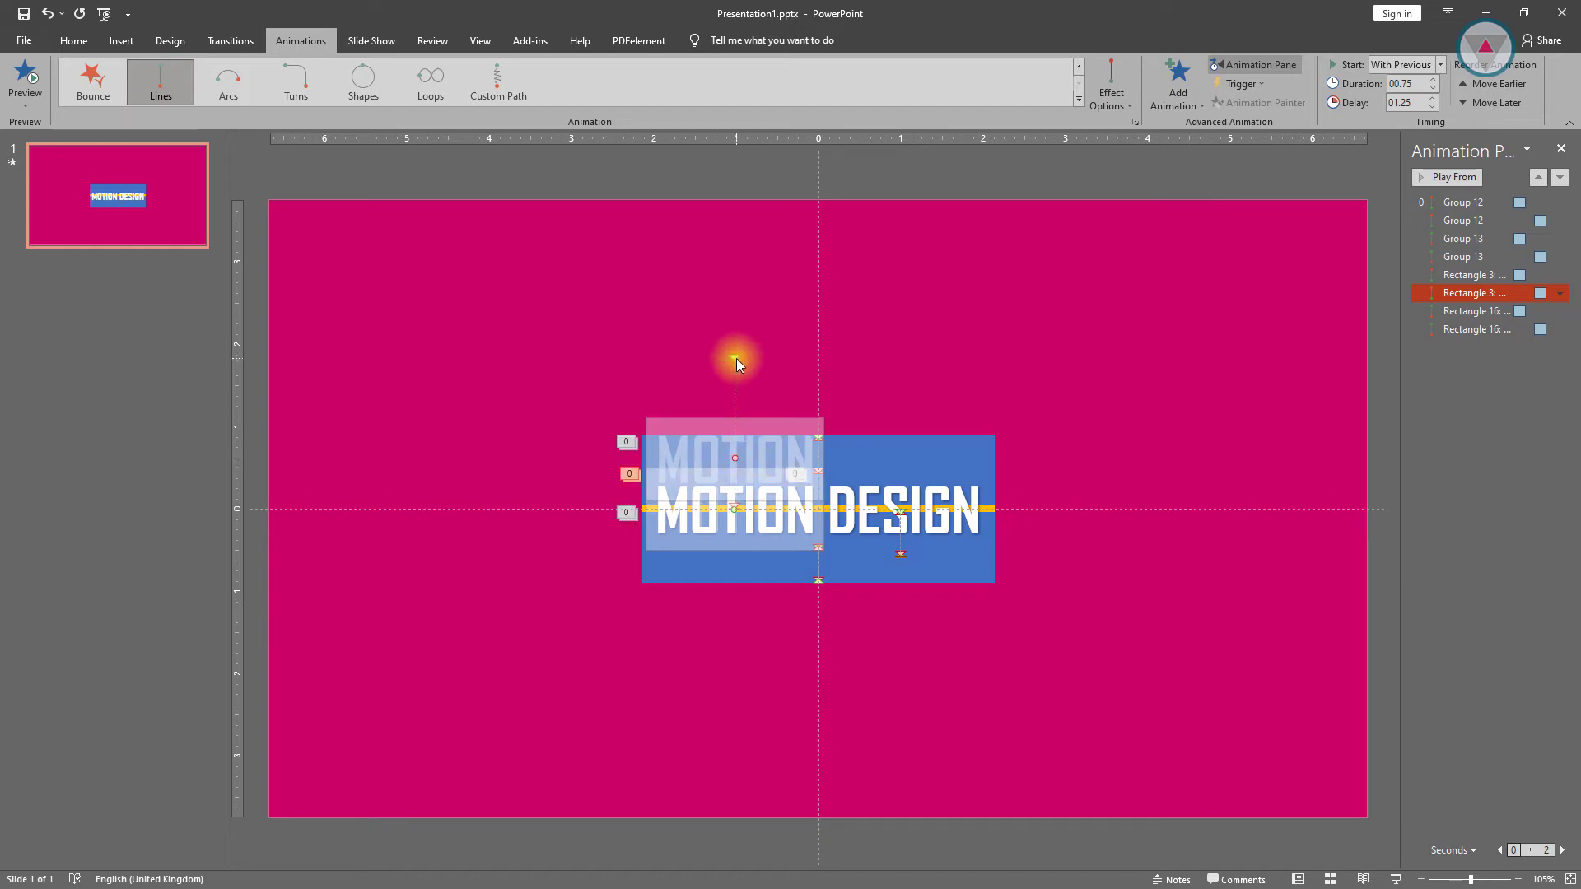
click(737, 358)
drag(737, 358, 742, 458)
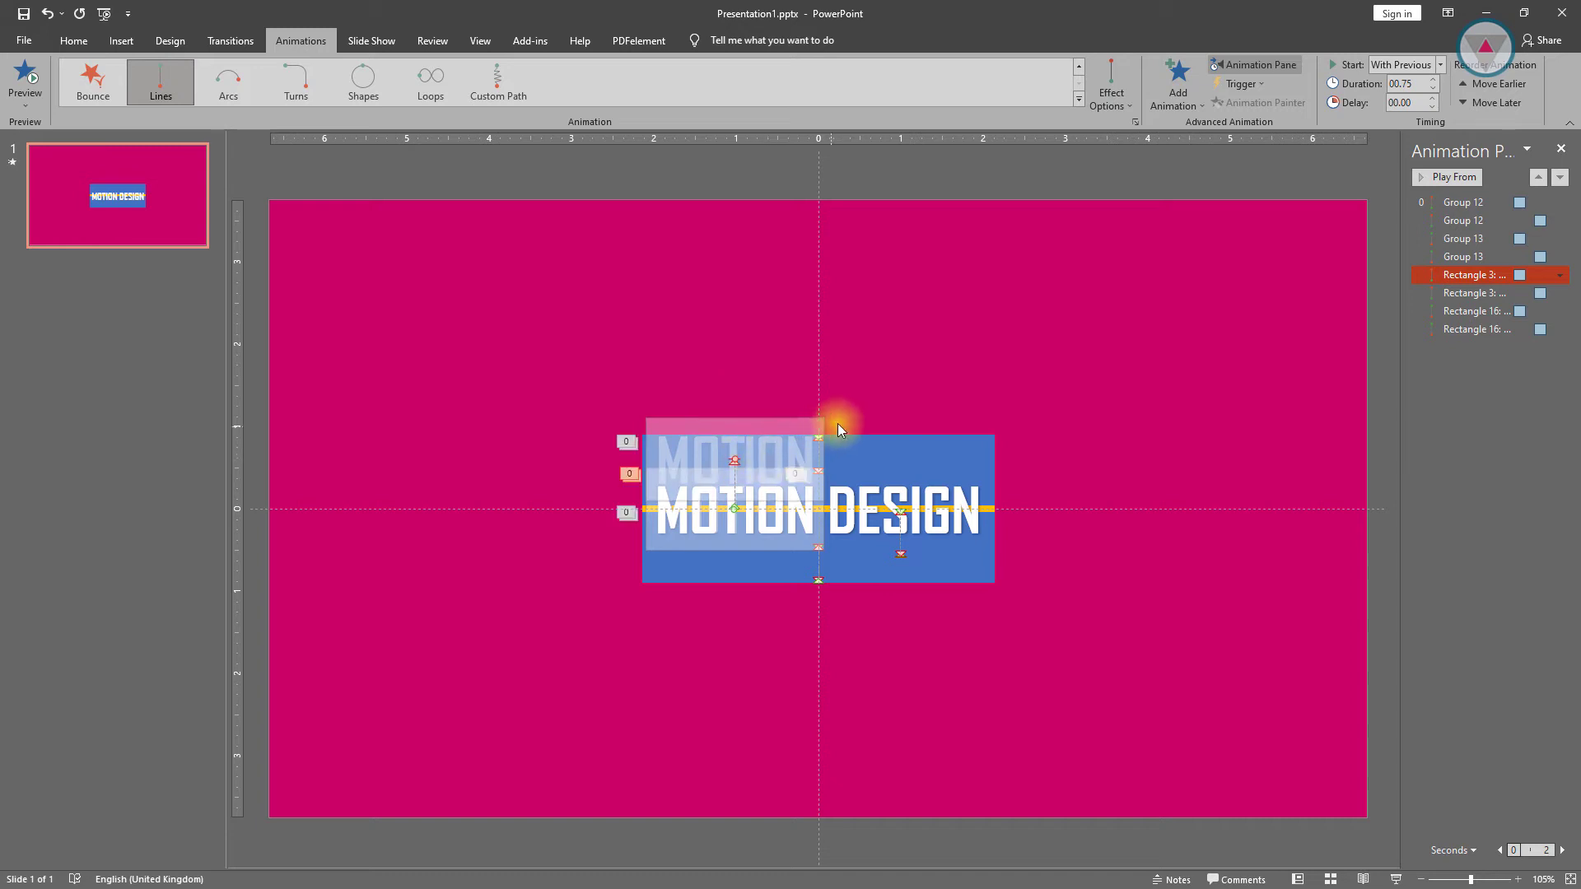
click(1099, 362)
click(1449, 177)
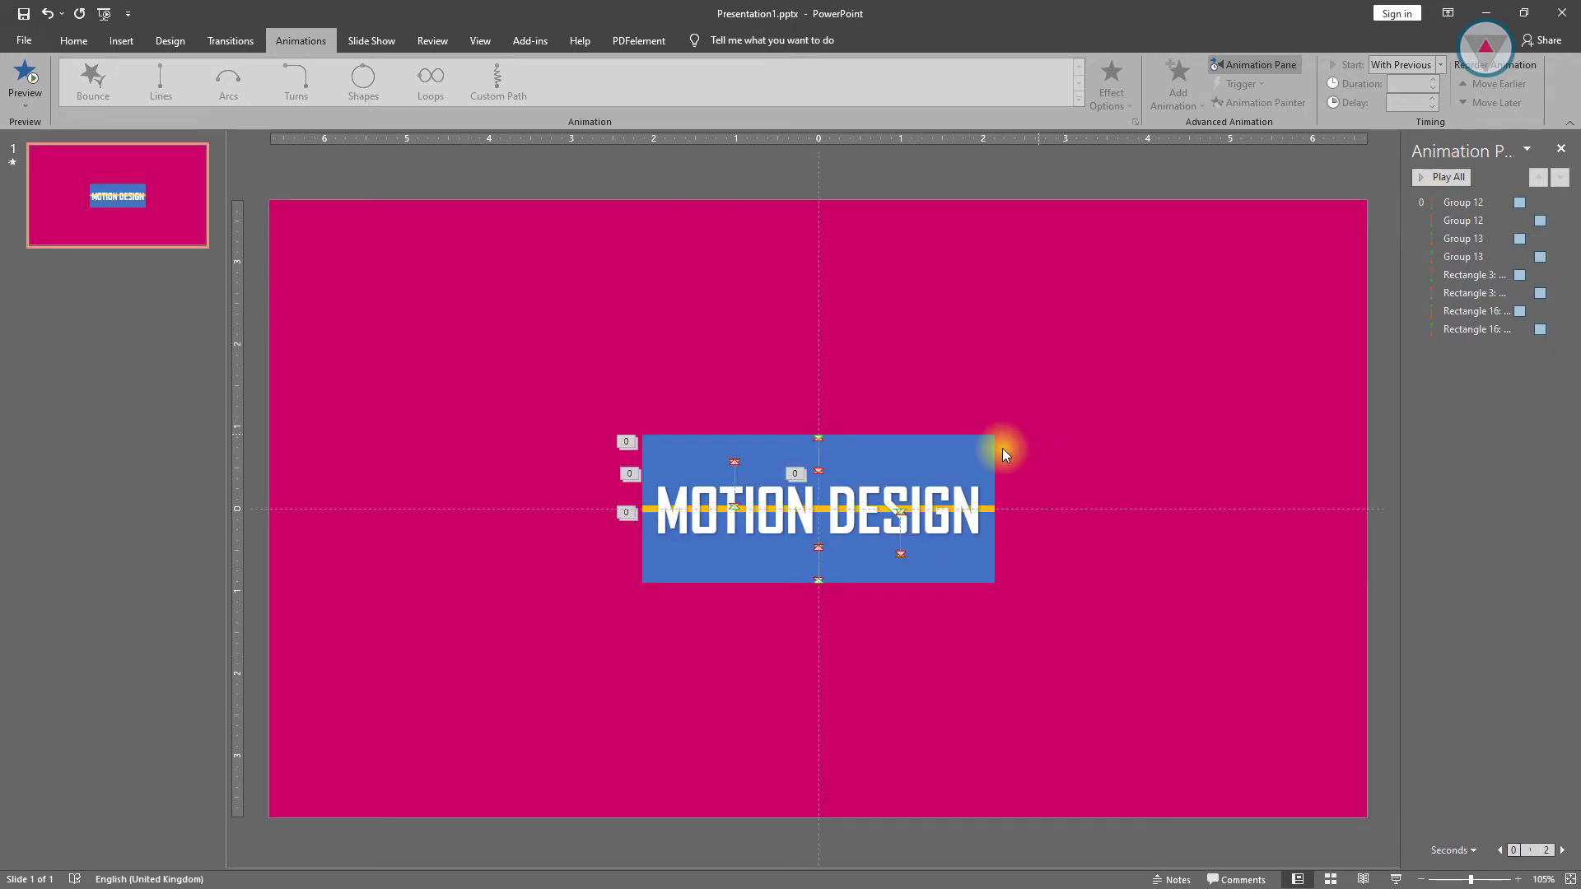
click(967, 459)
Bring both blue cover groups to front over the text and preview the animations
shift+click(963, 562)
right_click(962, 562)
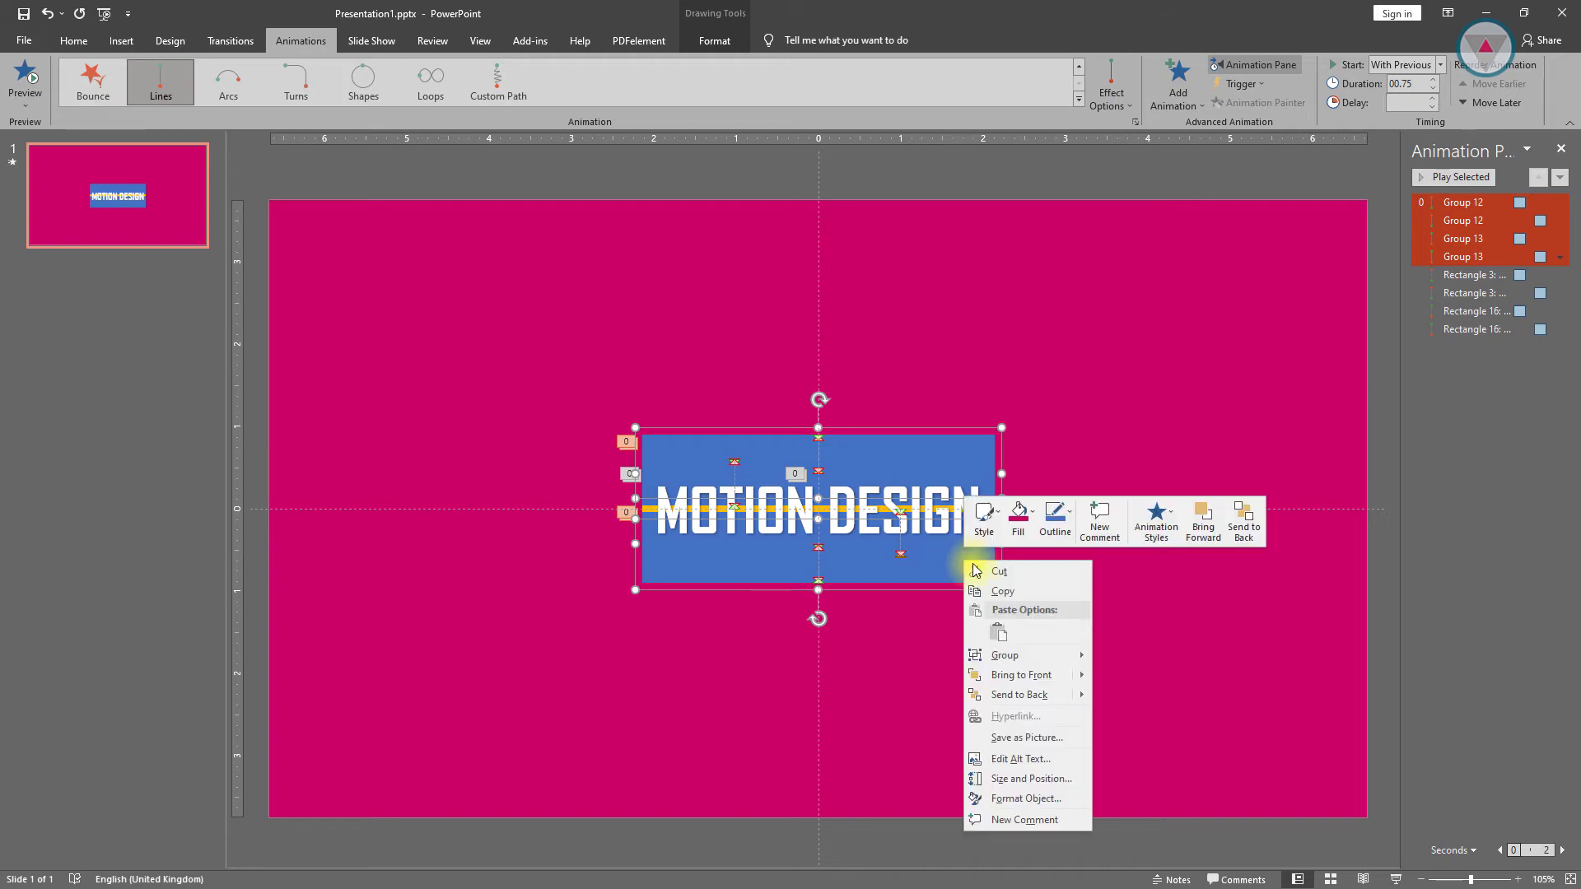
click(1024, 681)
click(1237, 400)
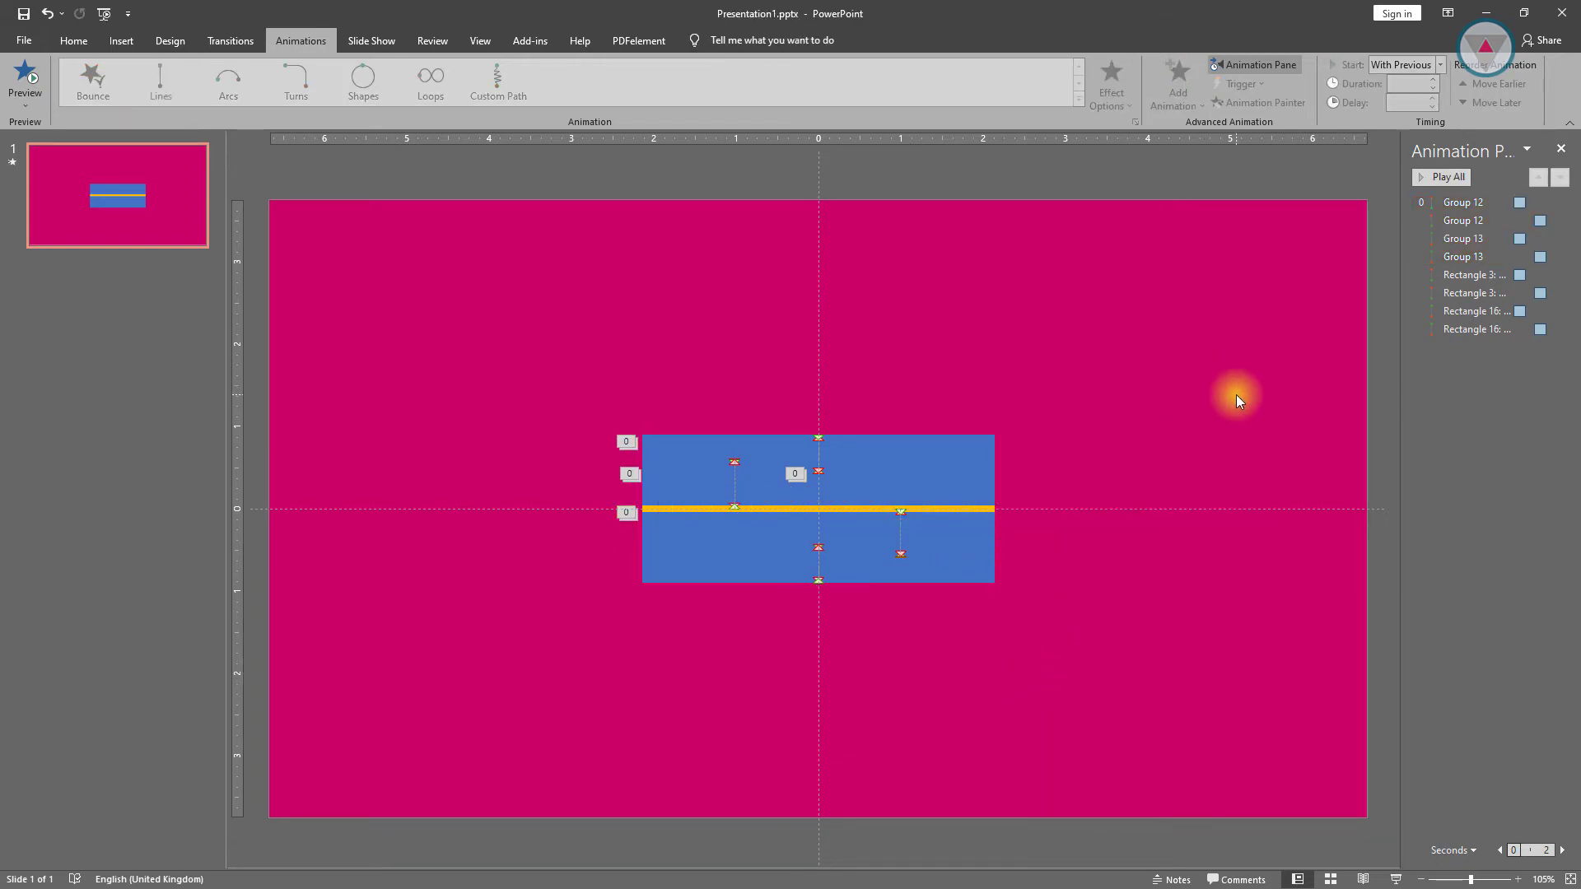
click(1459, 180)
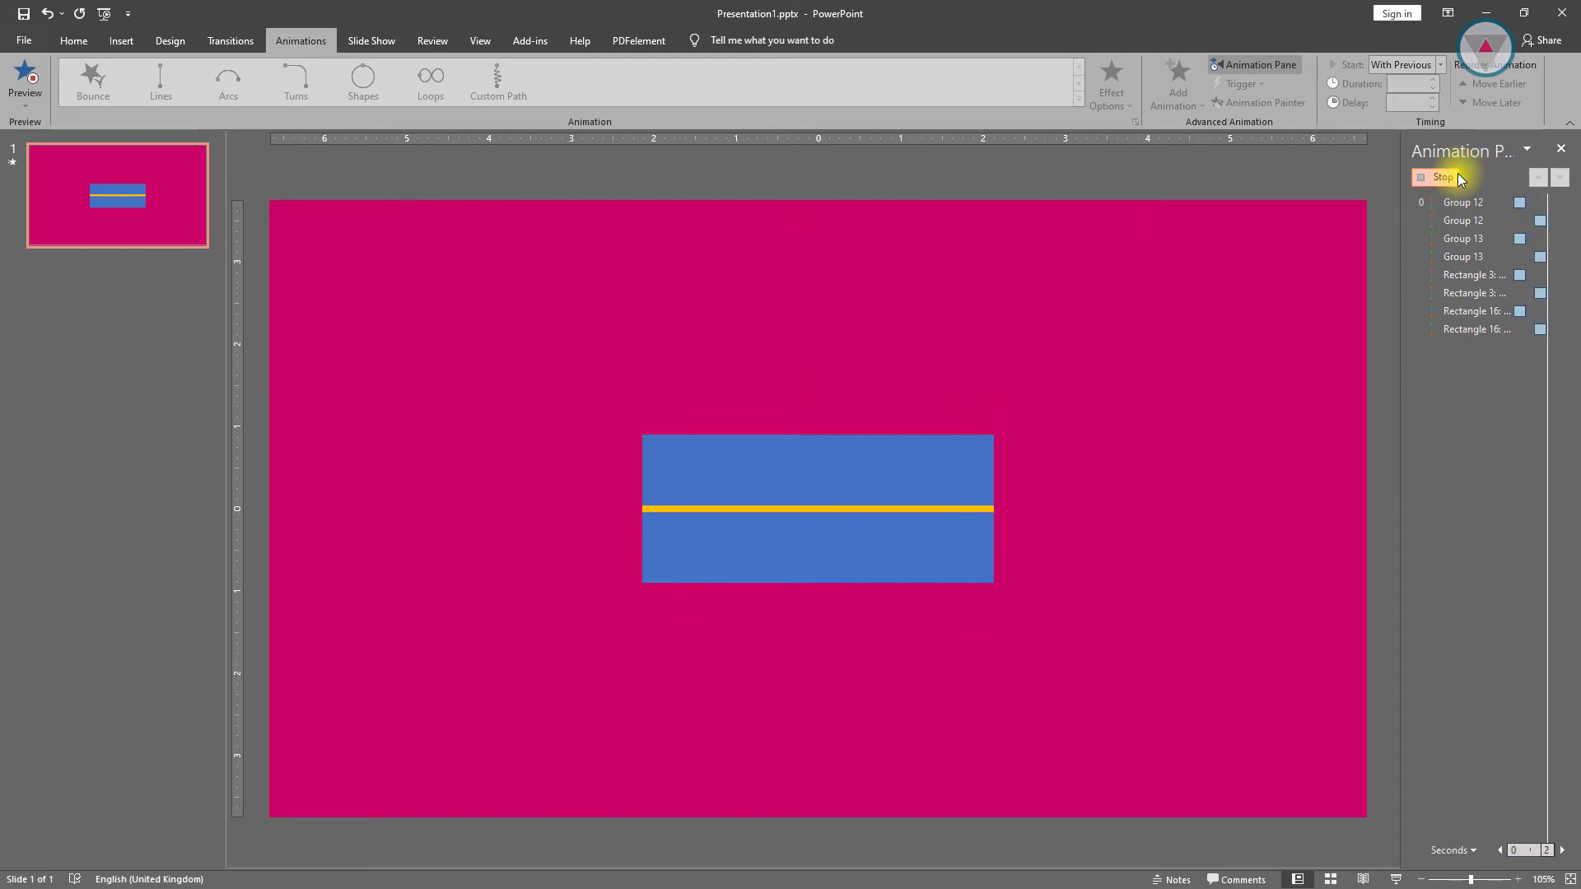
click(988, 447)
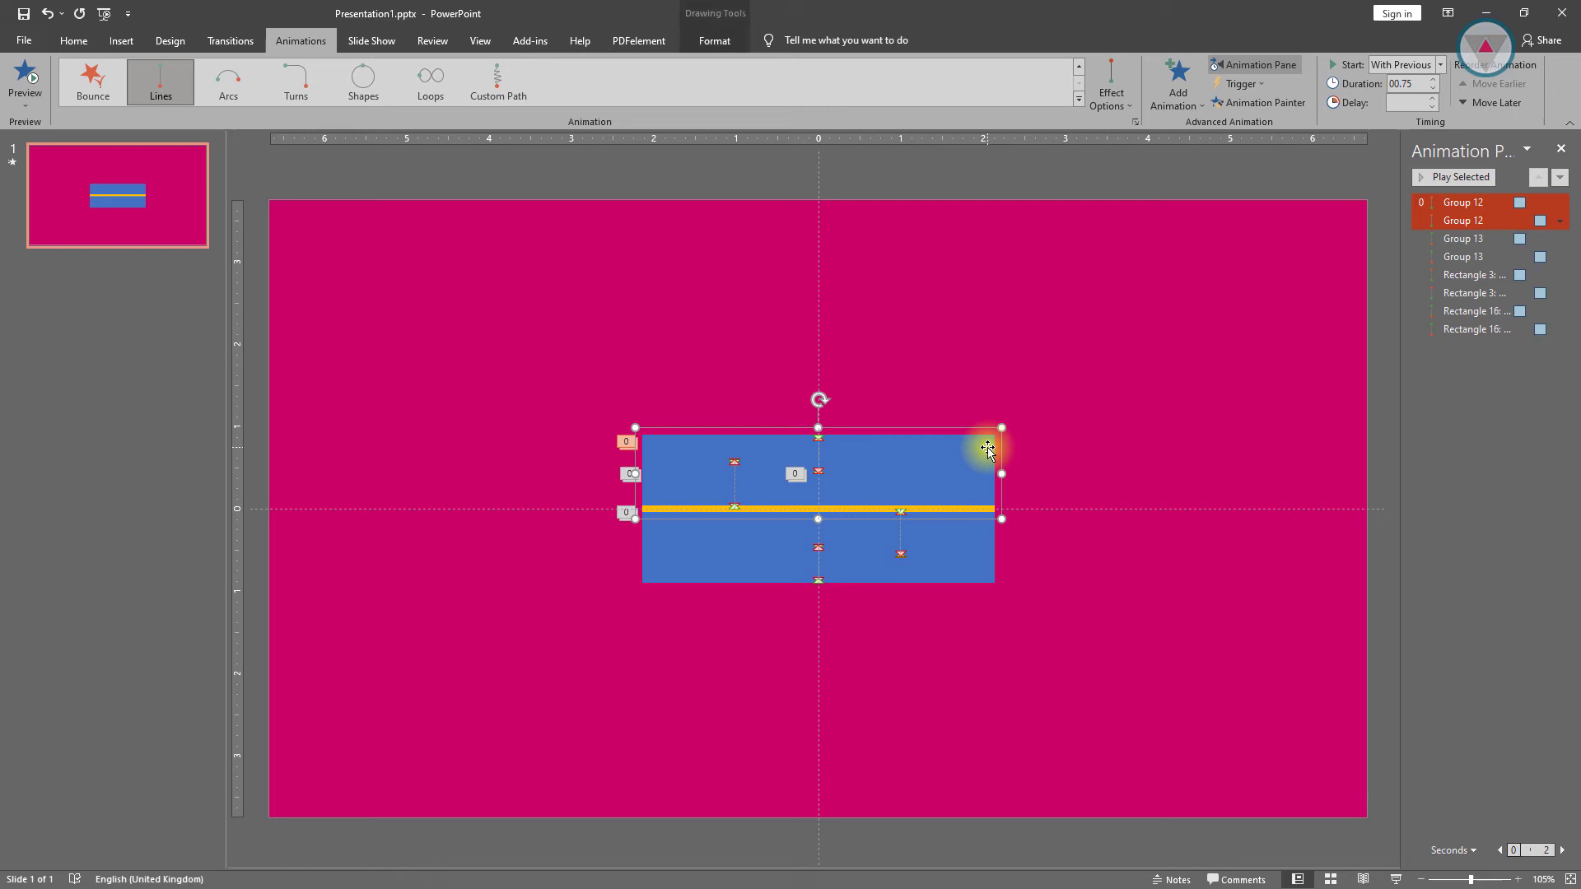
Fill Group 12 and Group 13's rectangle with the recent magenta, then preview
click(727, 50)
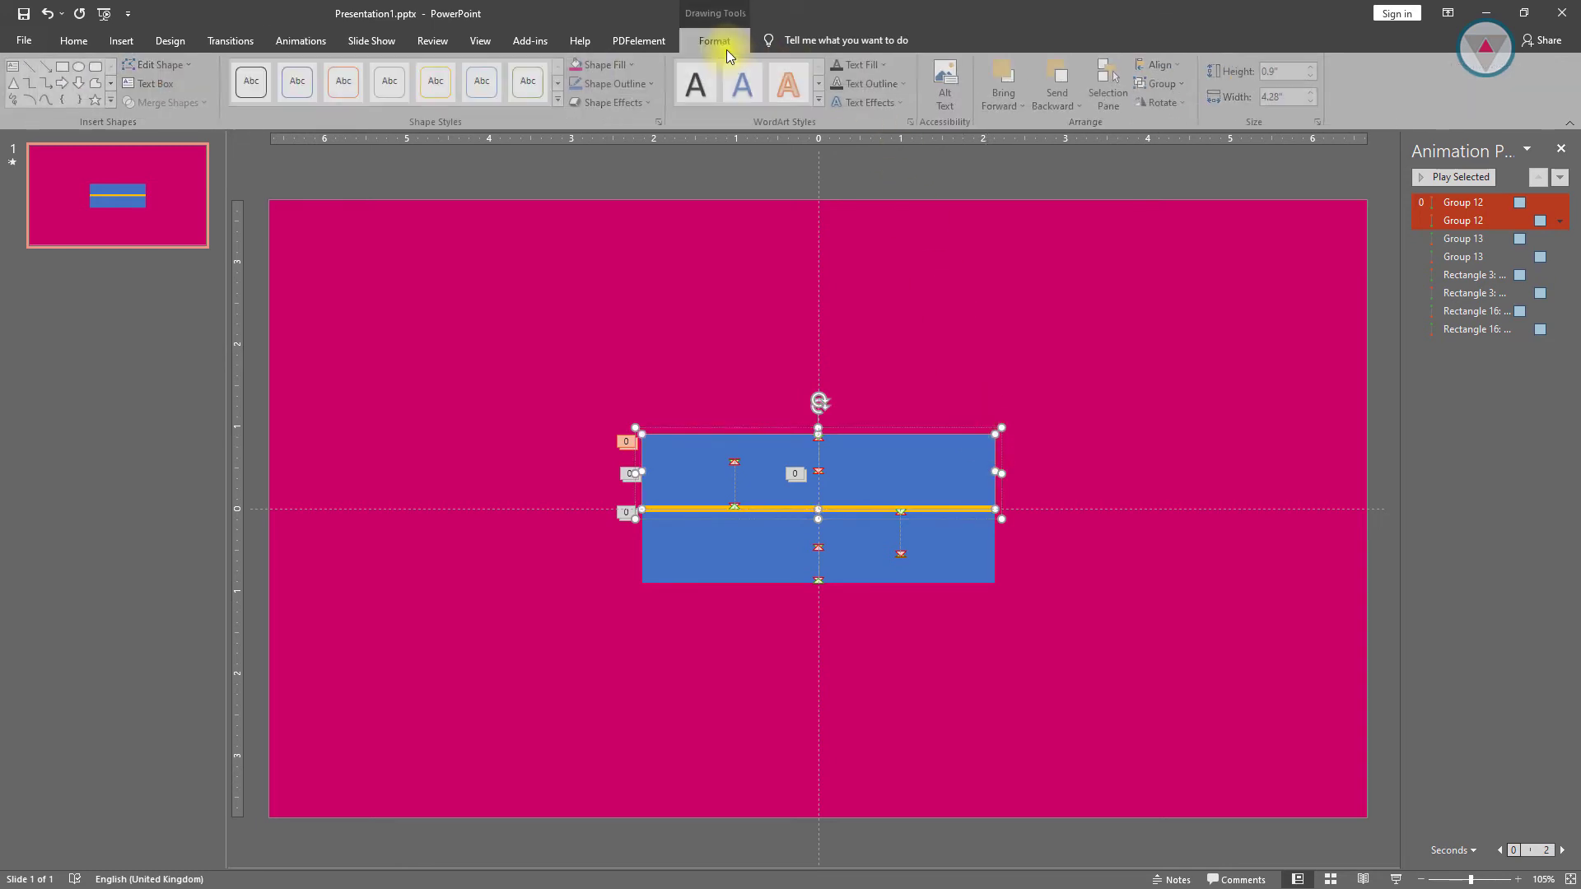
click(610, 64)
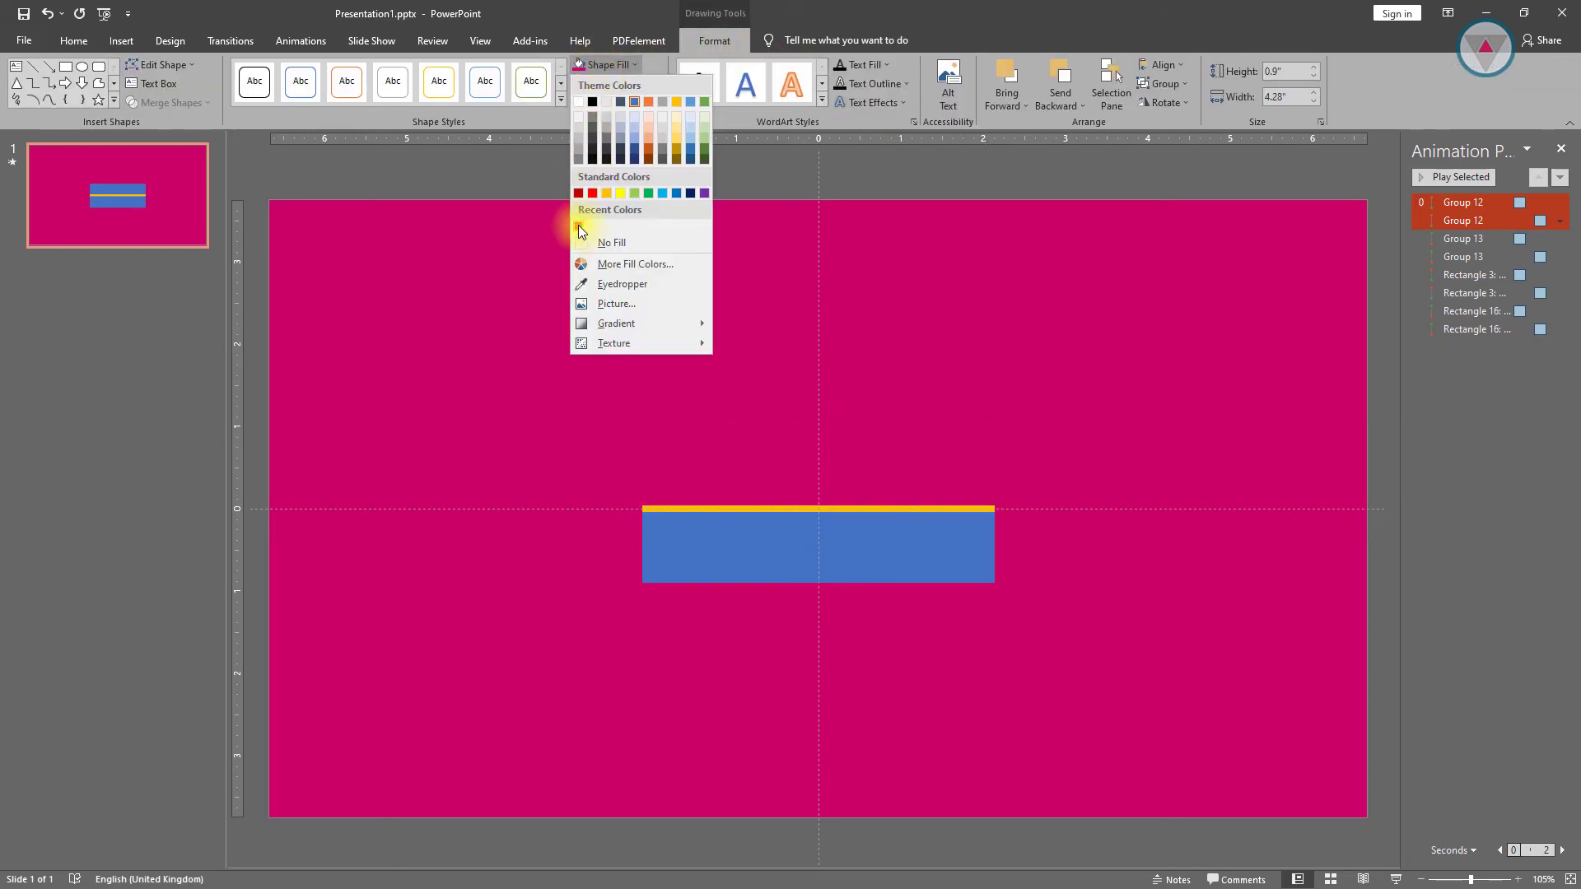
click(578, 225)
click(713, 548)
click(715, 549)
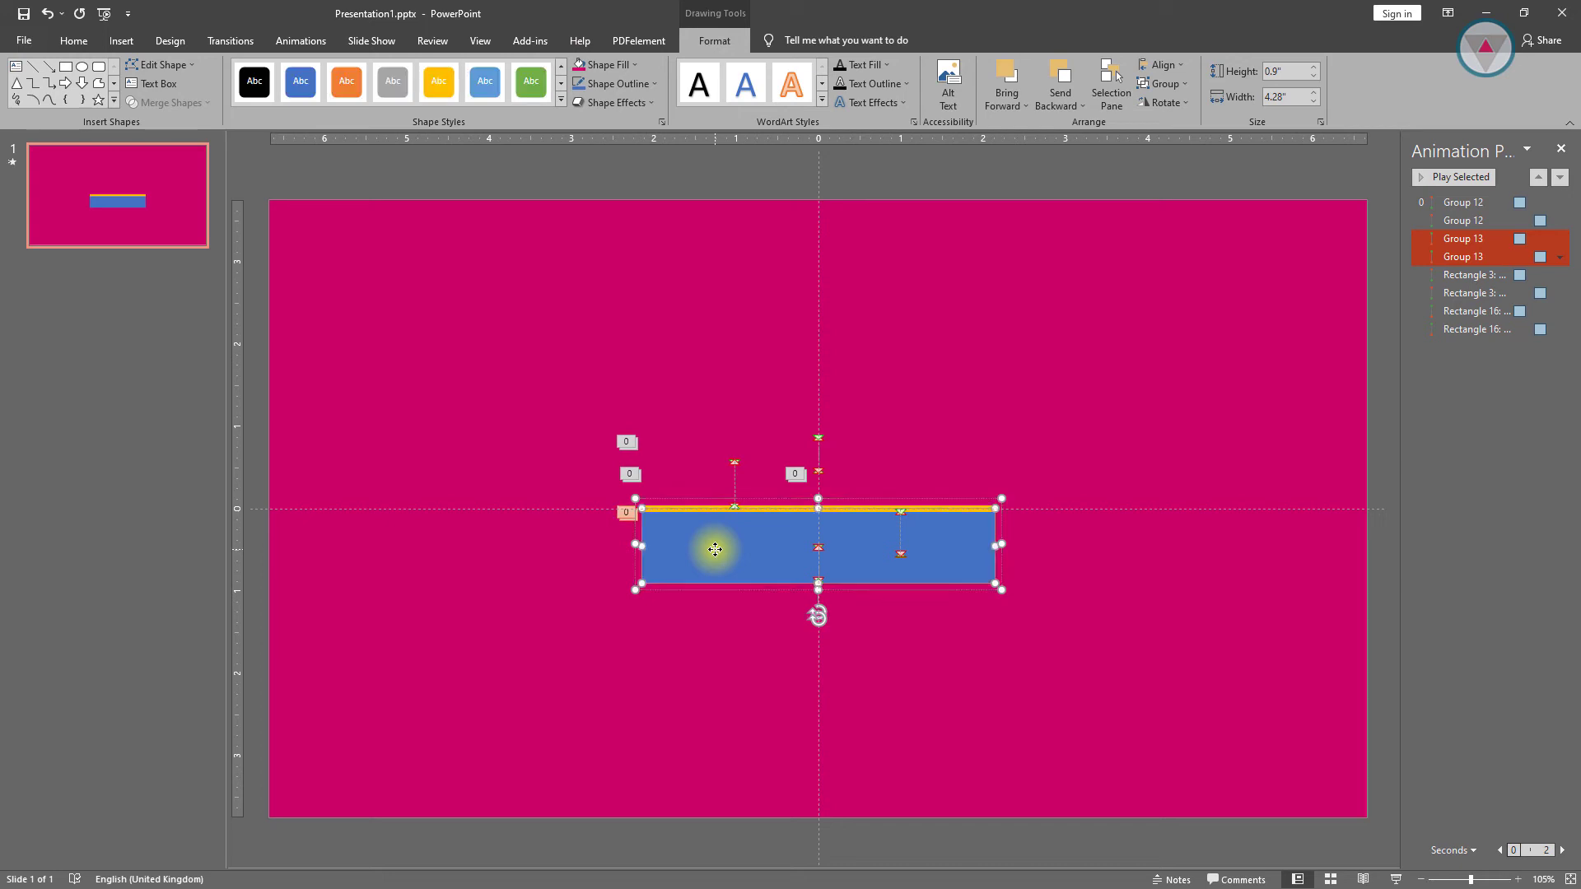
click(581, 70)
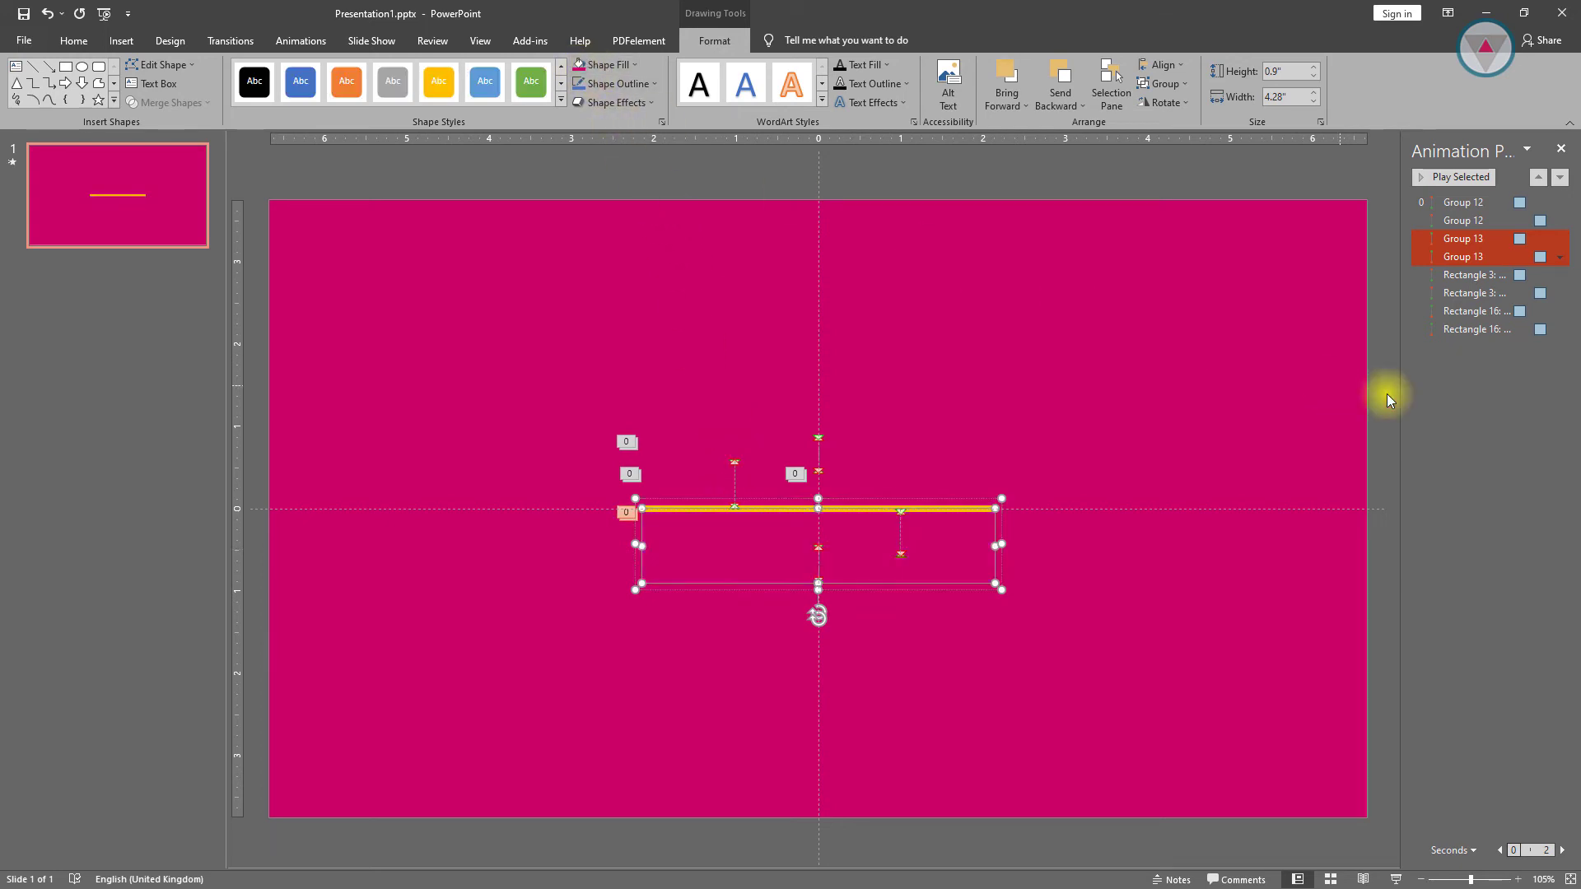
click(1275, 336)
click(1450, 178)
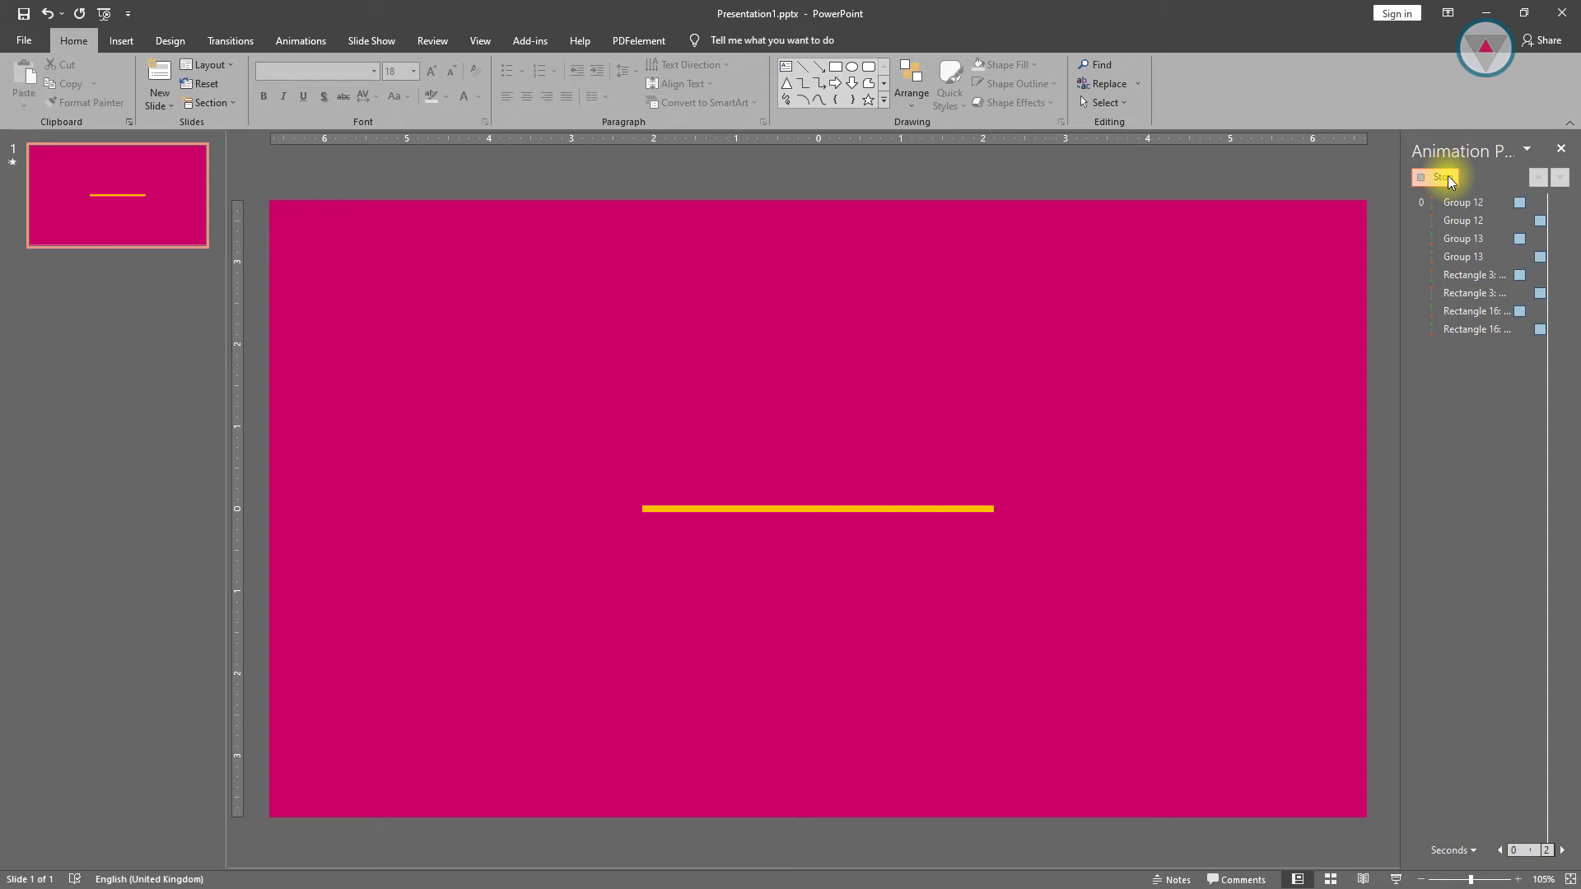
Give every motion path a 0 sec smooth start and 0.75 sec smooth end, then replay
click(1473, 201)
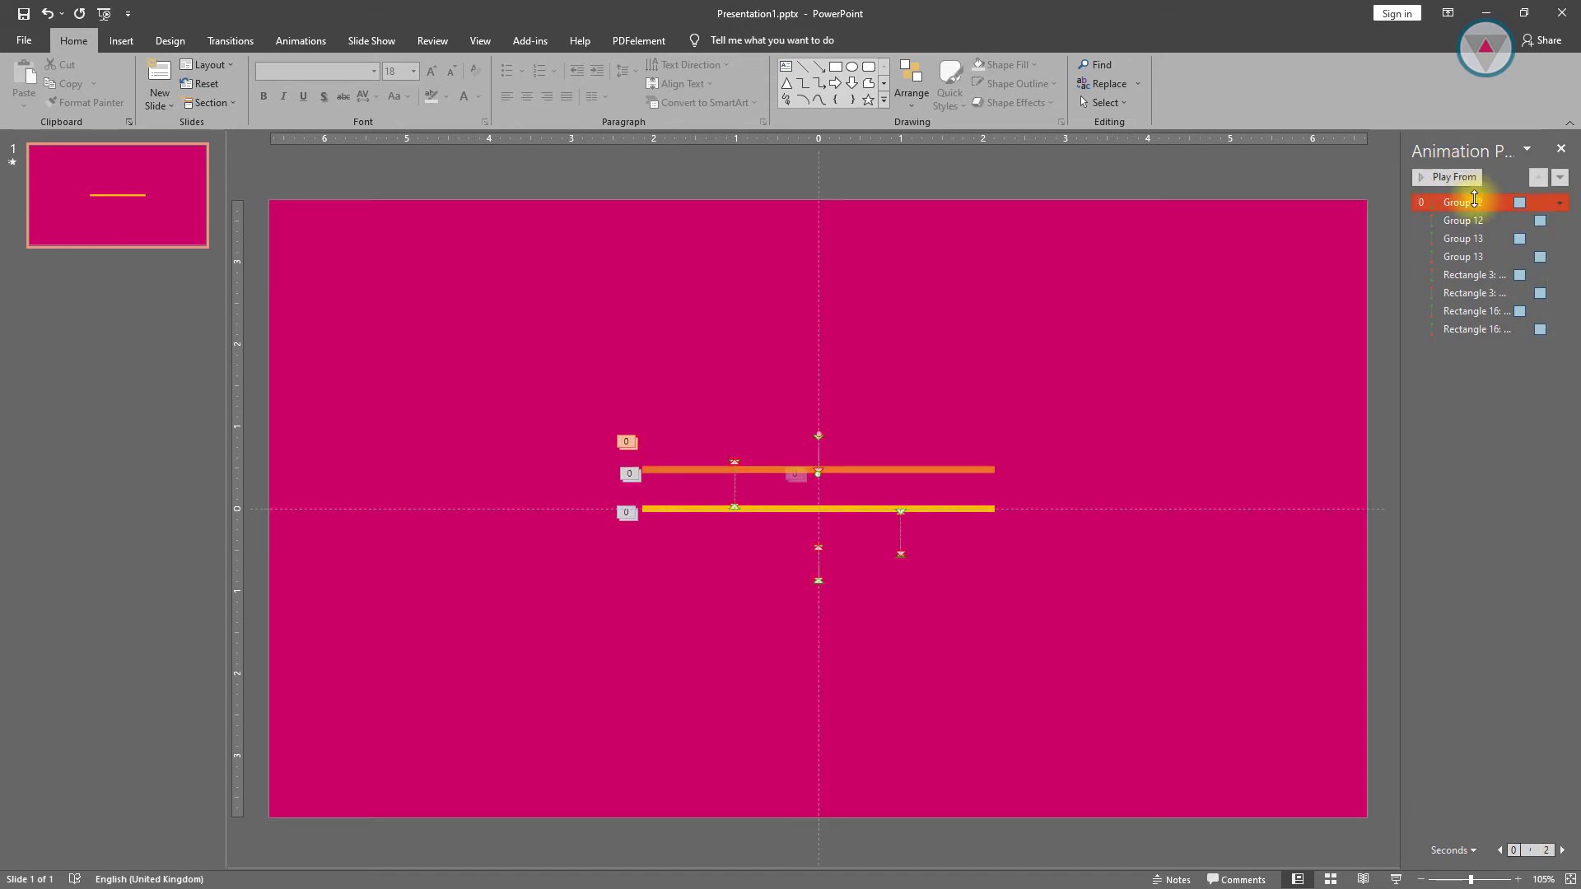
key(ctrl+a)
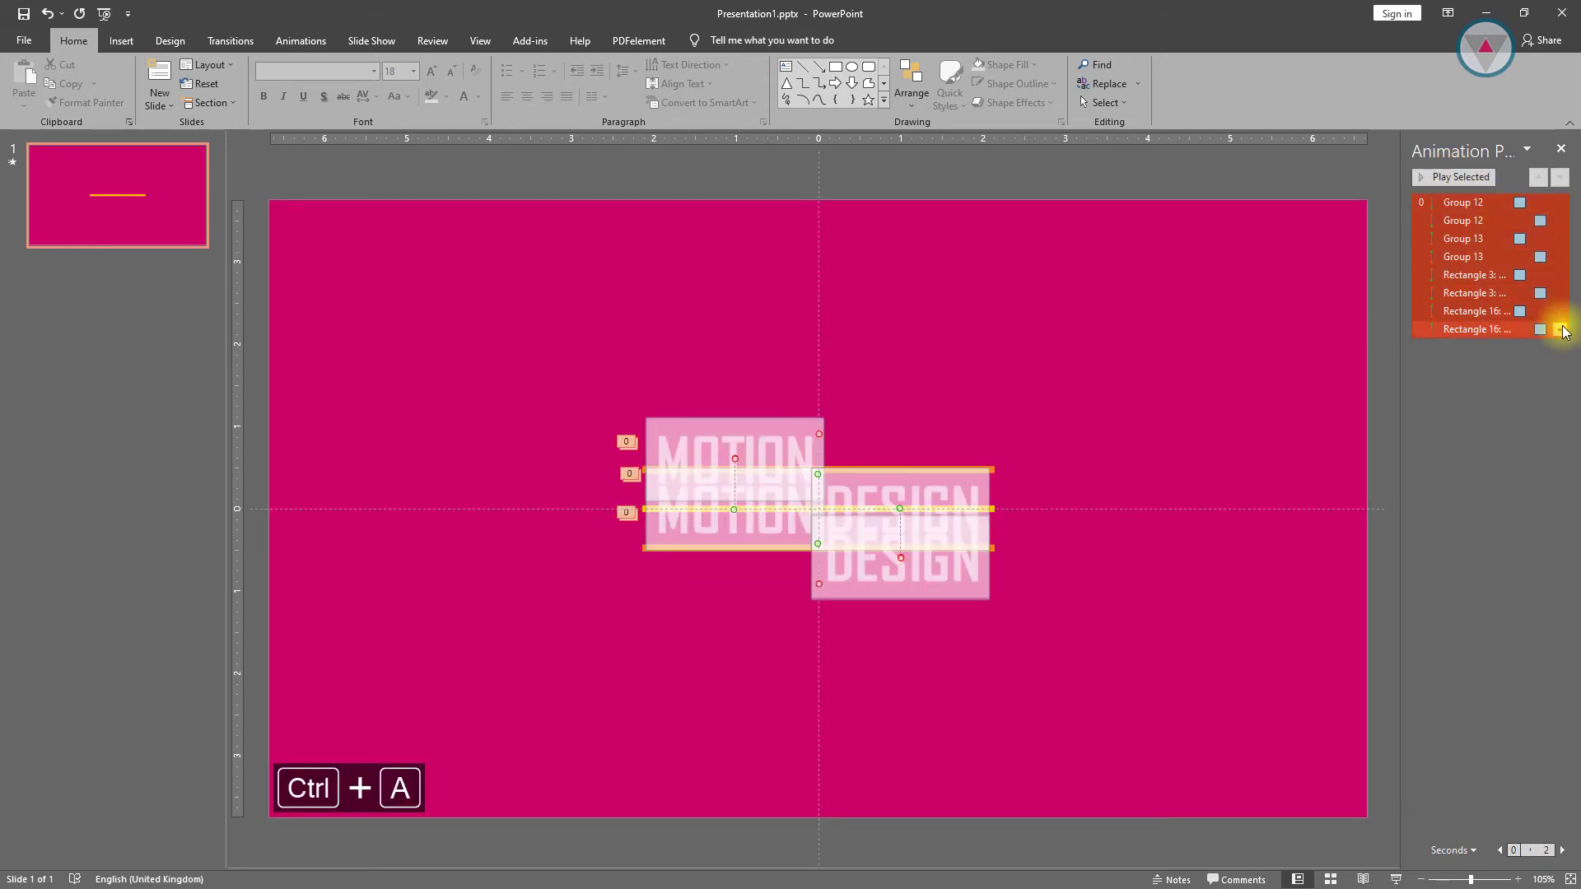
click(1562, 329)
click(1476, 403)
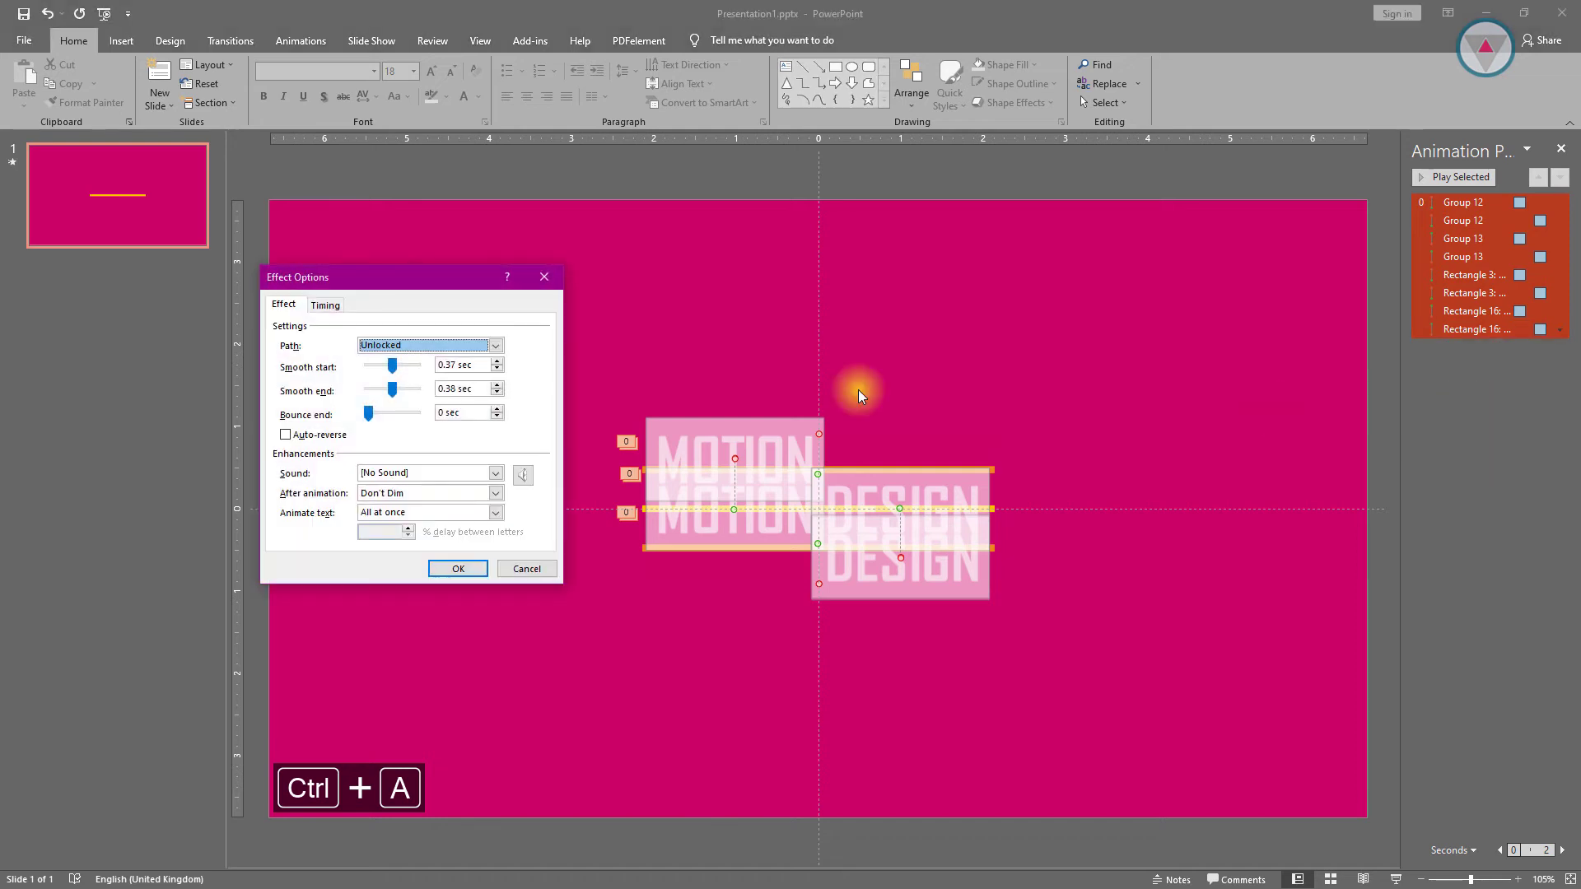
drag(390, 391, 435, 394)
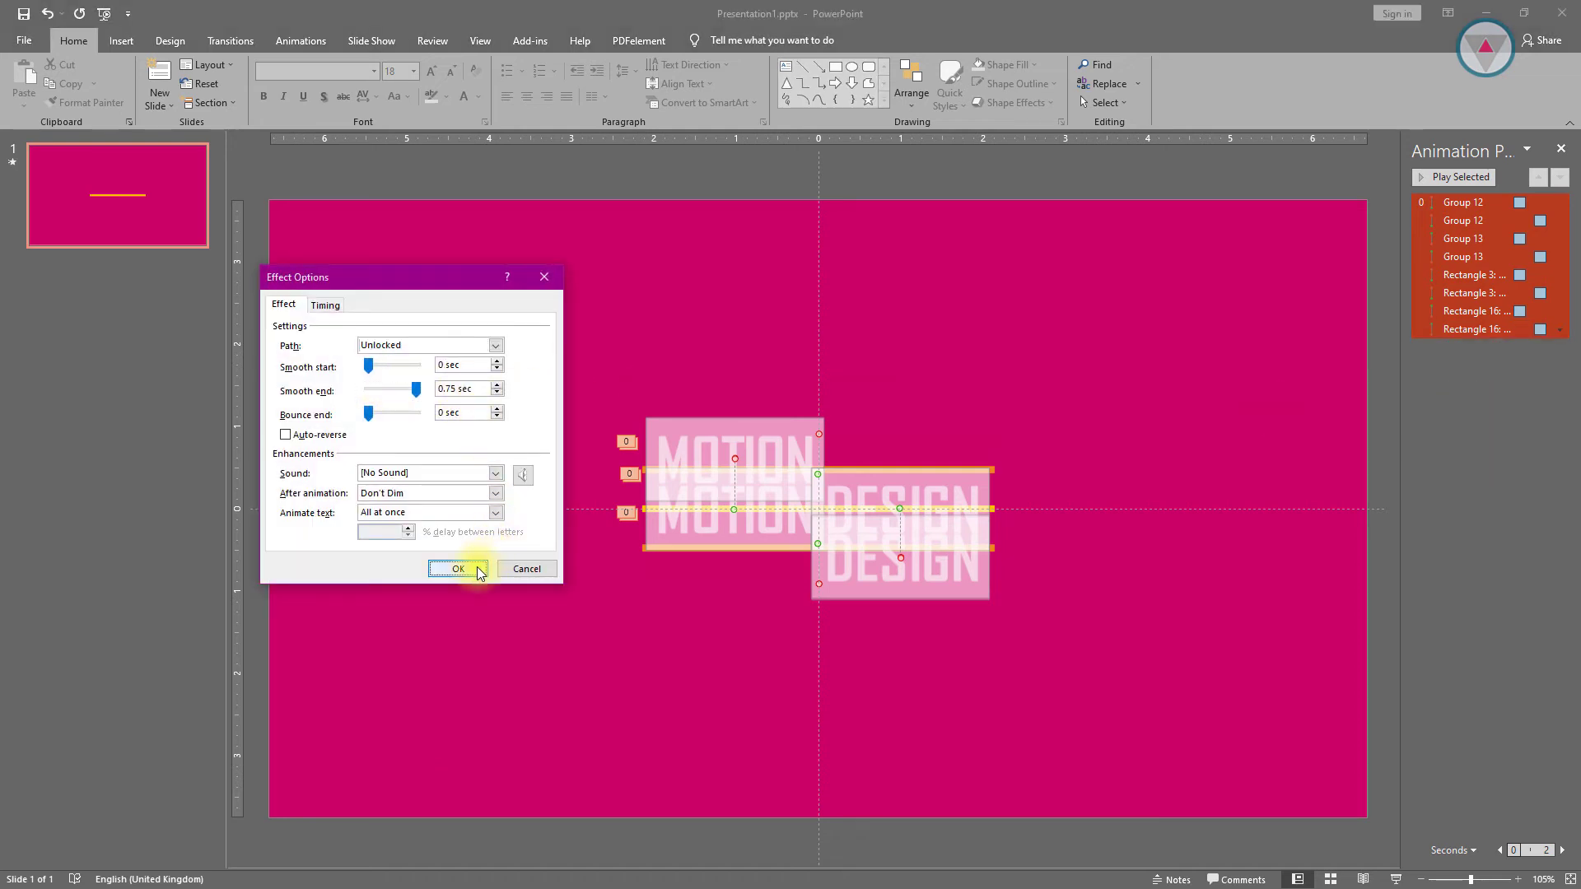
click(478, 568)
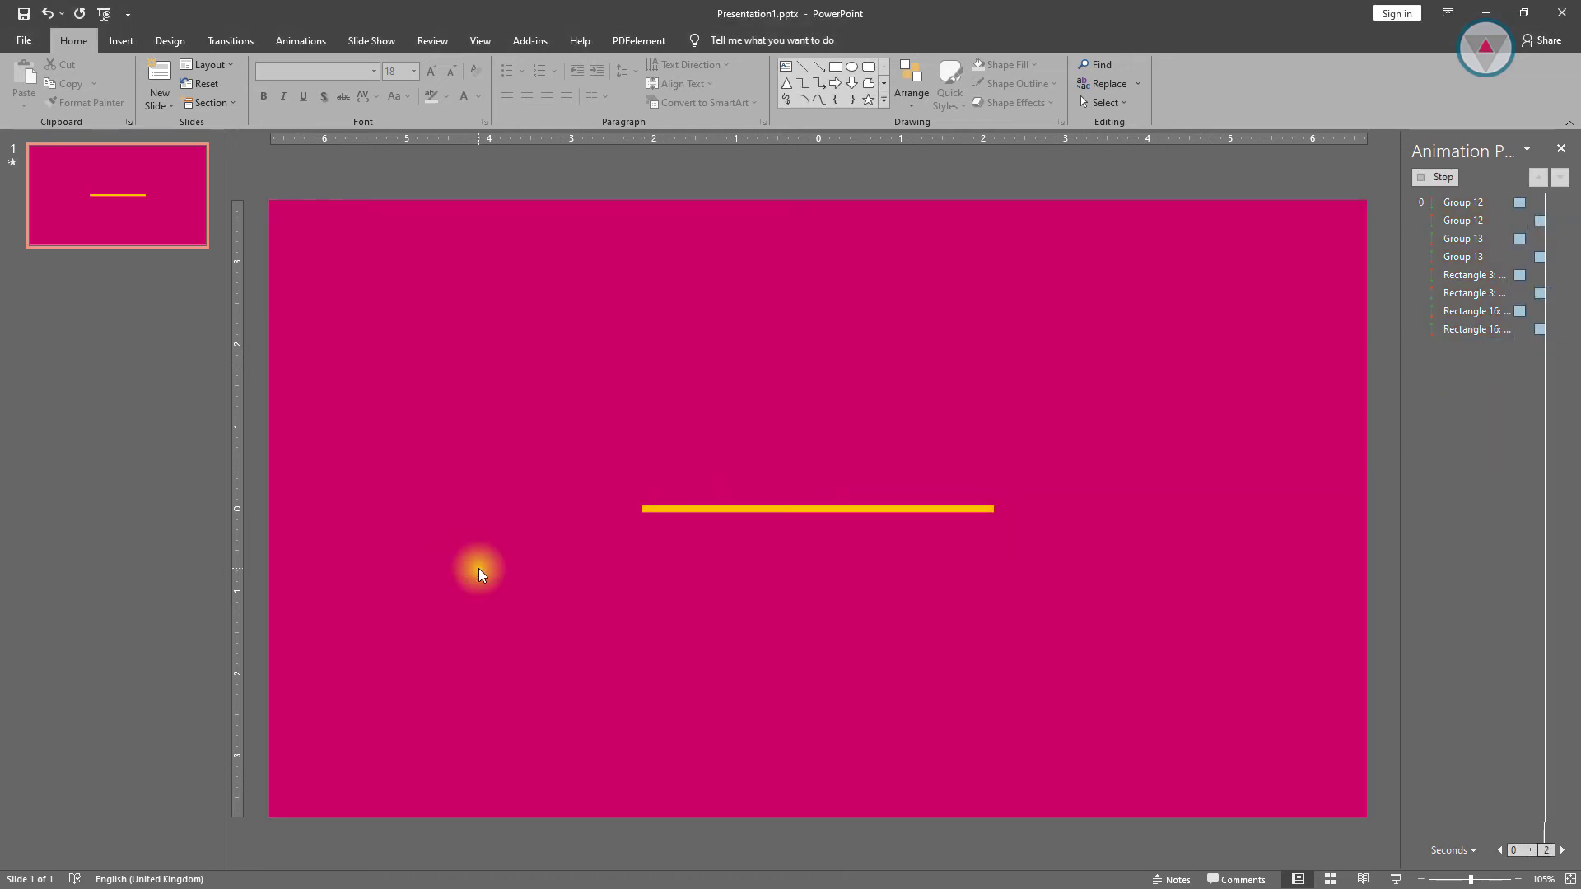
click(1424, 259)
key(ctrl+a)
click(1440, 177)
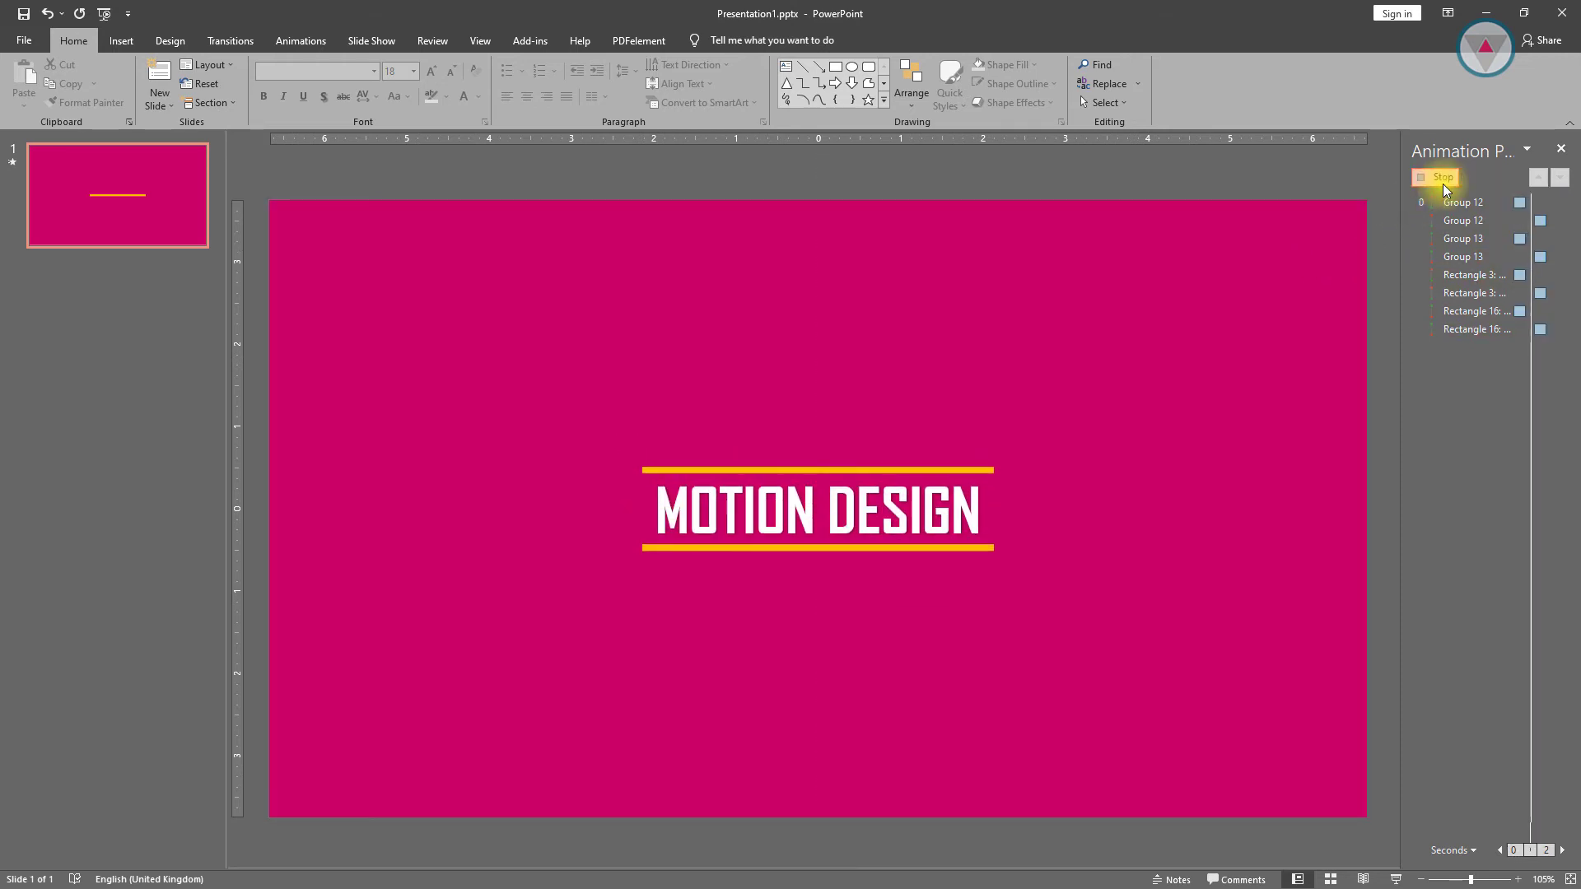
click(1443, 181)
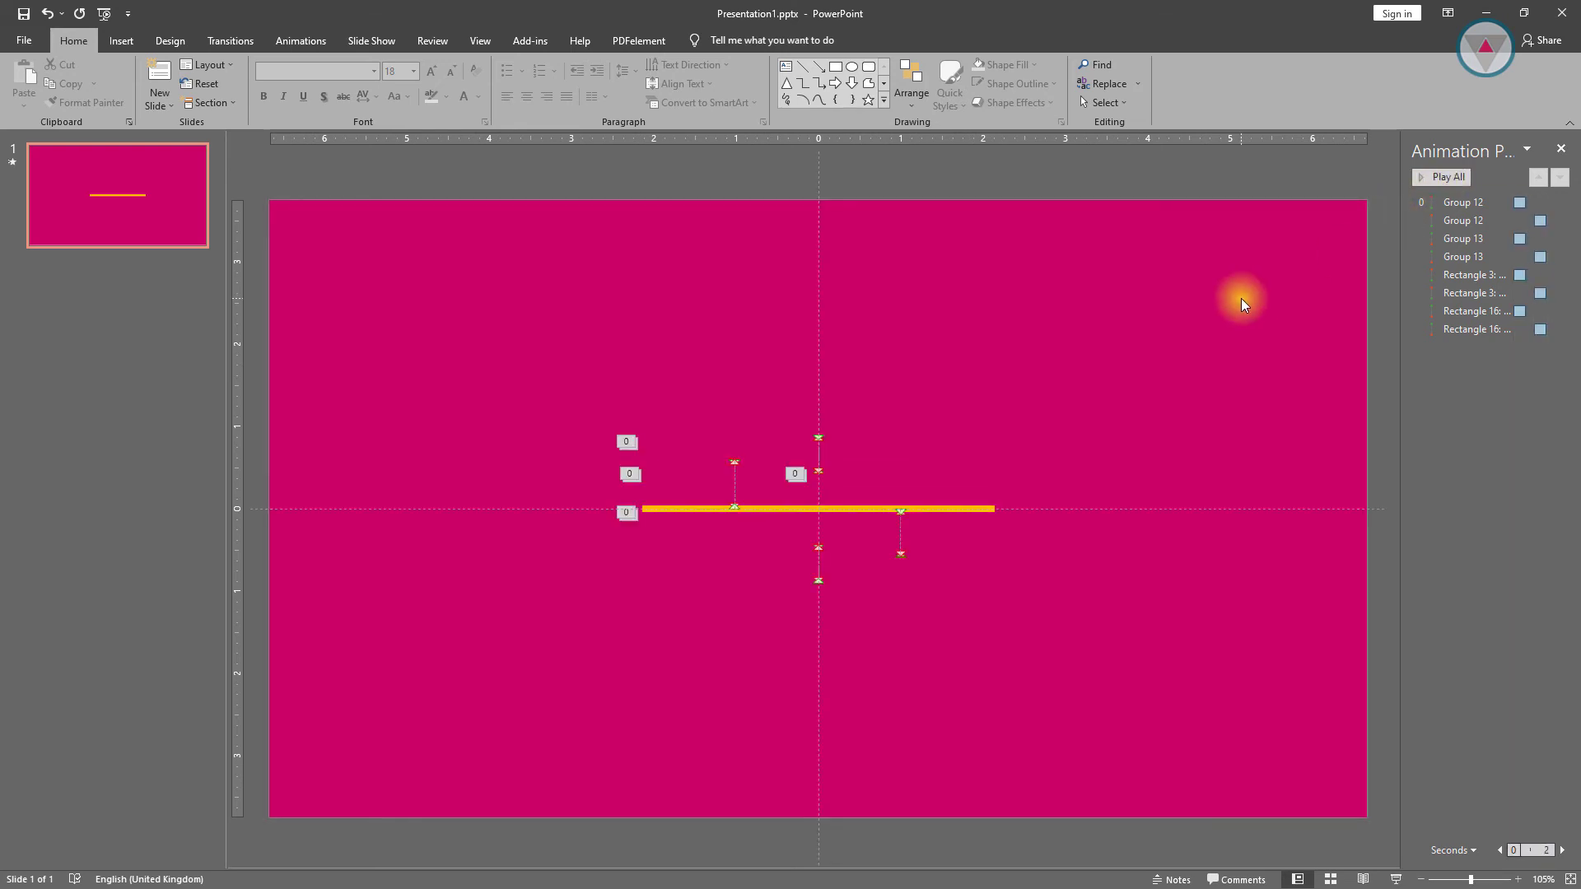
Draw a rectangle over the right half of the yellow line with No Outline
click(121, 41)
click(272, 98)
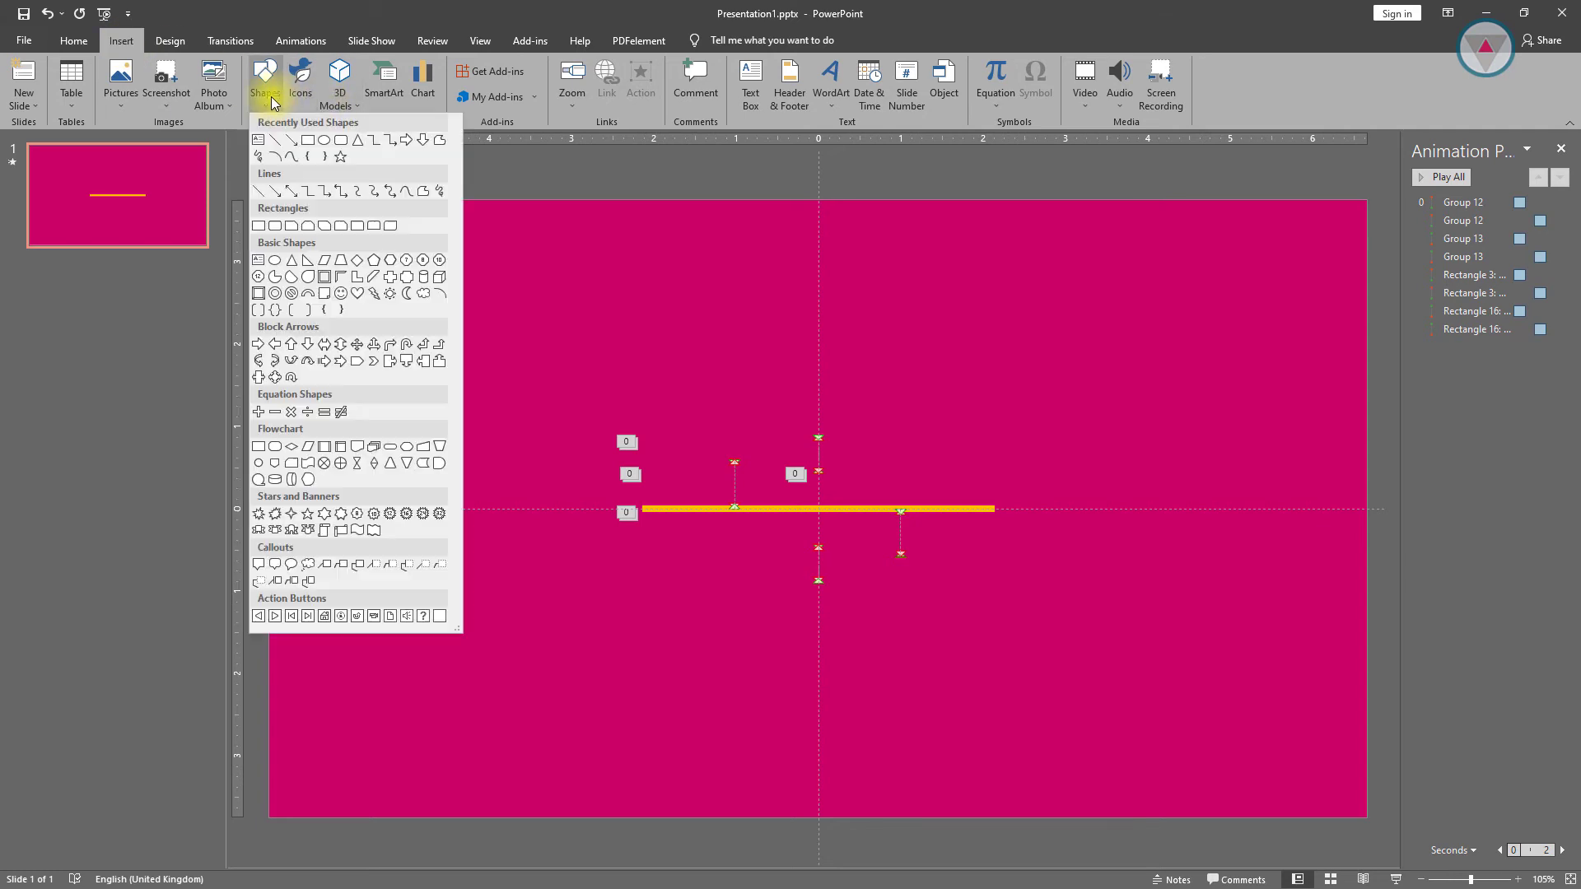
click(304, 142)
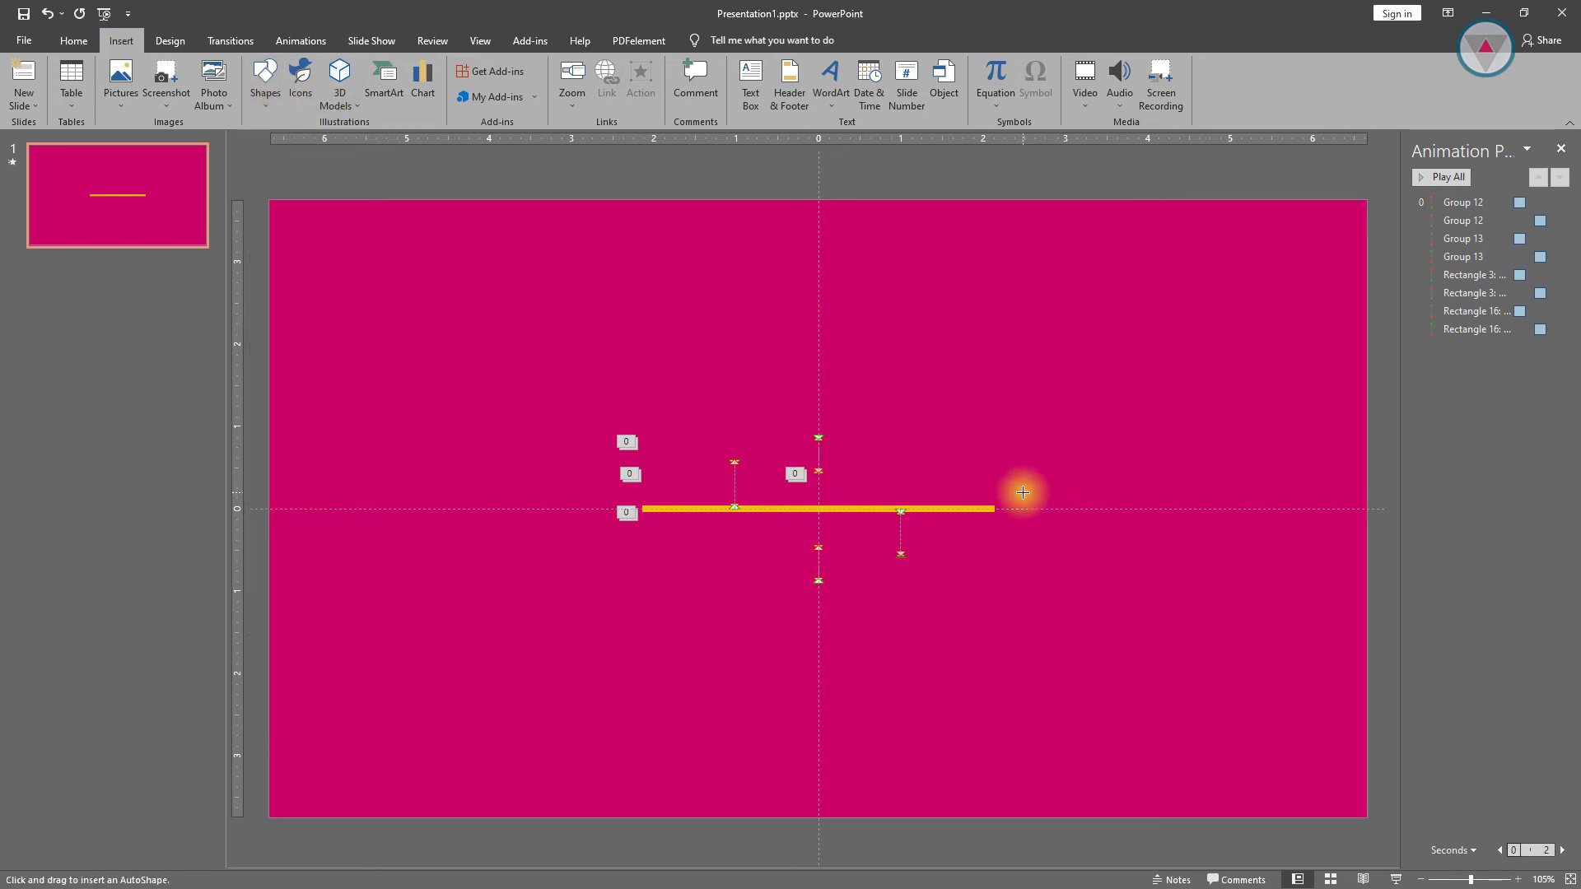
drag(994, 484, 818, 526)
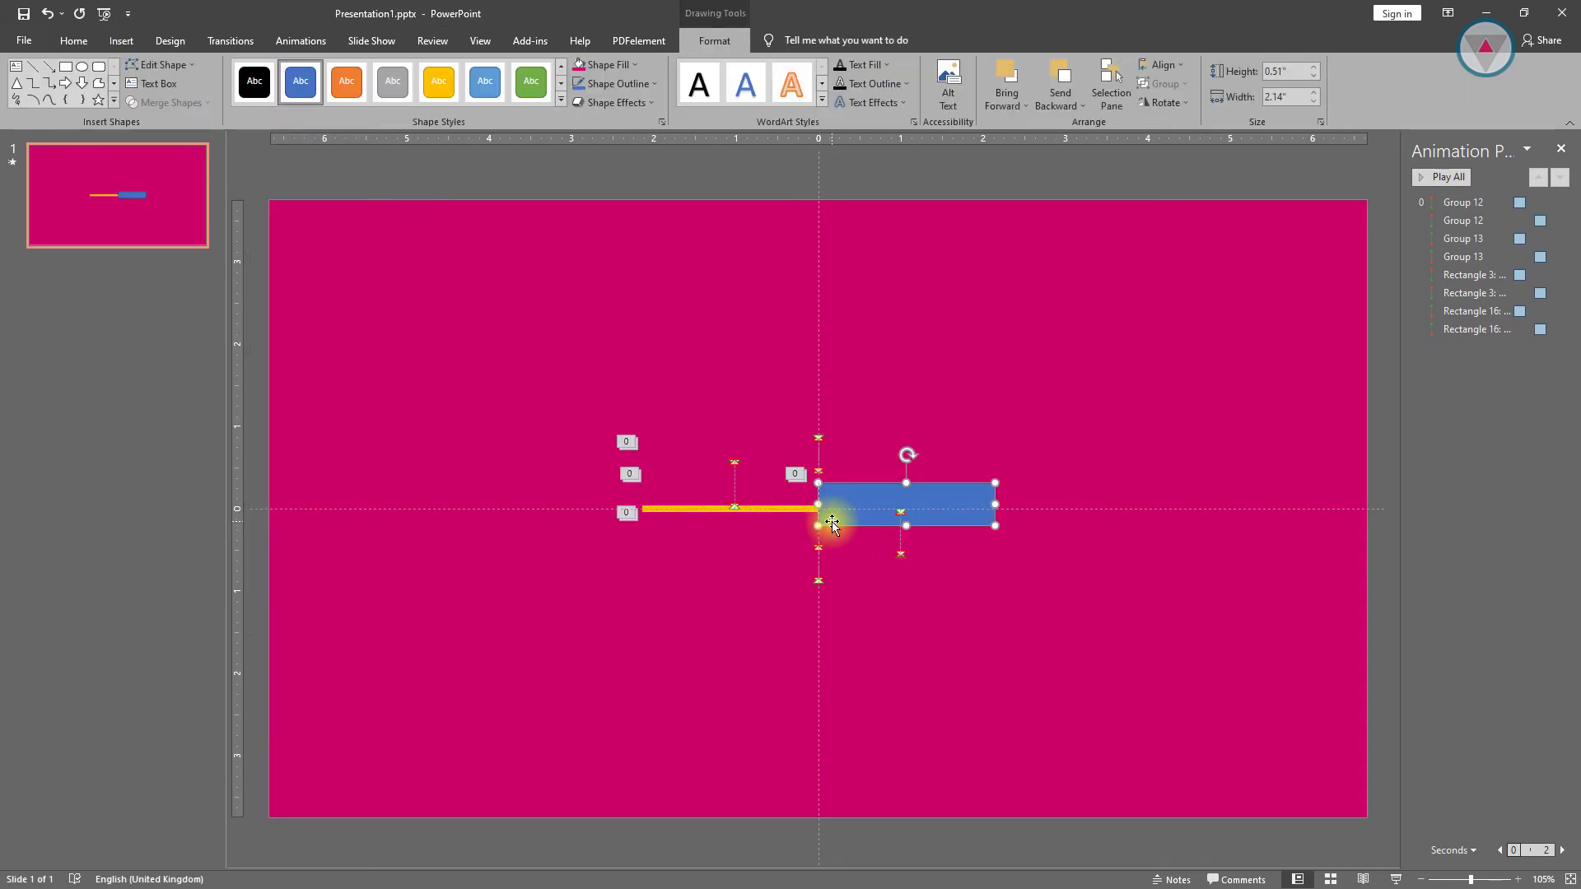
click(640, 84)
click(640, 261)
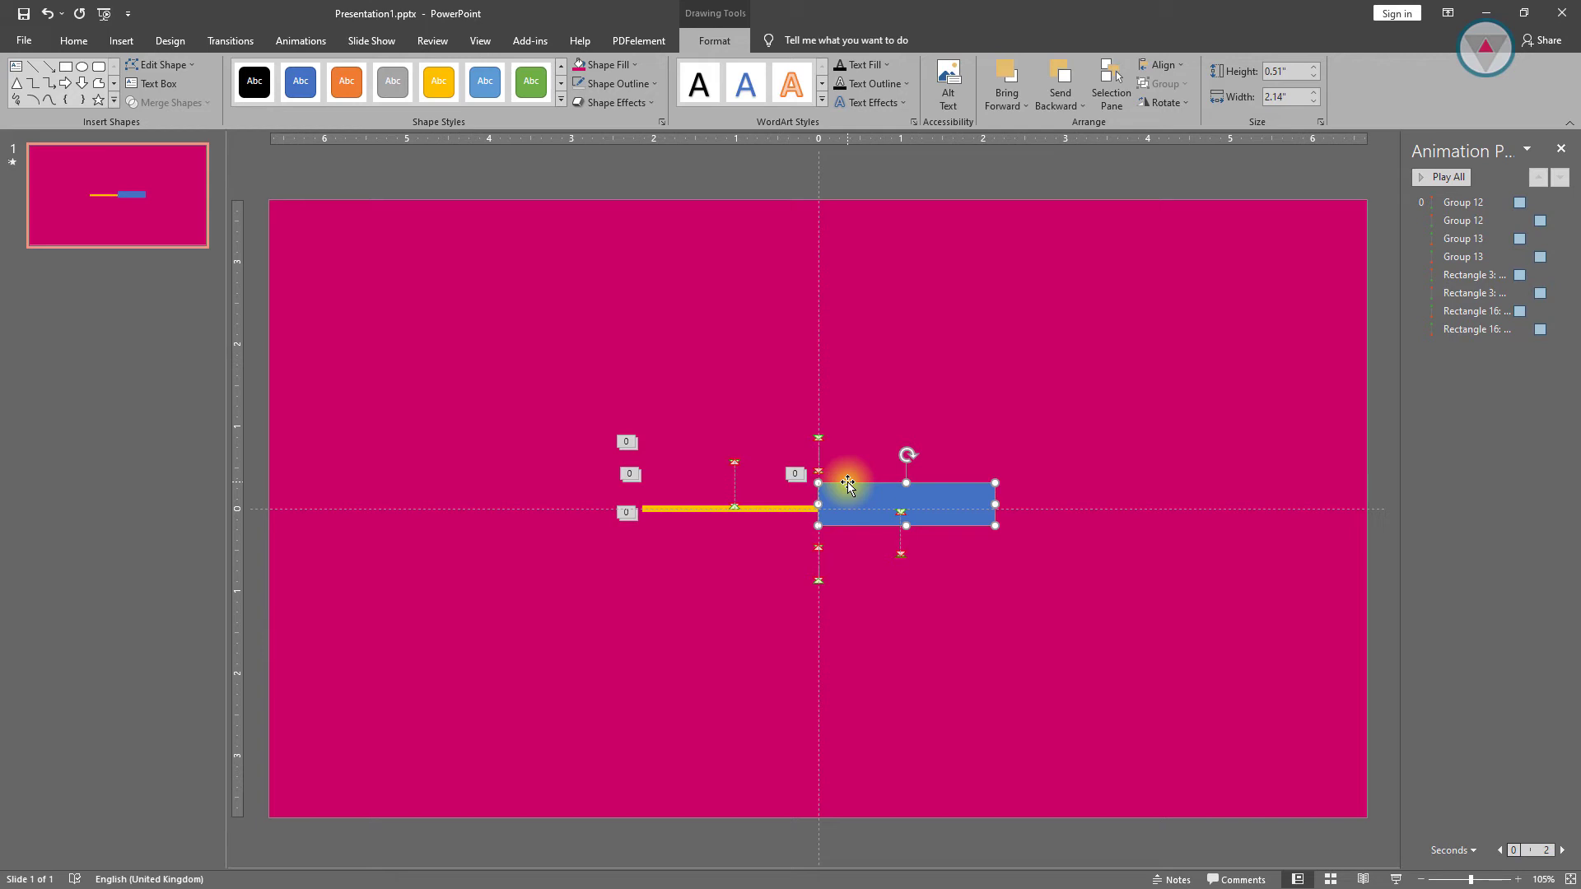
Duplicate it over the line's left half, align both edge to edge, and select both
key(ctrl+d)
drag(953, 528, 770, 519)
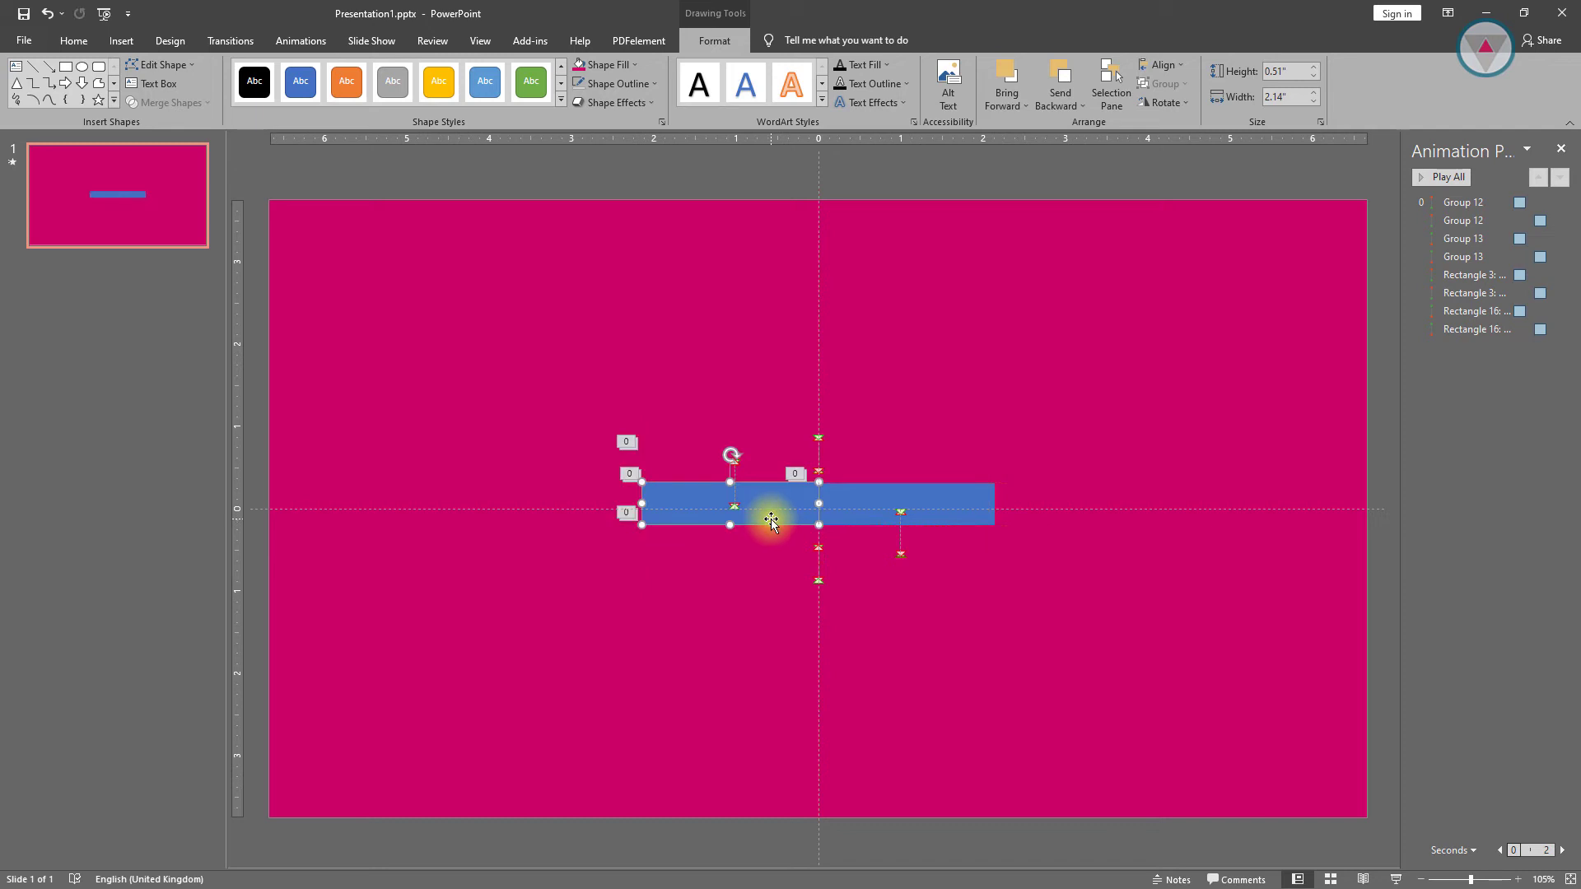
click(1493, 879)
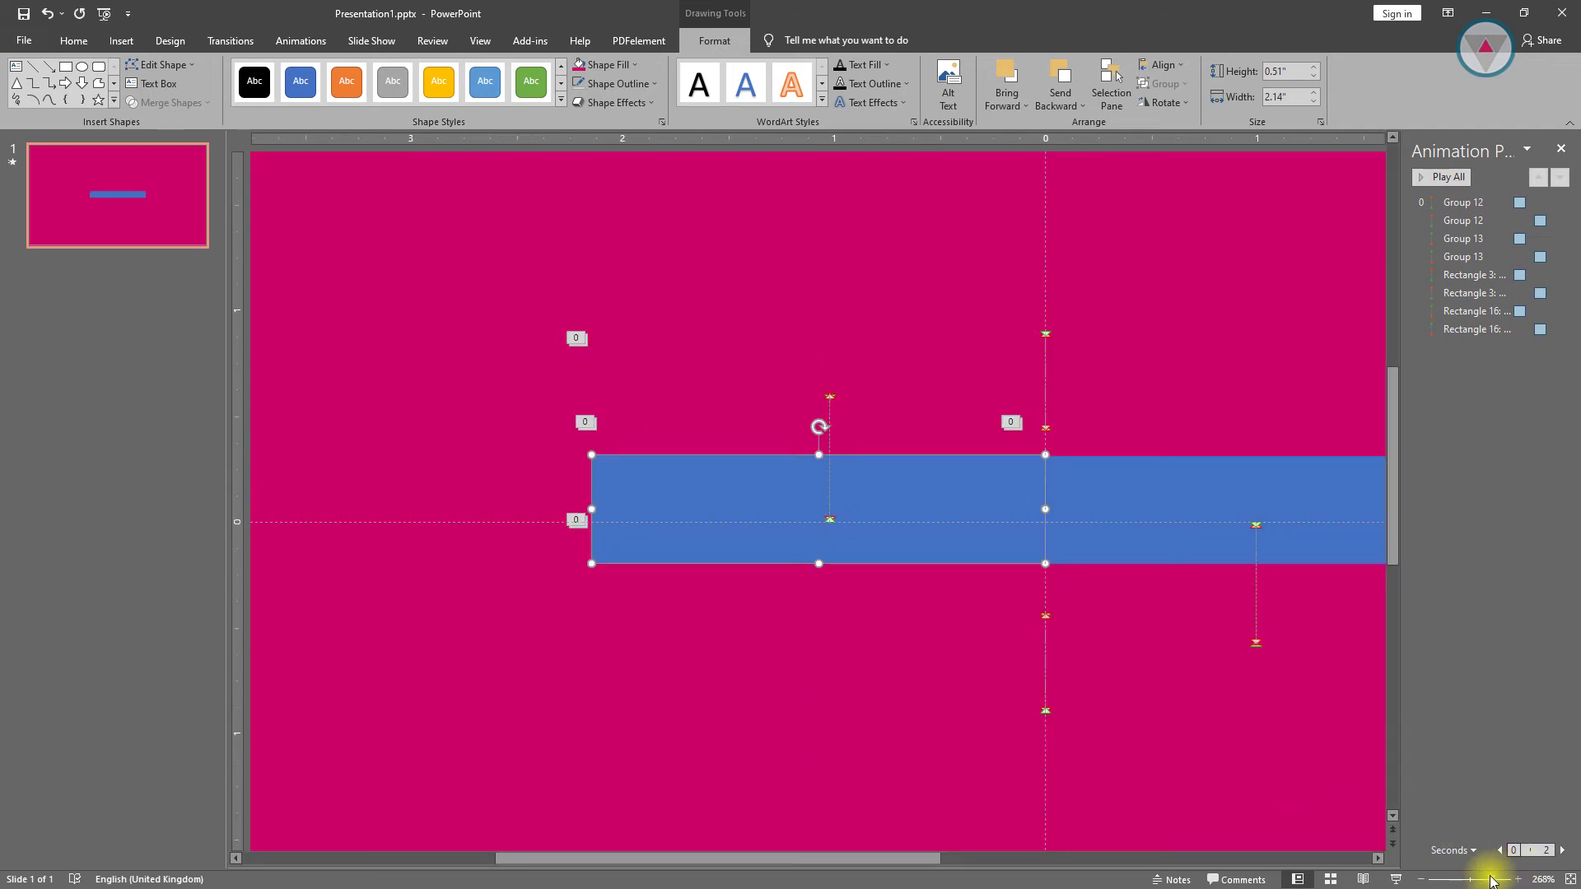
drag(961, 497, 960, 511)
drag(1104, 494, 1111, 514)
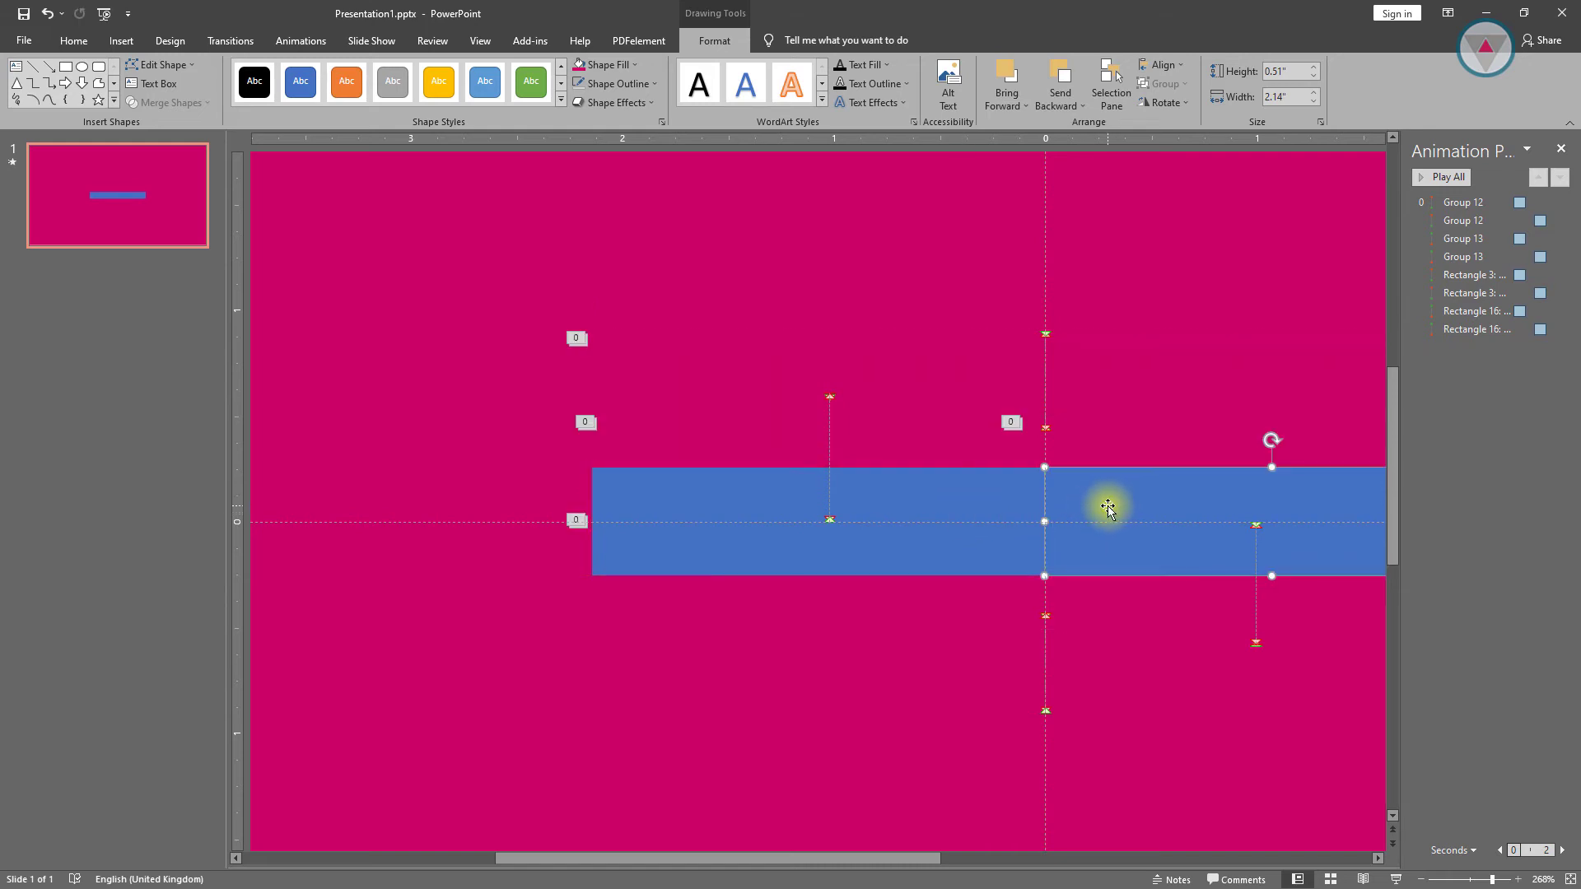
click(1483, 880)
drag(885, 853, 805, 855)
click(916, 547)
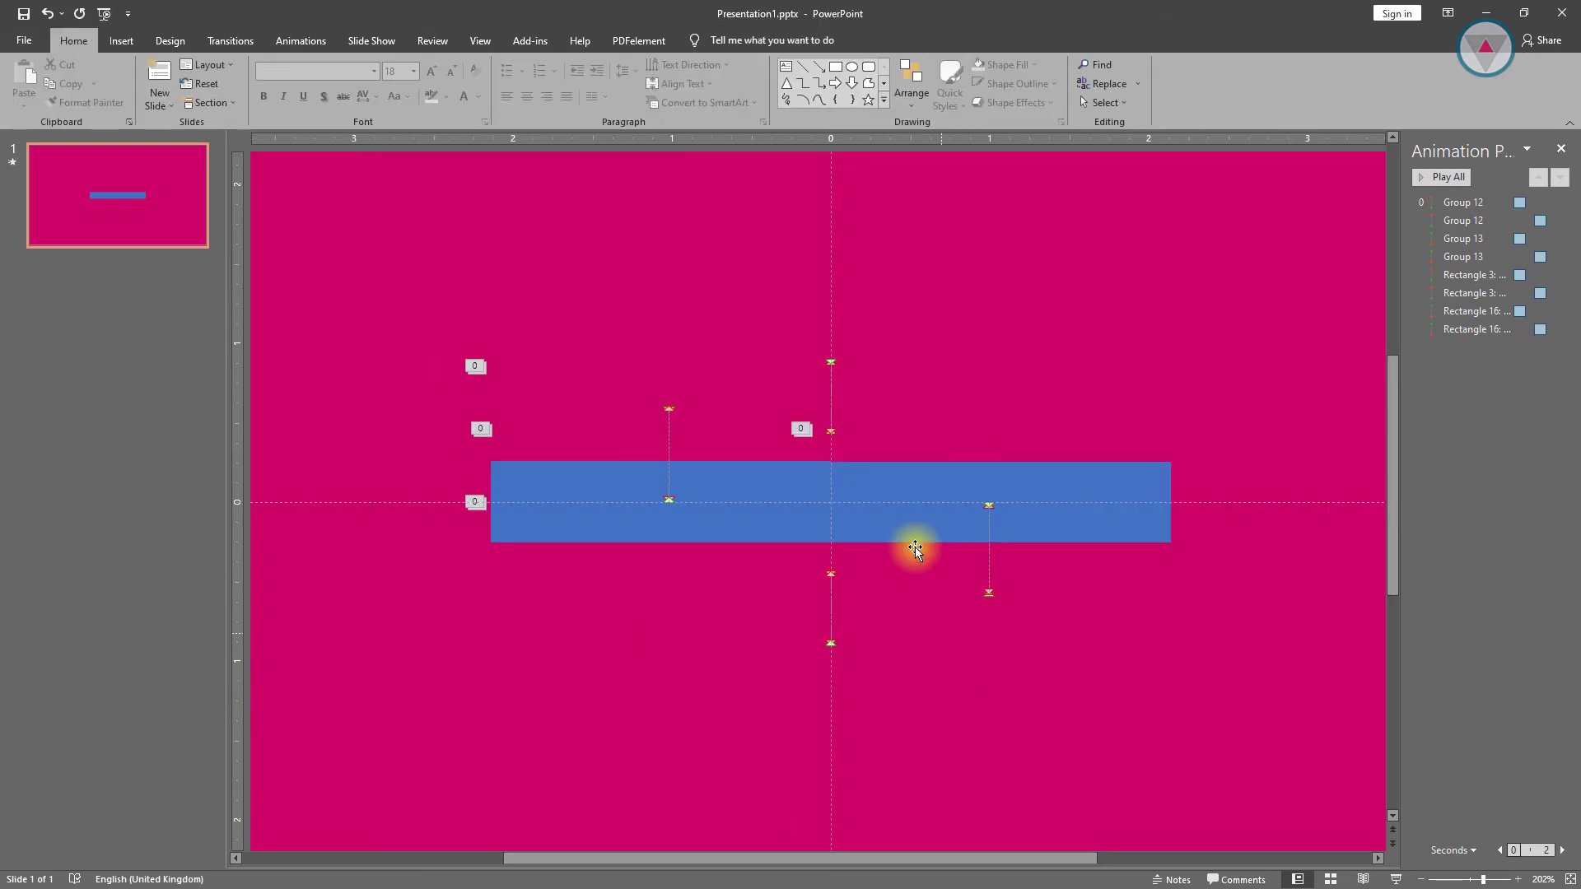
click(905, 530)
shift+click(723, 531)
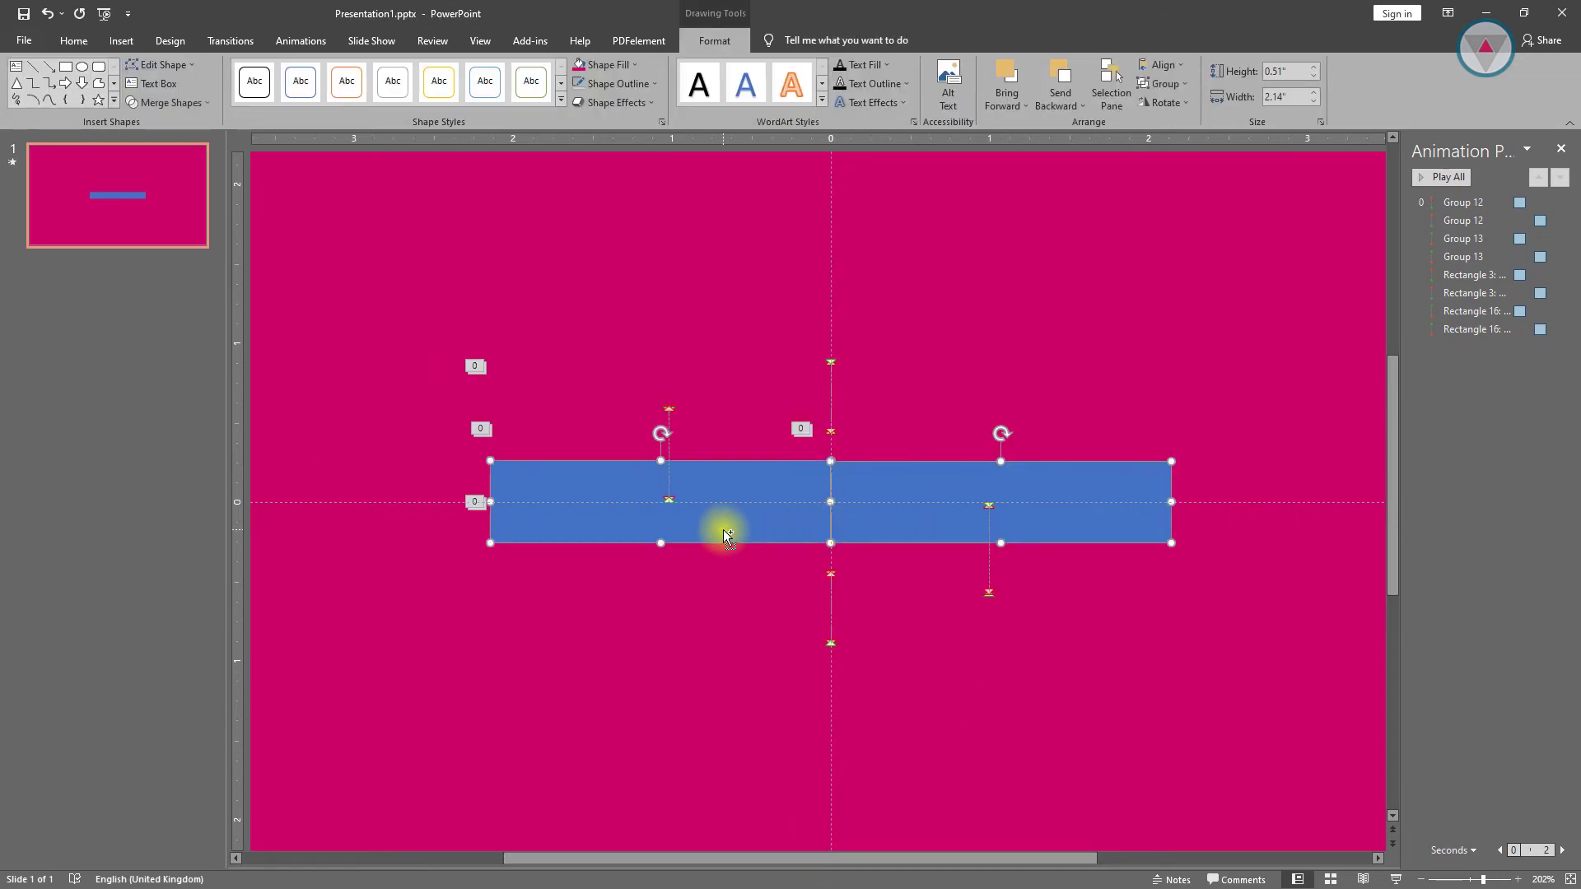
click(292, 39)
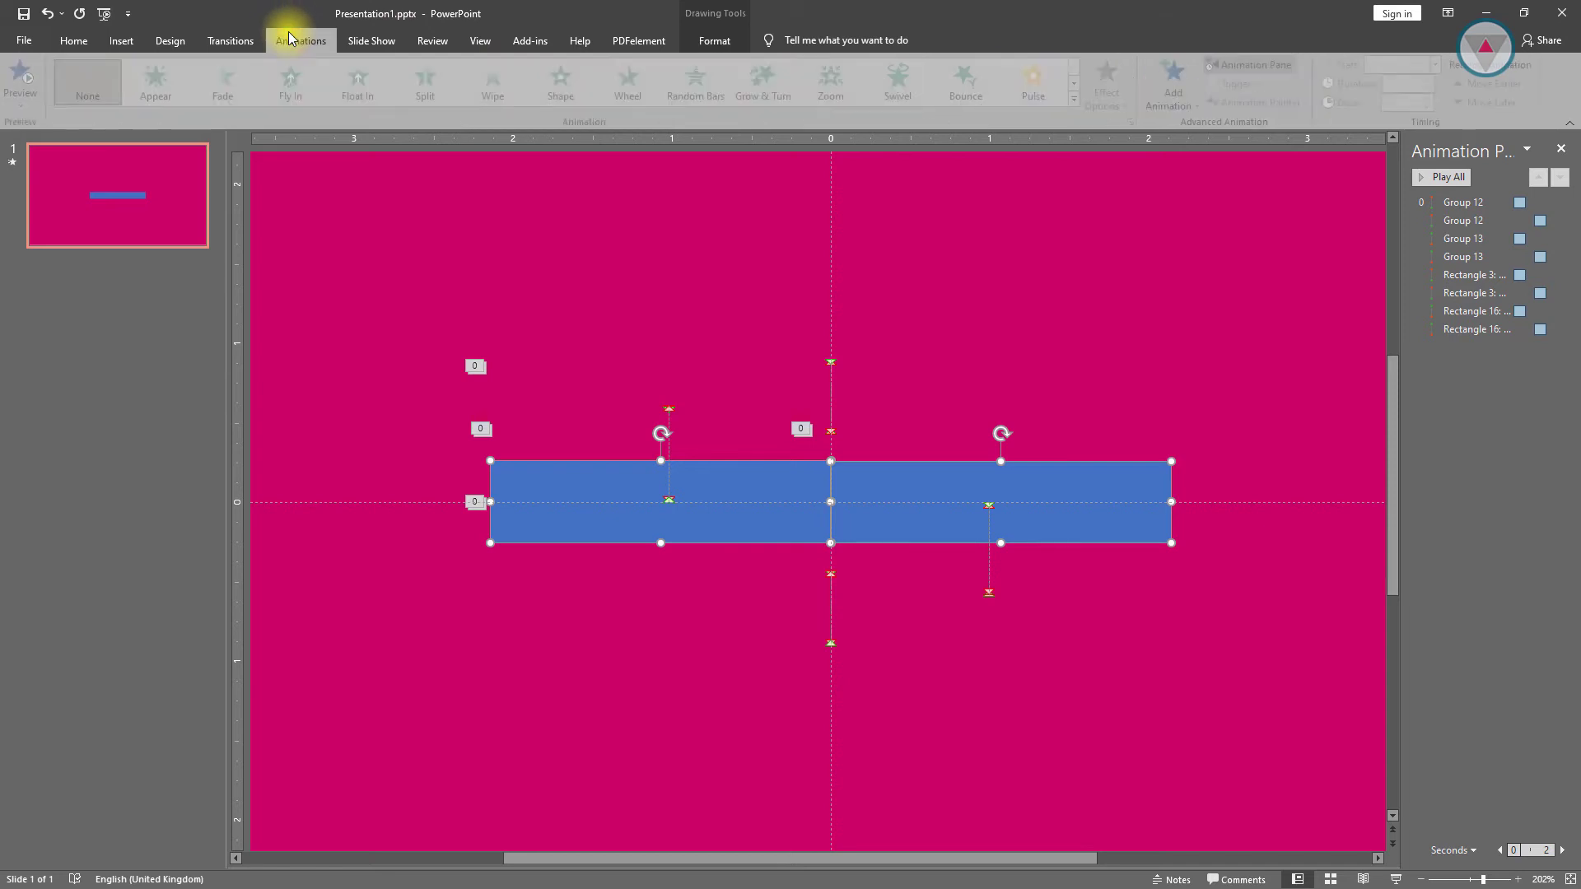
Apply the Lines motion path to both new blue rectangles so they slide down off the centre line
click(1180, 89)
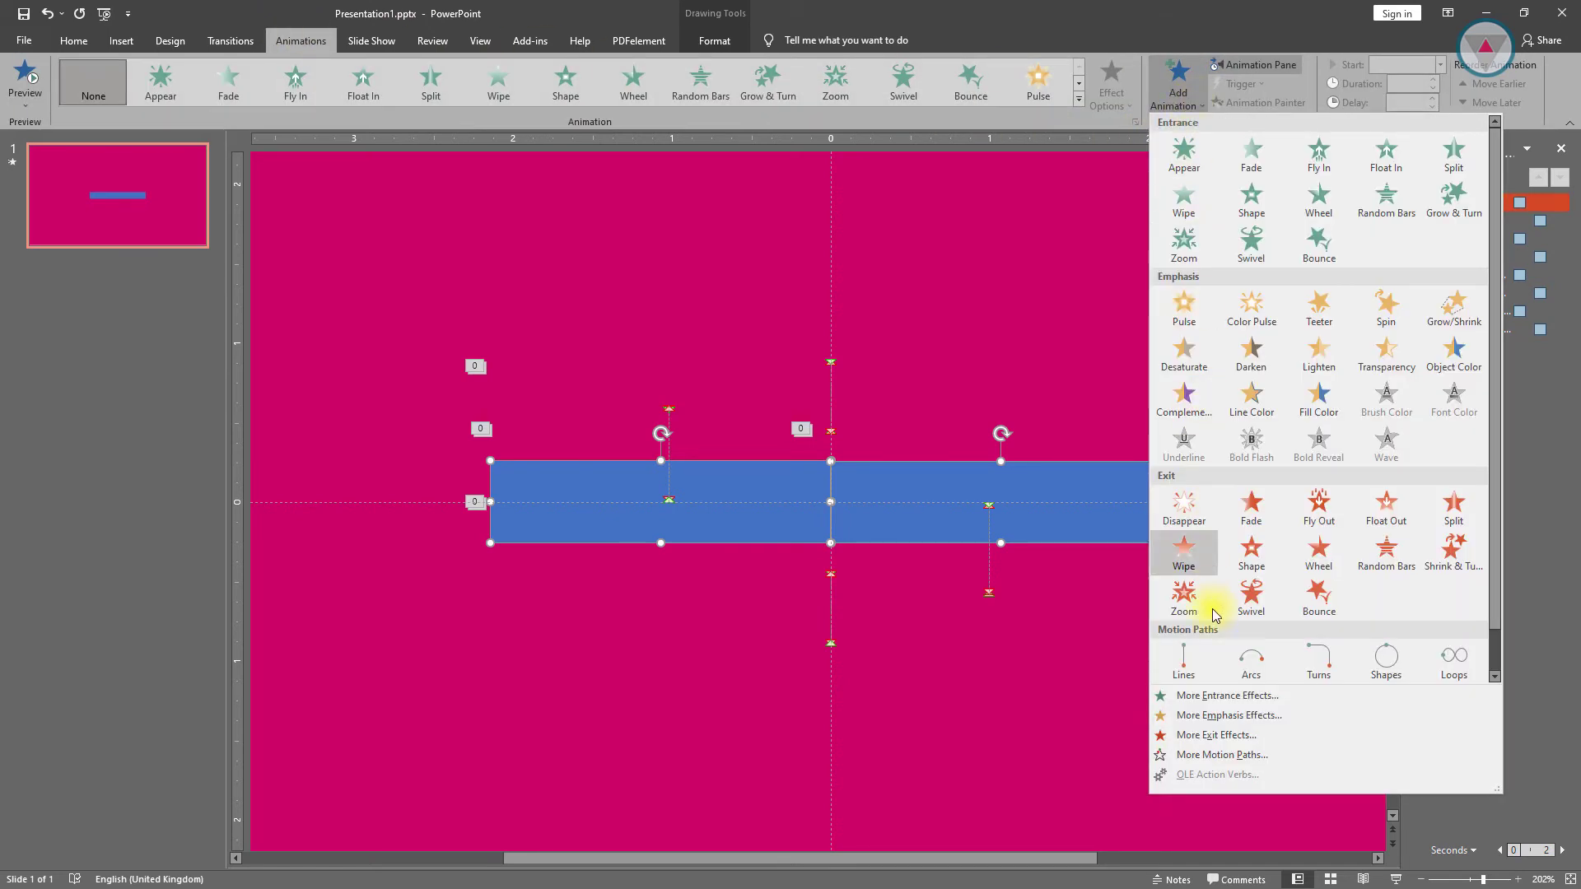
click(1201, 671)
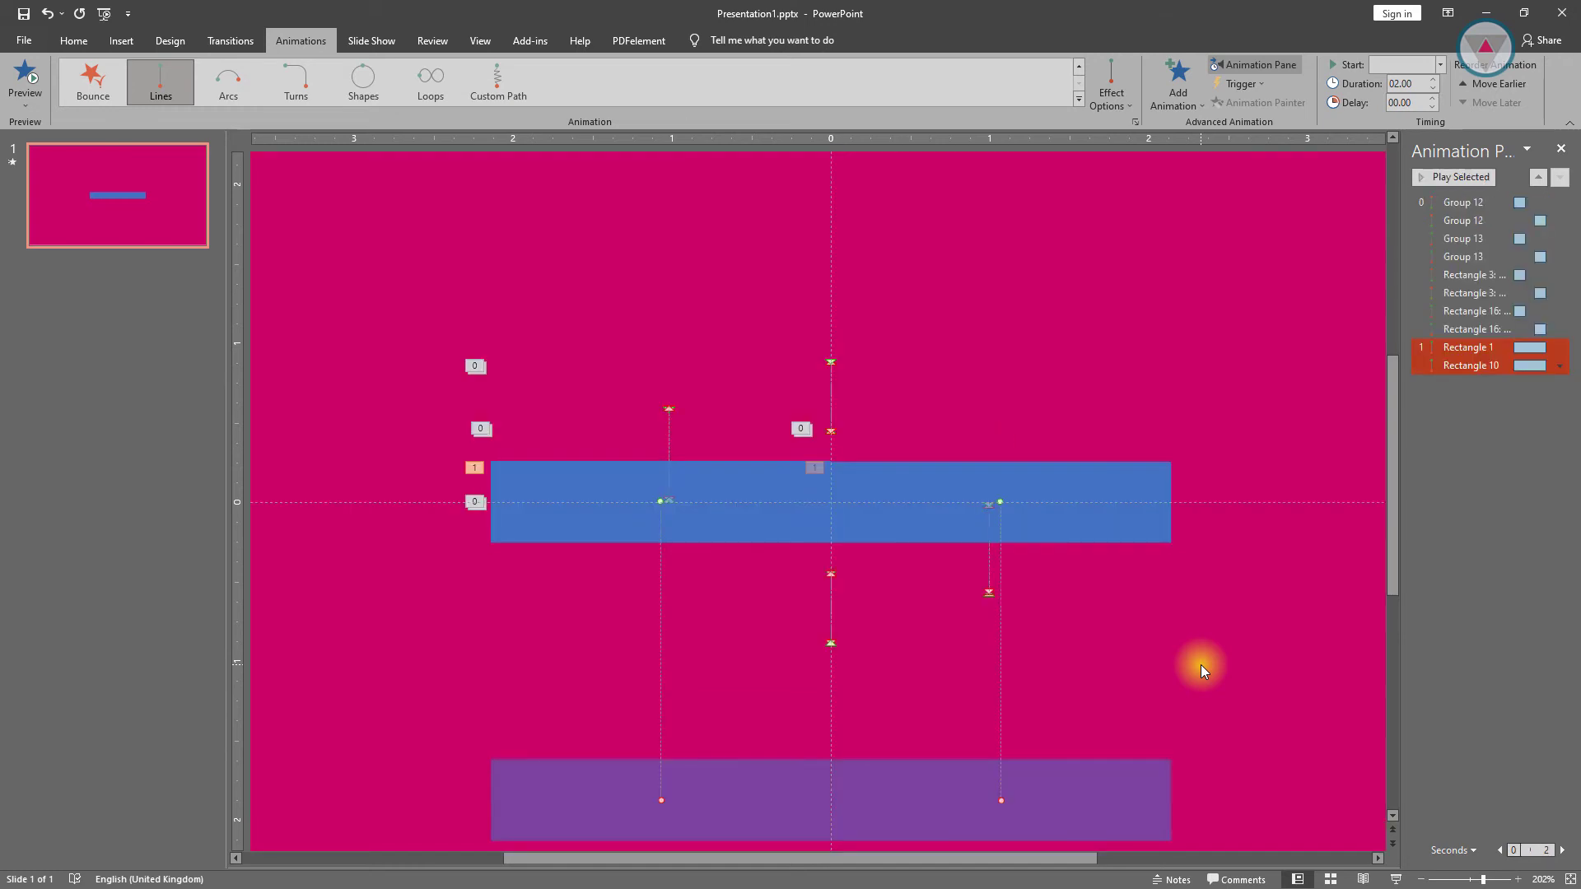
click(1092, 520)
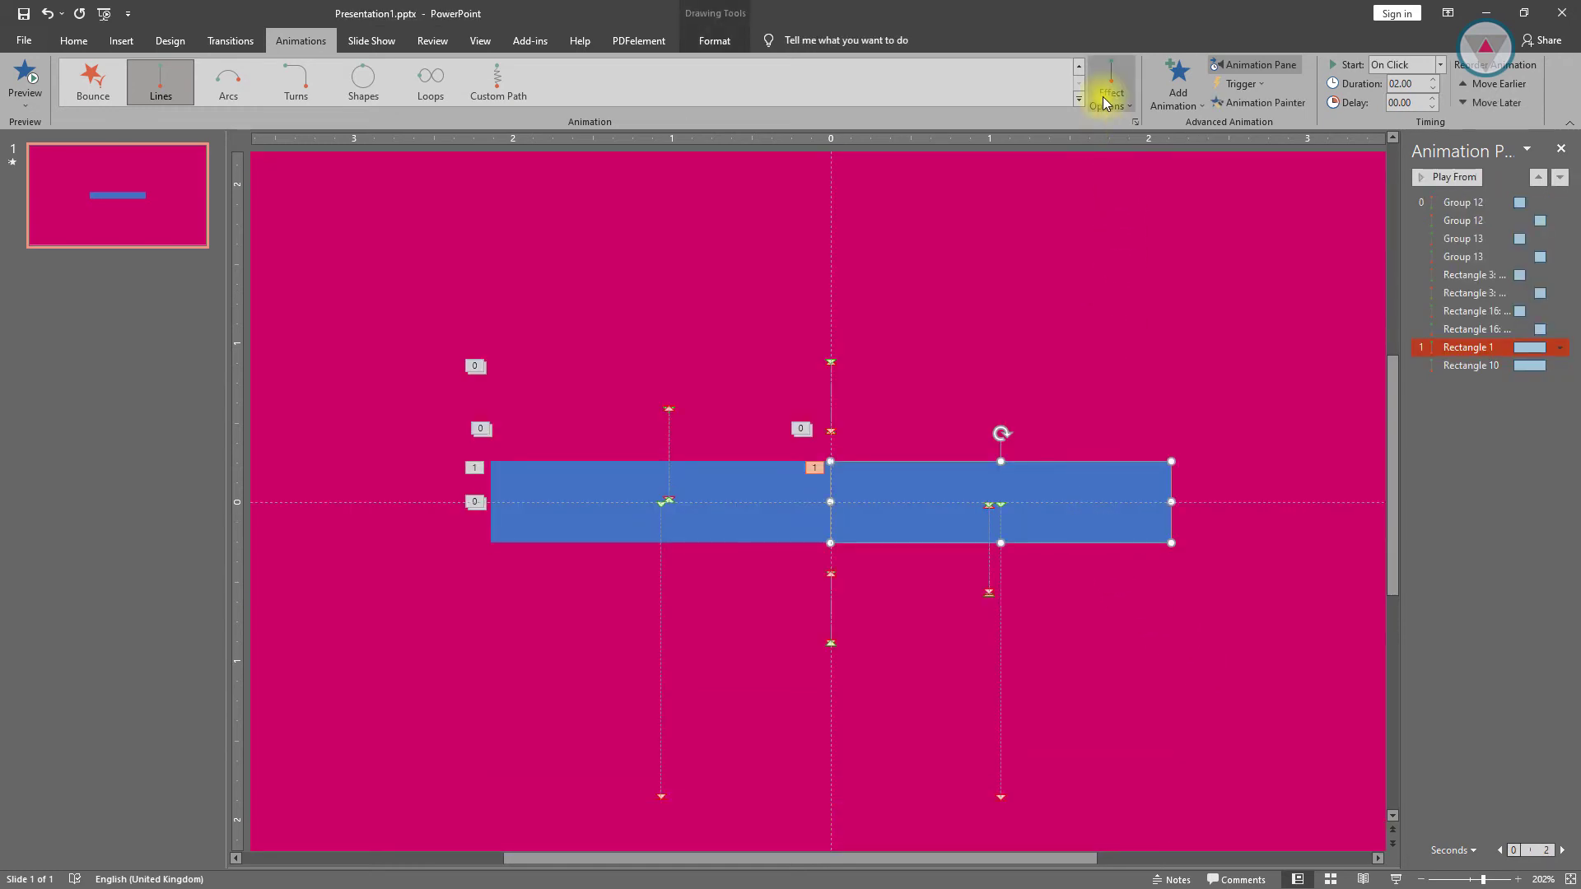